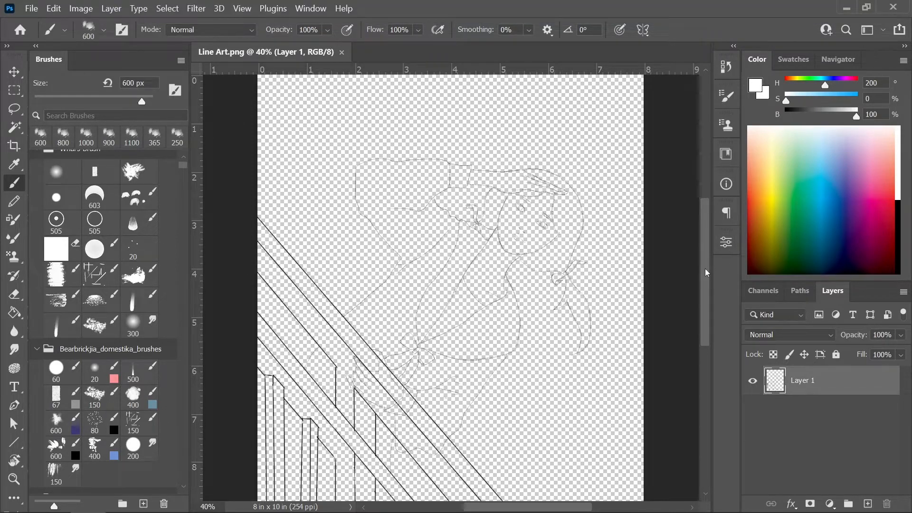
# Add a new layer beneath the line art in Layer 1, and lock the line art layer completely.
pyautogui.moveTo(705, 270)
pyautogui.mouseDown()
pyautogui.moveTo(711, 300)
pyautogui.moveTo(709, 243)
pyautogui.moveTo(712, 257)
pyautogui.mouseUp()
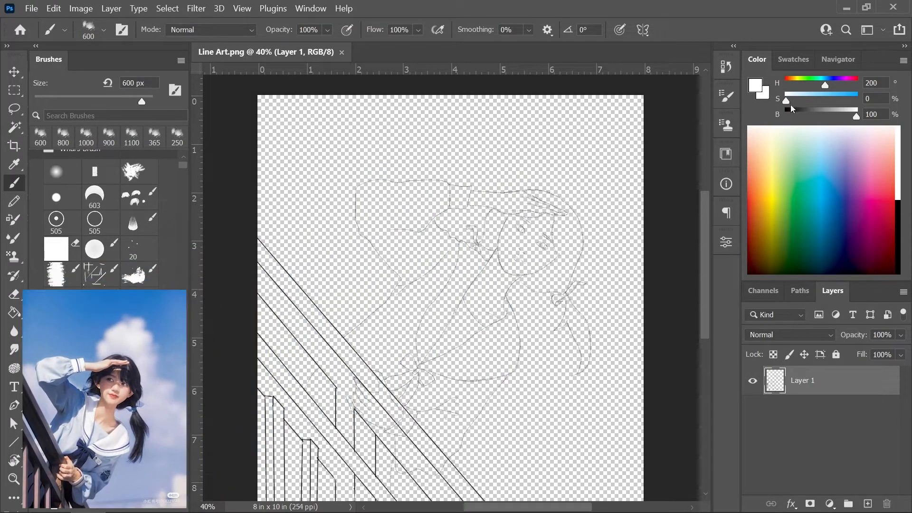
pyautogui.click(867, 505)
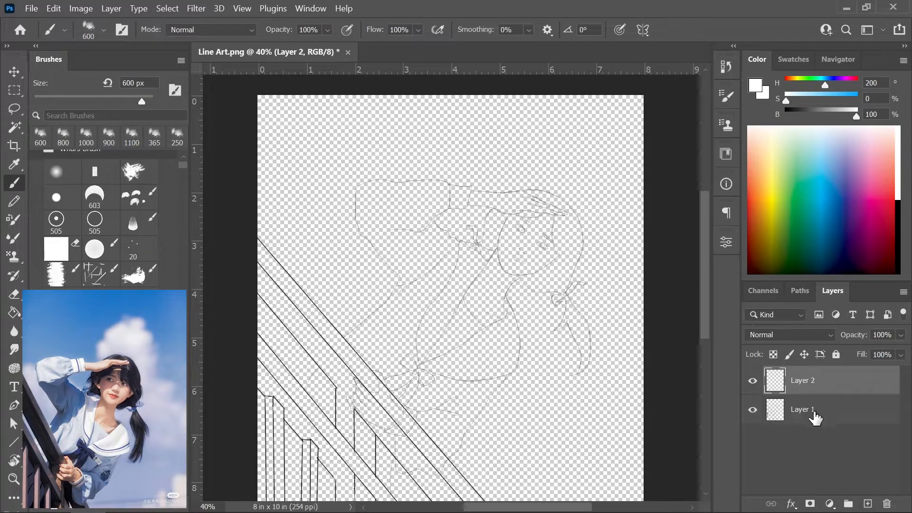
pyautogui.moveTo(811, 382); pyautogui.dragTo(814, 427)
pyautogui.click(805, 385)
pyautogui.click(835, 354)
# Fill Layer 2 with a muted grey-green of hue 171, saturation 10 and brightness 65 as the background.
pyautogui.click(827, 417)
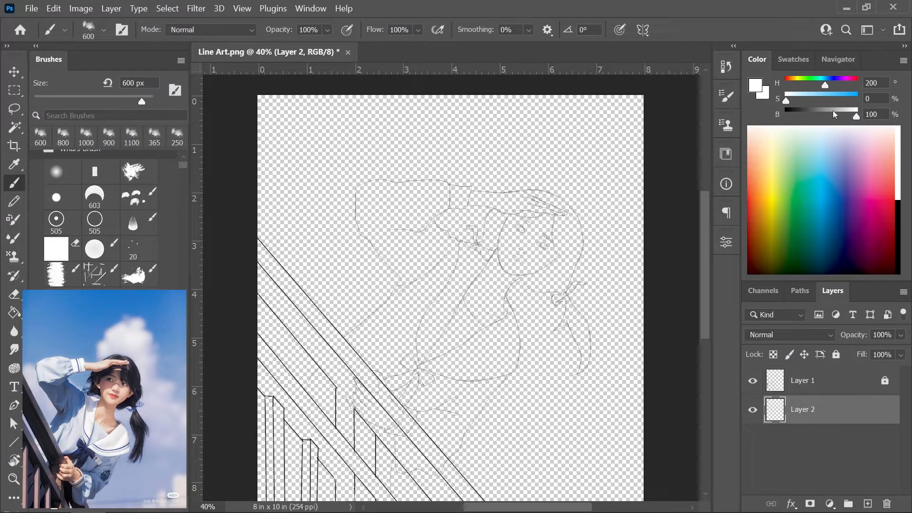
pyautogui.moveTo(825, 85); pyautogui.dragTo(830, 117)
pyautogui.hotkey('alt', 'BackSpace')
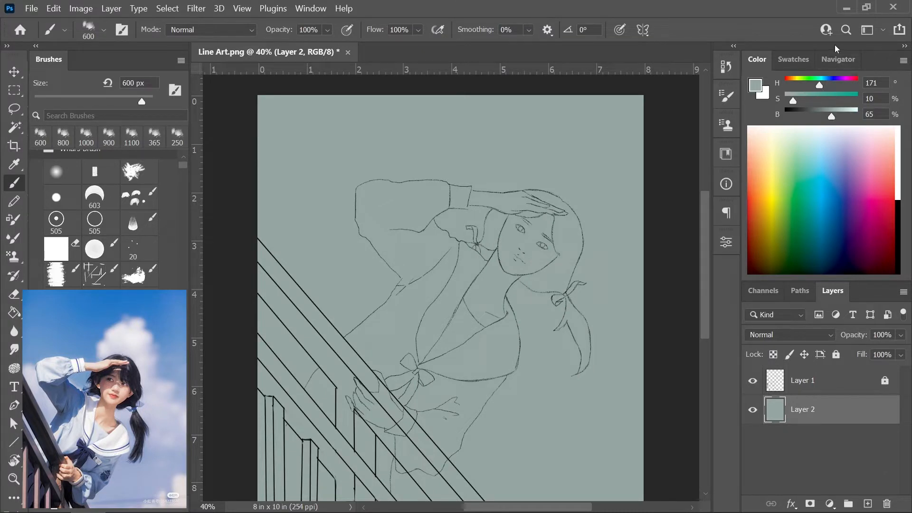
# Add another new layer and place it between the line art and the grey-green background layer.
pyautogui.click(822, 377)
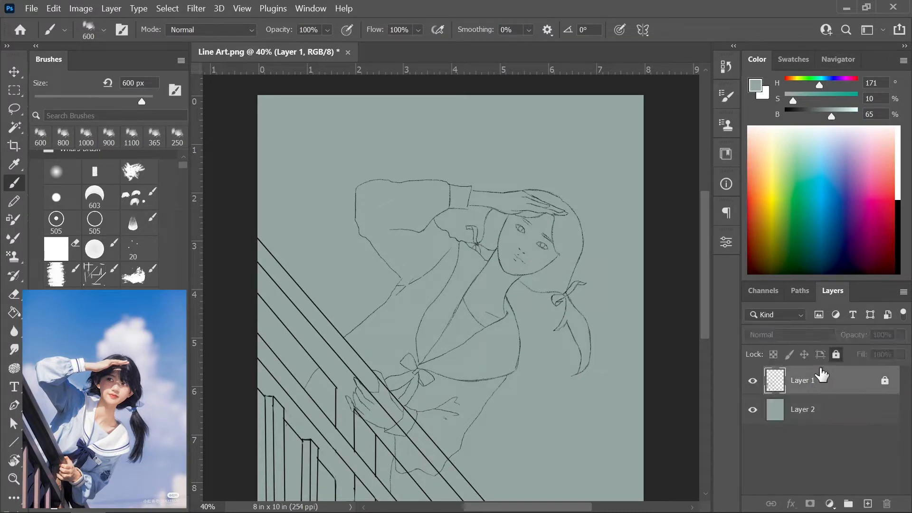
pyautogui.click(867, 504)
pyautogui.moveTo(827, 389); pyautogui.dragTo(829, 421)
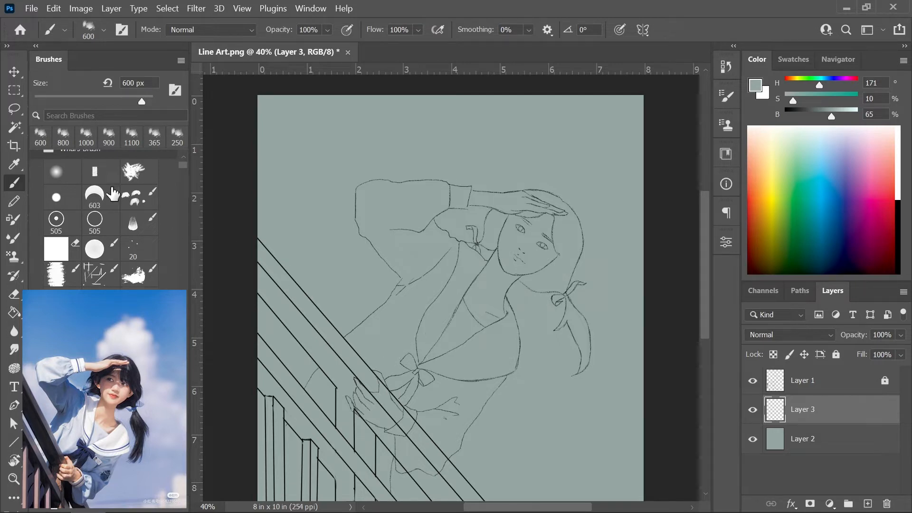
# Select the girl's entire silhouette with the Lasso tool, including hair, ponytail, arms and body, leaving out the gap beneath the raised arm.
pyautogui.click(13, 111)
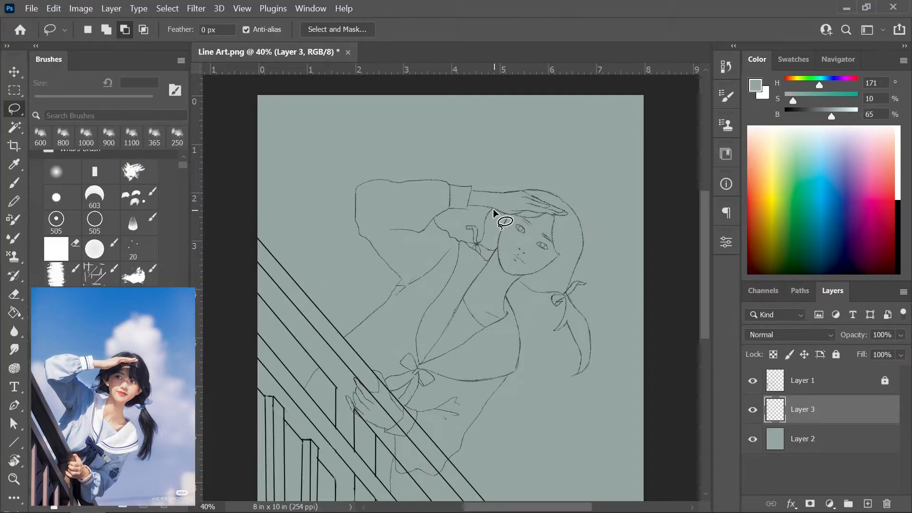
pyautogui.moveTo(494, 208)
pyautogui.mouseDown()
pyautogui.moveTo(479, 243)
pyautogui.moveTo(463, 245)
pyautogui.moveTo(434, 276)
pyautogui.moveTo(409, 351)
pyautogui.moveTo(450, 373)
pyautogui.moveTo(492, 345)
pyautogui.moveTo(505, 294)
pyautogui.moveTo(557, 237)
pyautogui.moveTo(508, 220)
pyautogui.moveTo(513, 210)
pyautogui.moveTo(494, 206)
pyautogui.mouseUp()
pyautogui.press('Delete')
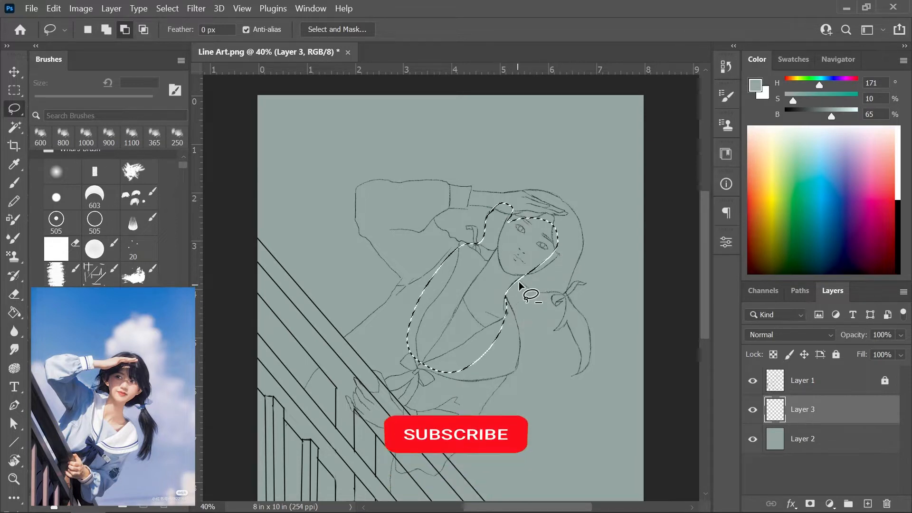
pyautogui.moveTo(537, 286)
pyautogui.mouseDown()
pyautogui.moveTo(569, 249)
pyautogui.moveTo(542, 219)
pyautogui.mouseUp()
pyautogui.click(102, 33)
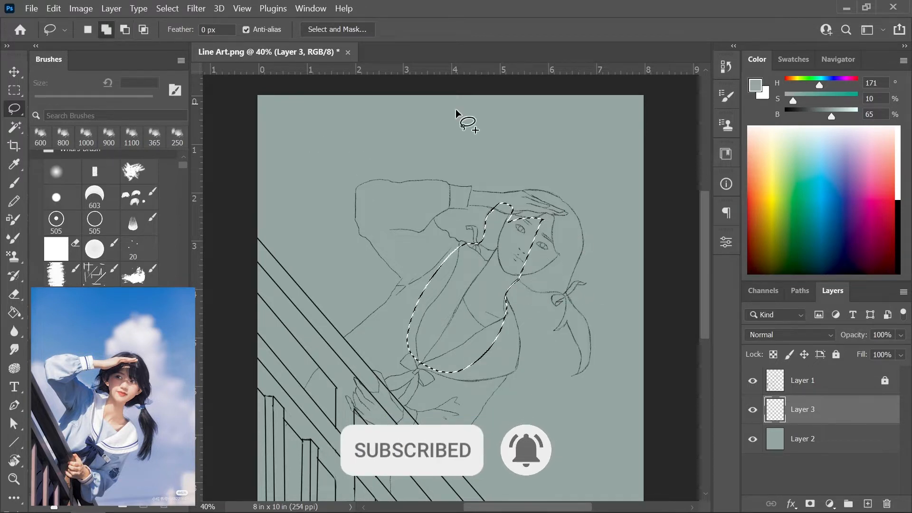
pyautogui.moveTo(576, 247)
pyautogui.mouseDown()
pyautogui.moveTo(567, 281)
pyautogui.moveTo(518, 284)
pyautogui.mouseUp()
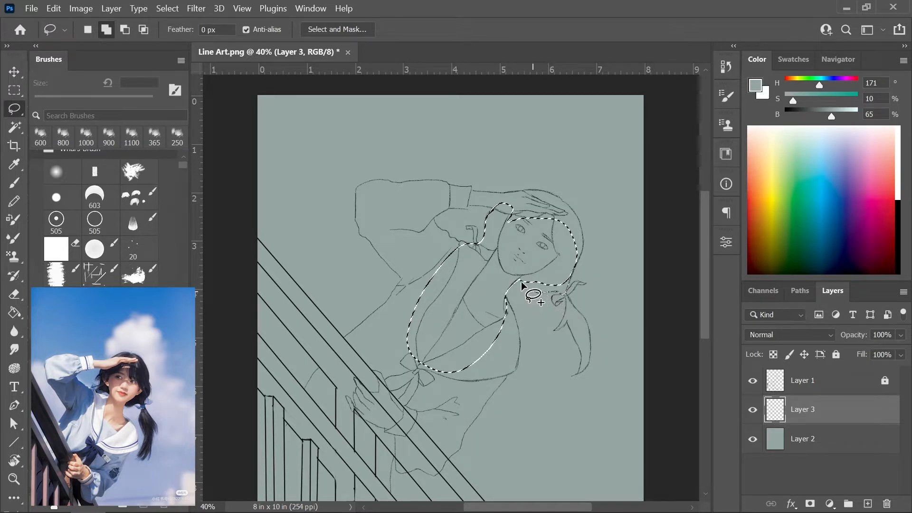
pyautogui.hotkey('ctrl', '-')
pyautogui.moveTo(402, 499); pyautogui.dragTo(414, 370)
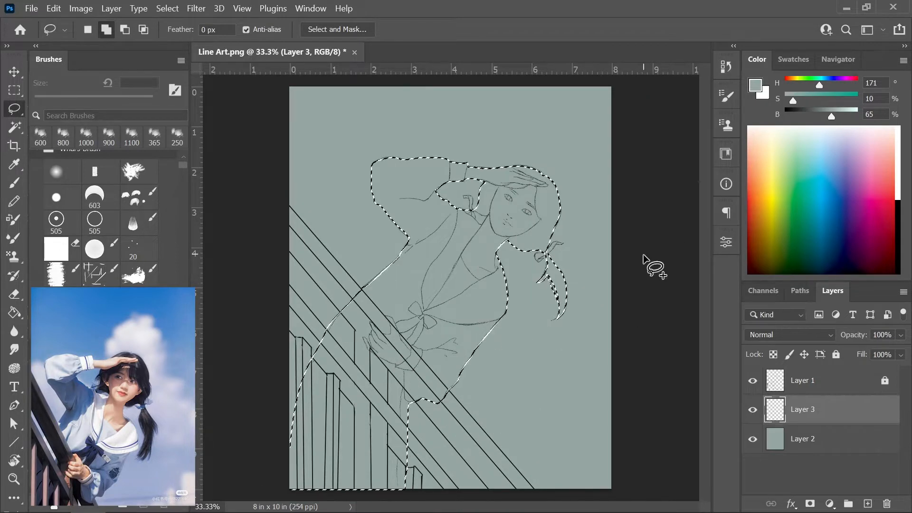
# Fill the selected silhouette on Layer 3 with a muted brown of hue 22, saturation 18 and brightness 63.
pyautogui.moveTo(819, 88); pyautogui.dragTo(798, 102)
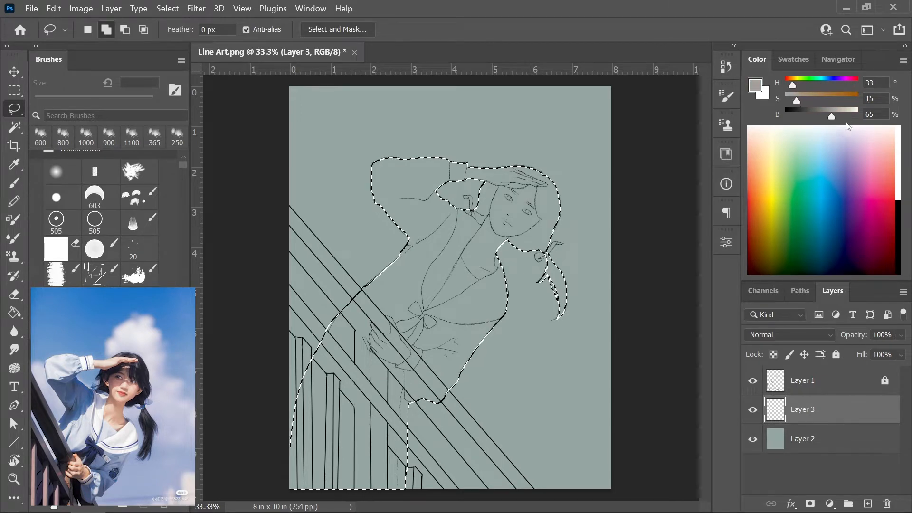
pyautogui.moveTo(831, 118); pyautogui.dragTo(829, 116)
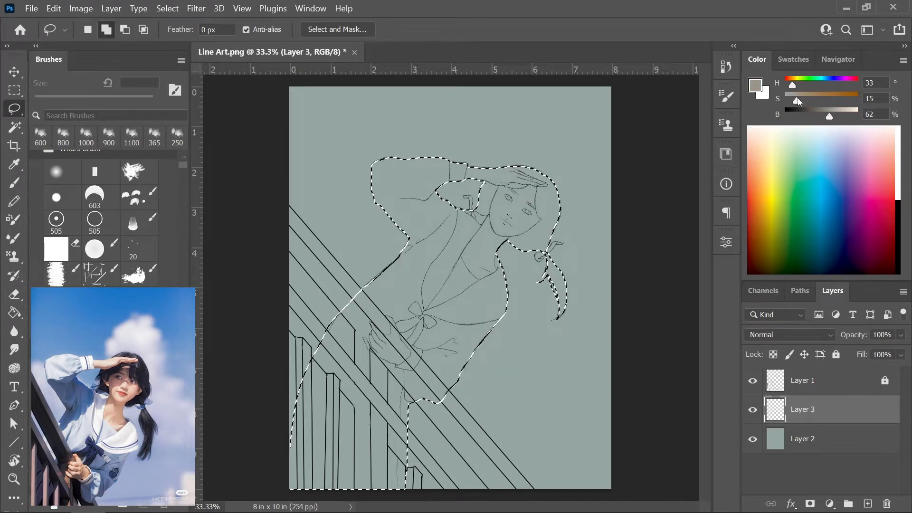
pyautogui.moveTo(793, 86); pyautogui.dragTo(792, 86)
pyautogui.moveTo(829, 118); pyautogui.dragTo(829, 118)
pyautogui.click(799, 100)
pyautogui.hotkey('alt', 'BackSpace')
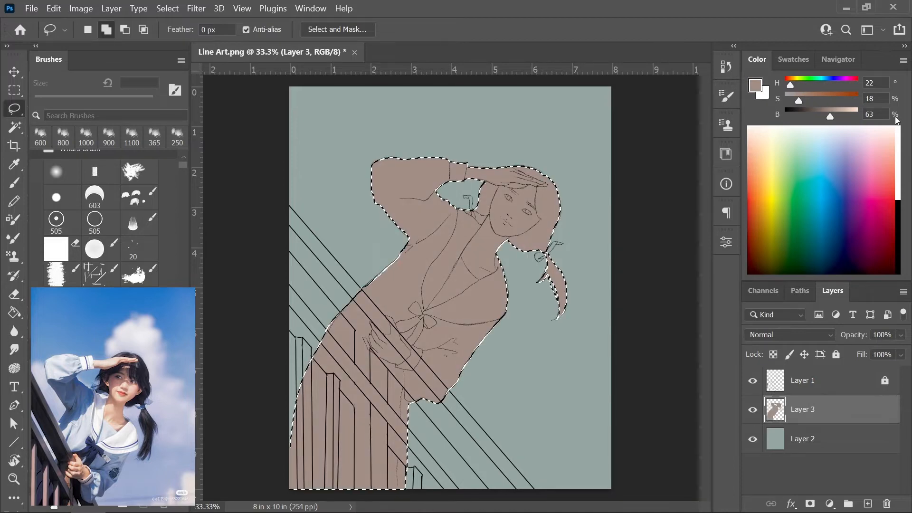
# Refill the silhouette with progressively lighter beige tones, ending at hue 36, saturation 11 and brightness 70.
pyautogui.moveTo(791, 86); pyautogui.dragTo(794, 87)
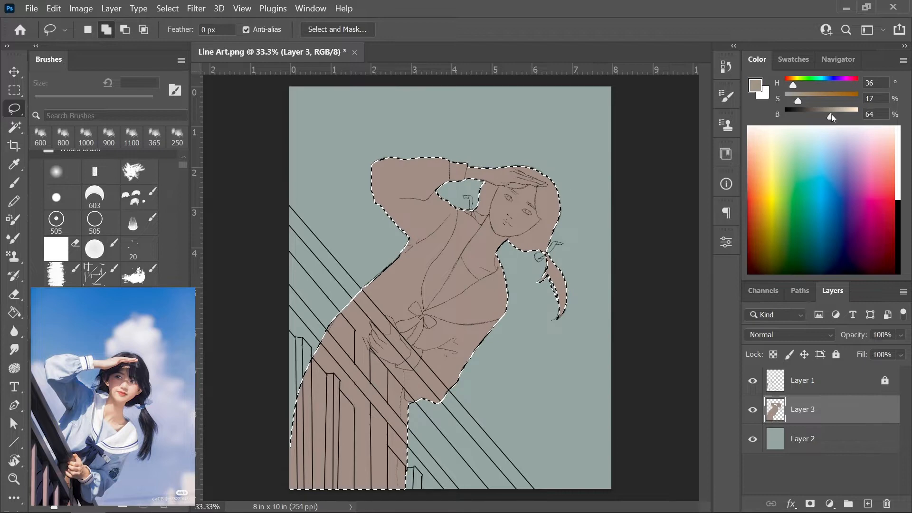
pyautogui.hotkey('alt', 'BackSpace')
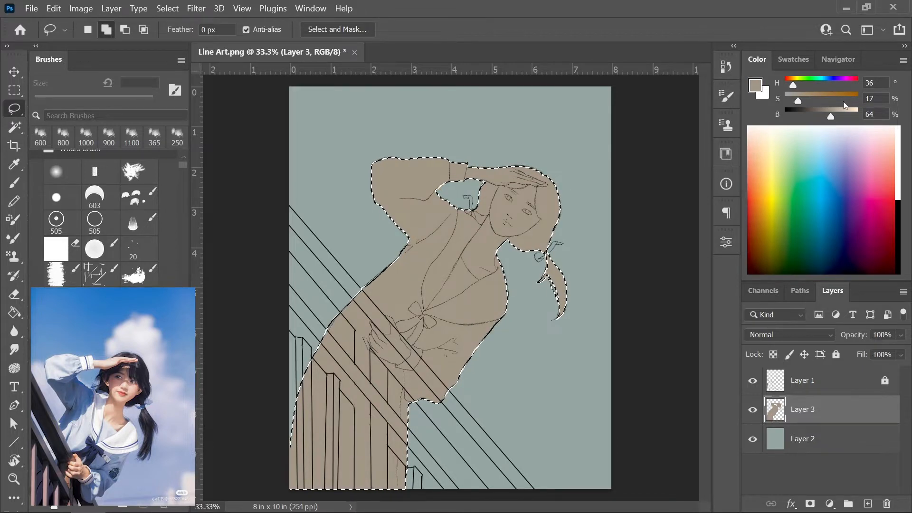
pyautogui.moveTo(830, 117); pyautogui.dragTo(793, 100)
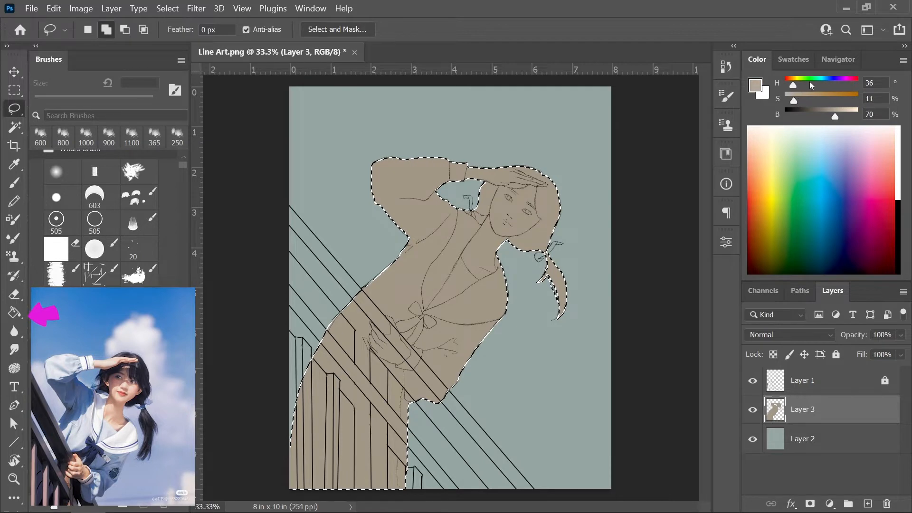
pyautogui.hotkey('alt', 'BackSpace')
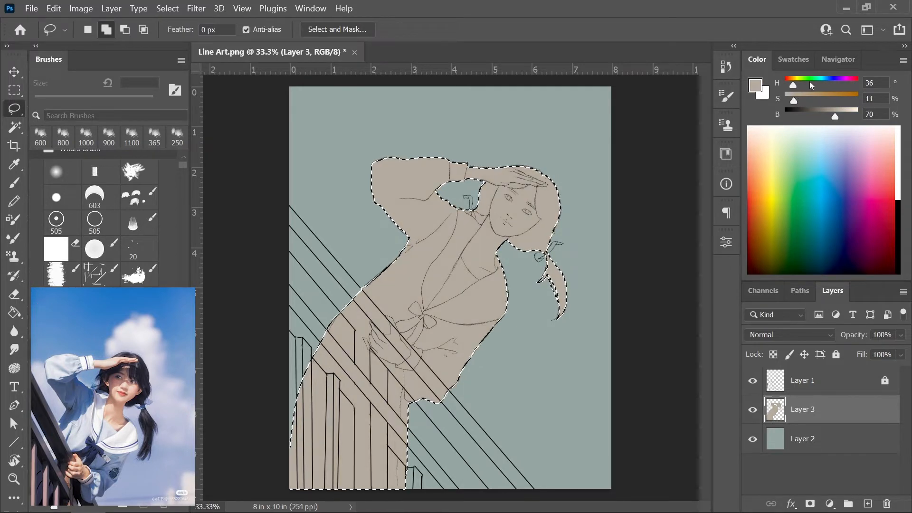
# Recolour the silhouette to a light beige of hue 33, saturation 13 and brightness 80, and clear the selection.
pyautogui.moveTo(836, 115); pyautogui.dragTo(837, 115)
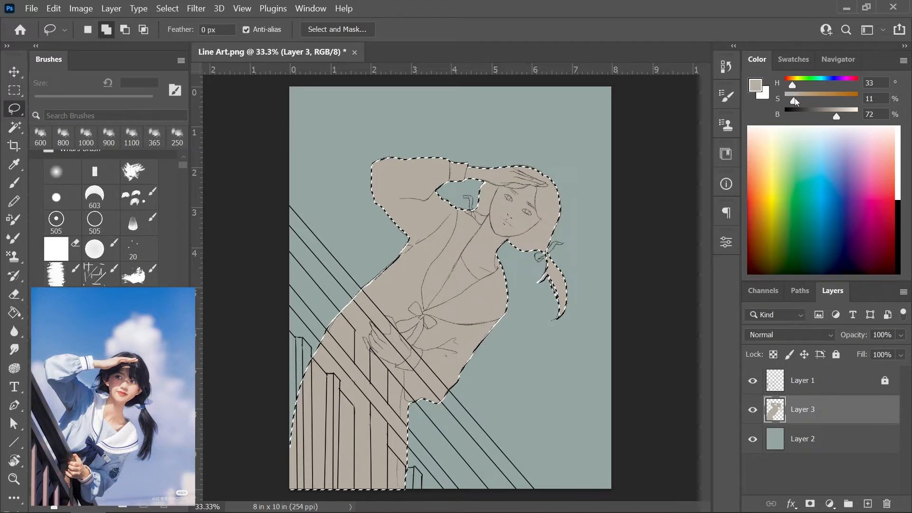
pyautogui.click(842, 115)
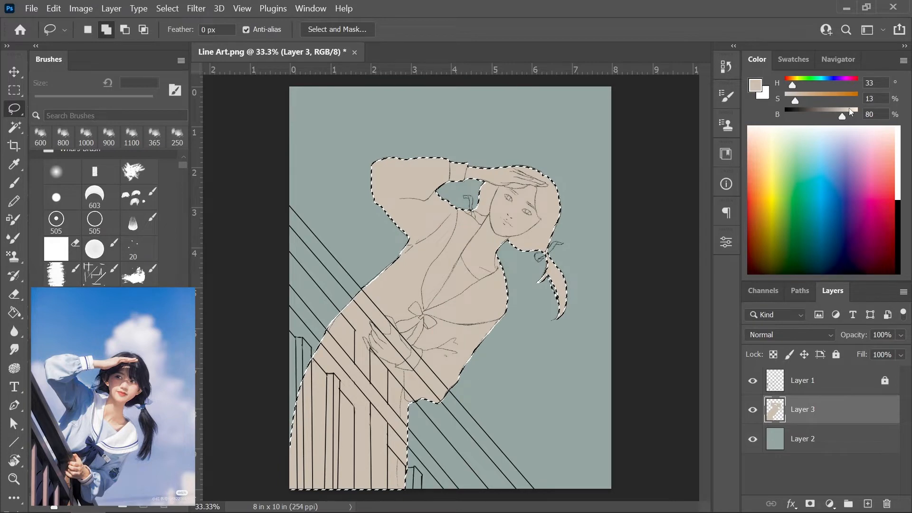
pyautogui.hotkey('ctrl', 'd')
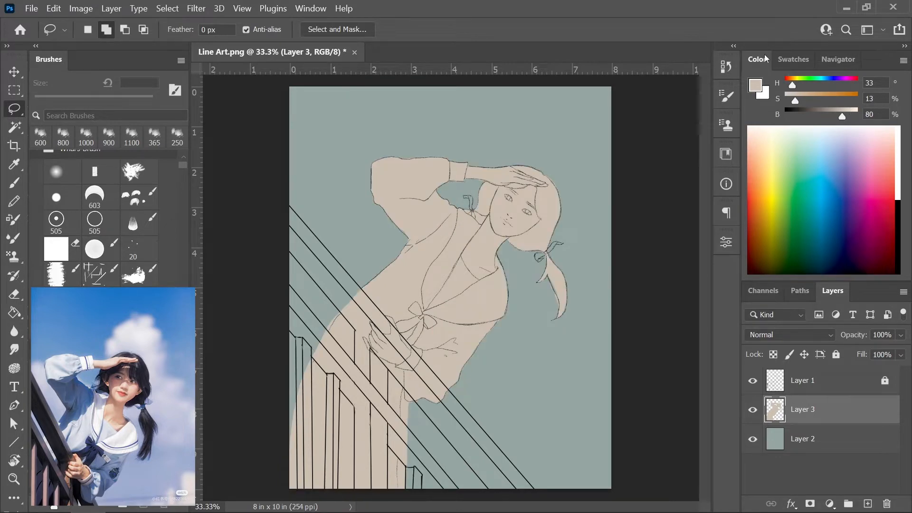
pyautogui.click(310, 8)
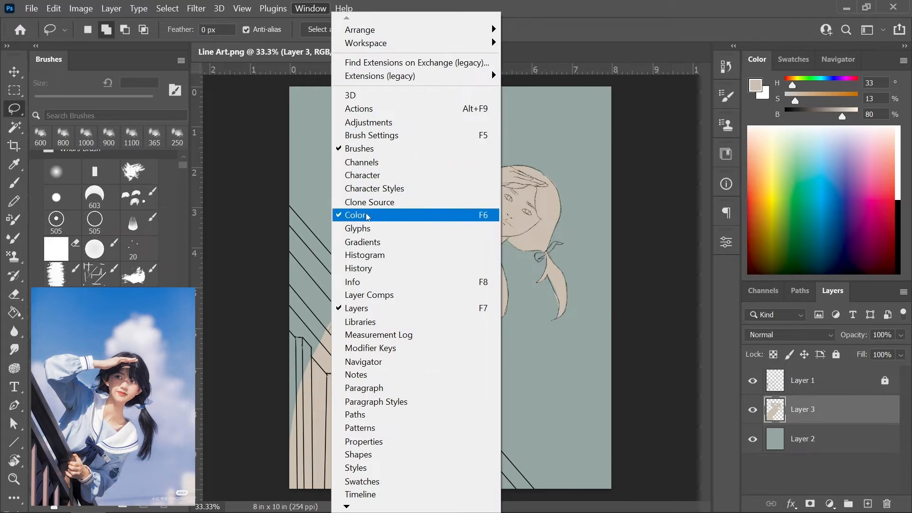
pyautogui.click(644, 193)
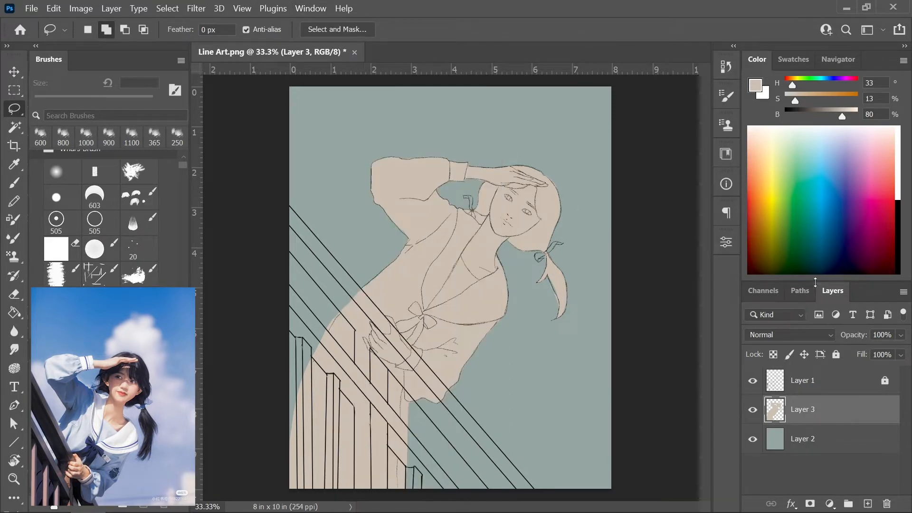
# Lock the transparent pixels of Layer 3 and cut the small lassoed patch between the neck, collar and hair.
pyautogui.click(778, 356)
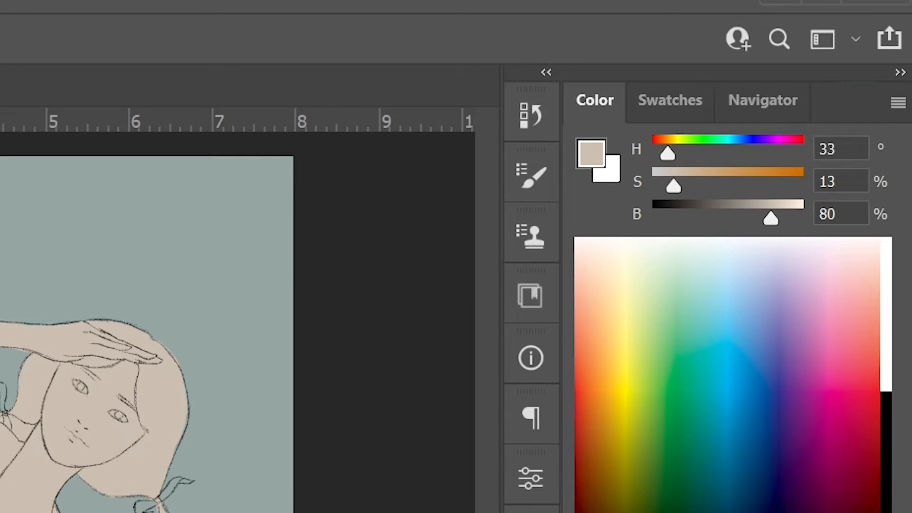
pyautogui.hotkey('ctrl', '+')
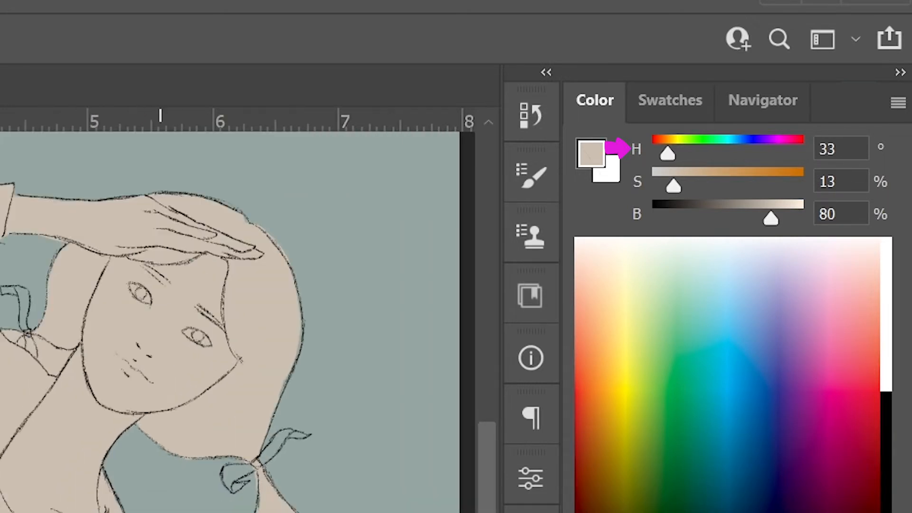
pyautogui.scroll(3, 238, 323)
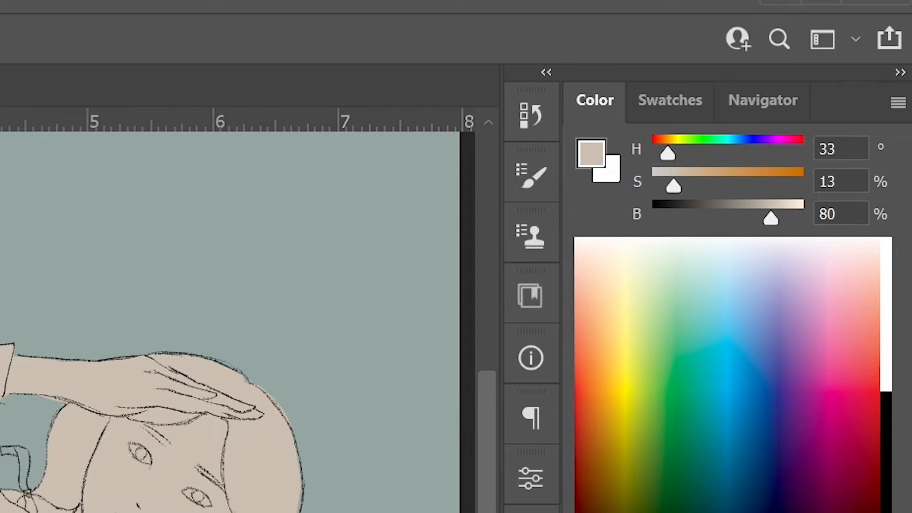
pyautogui.hotkey('ctrl', '-')
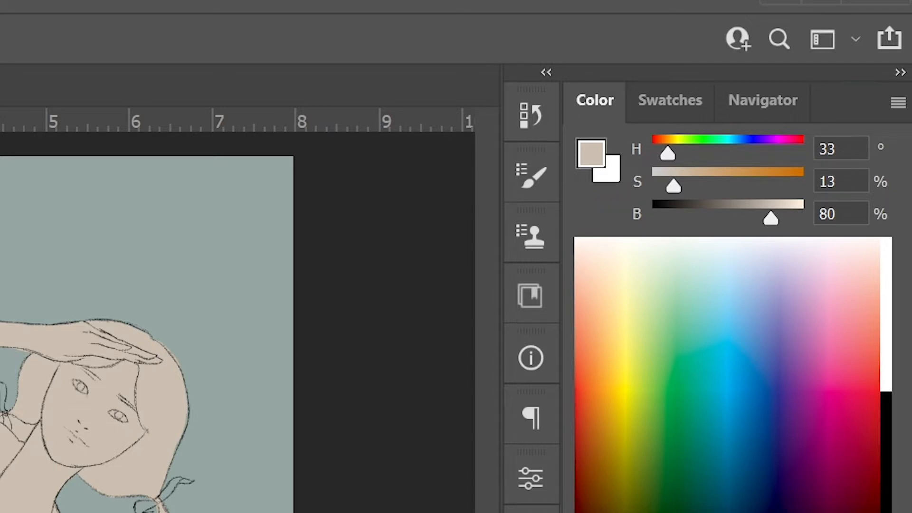
pyautogui.hotkey('ctrl', '+')
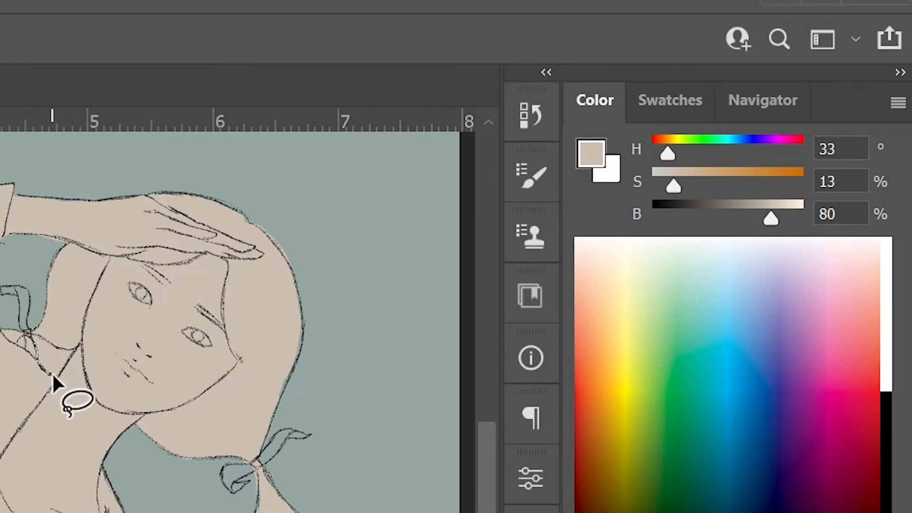
pyautogui.moveTo(75, 348)
pyautogui.mouseDown()
pyautogui.moveTo(30, 336)
pyautogui.moveTo(53, 375)
pyautogui.mouseUp()
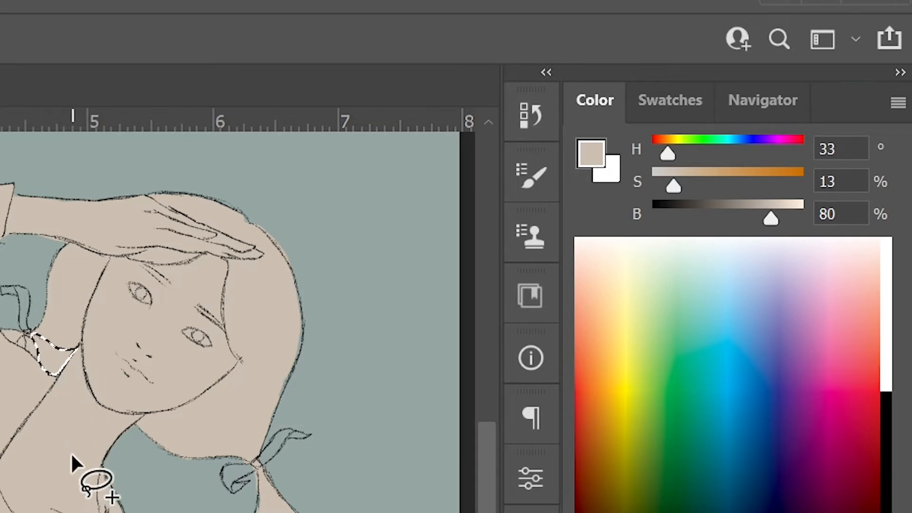
pyautogui.hotkey('ctrl', 'x')
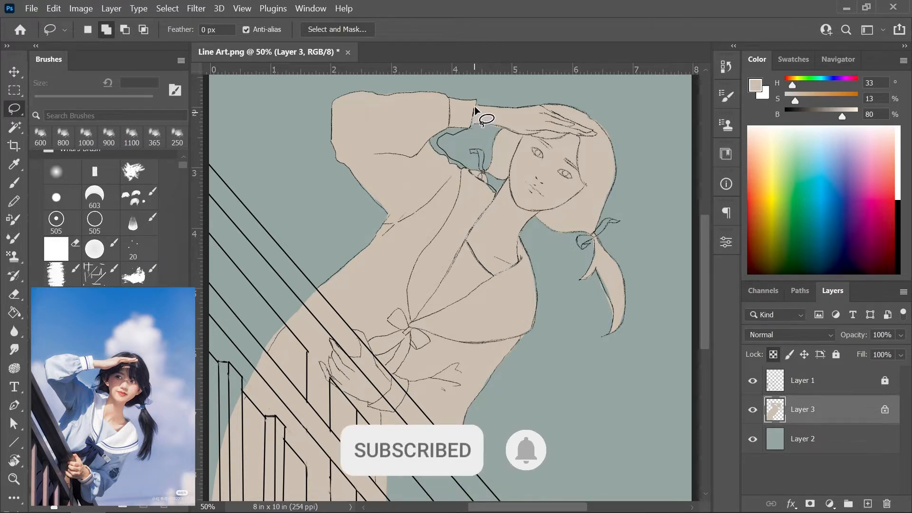
# Lasso the girl's sailor outfit on Layer 3, covering both sleeves, collar and lower blouse while excluding the neckline and hands.
pyautogui.moveTo(474, 102); pyautogui.dragTo(364, 85)
pyautogui.moveTo(314, 127); pyautogui.dragTo(336, 214)
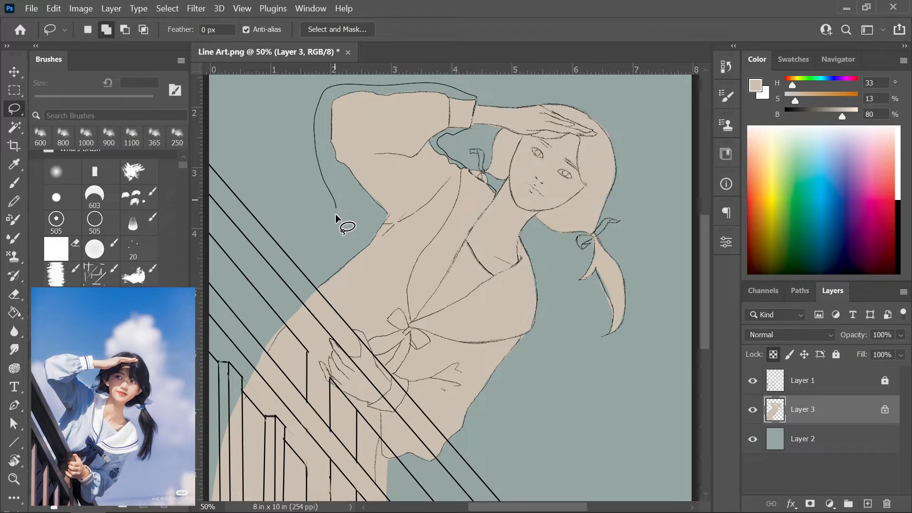
pyautogui.moveTo(299, 274); pyautogui.dragTo(300, 307)
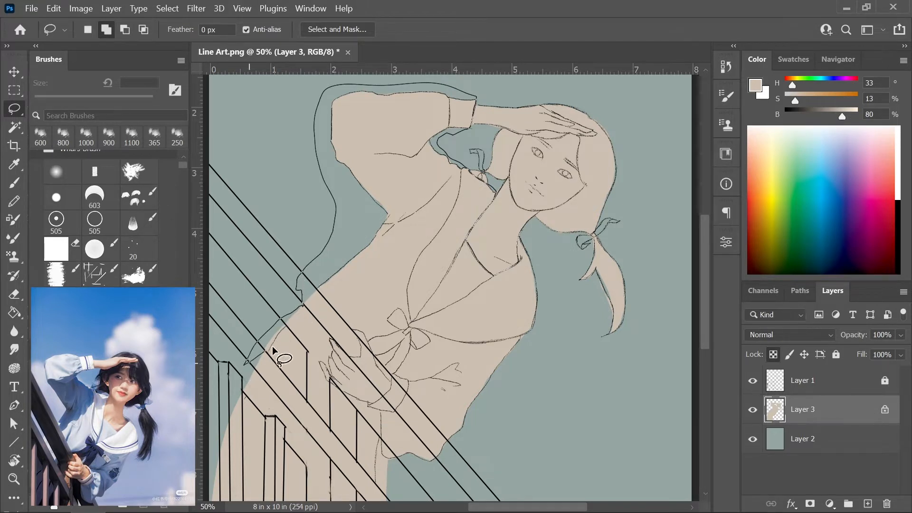
pyautogui.moveTo(409, 336); pyautogui.dragTo(494, 349)
pyautogui.moveTo(523, 231); pyautogui.dragTo(527, 226)
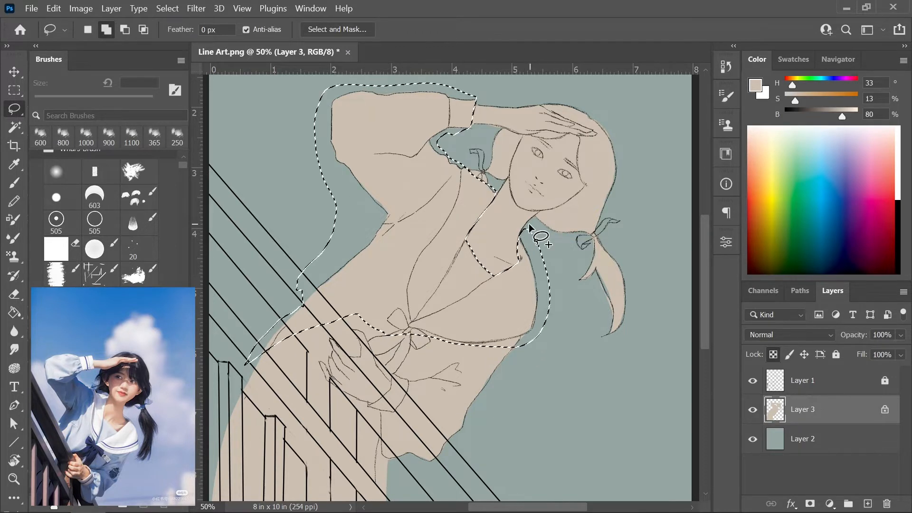
pyautogui.moveTo(542, 317)
pyautogui.mouseDown()
pyautogui.moveTo(455, 457)
pyautogui.moveTo(422, 475)
pyautogui.moveTo(378, 460)
pyautogui.moveTo(362, 409)
pyautogui.moveTo(389, 392)
pyautogui.moveTo(390, 377)
pyautogui.moveTo(365, 298)
pyautogui.moveTo(462, 277)
pyautogui.mouseUp()
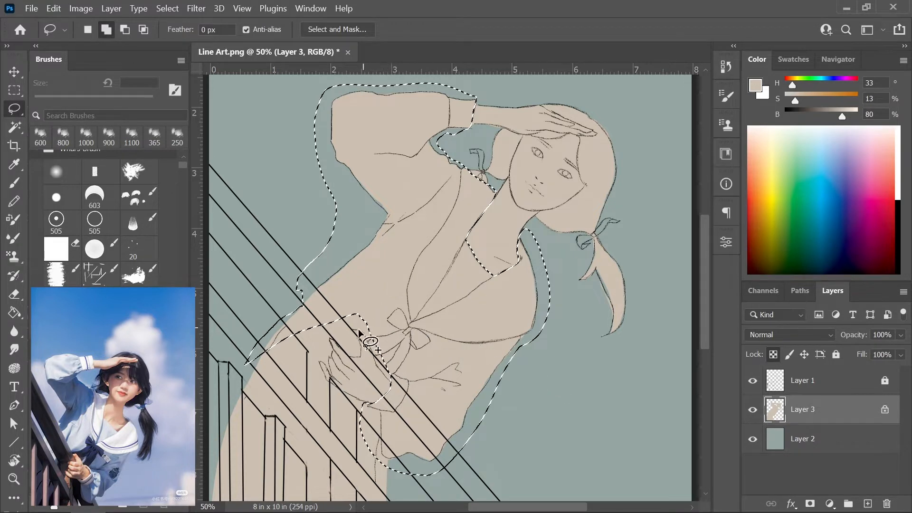
pyautogui.moveTo(365, 302)
pyautogui.mouseDown()
pyautogui.moveTo(341, 296)
pyautogui.moveTo(369, 332)
pyautogui.mouseUp()
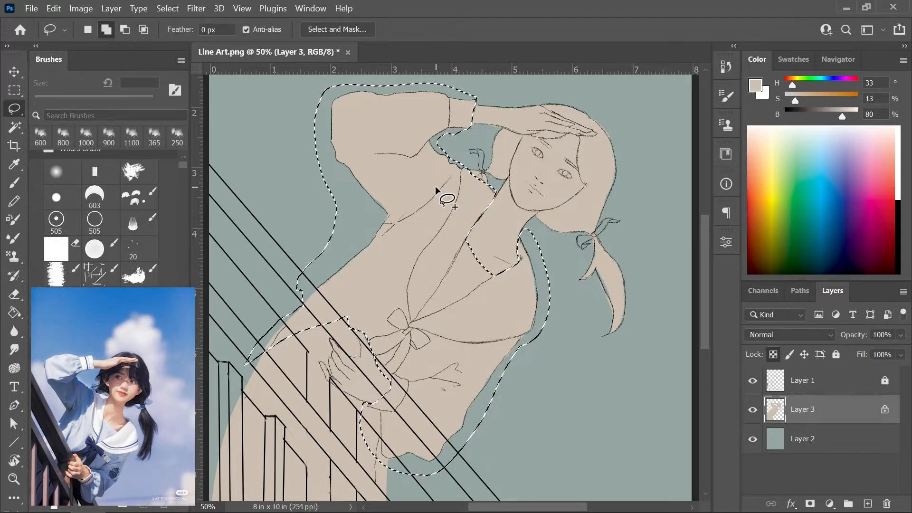
# Extend the outfit selection over the waist and skirt down to the canvas edge, keeping the lower hand excluded.
pyautogui.scroll(-2, 354, 327)
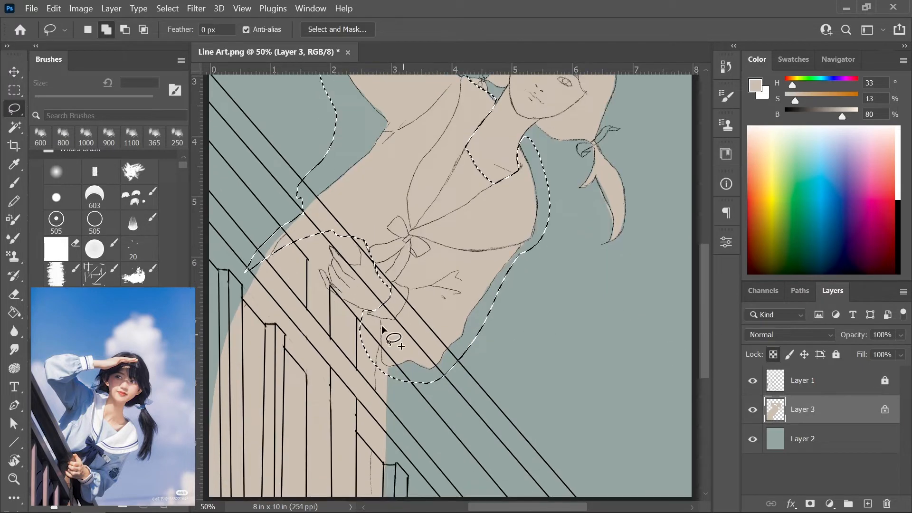
pyautogui.moveTo(248, 251); pyautogui.dragTo(303, 226)
pyautogui.moveTo(369, 376); pyautogui.dragTo(379, 380)
pyautogui.moveTo(364, 324)
pyautogui.mouseDown()
pyautogui.moveTo(321, 277)
pyautogui.moveTo(365, 335)
pyautogui.mouseUp()
pyautogui.hotkey('ctrl', 'z')
pyautogui.hotkey('ctrl', '+')
pyautogui.hotkey('ctrl', '+')
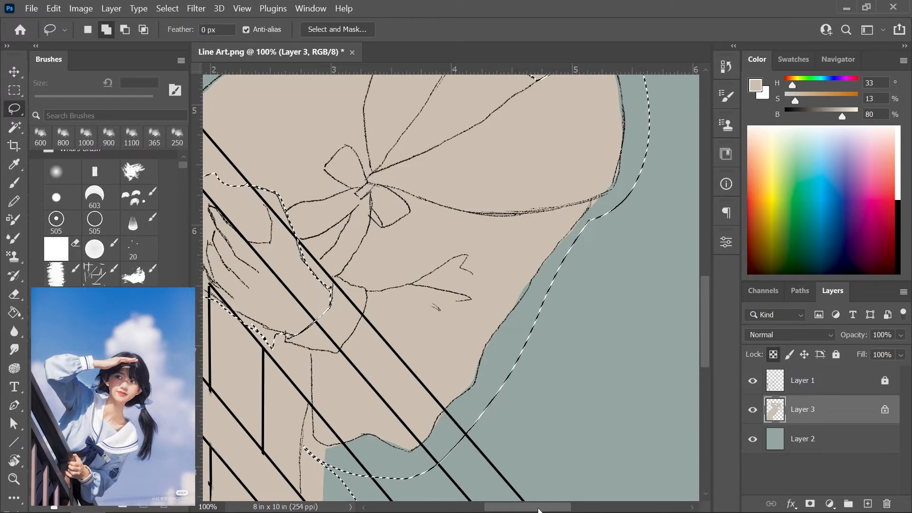
pyautogui.hscroll(-3, 341, 299)
pyautogui.moveTo(374, 319); pyautogui.dragTo(380, 332)
pyautogui.hotkey('ctrl', '-')
pyautogui.hotkey('ctrl', '-')
pyautogui.hotkey('ctrl', '-')
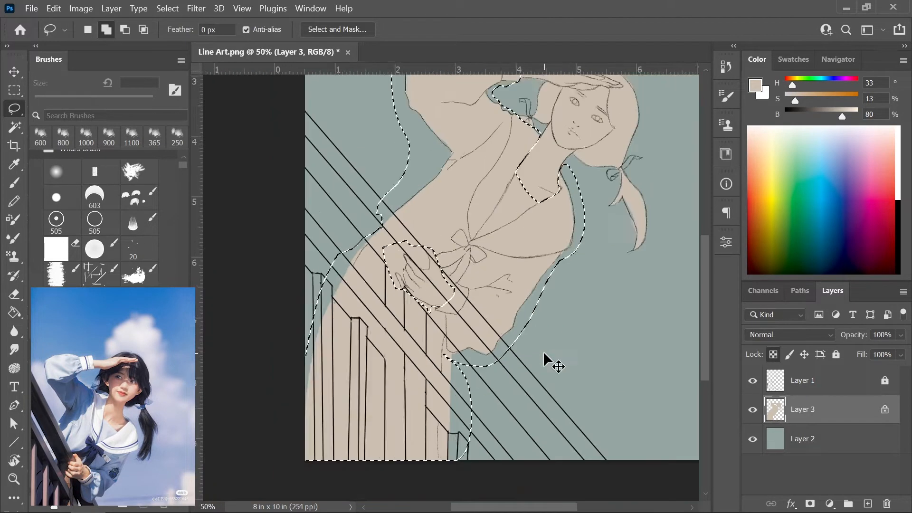
# Fill the selected outfit with grey-blue of hue 196, saturation 9 and brightness 71, and clear the selection.
pyautogui.click(824, 89)
pyautogui.moveTo(795, 100); pyautogui.dragTo(792, 100)
pyautogui.click(835, 114)
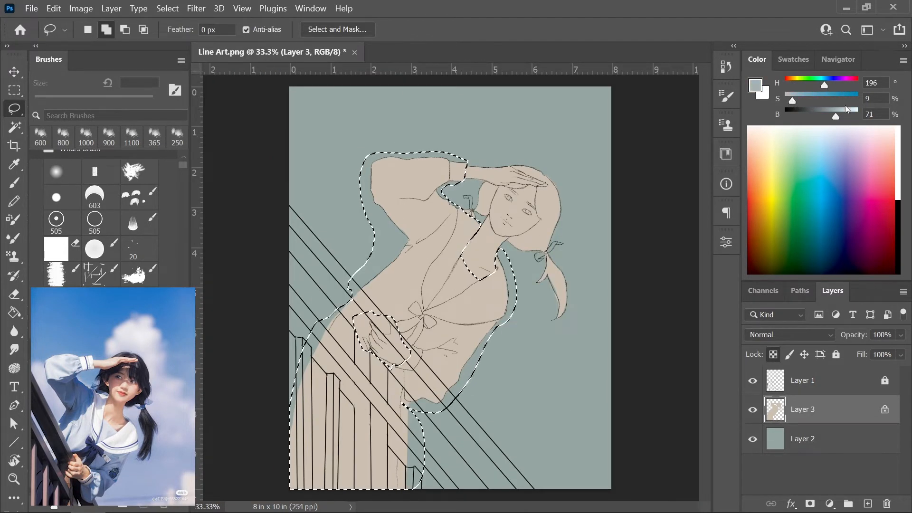
pyautogui.hotkey('alt', 'BackSpace')
pyautogui.hotkey('ctrl', 'd')
# Lasso the sailor collar and both cuffs, fill them with off-white of hue 196, saturation 4 and brightness 93, and deselect.
pyautogui.hotkey('ctrl', '+')
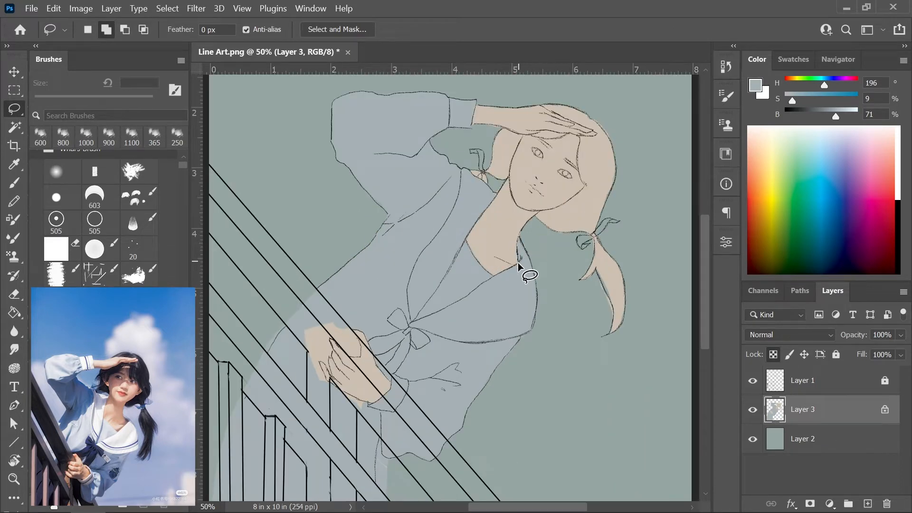
pyautogui.moveTo(430, 332)
pyautogui.mouseDown()
pyautogui.moveTo(543, 240)
pyautogui.moveTo(409, 284)
pyautogui.moveTo(461, 177)
pyautogui.moveTo(472, 174)
pyautogui.moveTo(496, 191)
pyautogui.moveTo(463, 247)
pyautogui.mouseUp()
pyautogui.moveTo(450, 93)
pyautogui.mouseDown()
pyautogui.moveTo(472, 129)
pyautogui.moveTo(449, 95)
pyautogui.mouseUp()
pyautogui.moveTo(382, 398)
pyautogui.mouseDown()
pyautogui.moveTo(394, 413)
pyautogui.moveTo(400, 379)
pyautogui.moveTo(383, 397)
pyautogui.mouseUp()
pyautogui.moveTo(836, 115); pyautogui.dragTo(851, 116)
pyautogui.moveTo(792, 100); pyautogui.dragTo(788, 100)
pyautogui.hotkey('alt', 'BackSpace')
pyautogui.hotkey('ctrl', 'd')
pyautogui.moveTo(704, 317)
pyautogui.mouseDown()
pyautogui.moveTo(706, 341)
pyautogui.moveTo(711, 315)
pyautogui.mouseUp()
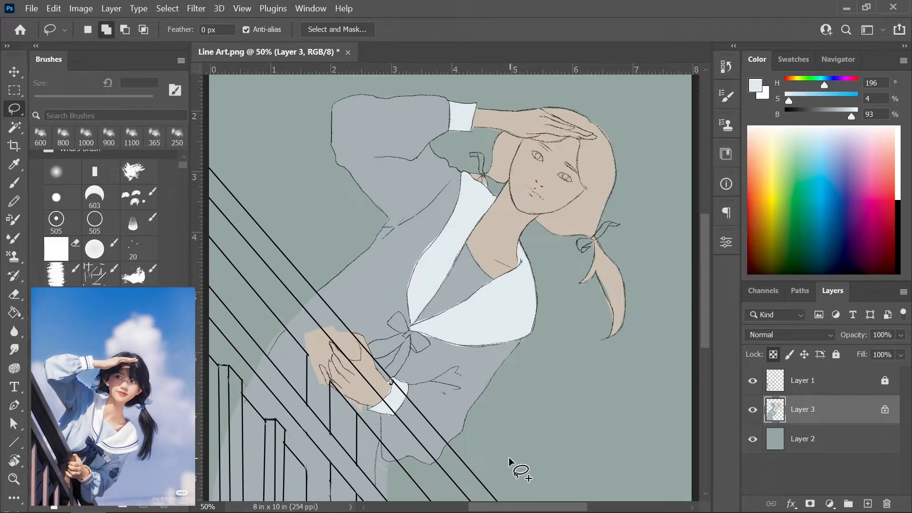
# Lasso the bow below the collar and fill it with navy of hue 229, saturation 58 and brightness 33.
pyautogui.scroll(2, 511, 460)
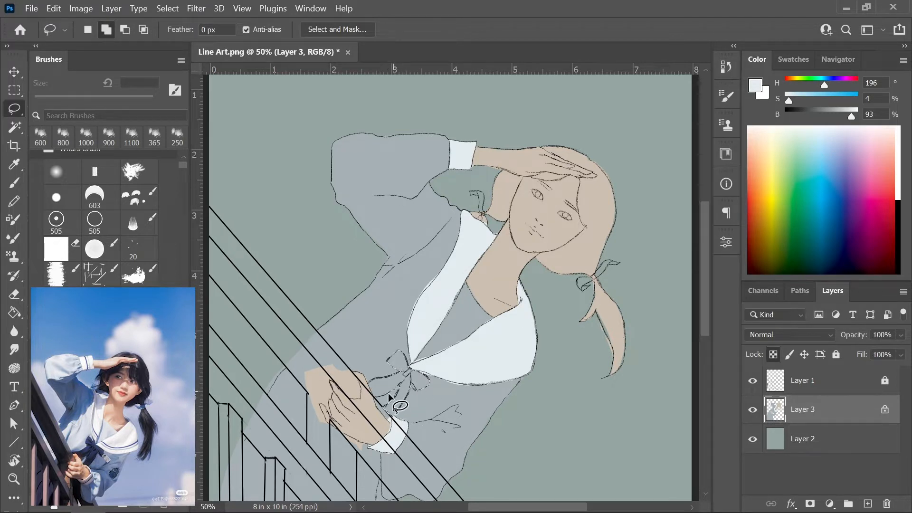
pyautogui.moveTo(368, 384); pyautogui.dragTo(402, 370)
pyautogui.click(831, 83)
pyautogui.click(832, 98)
pyautogui.moveTo(846, 114); pyautogui.dragTo(809, 114)
pyautogui.hotkey('alt', 'BackSpace')
# Lasso the skirt below the blouse and lower hand, fill it with the same navy, and clear the selection.
pyautogui.scroll(-5, 320, 273)
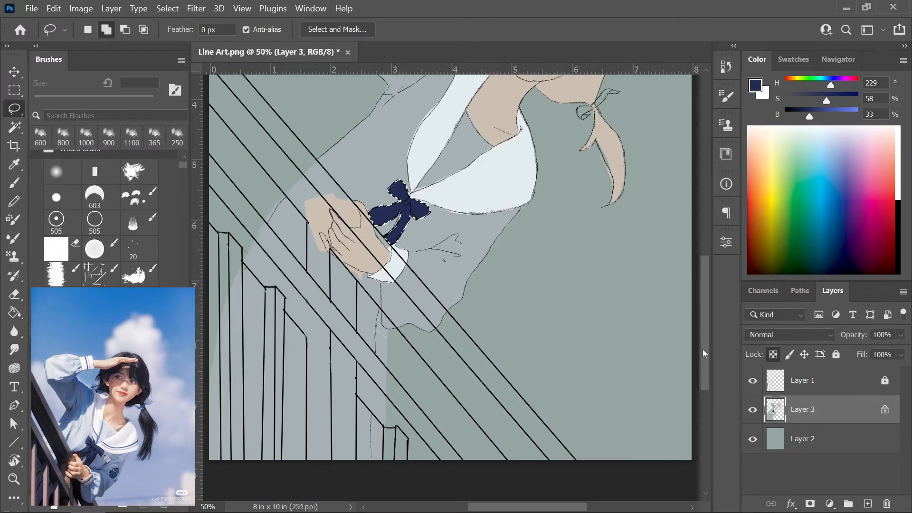
pyautogui.moveTo(418, 415)
pyautogui.mouseDown()
pyautogui.moveTo(389, 335)
pyautogui.moveTo(386, 285)
pyautogui.moveTo(336, 265)
pyautogui.moveTo(278, 184)
pyautogui.moveTo(221, 465)
pyautogui.mouseUp()
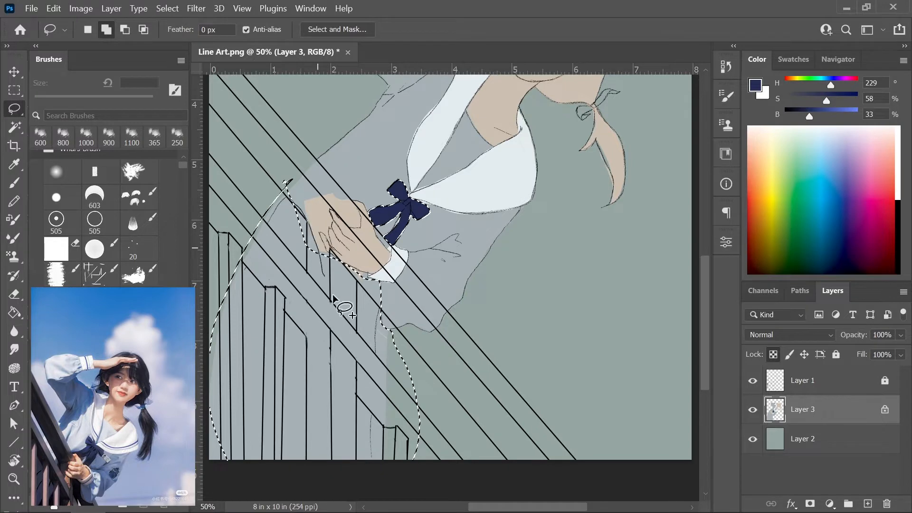
pyautogui.hotkey('alt', 'BackSpace')
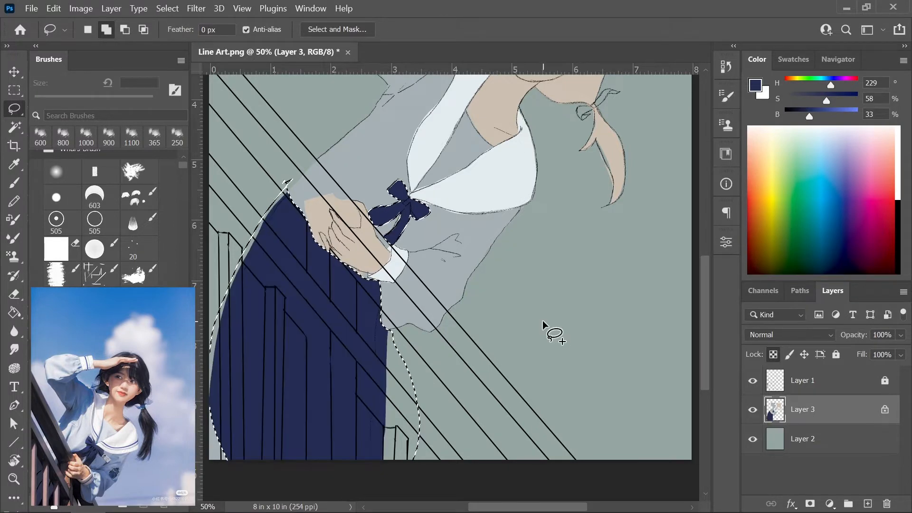
pyautogui.scroll(-2, 408, 330)
pyautogui.hscroll(-2, 409, 330)
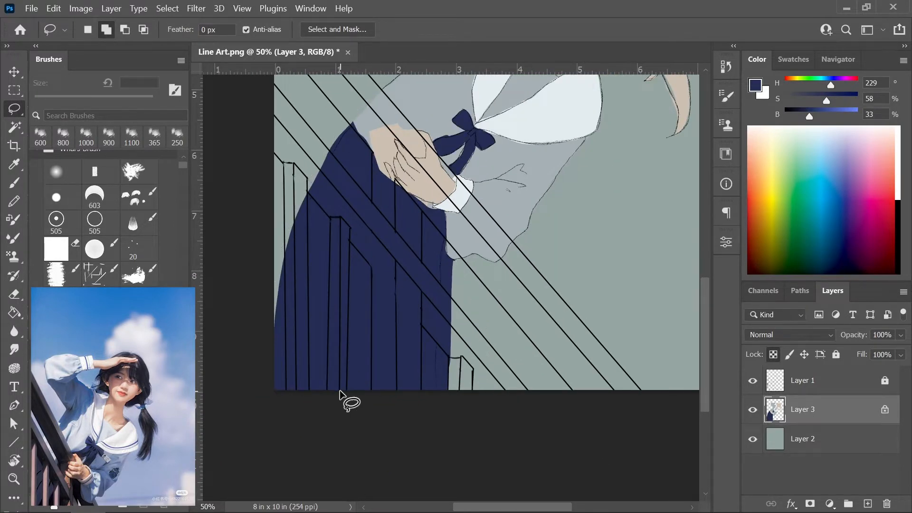
# Lasso the girl's hair on both sides of the face, including the ponytail, while excluding the face and raised hand.
pyautogui.hotkey('ctrl', '-')
pyautogui.hotkey('ctrl', '-')
pyautogui.hotkey('ctrl', '+')
pyautogui.hotkey('ctrl', '+')
pyautogui.hotkey('ctrl', '+')
pyautogui.scroll(4, 408, 418)
pyautogui.hscroll(3, 409, 418)
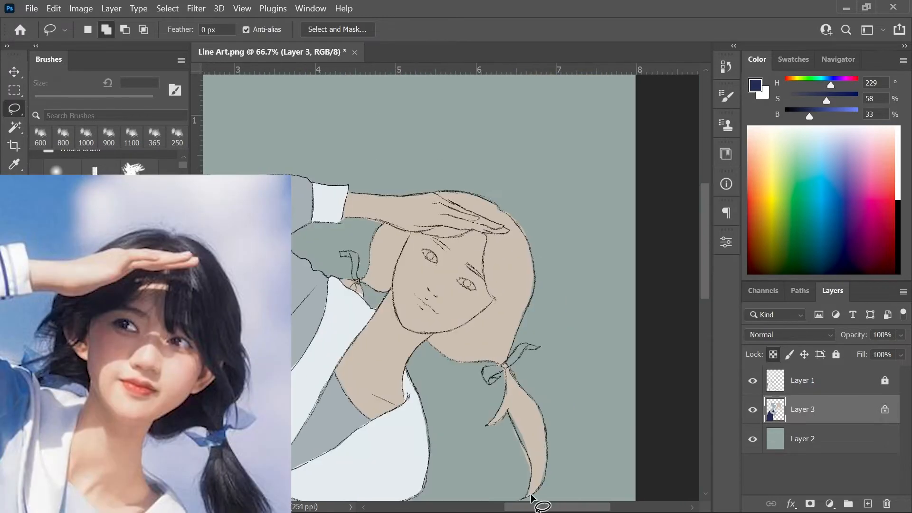
pyautogui.moveTo(427, 342)
pyautogui.mouseDown()
pyautogui.moveTo(503, 313)
pyautogui.moveTo(430, 361)
pyautogui.moveTo(428, 344)
pyautogui.mouseUp()
pyautogui.scroll(-2, 704, 296)
pyautogui.scroll(2, 704, 297)
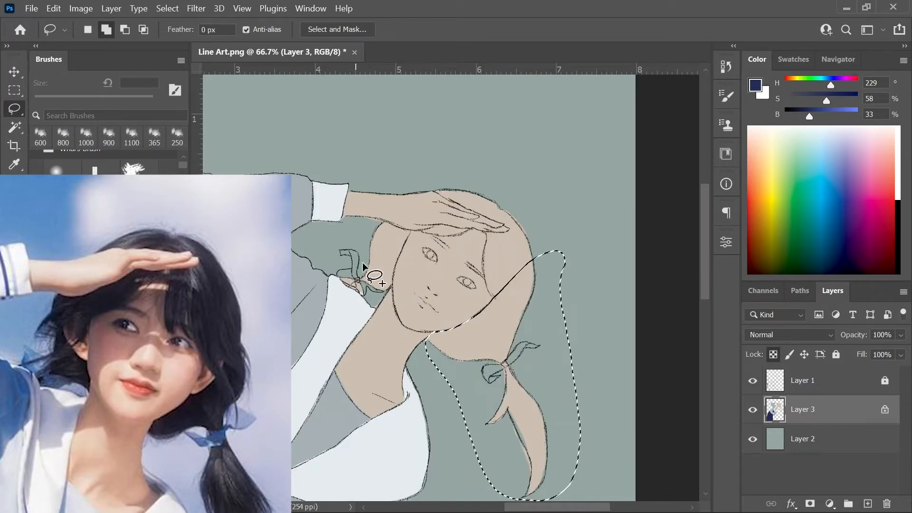
pyautogui.moveTo(385, 294)
pyautogui.mouseDown()
pyautogui.moveTo(391, 274)
pyautogui.moveTo(523, 208)
pyautogui.moveTo(492, 299)
pyautogui.moveTo(484, 232)
pyautogui.moveTo(513, 300)
pyautogui.moveTo(553, 247)
pyautogui.moveTo(499, 216)
pyautogui.moveTo(487, 233)
pyautogui.mouseUp()
pyautogui.moveTo(436, 184)
pyautogui.mouseDown()
pyautogui.moveTo(482, 216)
pyautogui.moveTo(436, 192)
pyautogui.moveTo(445, 150)
pyautogui.mouseUp()
# Fill the selected hair with near-black of hue 215, saturation 34 and brightness 12, and clear the selection.
pyautogui.moveTo(809, 116); pyautogui.dragTo(794, 115)
pyautogui.moveTo(831, 84); pyautogui.dragTo(810, 100)
pyautogui.hotkey('alt', 'BackSpace')
pyautogui.hotkey('ctrl', 'd')
# Lasso both eyes, fill them with the off-white sampled from the collar, and reduce the rectangular brush for detail work.
pyautogui.hotkey('ctrl', '0')
pyautogui.hotkey('ctrl', '+')
pyautogui.hotkey('ctrl', '+')
pyautogui.hotkey('ctrl', '+')
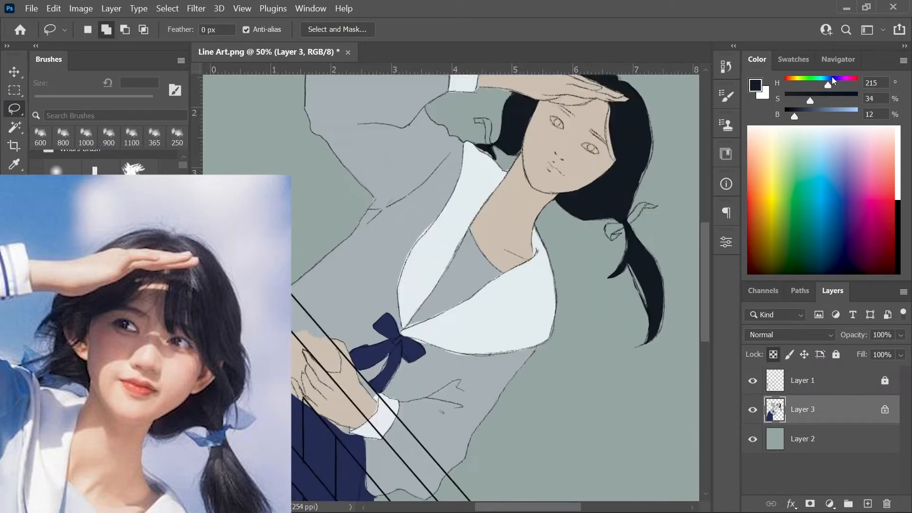
pyautogui.scroll(3, 589, 215)
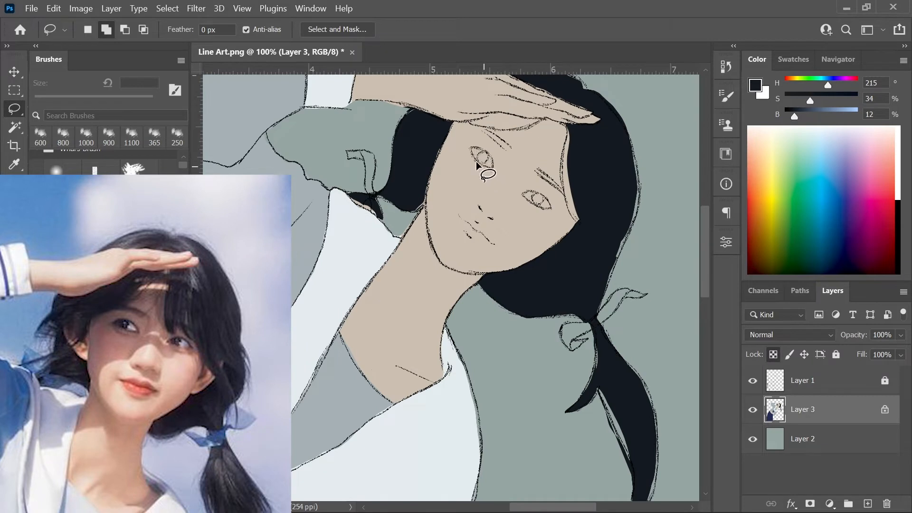
pyautogui.moveTo(529, 195); pyautogui.dragTo(524, 194)
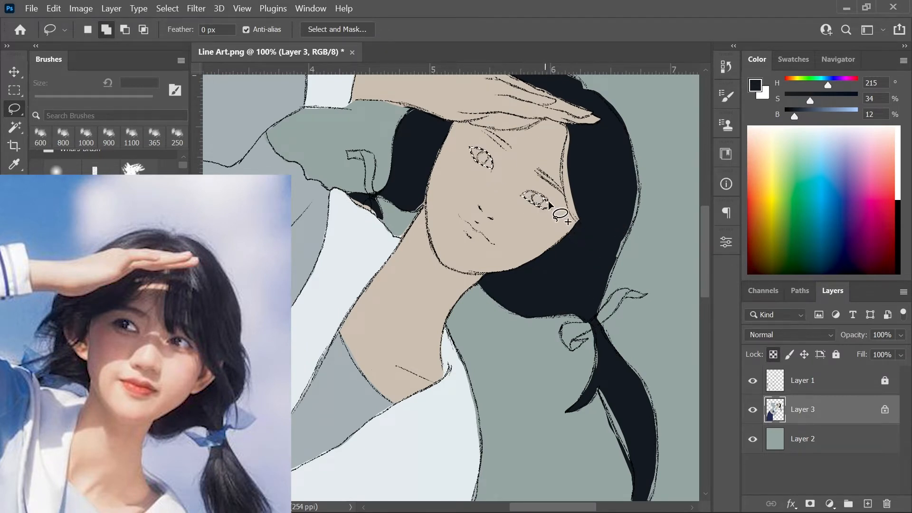
pyautogui.press('b')
pyautogui.keyDown('alt'); pyautogui.click(444, 441); pyautogui.keyUp('alt')
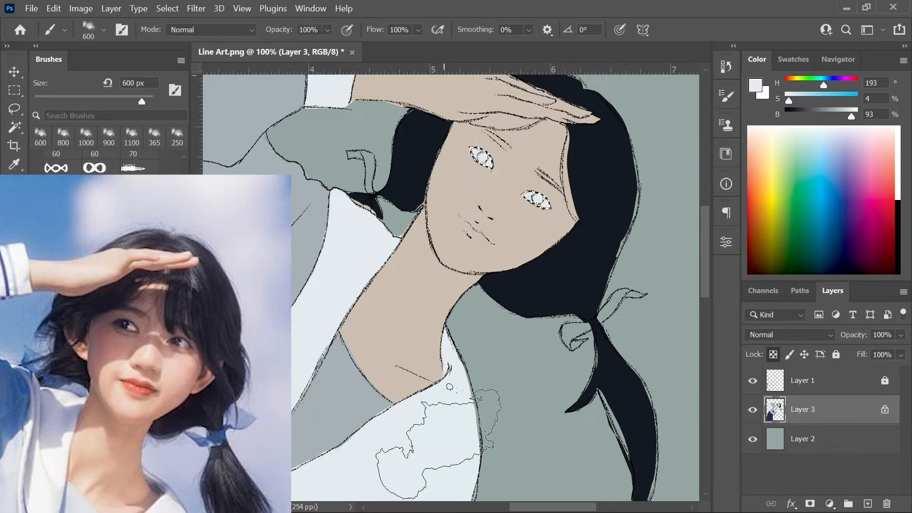
pyautogui.scroll(3, 101, 166)
pyautogui.click(101, 186)
pyautogui.press('[')
pyautogui.press('[')
pyautogui.press('[')
pyautogui.press('[')
pyautogui.press('[')
pyautogui.press('[')
pyautogui.press('[')
pyautogui.press('[')
pyautogui.press('[')
pyautogui.press('[')
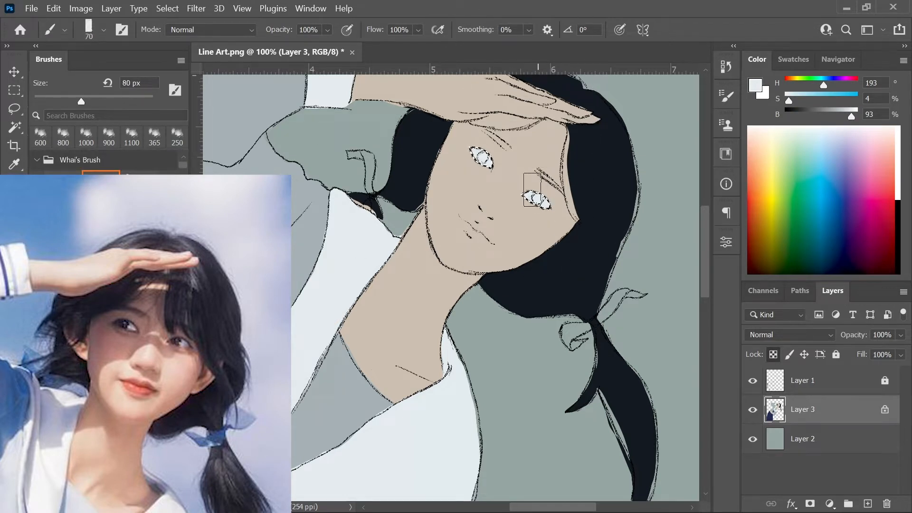
# Paint both irises with the near-black sampled from the hair, using a 10 px brush, and clear the eye selection.
pyautogui.keyDown('alt'); pyautogui.click(602, 189); pyautogui.keyUp('alt')
pyautogui.press('[')
pyautogui.press('[')
pyautogui.press('[')
pyautogui.press('[')
pyautogui.press('[')
pyautogui.press('[')
pyautogui.press('[')
pyautogui.press('[')
pyautogui.moveTo(529, 196); pyautogui.dragTo(533, 198)
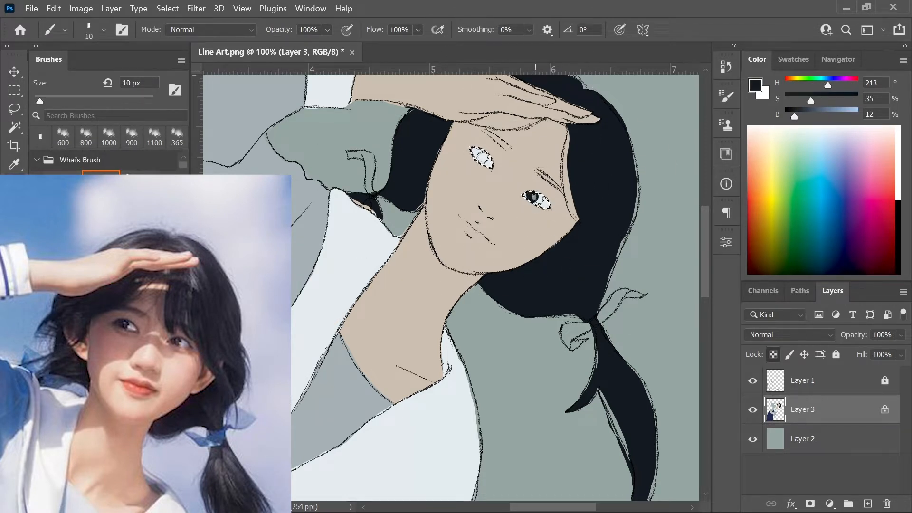
pyautogui.click(480, 158)
pyautogui.hotkey('ctrl', '-')
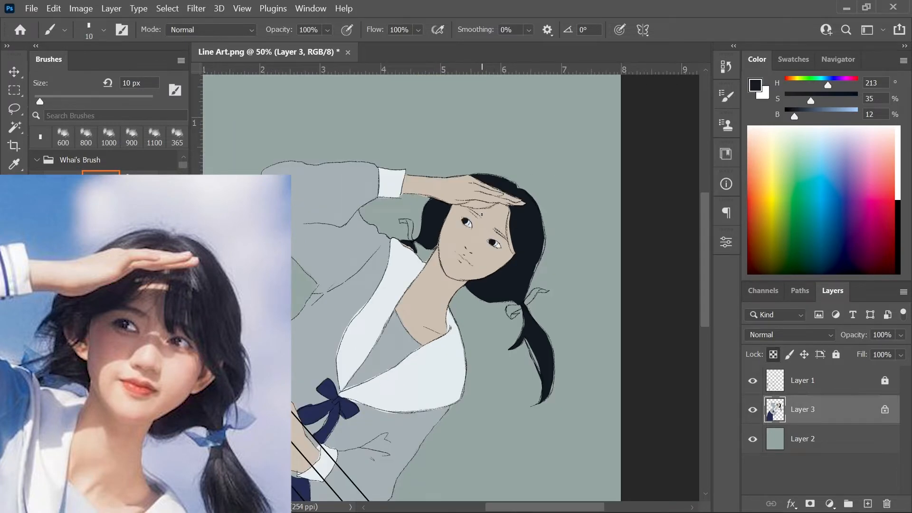
# Reduce the brush to 5 px and touch up the iris of the eye nearest the raised sleeve.
pyautogui.hotkey('ctrl', '-')
pyautogui.hotkey('ctrl', '+')
pyautogui.hotkey('ctrl', '+')
pyautogui.hotkey('ctrl', '+')
pyautogui.scroll(4, 492, 228)
pyautogui.press('[')
pyautogui.press('[')
pyautogui.press('[')
pyautogui.press('[')
pyautogui.press('[')
pyautogui.click(628, 183)
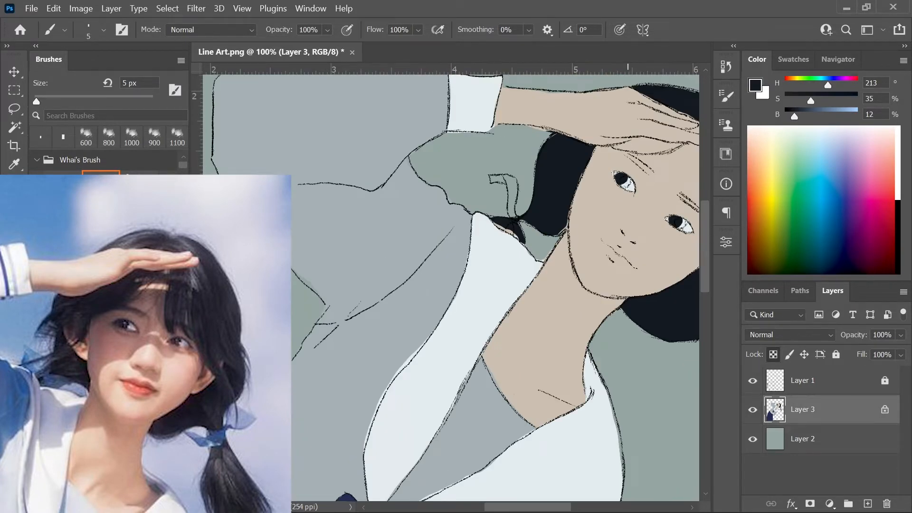
# Rotate the canvas until the face is upright and paint both eyebrows in near-black with a fine 5 to 6 px brush.
pyautogui.hotkey('ctrl', '-')
pyautogui.hotkey('ctrl', '-')
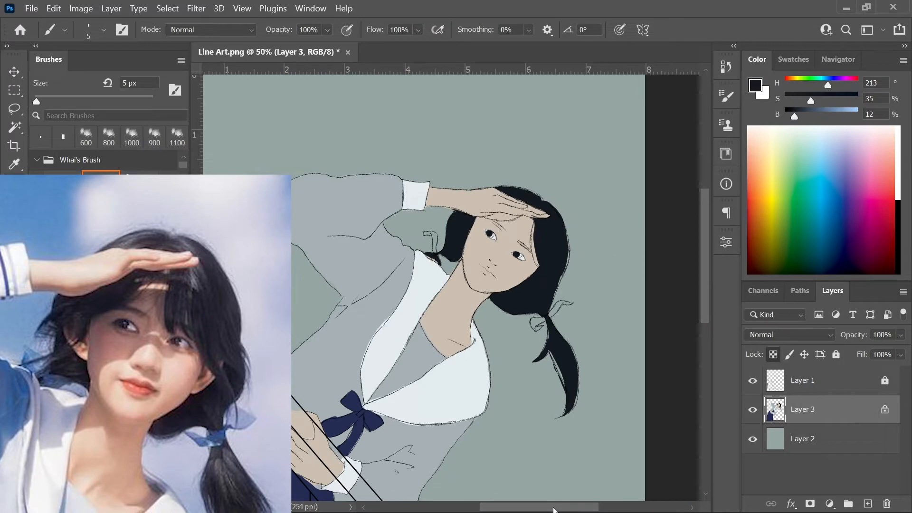
pyautogui.hotkey('ctrl', '+')
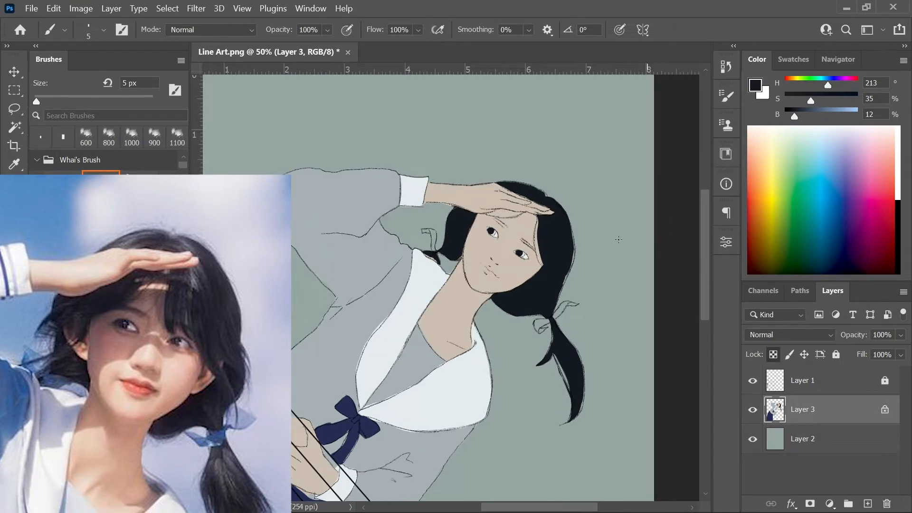
pyautogui.hotkey('ctrl', '+')
pyautogui.press('r')
pyautogui.moveTo(603, 214)
pyautogui.mouseDown()
pyautogui.moveTo(485, 102)
pyautogui.moveTo(470, 126)
pyautogui.mouseUp()
pyautogui.press('b')
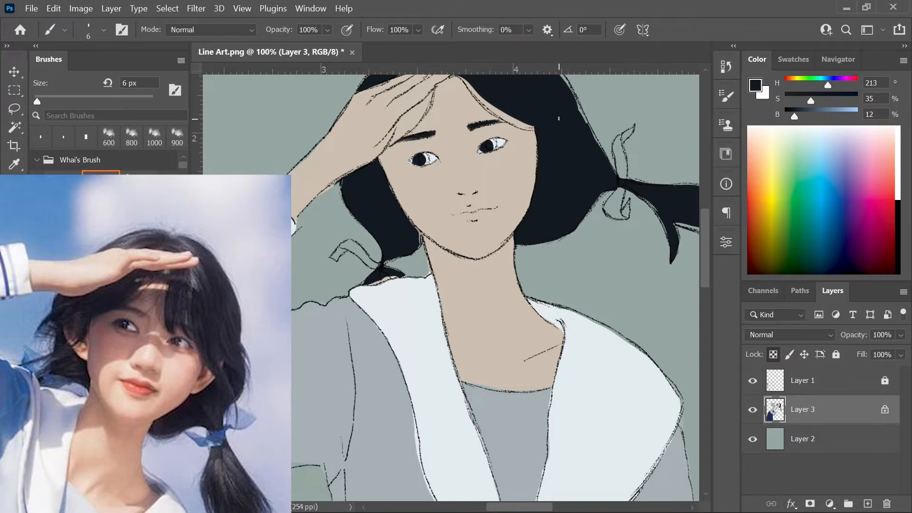
pyautogui.hotkey('ctrl', '-')
pyautogui.hotkey('ctrl', '-')
pyautogui.hotkey('ctrl', '+')
pyautogui.hotkey('ctrl', '+')
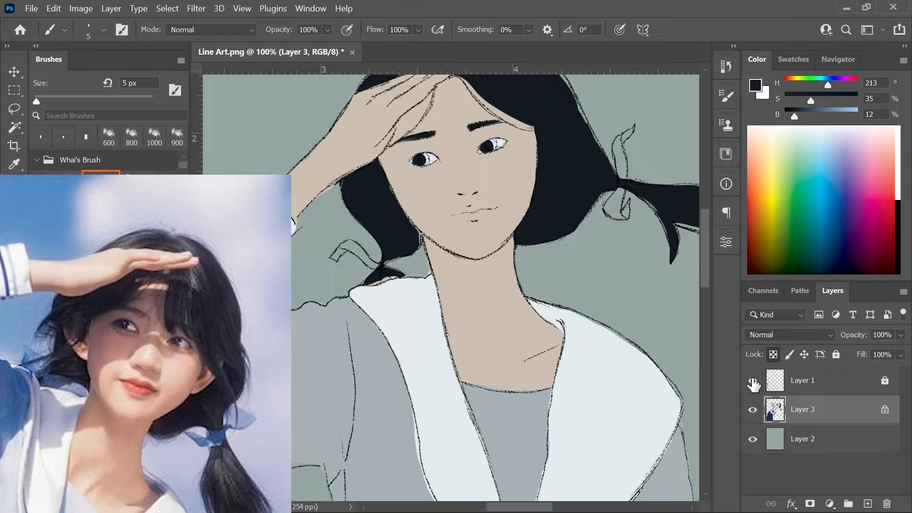
# Toggle the line art on Layer 1 off and on to examine the flat colours of the face and whole figure.
pyautogui.click(752, 380)
pyautogui.hotkey('ctrl', '-')
pyautogui.hotkey('ctrl', '-')
pyautogui.hotkey('ctrl', '+')
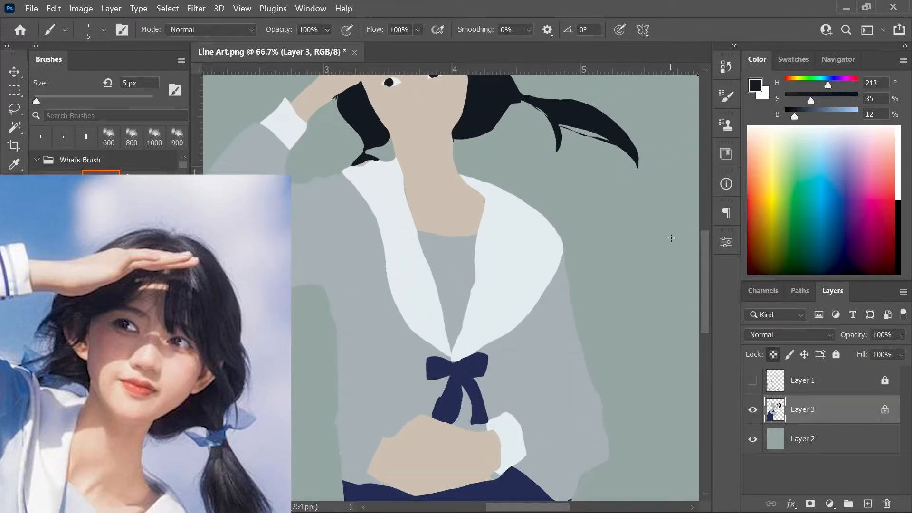
pyautogui.moveTo(705, 283); pyautogui.dragTo(705, 261)
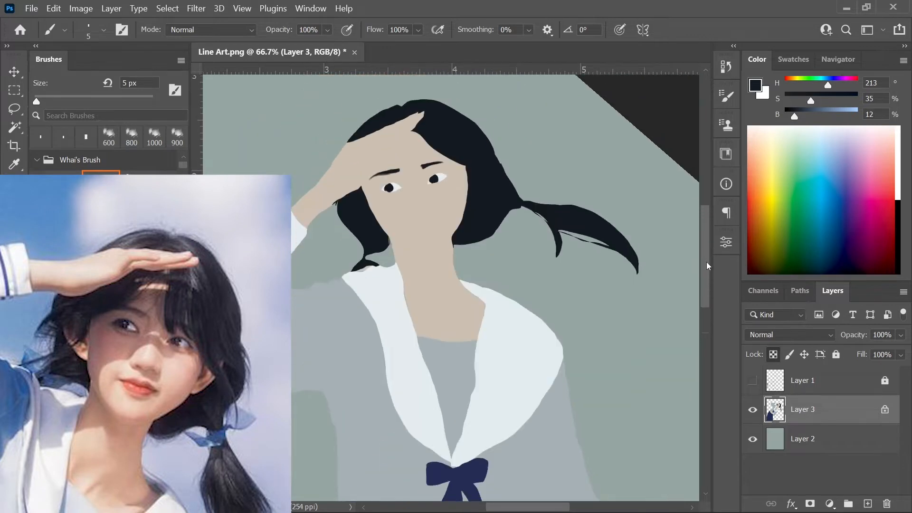
pyautogui.click(752, 382)
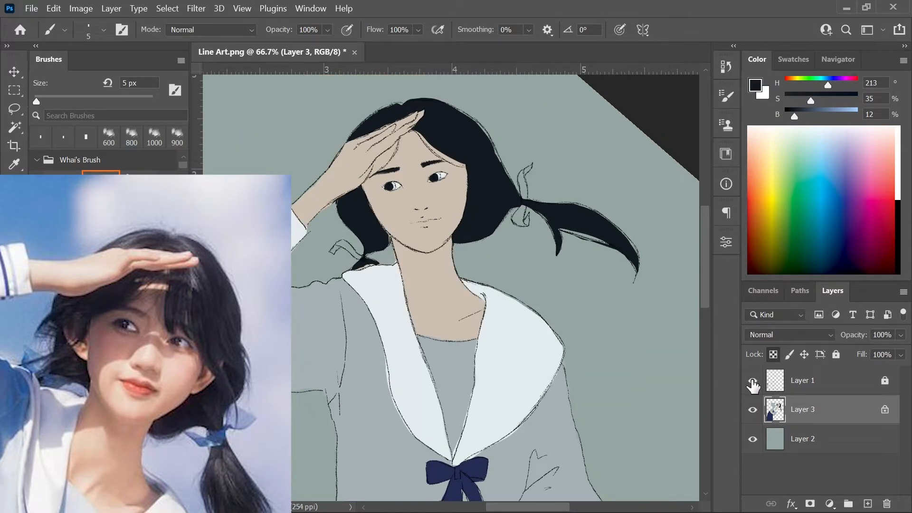
pyautogui.click(752, 383)
pyautogui.click(752, 381)
pyautogui.click(754, 382)
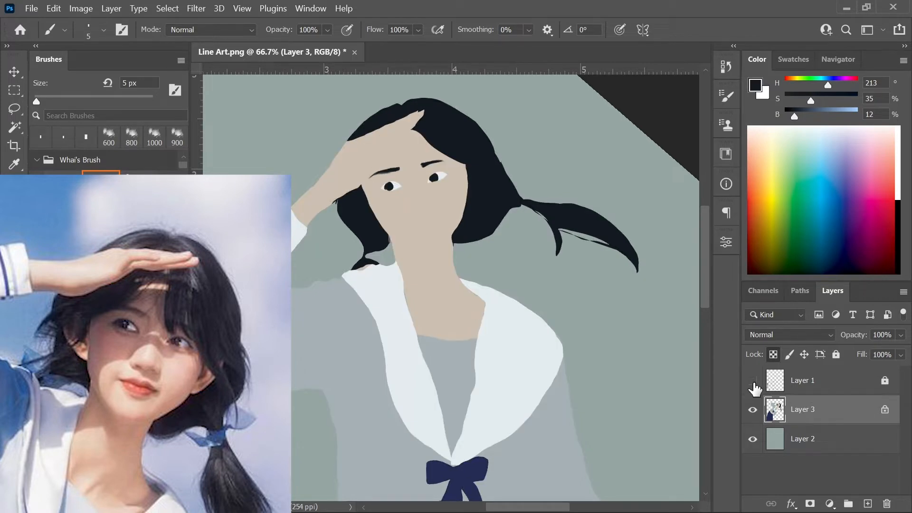
pyautogui.hotkey('ctrl', '-')
pyautogui.hotkey('ctrl', '-')
pyautogui.hotkey('ctrl', '-')
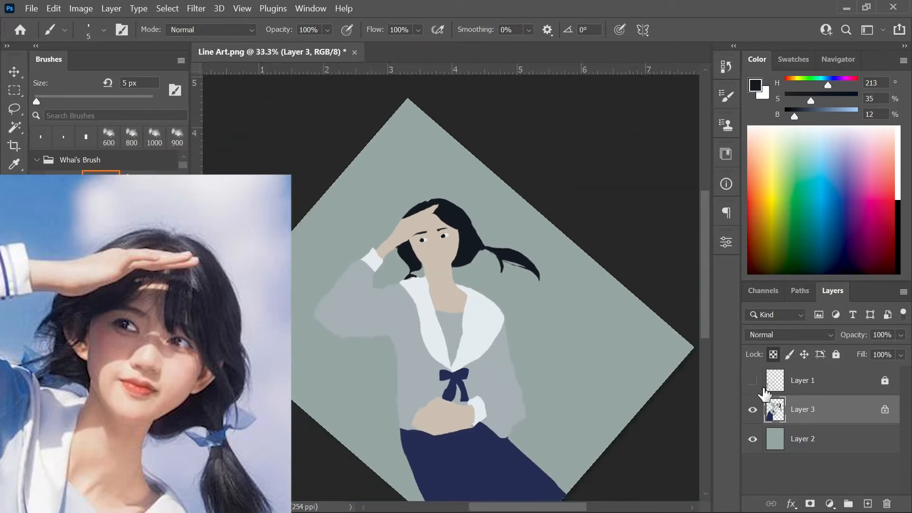
pyautogui.hotkey('ctrl', '+')
pyautogui.hotkey('ctrl', '+')
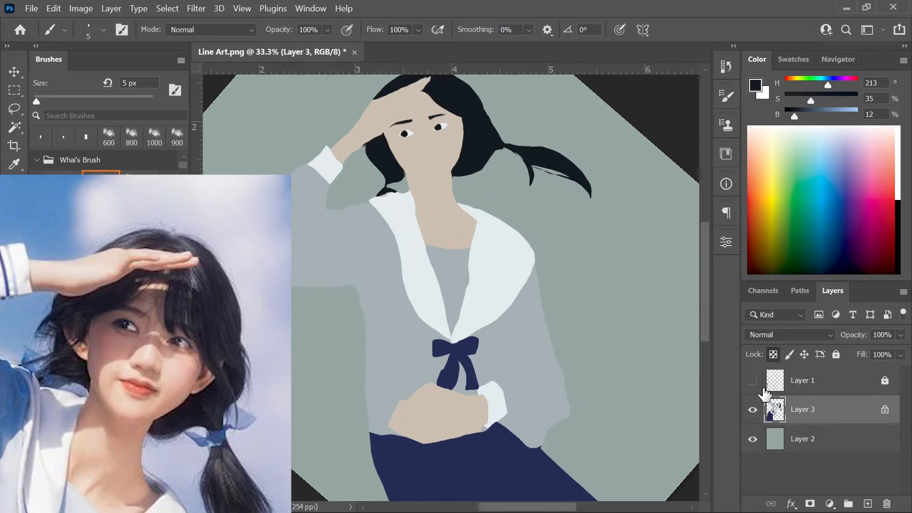
pyautogui.click(753, 381)
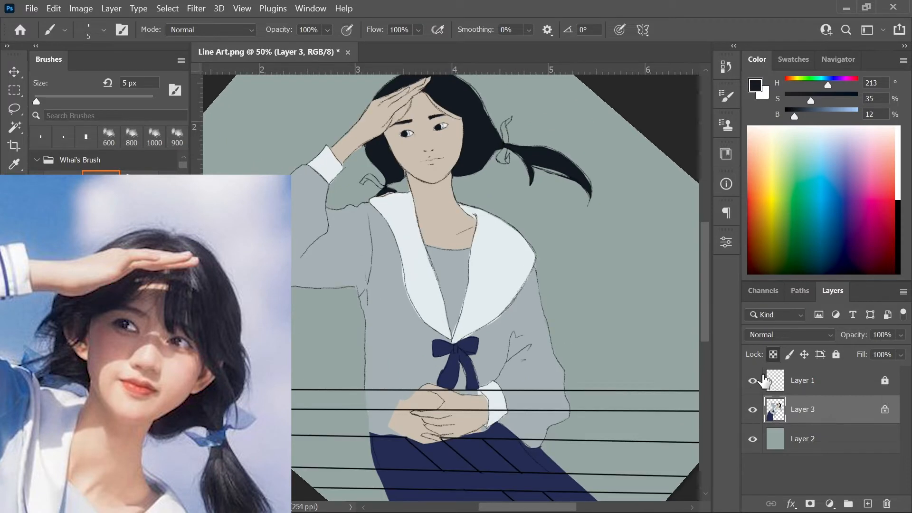
pyautogui.hotkey('ctrl', '+')
pyautogui.scroll(3, 704, 295)
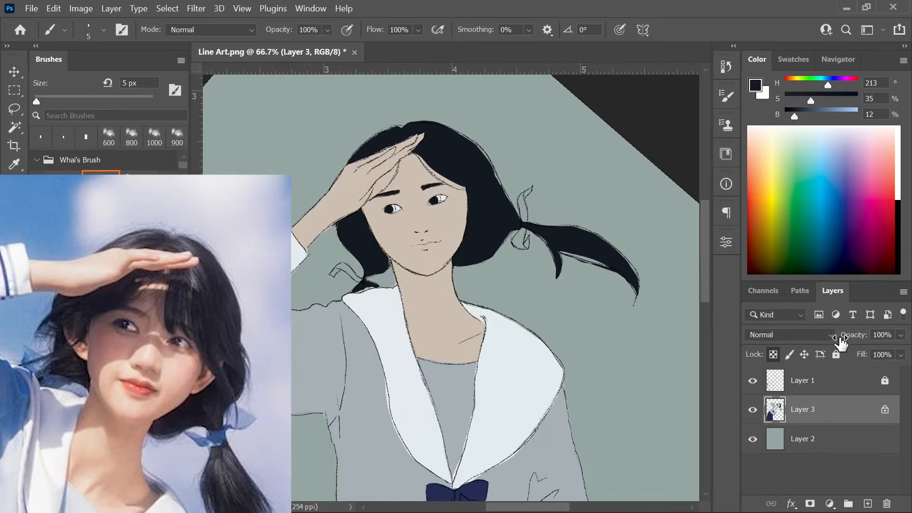
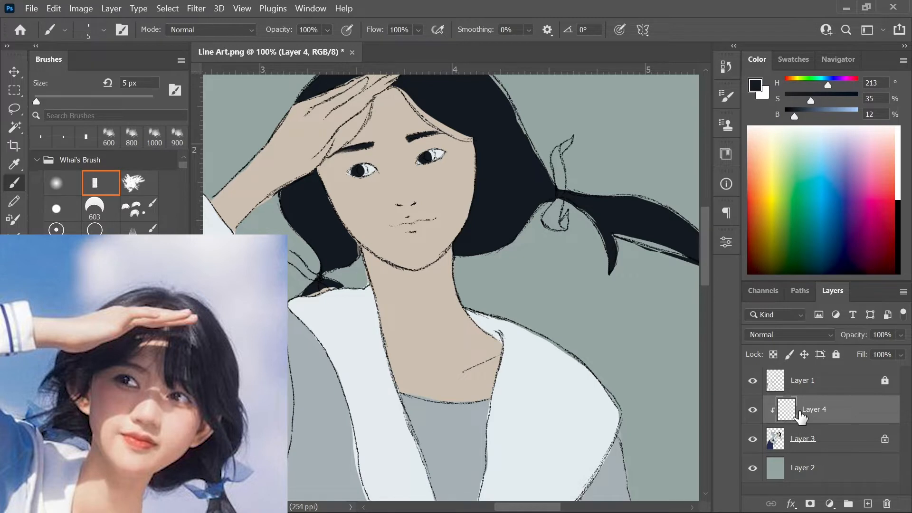
# Prepare Layer 4 for shading with Multiply blending, the skin tone sampled from the neck and the soft round brush.
pyautogui.click(771, 336)
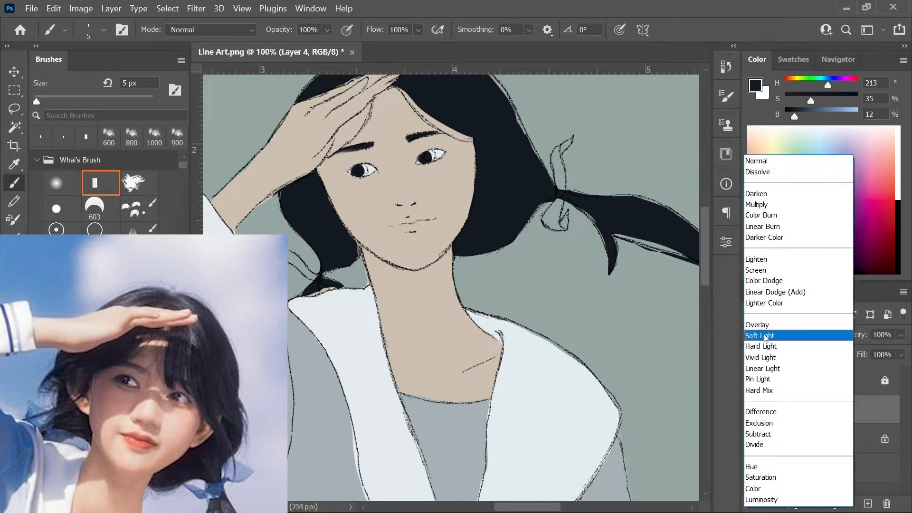
pyautogui.click(773, 205)
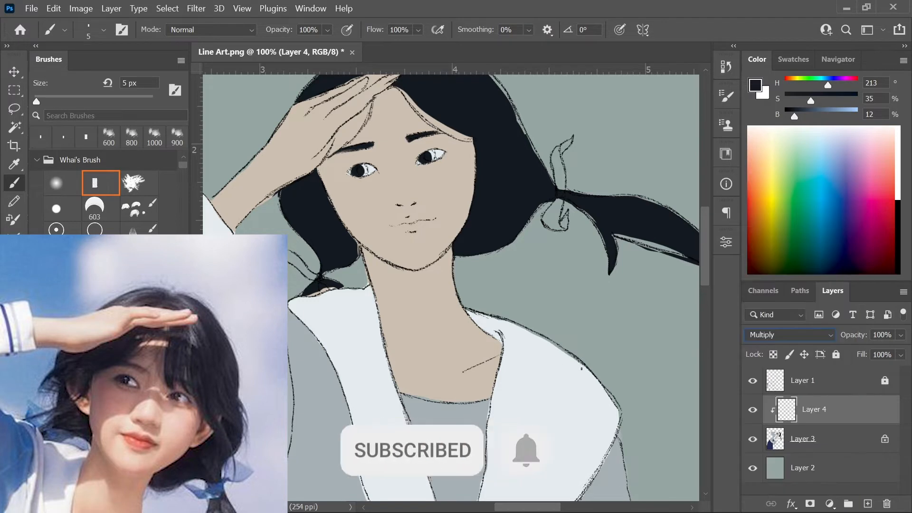
pyautogui.keyDown('alt'); pyautogui.click(444, 307); pyautogui.keyUp('alt')
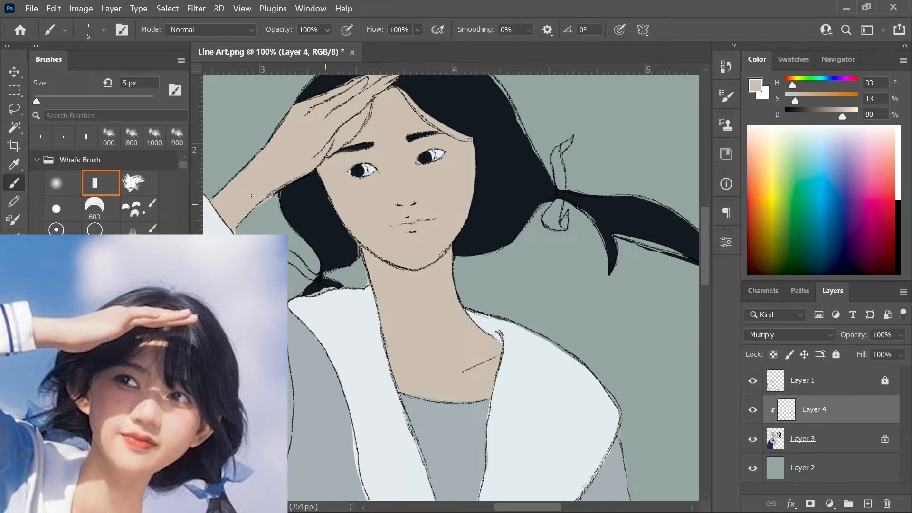
pyautogui.click(57, 185)
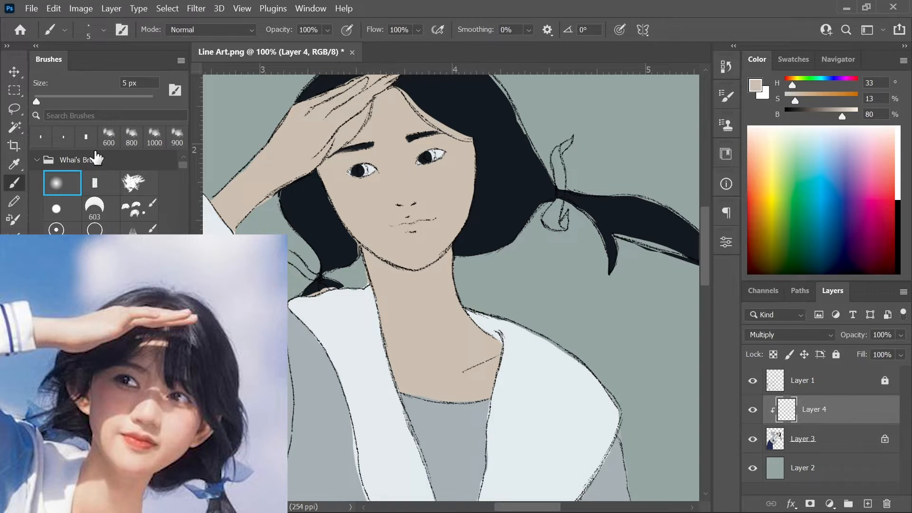
pyautogui.click(14, 109)
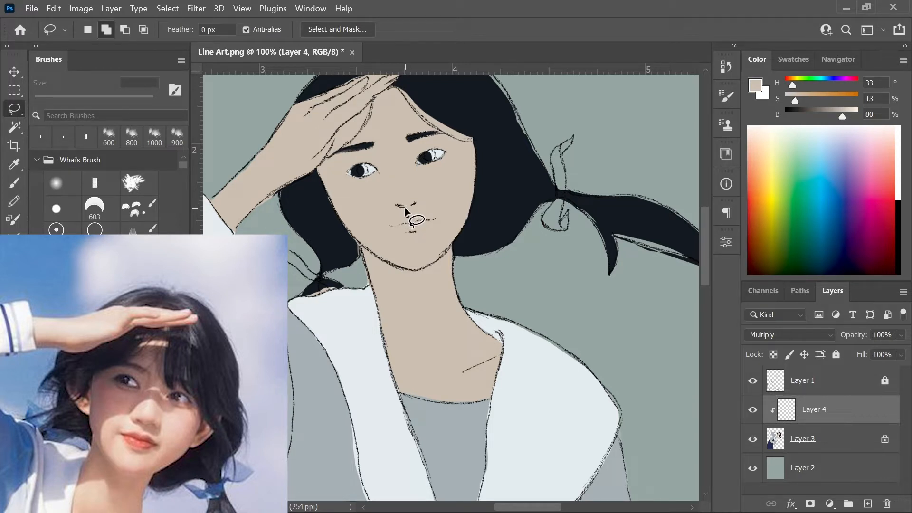
pyautogui.moveTo(420, 204); pyautogui.dragTo(397, 204)
pyautogui.moveTo(467, 135); pyautogui.dragTo(462, 179)
pyautogui.moveTo(436, 243); pyautogui.dragTo(432, 261)
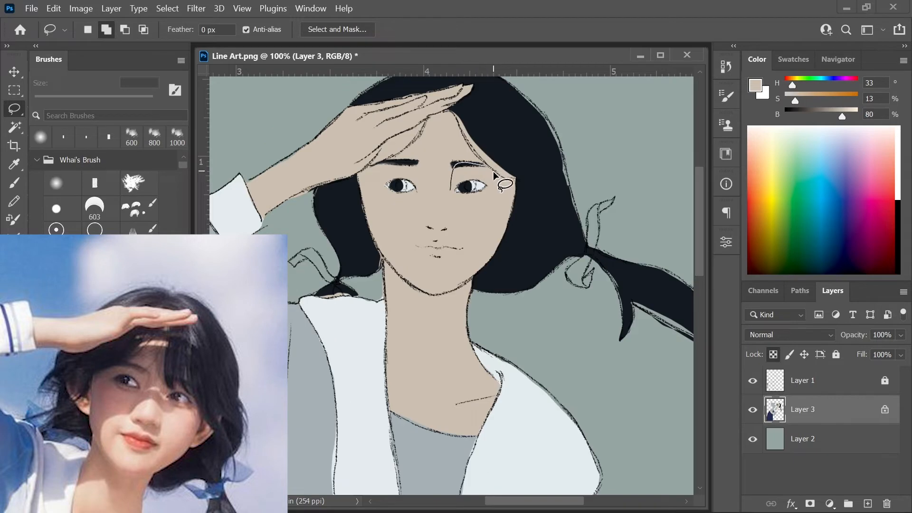
# Lasso the shadow areas around both eyes, down the sides of the face and at the nose tip as one combined selection.
pyautogui.moveTo(493, 171); pyautogui.dragTo(452, 194)
pyautogui.moveTo(367, 175)
pyautogui.mouseDown()
pyautogui.moveTo(368, 166)
pyautogui.moveTo(380, 242)
pyautogui.moveTo(362, 198)
pyautogui.moveTo(364, 167)
pyautogui.mouseUp()
pyautogui.moveTo(496, 187)
pyautogui.mouseDown()
pyautogui.moveTo(505, 213)
pyautogui.moveTo(496, 250)
pyautogui.moveTo(517, 185)
pyautogui.moveTo(498, 178)
pyautogui.mouseUp()
pyautogui.moveTo(427, 227)
pyautogui.mouseDown()
pyautogui.moveTo(435, 217)
pyautogui.moveTo(437, 230)
pyautogui.moveTo(448, 223)
pyautogui.mouseUp()
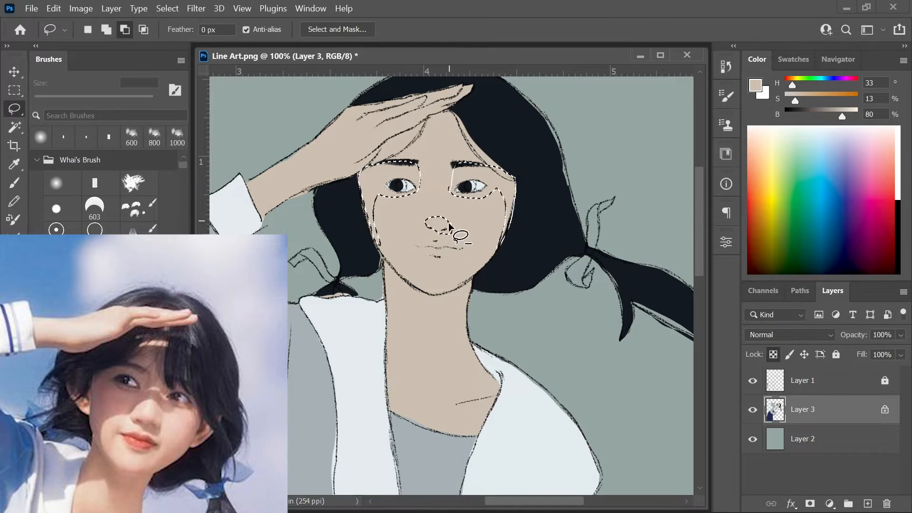
pyautogui.press('alt')
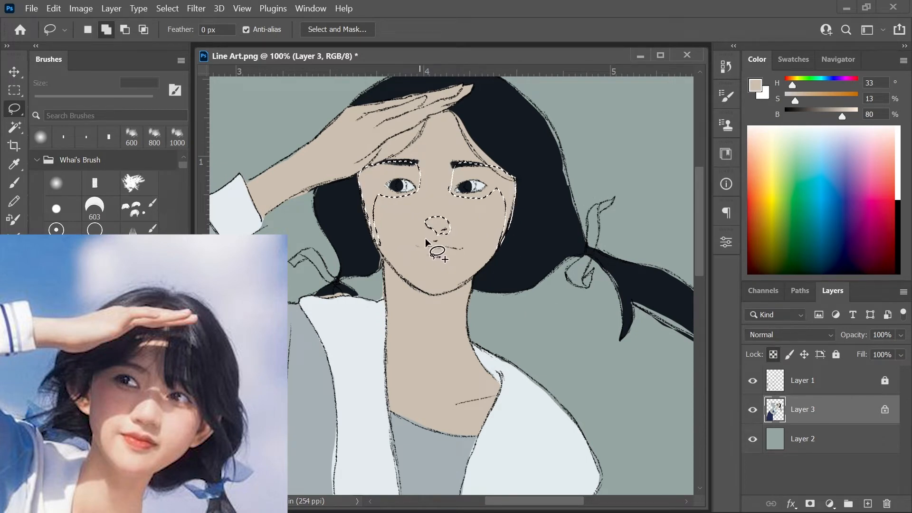
# Add the lips, the shaded side of the jaw and the neck shadow to the lasso selection.
pyautogui.moveTo(436, 257); pyautogui.dragTo(418, 247)
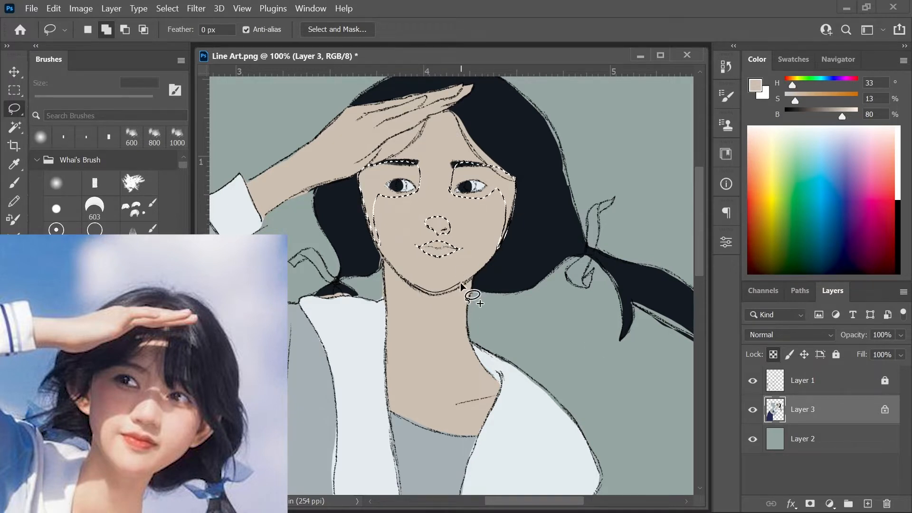
pyautogui.moveTo(460, 282)
pyautogui.mouseDown()
pyautogui.moveTo(498, 240)
pyautogui.moveTo(469, 281)
pyautogui.moveTo(428, 291)
pyautogui.mouseUp()
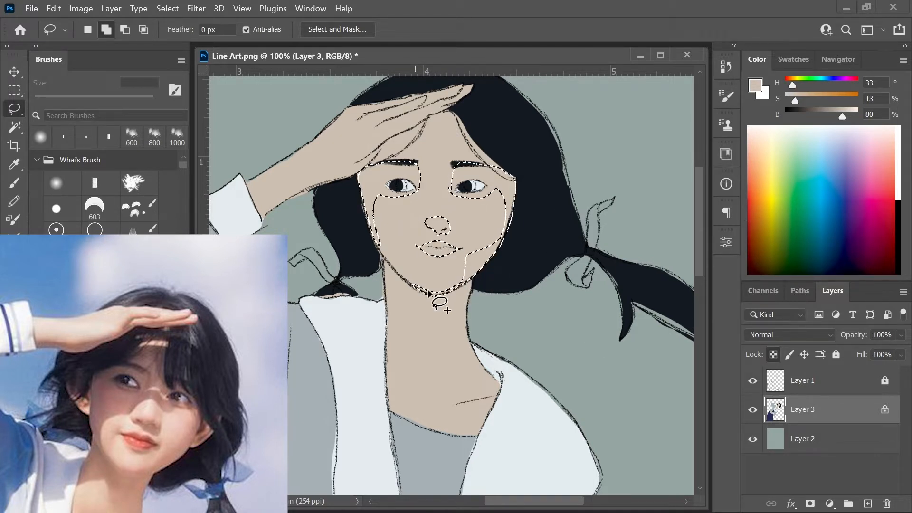
pyautogui.moveTo(472, 307)
pyautogui.mouseDown()
pyautogui.moveTo(489, 382)
pyautogui.moveTo(509, 369)
pyautogui.mouseUp()
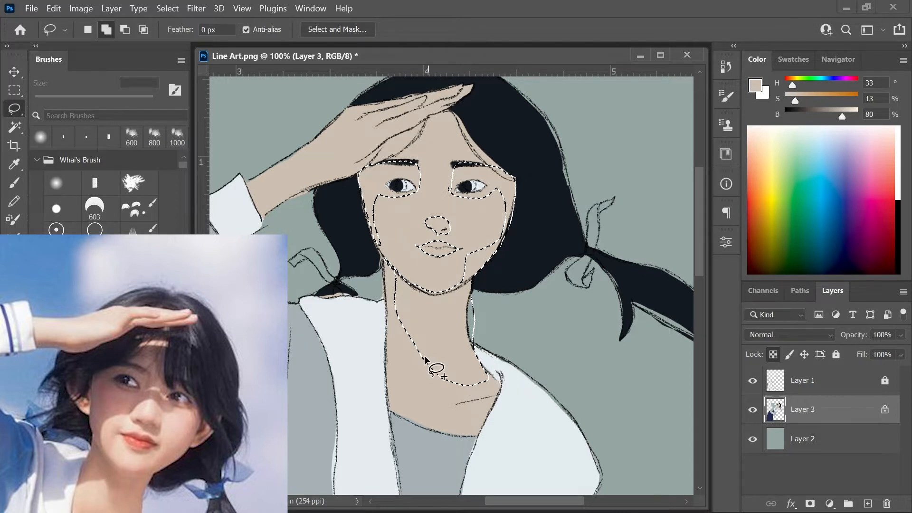
pyautogui.moveTo(421, 347)
pyautogui.mouseDown()
pyautogui.moveTo(483, 425)
pyautogui.moveTo(499, 381)
pyautogui.moveTo(472, 361)
pyautogui.mouseUp()
# Enlarge the soft round brush to 80 px and add a new layer clipped to Layer 3.
pyautogui.press('b')
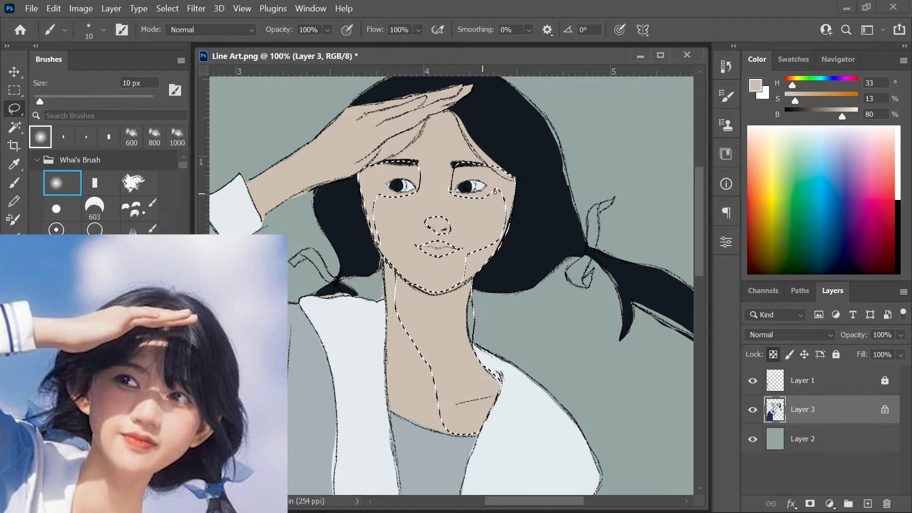
pyautogui.press(']')
pyautogui.press(']')
pyautogui.press(']')
pyautogui.press(']')
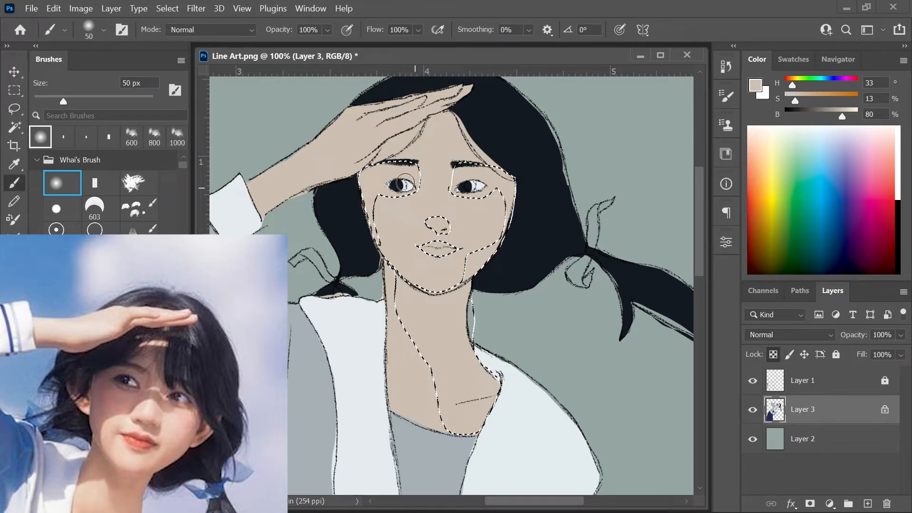
pyautogui.press(']')
pyautogui.press(']')
pyautogui.press(']')
pyautogui.click(867, 503)
pyautogui.rightClick(835, 406)
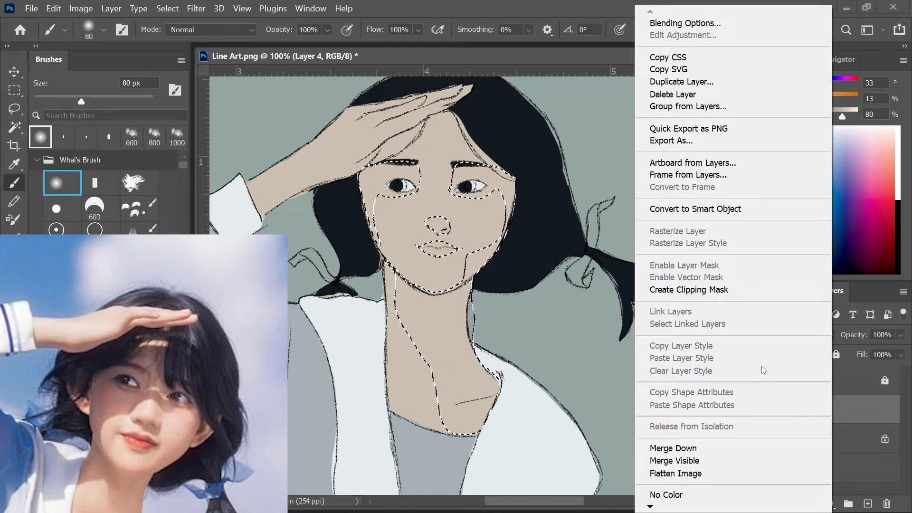
pyautogui.click(678, 290)
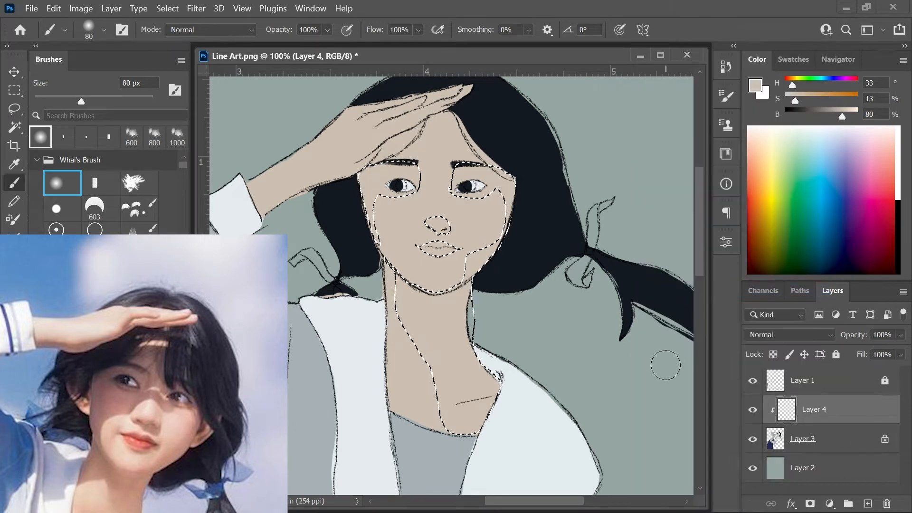
# Set the clipped Layer 4 to Multiply and mix the shading colour from the sampled skin tone with hue 25.
pyautogui.keyDown('alt'); pyautogui.click(410, 221); pyautogui.keyUp('alt')
pyautogui.click(787, 335)
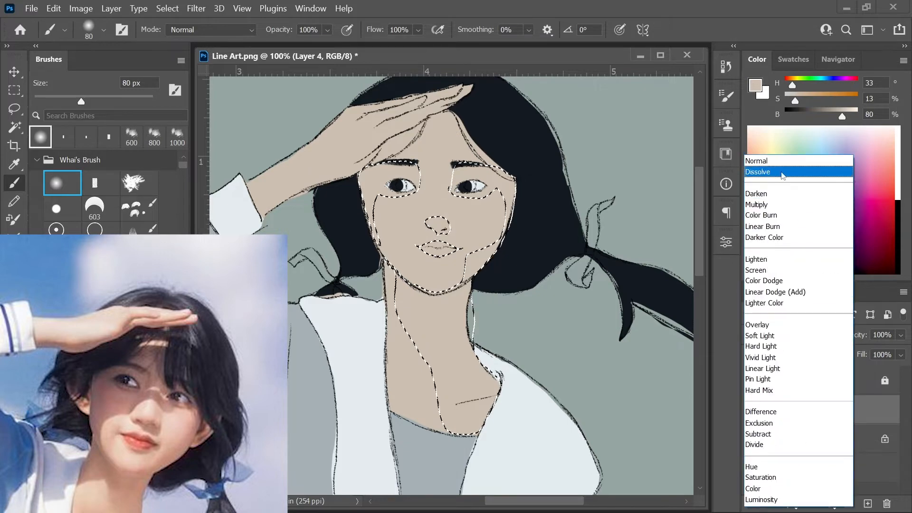
pyautogui.click(784, 205)
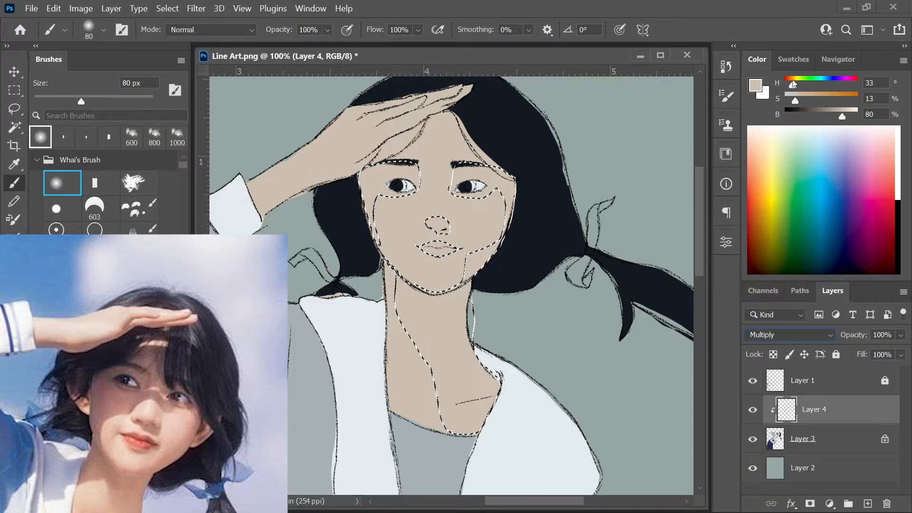
pyautogui.moveTo(792, 84); pyautogui.dragTo(790, 84)
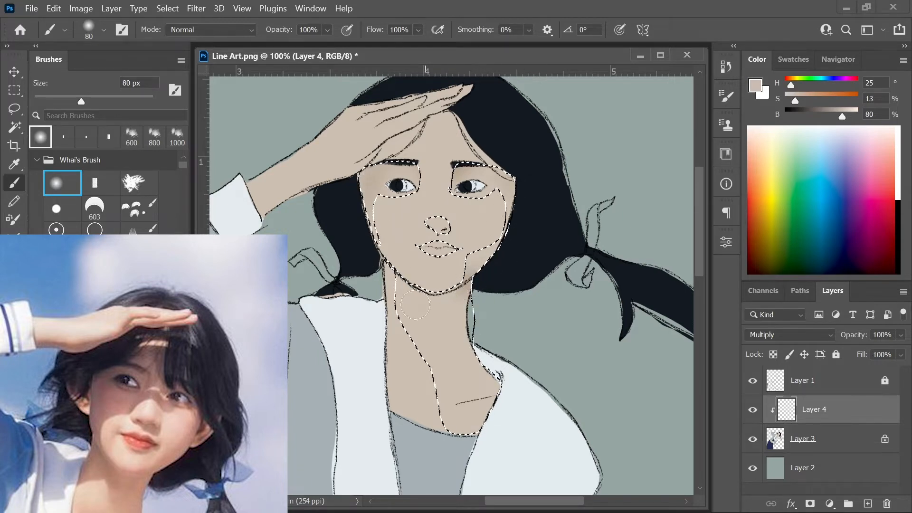
# Shade the selected face areas, nose and lips with the soft brush, reducing it through 70 and 45 px down to 30 px.
pyautogui.press('[')
pyautogui.press('[')
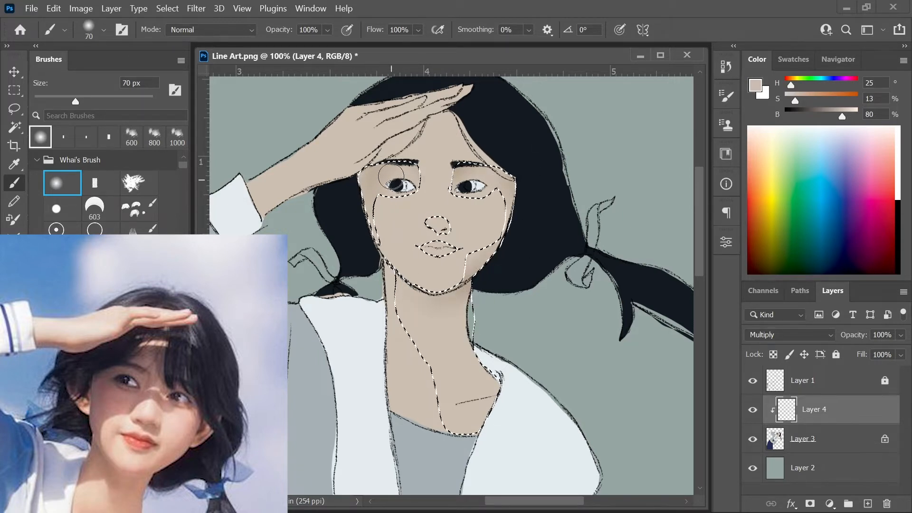
pyautogui.press('[')
pyautogui.press('[')
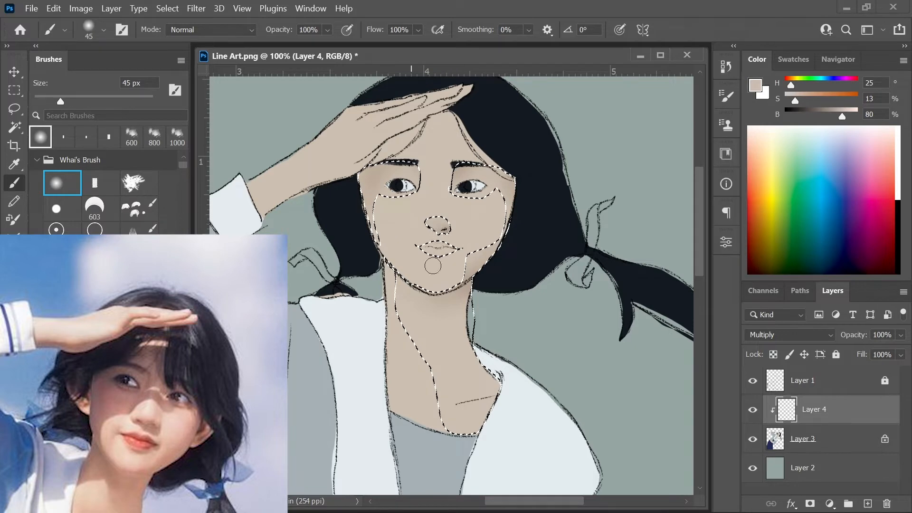
pyautogui.moveTo(425, 249); pyautogui.dragTo(452, 248)
pyautogui.press('[')
pyautogui.press('[')
pyautogui.press('[')
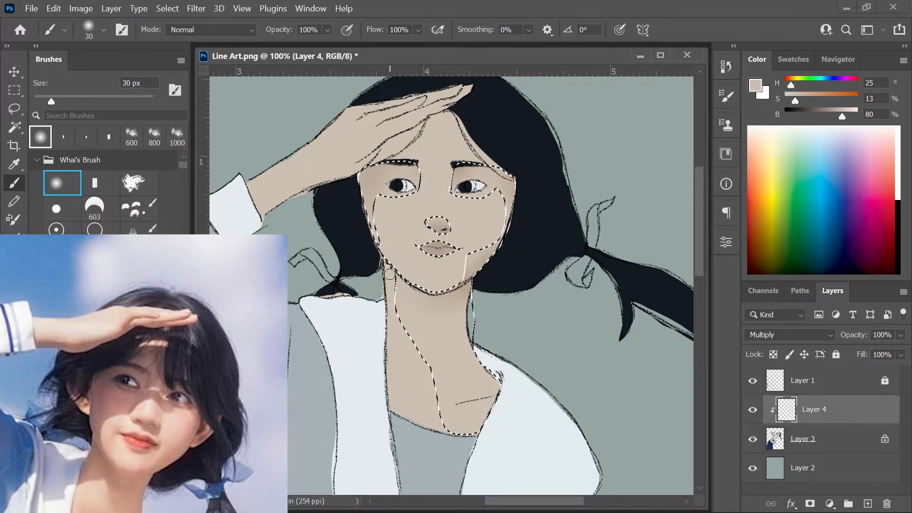
# Paint a soft shadow under the jaw and down the neck inside the selection, enlarging the brush up to 125 px.
pyautogui.press(']')
pyautogui.press(']')
pyautogui.press(']')
pyautogui.press(']')
pyautogui.moveTo(411, 279)
pyautogui.mouseDown()
pyautogui.moveTo(440, 297)
pyautogui.moveTo(480, 404)
pyautogui.moveTo(447, 424)
pyautogui.moveTo(468, 411)
pyautogui.mouseUp()
pyautogui.press(']')
pyautogui.press(']')
pyautogui.press(']')
pyautogui.hotkey('ctrl', '-')
pyautogui.press(']')
pyautogui.press(']')
pyautogui.press(']')
pyautogui.press(']')
# Clear the selection on the face and neck and return to the soft round brush.
pyautogui.click(789, 334)
pyautogui.click(714, 316)
pyautogui.press('l')
pyautogui.hotkey('ctrl', 'd')
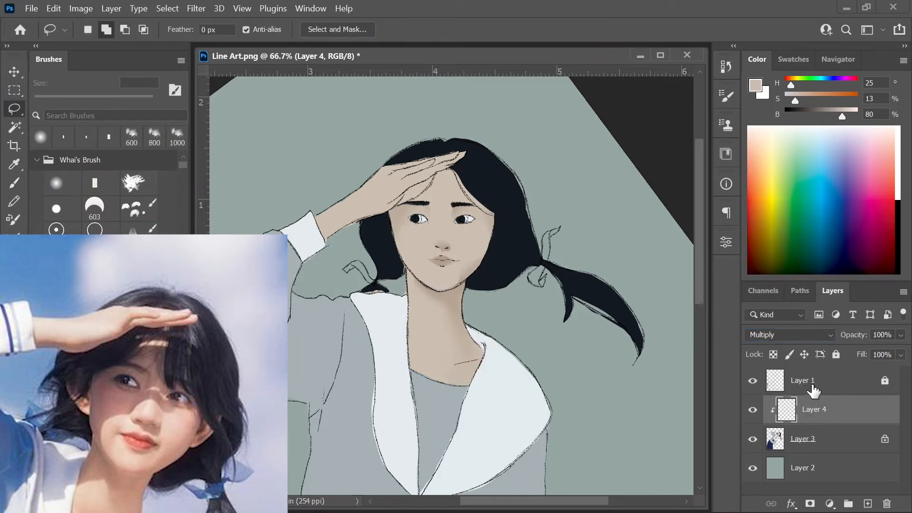
pyautogui.click(59, 188)
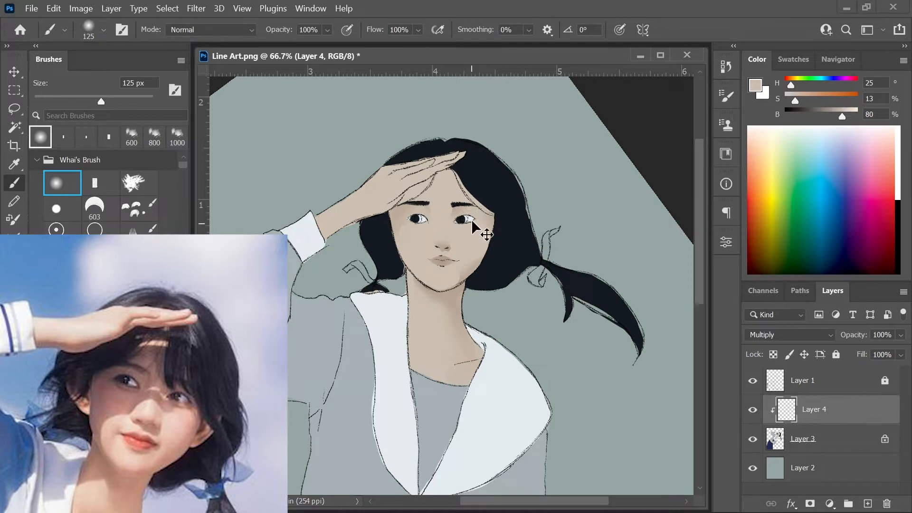
# Blend the hard-edged shadow on the cheek and jaw near the mouth with a 40 to 50 px soft brush.
pyautogui.hotkey('ctrl', '+')
pyautogui.hotkey('ctrl', '+')
pyautogui.press('[')
pyautogui.press('[')
pyautogui.press('[')
pyautogui.press('[')
pyautogui.press('[')
pyautogui.press('[')
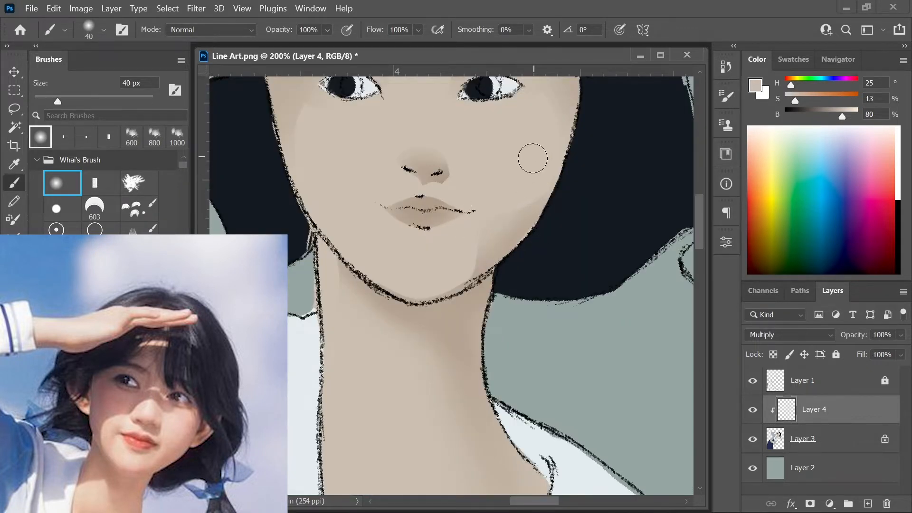
pyautogui.press(']')
pyautogui.hotkey('ctrl', '-')
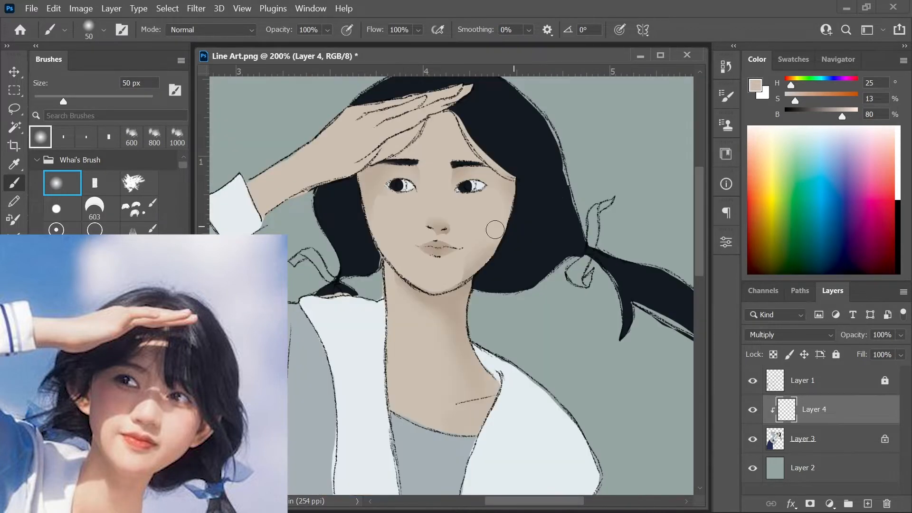
pyautogui.moveTo(488, 248)
pyautogui.mouseDown()
pyautogui.moveTo(497, 241)
pyautogui.moveTo(466, 261)
pyautogui.moveTo(474, 257)
pyautogui.mouseUp()
# Shade around the nose with a fine soft brush of about 9 to 10 px.
pyautogui.press('[')
pyautogui.press('[')
pyautogui.press('[')
pyautogui.press('[')
pyautogui.press('[')
pyautogui.press('[')
pyautogui.press('[')
pyautogui.press('[')
pyautogui.press('[')
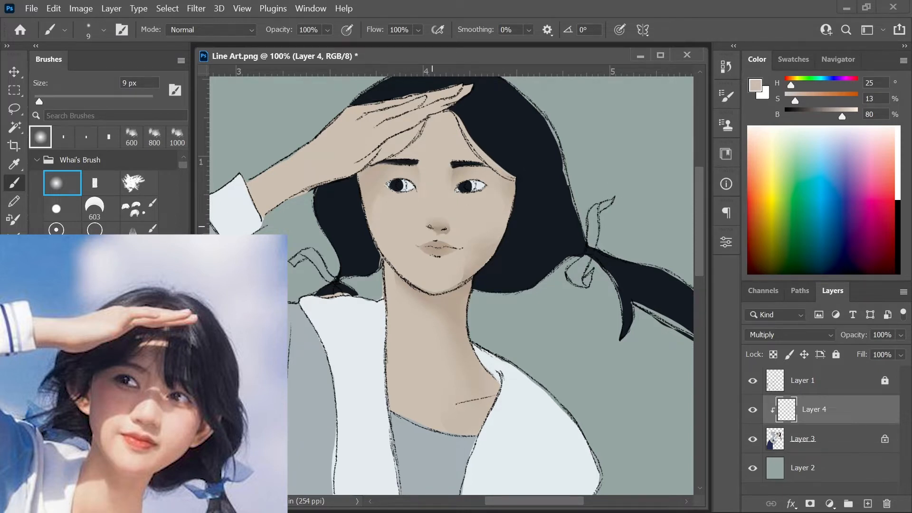
pyautogui.press('[')
pyautogui.press('[')
pyautogui.press(']')
pyautogui.press(']')
pyautogui.press(']')
pyautogui.hotkey('ctrl', '-')
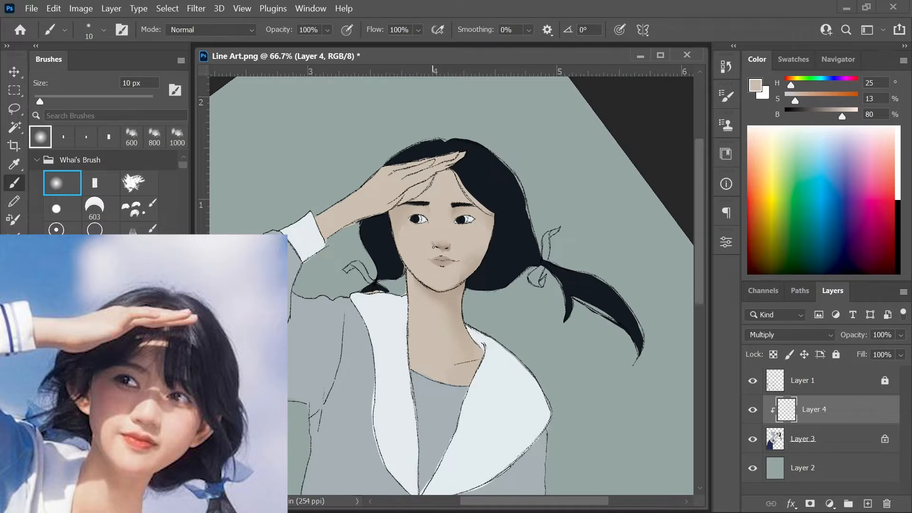
# Build up the shading along the nose bridge, varying the size of the soft brush.
pyautogui.press(']')
pyautogui.press(']')
pyautogui.press(']')
pyautogui.press(']')
pyautogui.press(']')
pyautogui.press('[')
pyautogui.press('[')
pyautogui.press('[')
pyautogui.press('[')
pyautogui.press('[')
pyautogui.press('[')
# Hide the line art on Layer 1 and refine the nose shading with a soft brush of about 7 px.
pyautogui.hotkey('ctrl', '+')
pyautogui.hotkey('ctrl', '+')
pyautogui.click(752, 381)
pyautogui.press('[')
pyautogui.press('[')
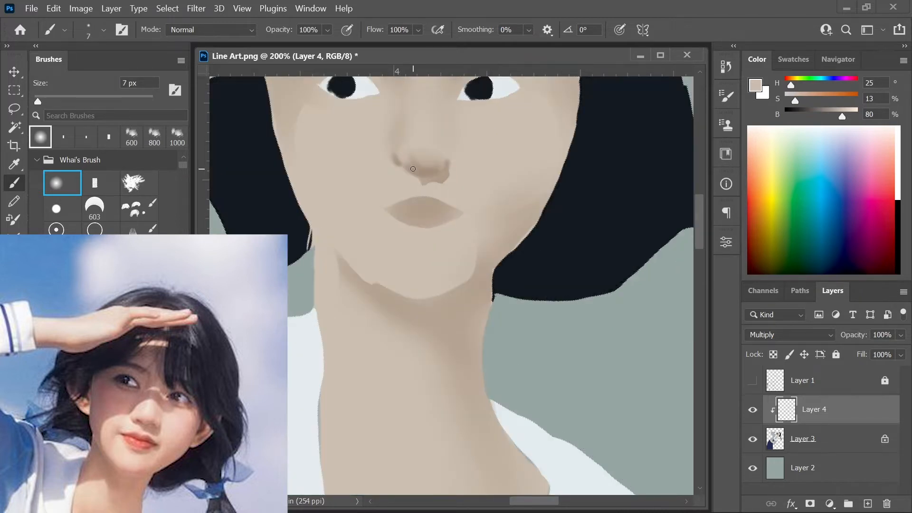
pyautogui.press('[')
pyautogui.press('[')
# Define the nostrils and lower edge of the nose with a 3 px hard brush in tones sampled from the nose.
pyautogui.click(101, 182)
pyautogui.keyDown('alt'); pyautogui.click(417, 168); pyautogui.keyUp('alt')
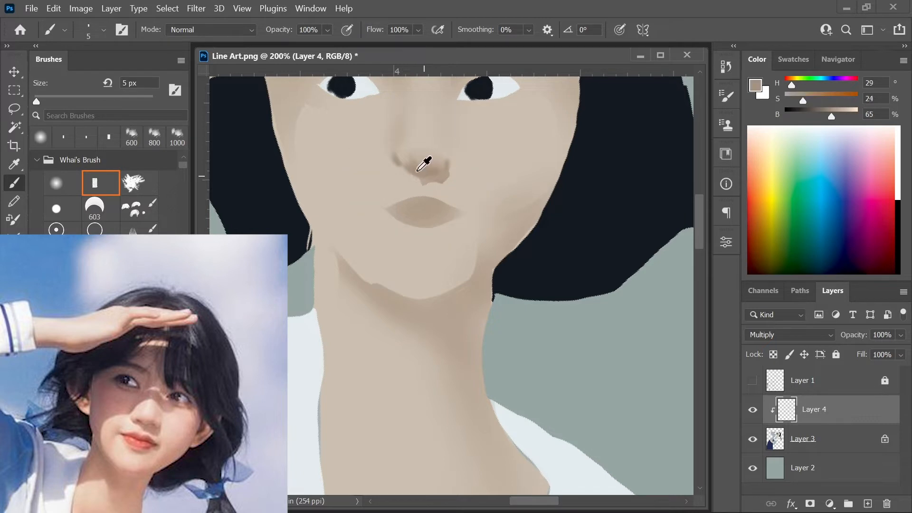
pyautogui.press('[')
pyautogui.press('[')
pyautogui.keyDown('alt'); pyautogui.click(404, 164); pyautogui.keyUp('alt')
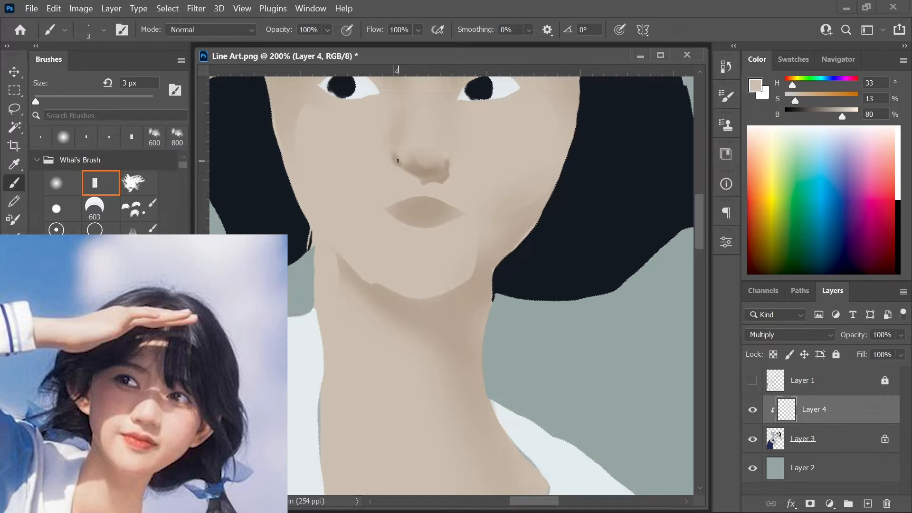
pyautogui.press('[')
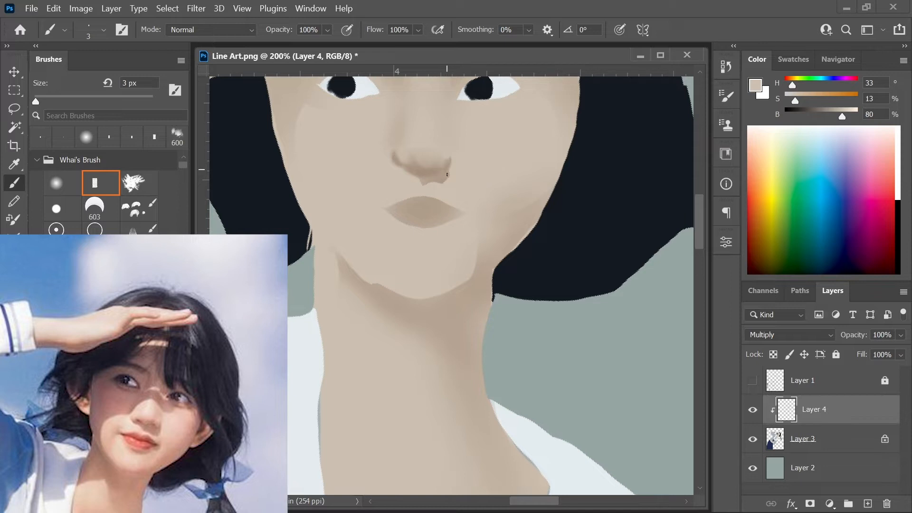
# Clean up the edges of the nose shadow with a soft eraser at 6 to 8 px.
pyautogui.press('e')
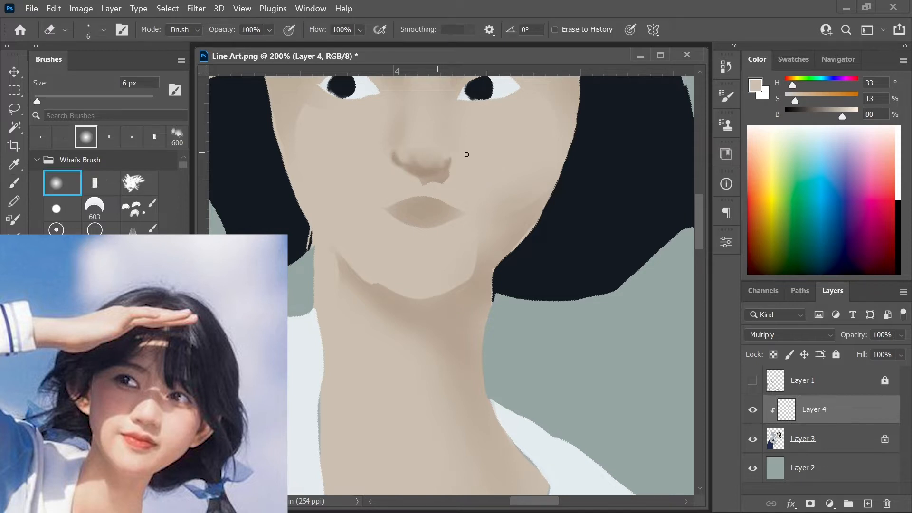
pyautogui.press(']')
pyautogui.press(']')
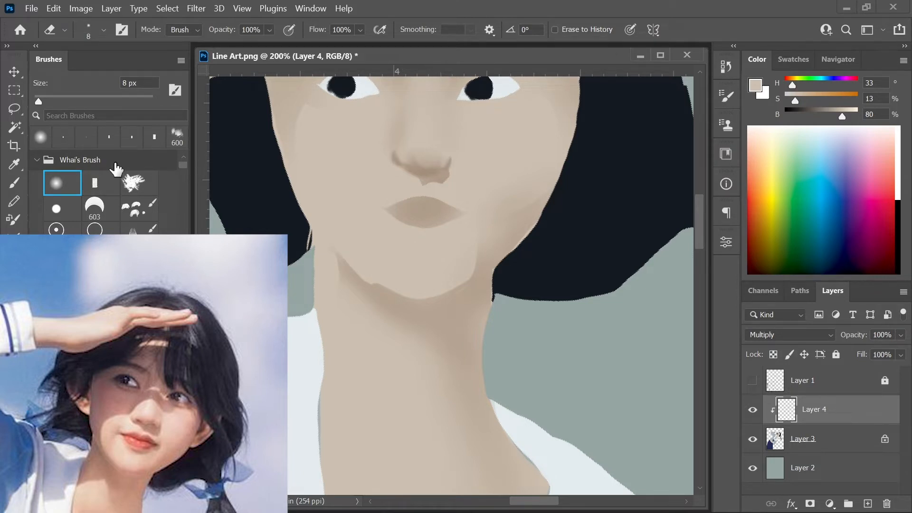
# Soften the nose shading with a soft brush enlarged to 10 px and a soft eraser of 8 to 20 px.
pyautogui.click(14, 182)
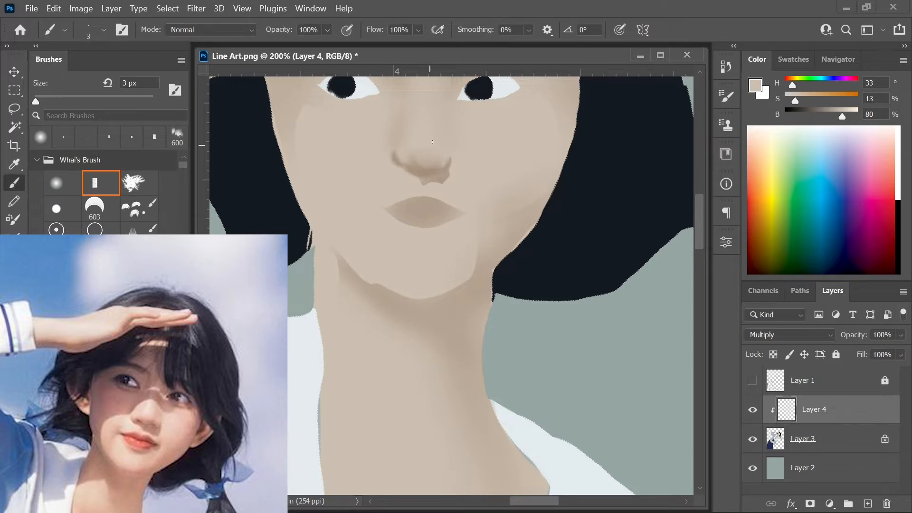
pyautogui.click(66, 177)
pyautogui.press(']')
pyautogui.press(']')
pyautogui.press(']')
pyautogui.press(']')
pyautogui.press(']')
pyautogui.press(']')
pyautogui.press(']')
pyautogui.press('e')
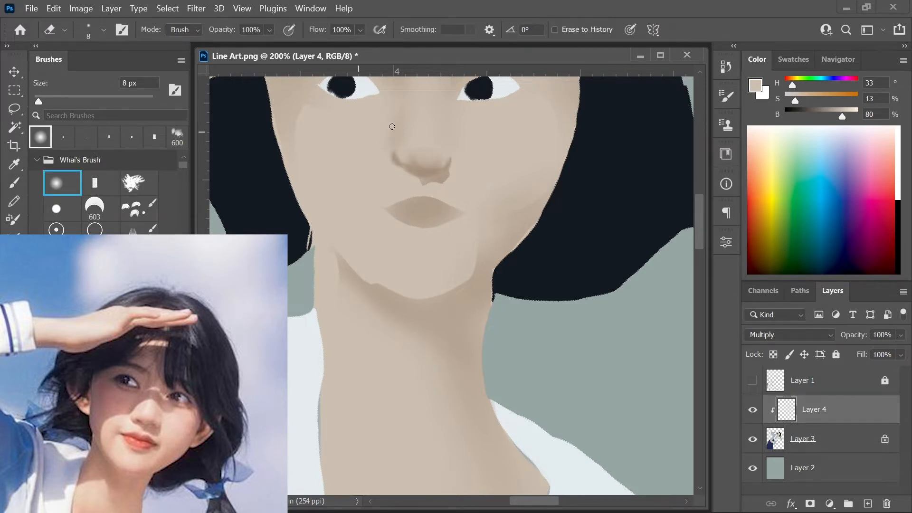
pyautogui.press(']')
pyautogui.press(']')
pyautogui.press(']')
pyautogui.press('b')
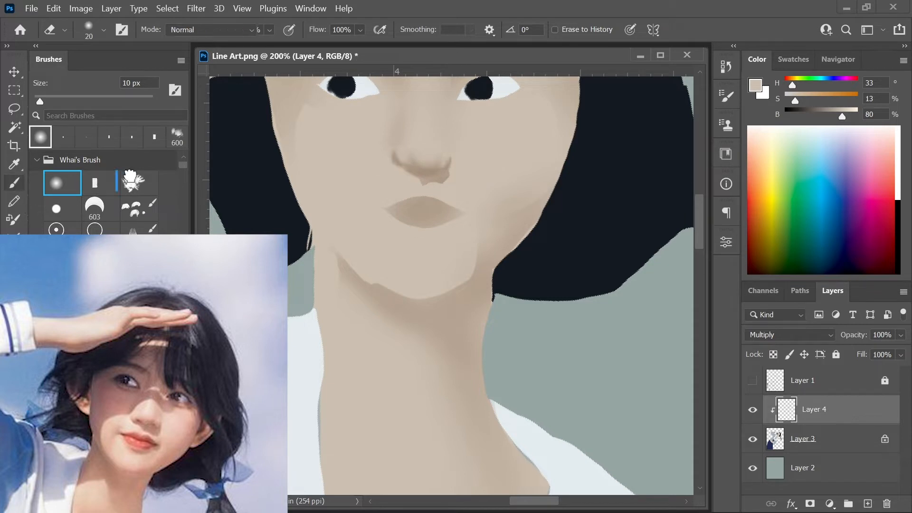
# Refine the side of the nose with a hard brush reduced from 8 to 4 px and show the Layer 1 line art.
pyautogui.click(95, 183)
pyautogui.press('[')
pyautogui.press('[')
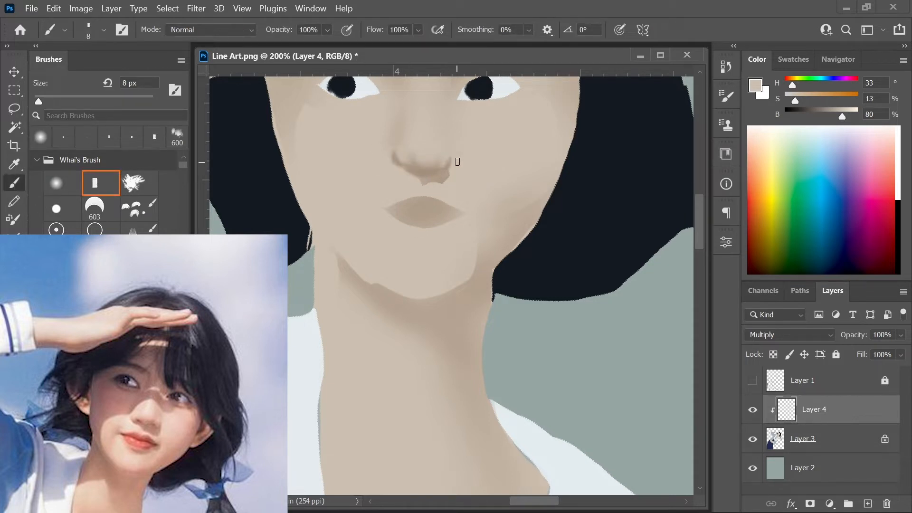
pyautogui.press('[')
pyautogui.press('[')
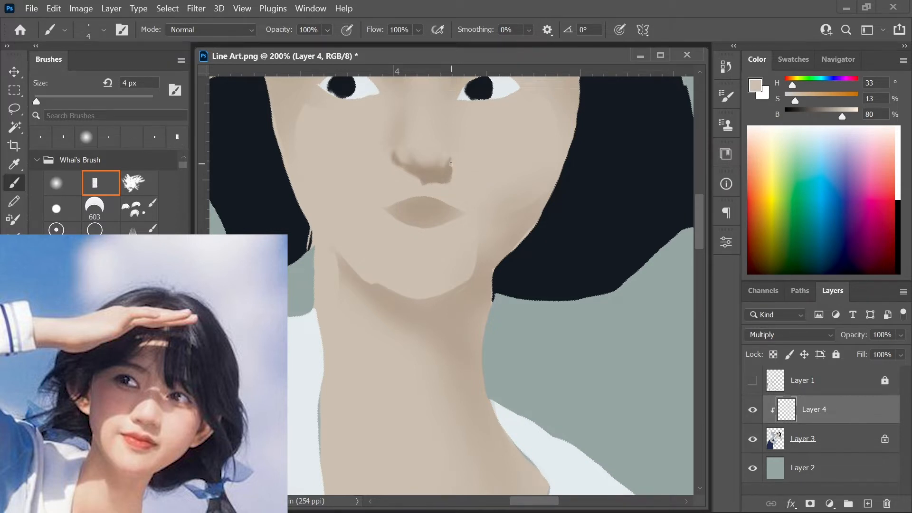
pyautogui.hotkey('ctrl', '-')
pyautogui.click(752, 380)
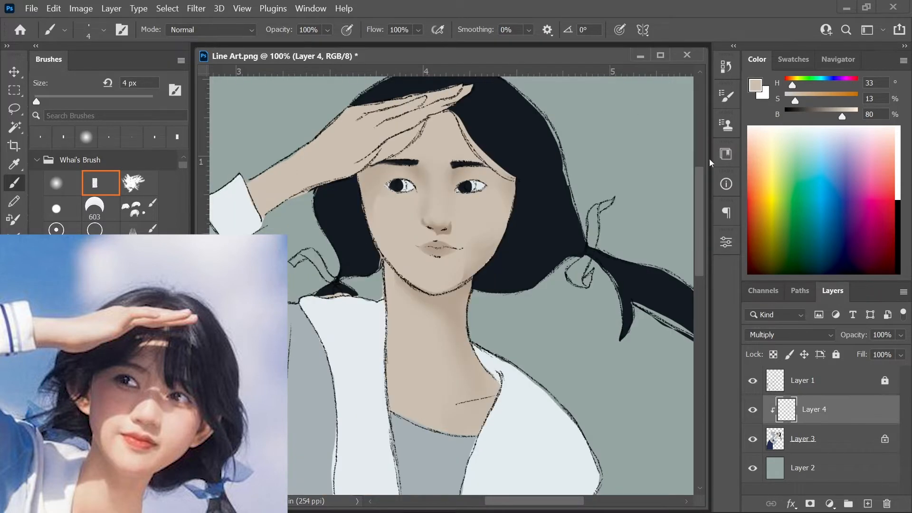
# With the line art hidden, shade the upper lid edges with a 3 px hard brush in sampled skin tone and the outer eye corners at 5 px.
pyautogui.hotkey('ctrl', '+')
pyautogui.hotkey('ctrl', '+')
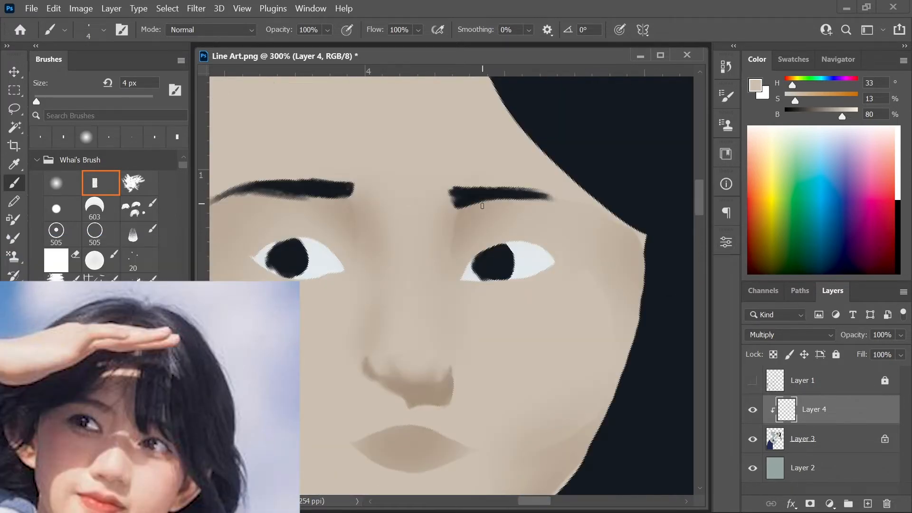
pyautogui.press('[')
pyautogui.keyDown('alt'); pyautogui.click(543, 295); pyautogui.keyUp('alt')
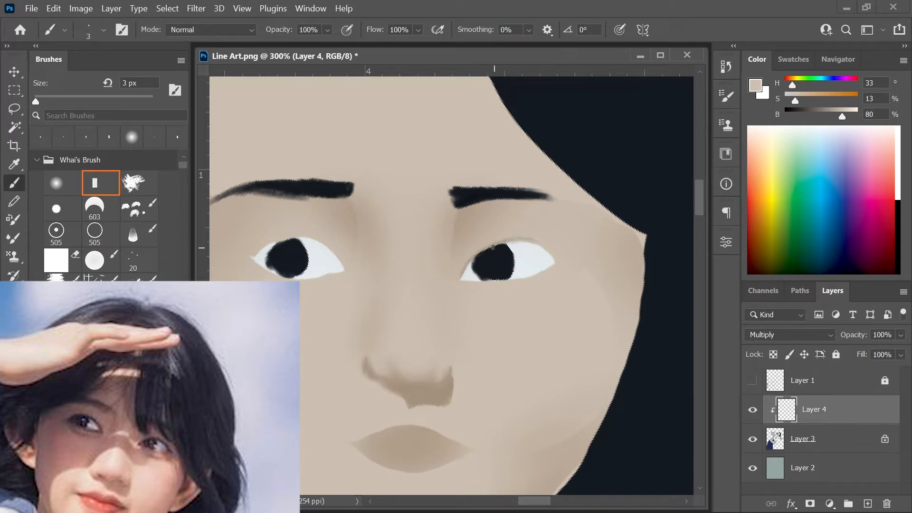
pyautogui.moveTo(523, 241); pyautogui.dragTo(551, 259)
pyautogui.moveTo(253, 257); pyautogui.dragTo(307, 237)
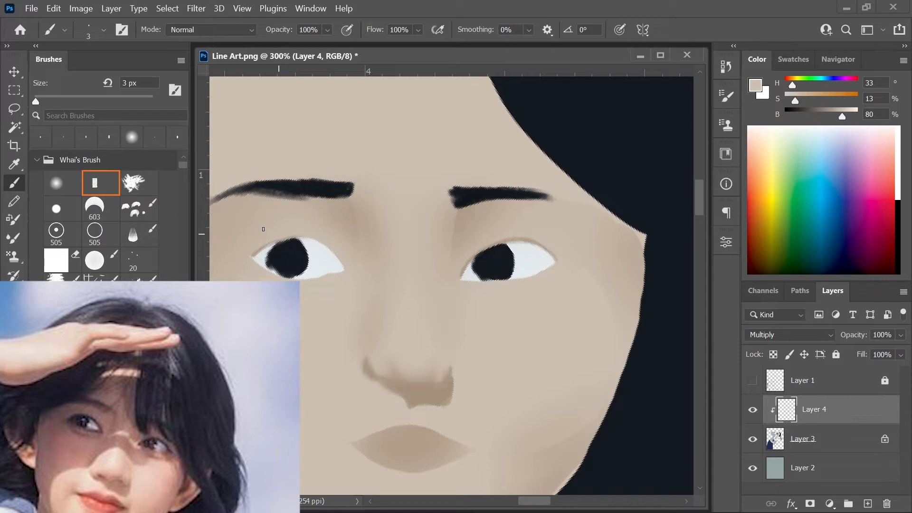
pyautogui.moveTo(320, 243); pyautogui.dragTo(333, 257)
pyautogui.moveTo(544, 273); pyautogui.dragTo(555, 261)
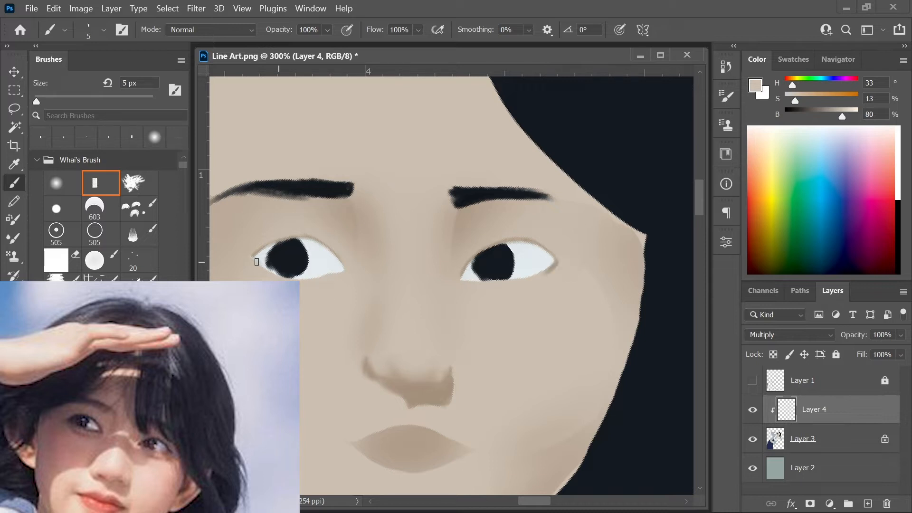
pyautogui.moveTo(251, 257); pyautogui.dragTo(264, 264)
# Round out the dark iris edge on Layer 3 with a small hard brush in the color sampled from the iris.
pyautogui.click(848, 436)
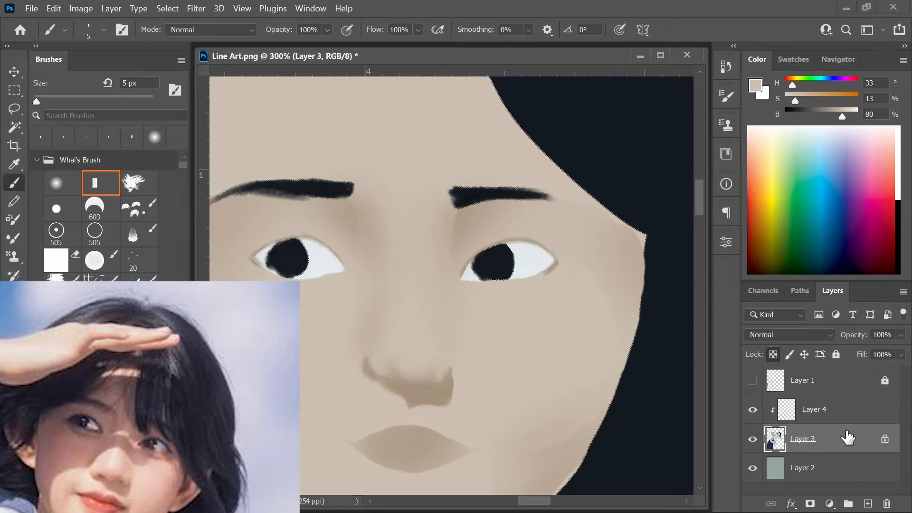
pyautogui.keyDown('alt'); pyautogui.click(296, 249); pyautogui.keyUp('alt')
pyautogui.moveTo(270, 261); pyautogui.dragTo(283, 270)
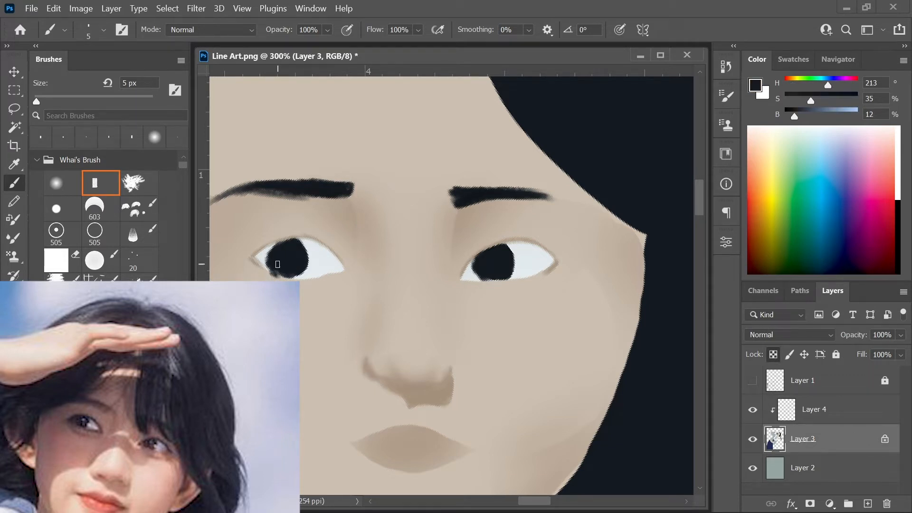
pyautogui.hotkey('ctrl', 'z')
pyautogui.press('[')
pyautogui.press('[')
# Return to Layer 4 and shade around the outer end of the eyebrow with a soft 20 px brush in sampled skin tone.
pyautogui.click(828, 416)
pyautogui.keyDown('alt'); pyautogui.click(545, 321); pyautogui.keyUp('alt')
pyautogui.press(']')
pyautogui.press(']')
pyautogui.press(']')
pyautogui.click(62, 183)
pyautogui.press(']')
pyautogui.press(']')
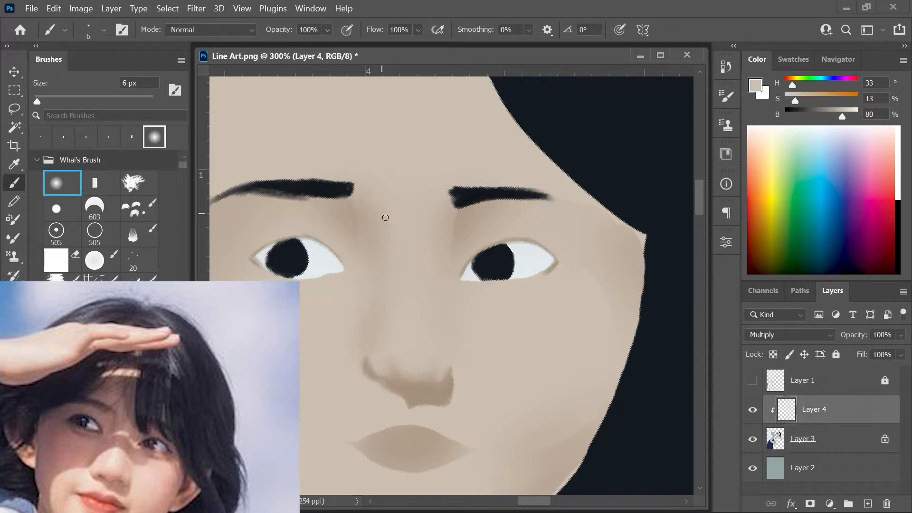
pyautogui.hscroll(-3, 382, 216)
pyautogui.press(']')
pyautogui.press(']')
pyautogui.press(']')
pyautogui.press(']')
pyautogui.press(']')
pyautogui.press(']')
pyautogui.press('[')
pyautogui.moveTo(368, 212); pyautogui.dragTo(388, 201)
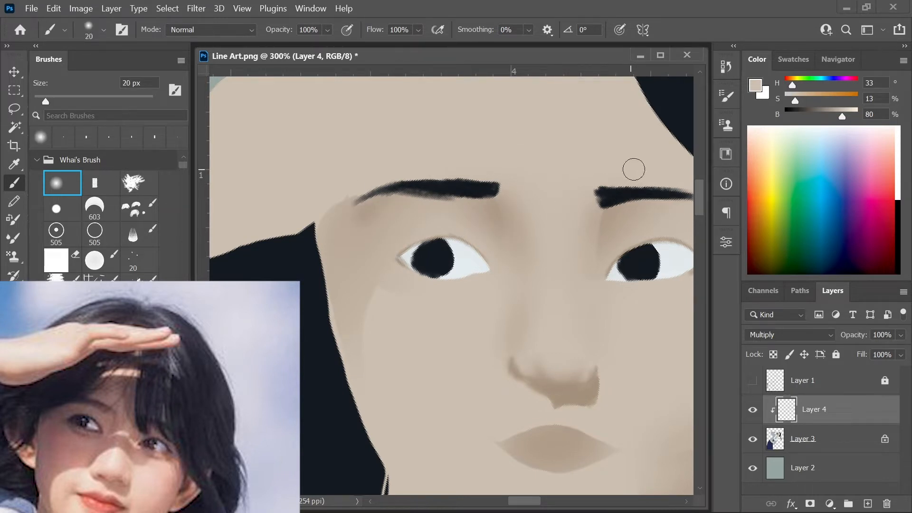
# Build up the shading around the outer eye corners and temple, varying the soft brush up to 45 px.
pyautogui.press(']')
pyautogui.hotkey('ctrl', '-')
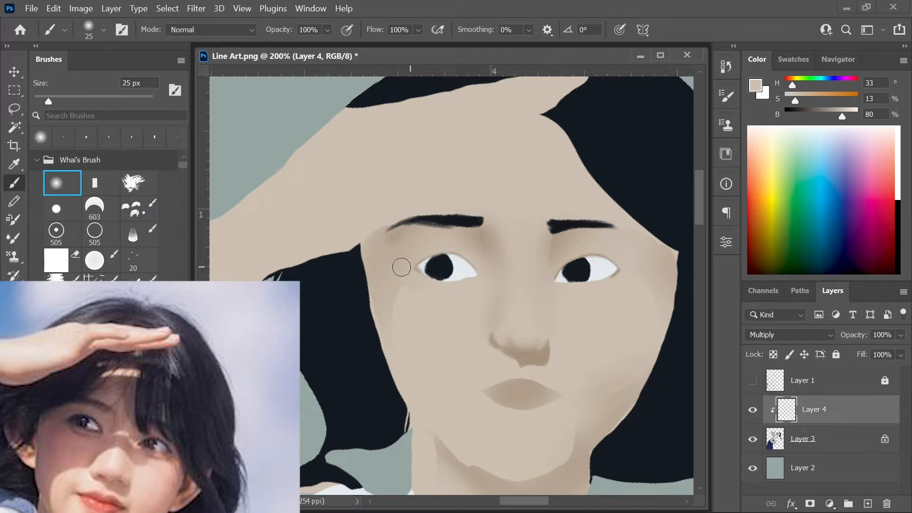
pyautogui.press(']')
pyautogui.press('[')
pyautogui.press('[')
pyautogui.press('[')
pyautogui.press(']')
pyautogui.press('[')
pyautogui.press('[')
pyautogui.press('[')
pyautogui.press(']')
pyautogui.press(']')
pyautogui.press(']')
pyautogui.press(']')
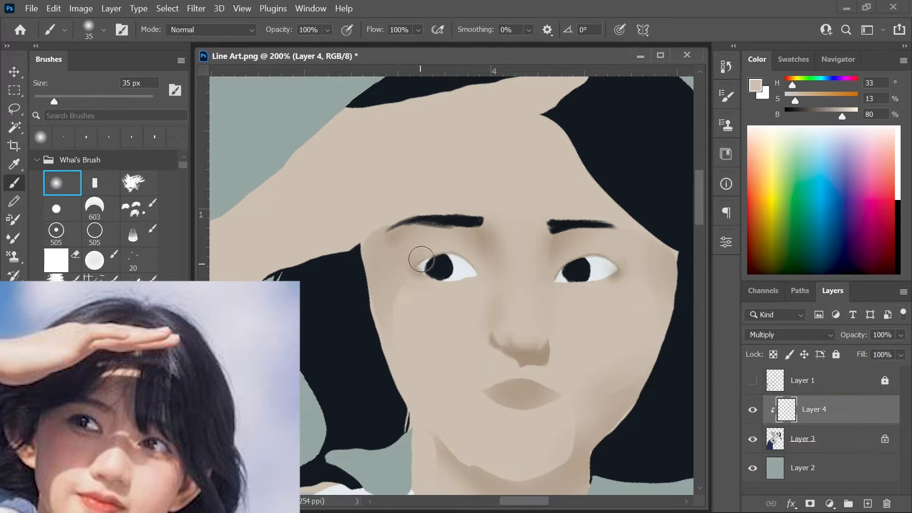
pyautogui.press(']')
pyautogui.press(']')
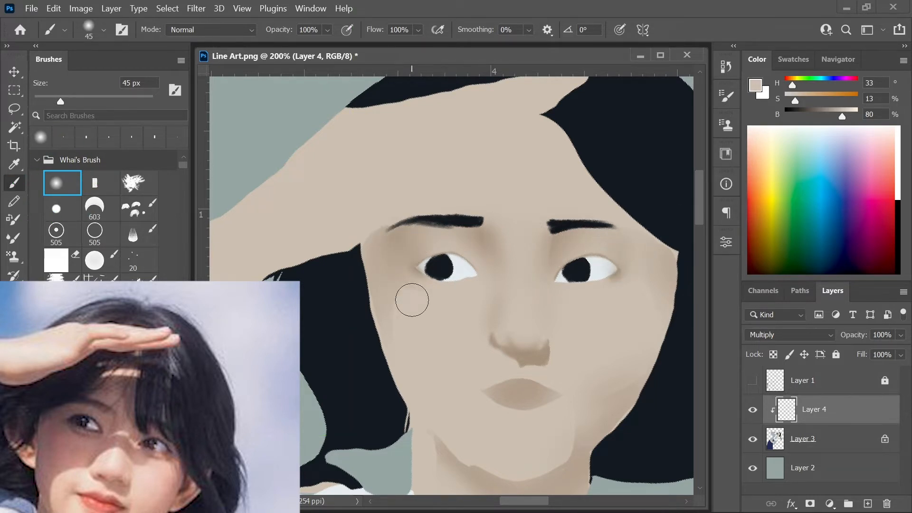
# Show the line art on Layer 1 and shade around the eyes with a soft 50 px brush.
pyautogui.scroll(-1, 411, 300)
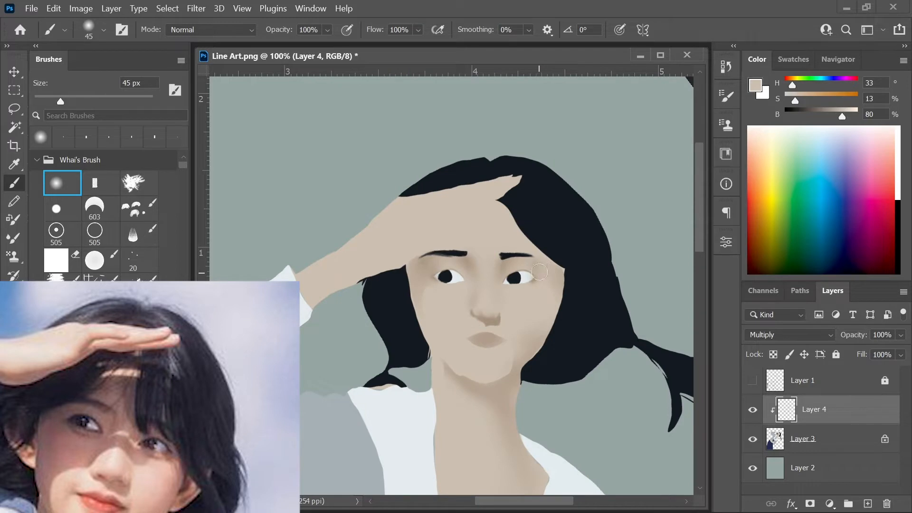
pyautogui.press('[')
pyautogui.click(753, 380)
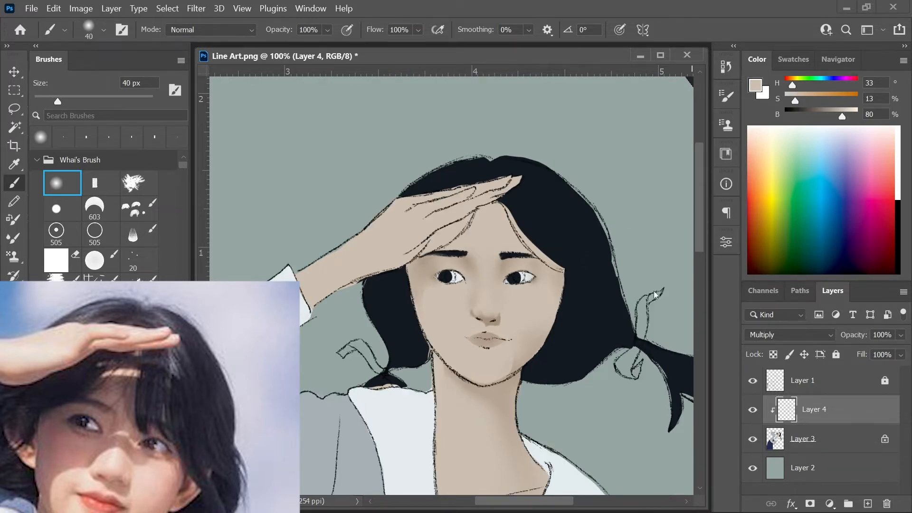
pyautogui.press(']')
pyautogui.press(']')
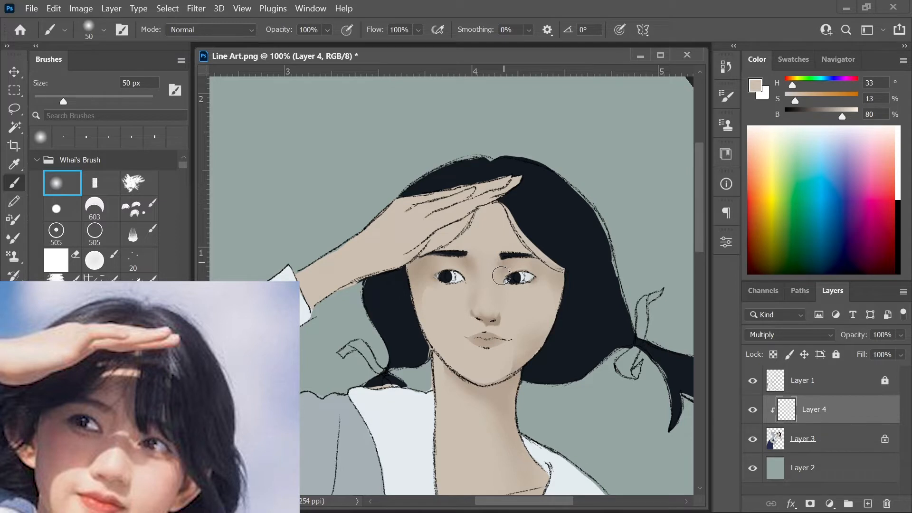
# Refine the shading below the eyes and on the cheek with a soft brush of 35 px and smaller.
pyautogui.press('[')
pyautogui.press('[')
pyautogui.press('[')
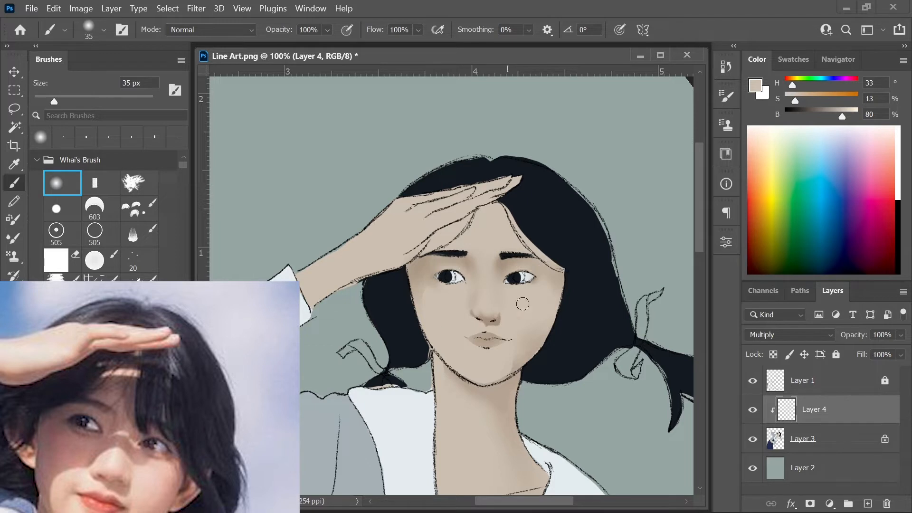
pyautogui.press('[')
pyautogui.press('[')
pyautogui.press('[')
pyautogui.press('[')
pyautogui.press(']')
pyautogui.press(']')
pyautogui.press(']')
pyautogui.press(']')
# Try a 2 px hard brush in dark brown (H 33, S 32, B 39) for fine facial details.
pyautogui.hotkey('ctrl', '+')
pyautogui.press('.')
pyautogui.press('[')
pyautogui.press('[')
pyautogui.press('[')
pyautogui.press('[')
pyautogui.press('[')
pyautogui.press('[')
pyautogui.press('[')
pyautogui.press('[')
pyautogui.press('[')
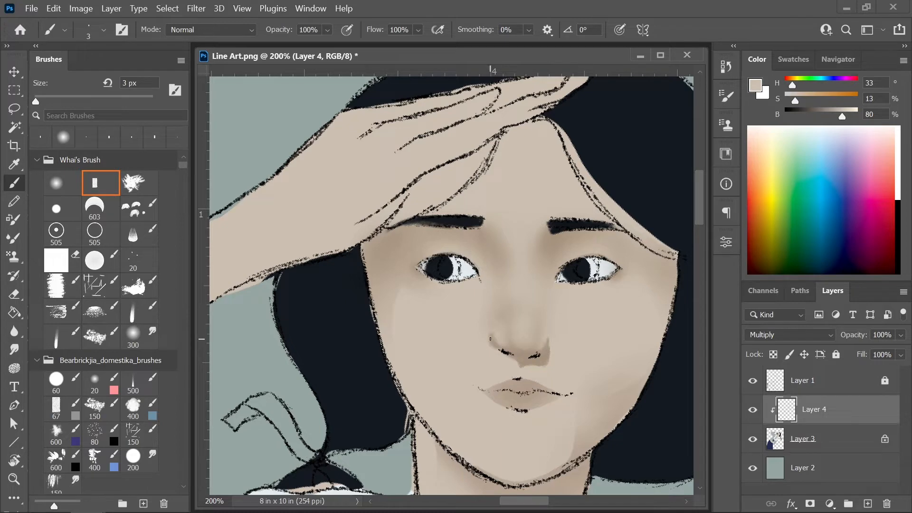
pyautogui.moveTo(840, 115); pyautogui.dragTo(818, 115)
pyautogui.moveTo(795, 100)
pyautogui.mouseDown()
pyautogui.moveTo(808, 100)
pyautogui.moveTo(814, 116)
pyautogui.mouseUp()
pyautogui.press('[')
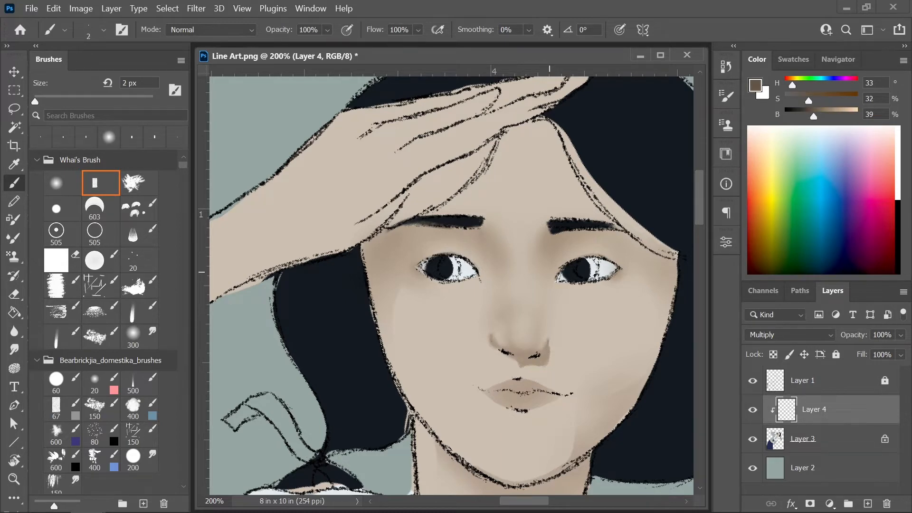
pyautogui.hotkey('ctrl', '-')
pyautogui.hotkey('ctrl', '-')
pyautogui.hotkey('ctrl', '+')
pyautogui.hotkey('ctrl', '+')
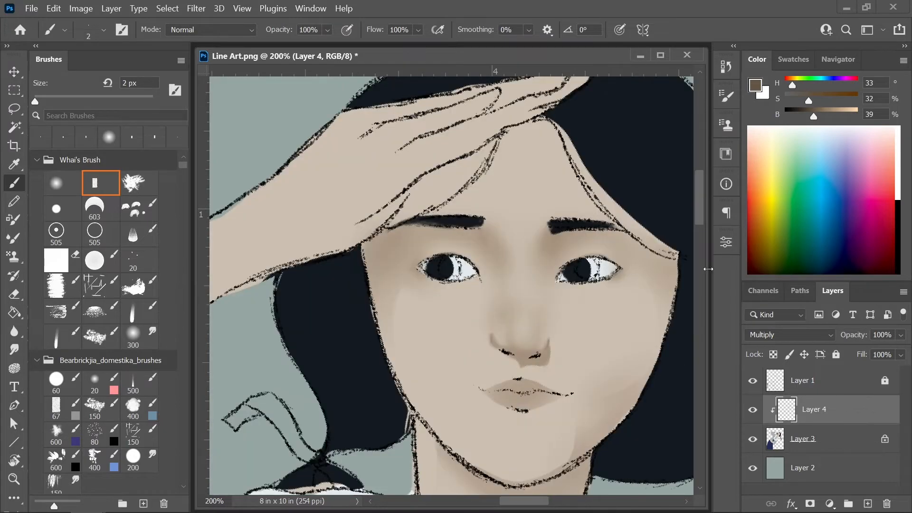
pyautogui.hotkey('ctrl', '-')
pyautogui.hotkey('ctrl', '-')
# Hide the line art, shade the corners of the mouth with a soft 30 px brush in sampled skin tone, and compare against the line art.
pyautogui.click(753, 381)
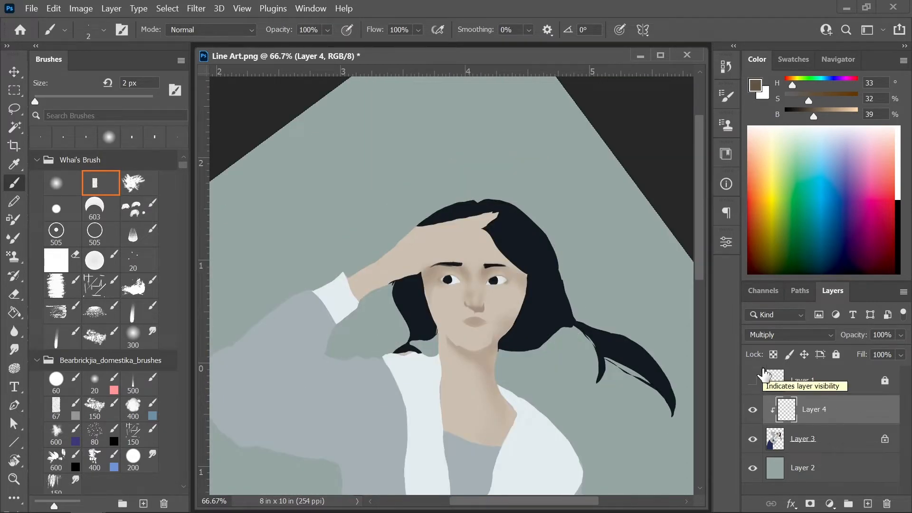
pyautogui.click(64, 185)
pyautogui.keyDown('alt'); pyautogui.click(492, 318); pyautogui.keyUp('alt')
pyautogui.press(']')
pyautogui.press(']')
pyautogui.press(']')
pyautogui.press(']')
pyautogui.press(']')
pyautogui.press(']')
pyautogui.press(']')
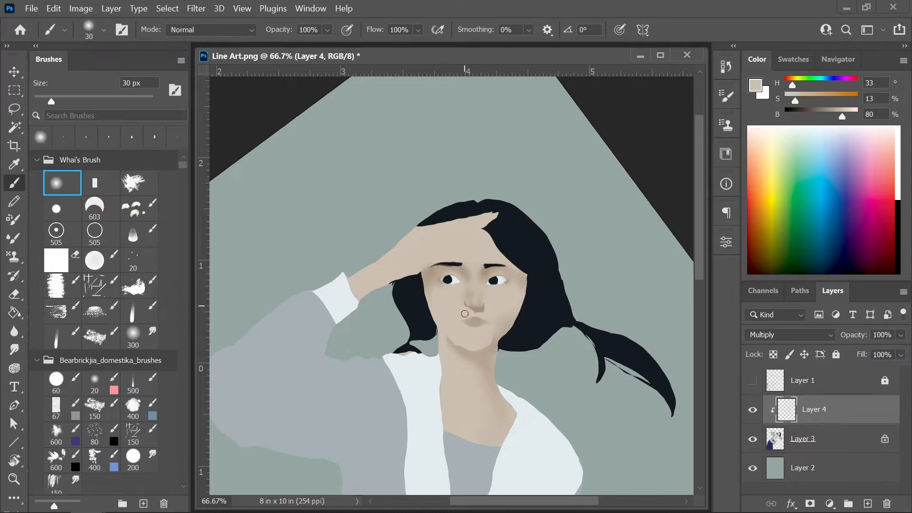
pyautogui.press('[')
pyautogui.click(752, 380)
pyautogui.press('[')
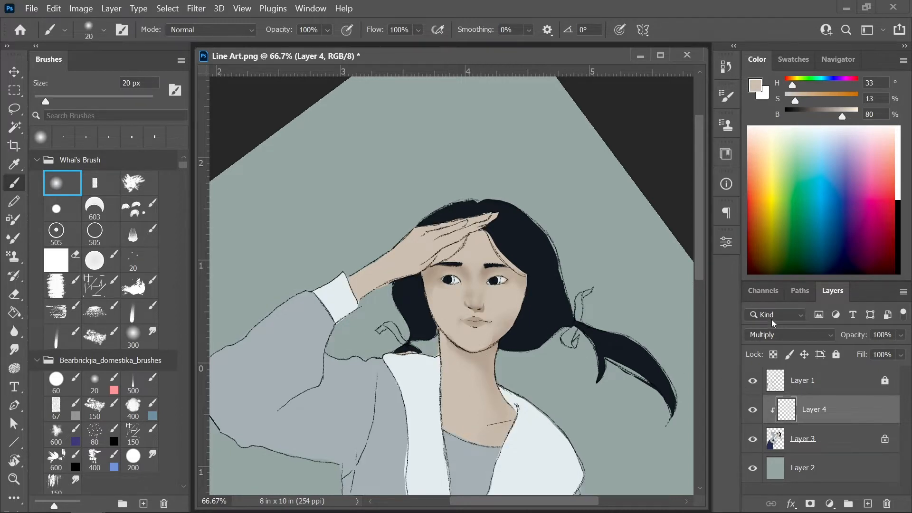
# Hide the Layer 1 line art and deepen the shading along the cheek and jaw with a soft brush of 30 to 50 px.
pyautogui.click(752, 380)
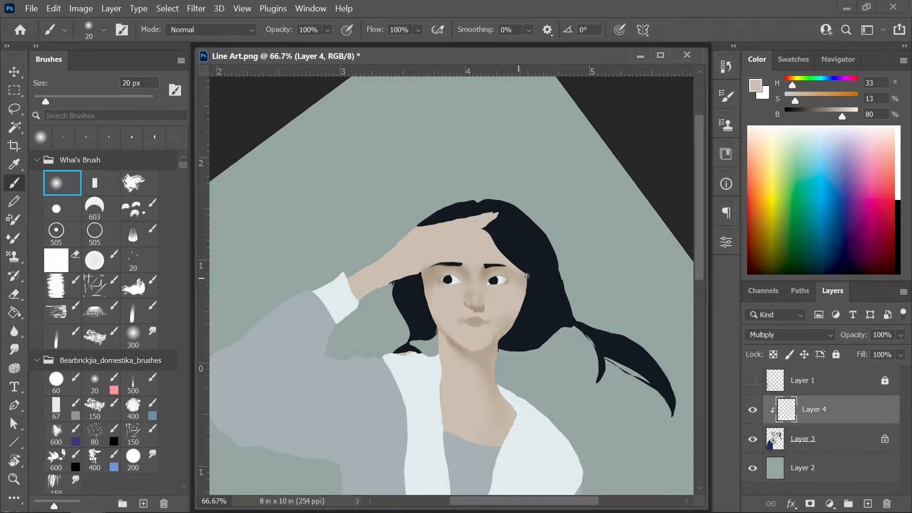
pyautogui.hotkey('ctrl', '=')
pyautogui.press(']')
pyautogui.press(']')
pyautogui.press(']')
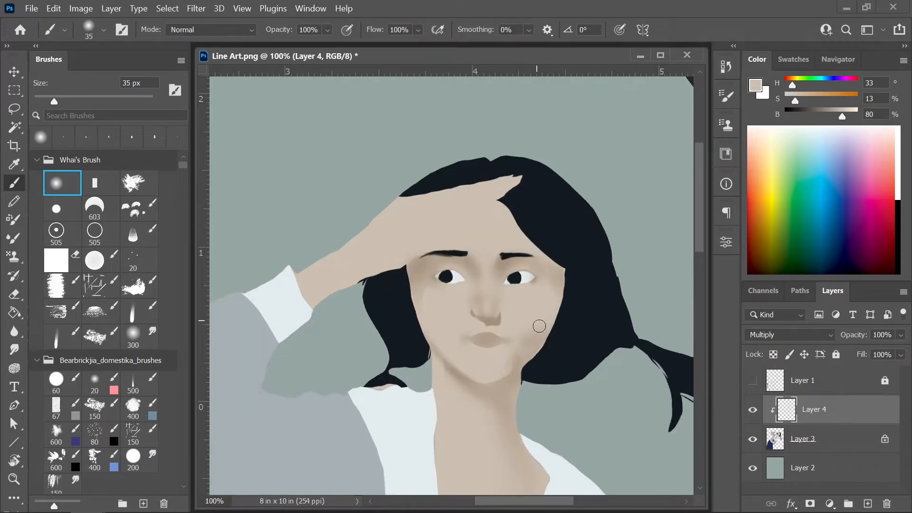
pyautogui.press(']')
pyautogui.press(']')
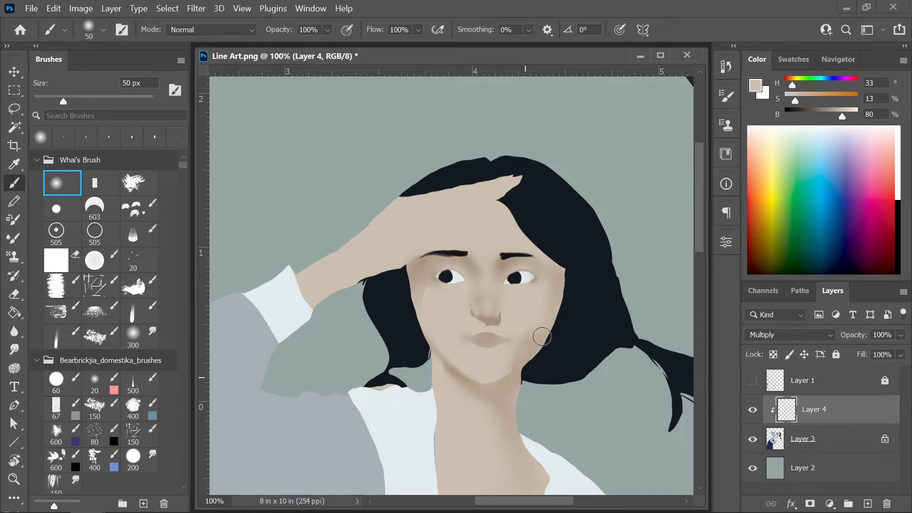
pyautogui.hotkey('ctrl', '-')
pyautogui.press('[')
pyautogui.press('[')
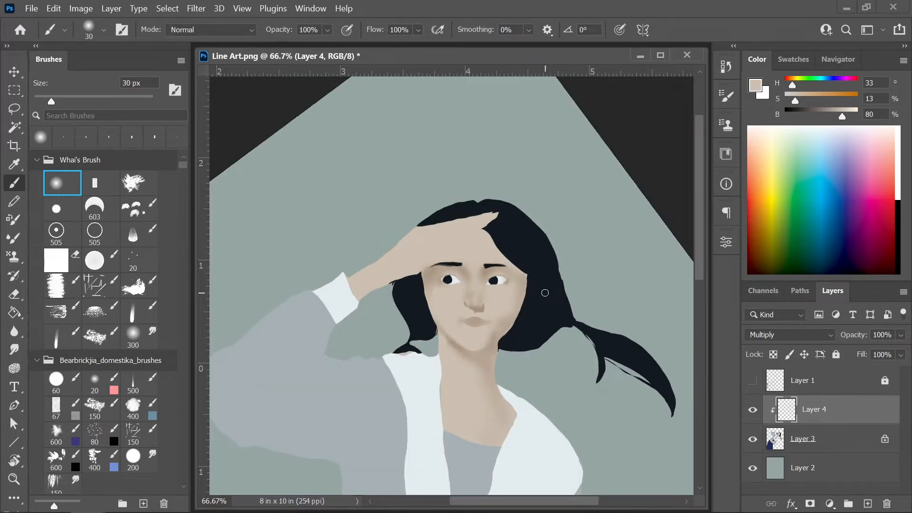
# Blend the cheek and jaw shading with the Smudge tool at about 35 px.
pyautogui.click(14, 349)
pyautogui.hotkey('ctrl', '+')
pyautogui.press('[')
pyautogui.press('[')
pyautogui.press('[')
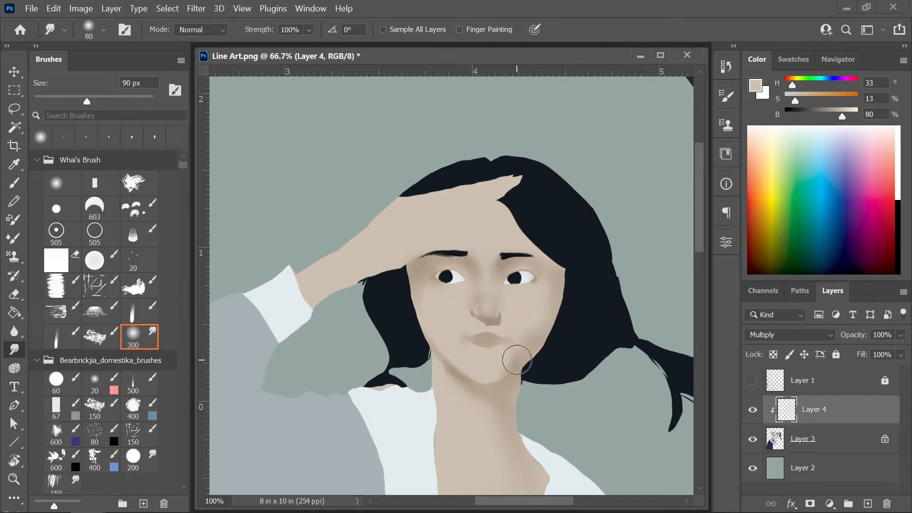
pyautogui.press('[')
pyautogui.press('[')
pyautogui.press(']')
pyautogui.press(']')
pyautogui.press(']')
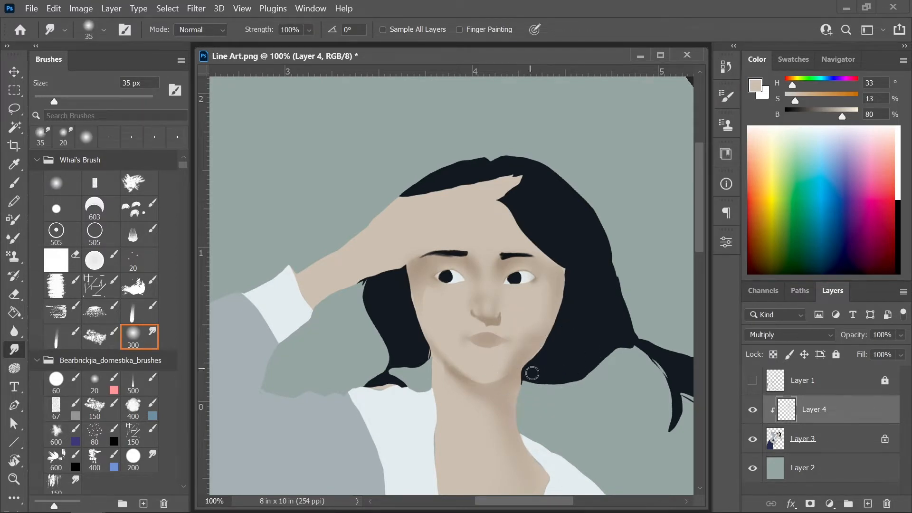
# Shade the side of the face from cheek to chin with a soft 35 px brush and show the line art.
pyautogui.press('b')
pyautogui.moveTo(559, 286)
pyautogui.mouseDown()
pyautogui.moveTo(554, 312)
pyautogui.moveTo(510, 375)
pyautogui.mouseUp()
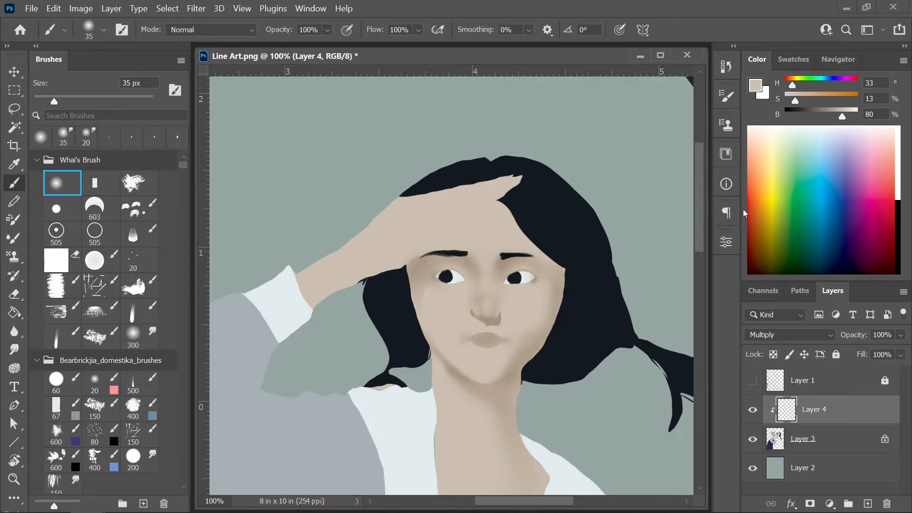
pyautogui.hotkey('ctrl', '-')
pyautogui.click(753, 381)
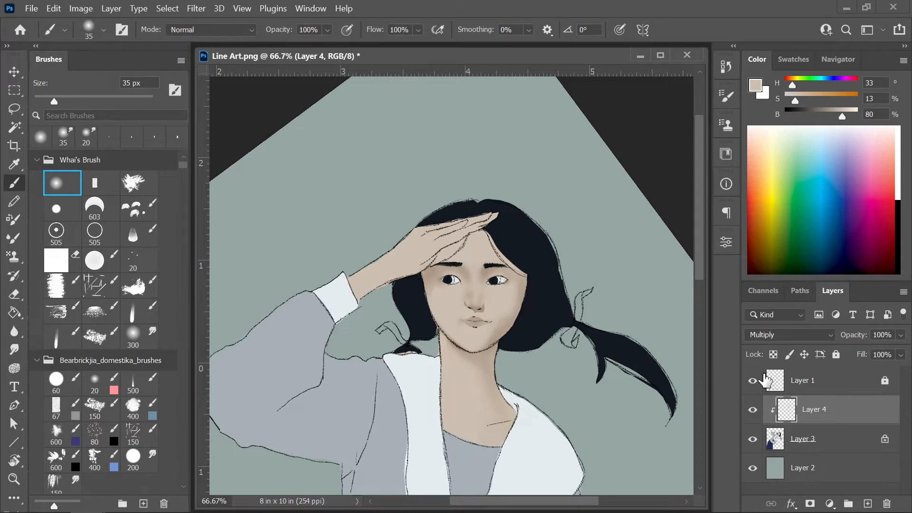
# Rename the clipped shading layer to เงา and add a new layer above it as a clipping mask.
pyautogui.doubleClick(836, 404)
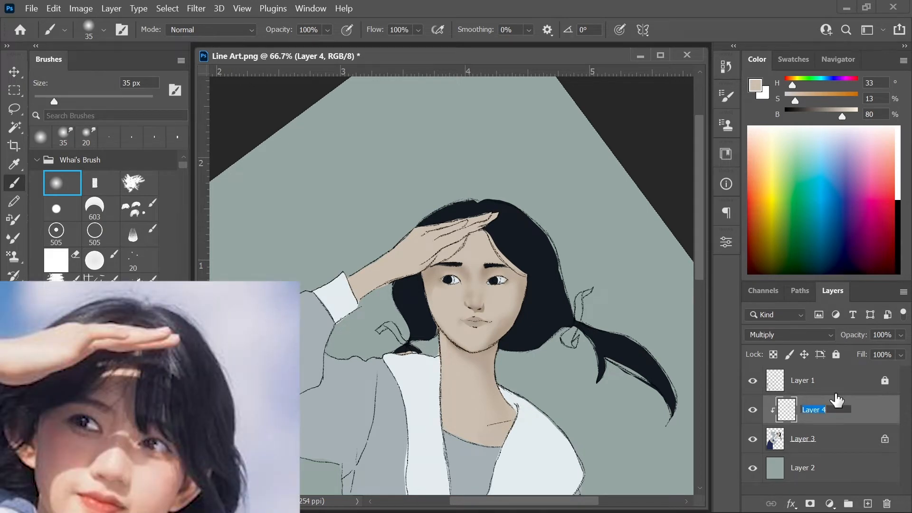
pyautogui.write('เงา')
pyautogui.press('Return')
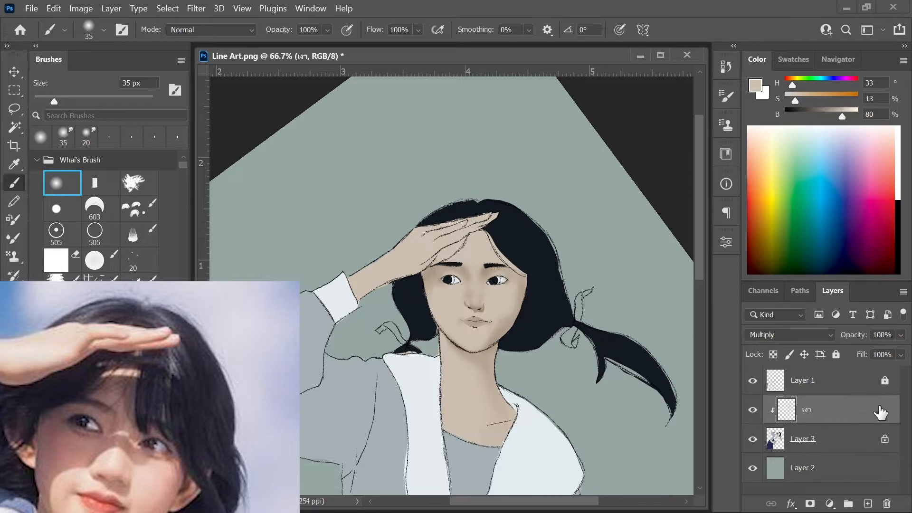
pyautogui.click(868, 504)
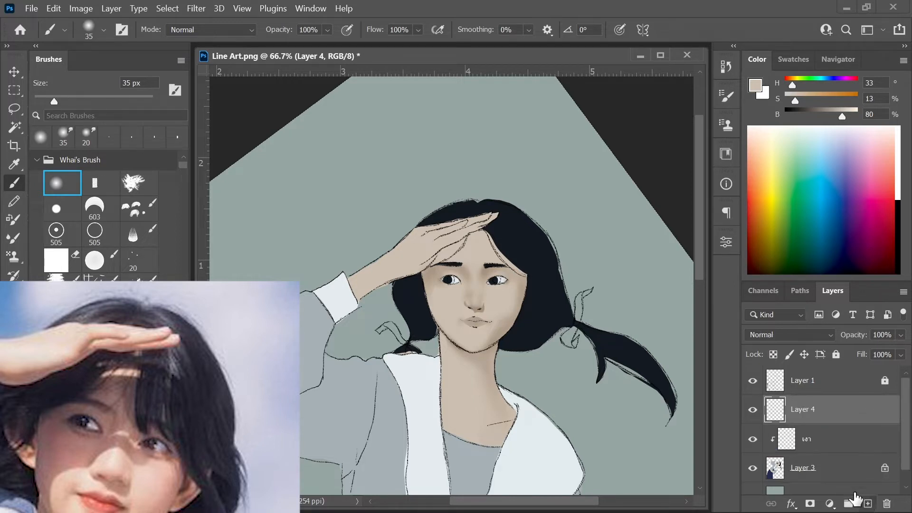
pyautogui.rightClick(810, 415)
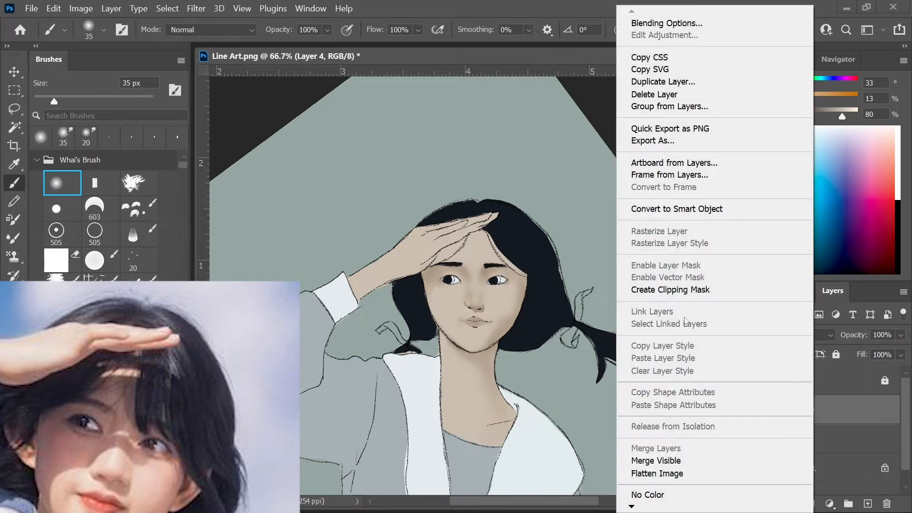
pyautogui.click(669, 291)
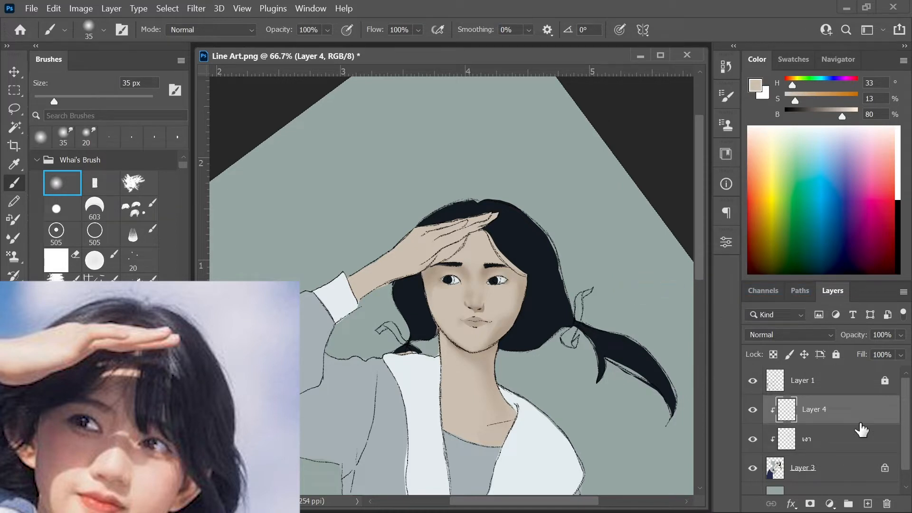
# Hide the Layer 1 line art and mark a nostril with the rectangular brush at 3 px in shadow tone sampled beside the nose.
pyautogui.hotkey('ctrl', '+')
pyautogui.hotkey('ctrl', '+')
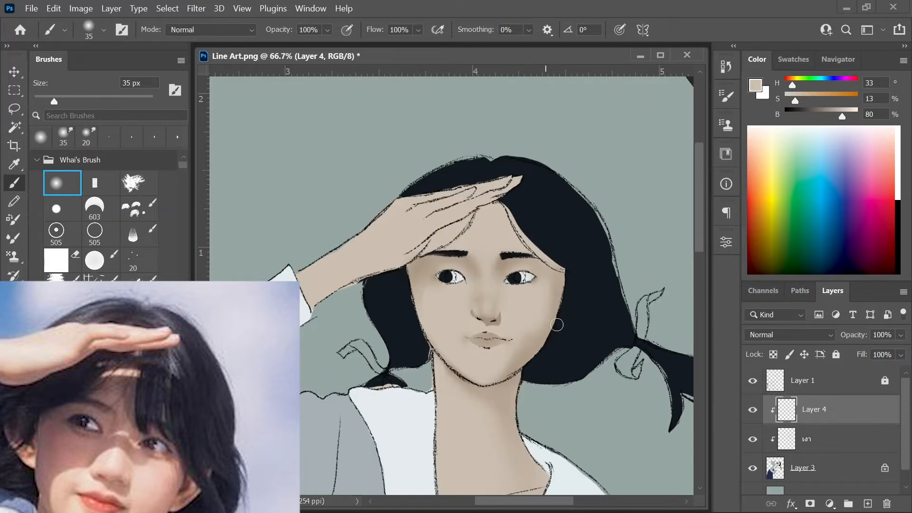
pyautogui.hotkey('ctrl', '+')
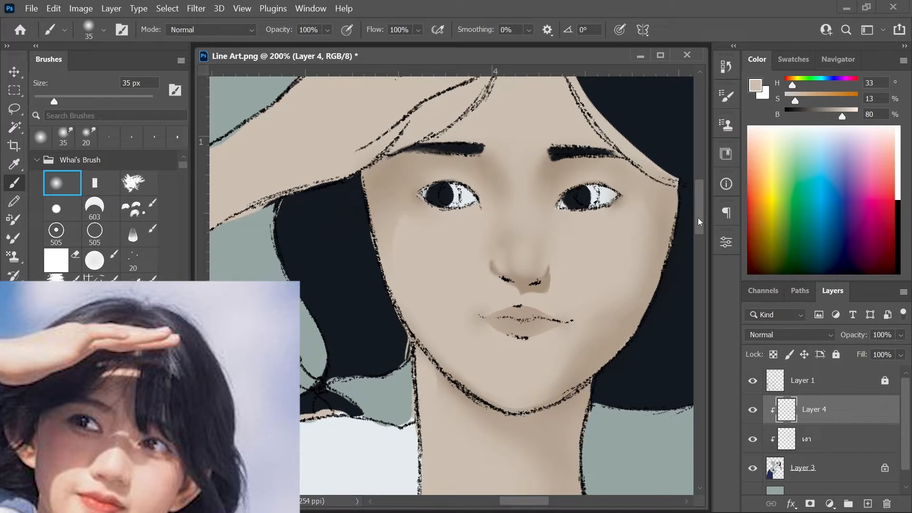
pyautogui.click(95, 182)
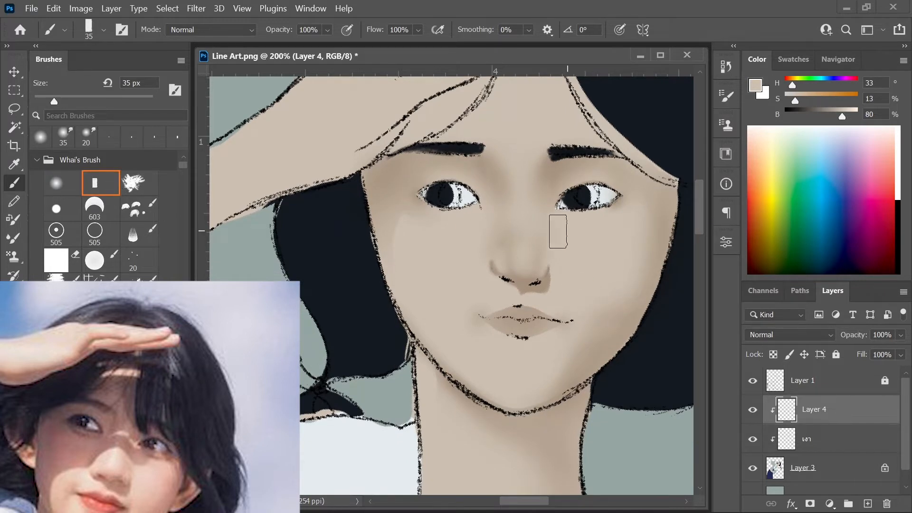
pyautogui.keyDown('alt'); pyautogui.click(551, 277); pyautogui.keyUp('alt')
pyautogui.press('[')
pyautogui.press('[')
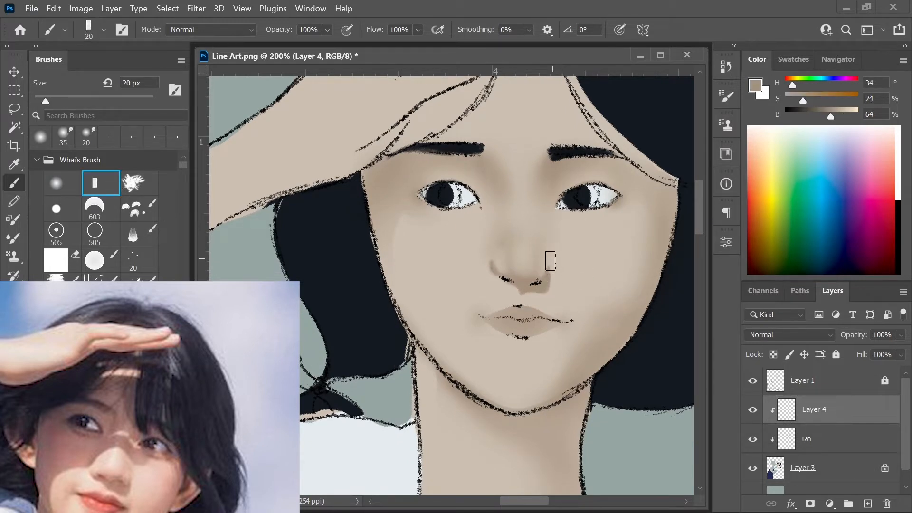
pyautogui.press('[')
pyautogui.press('[')
pyautogui.press('[')
pyautogui.press('[')
pyautogui.press('[')
pyautogui.press('[')
pyautogui.press('[')
pyautogui.press('[')
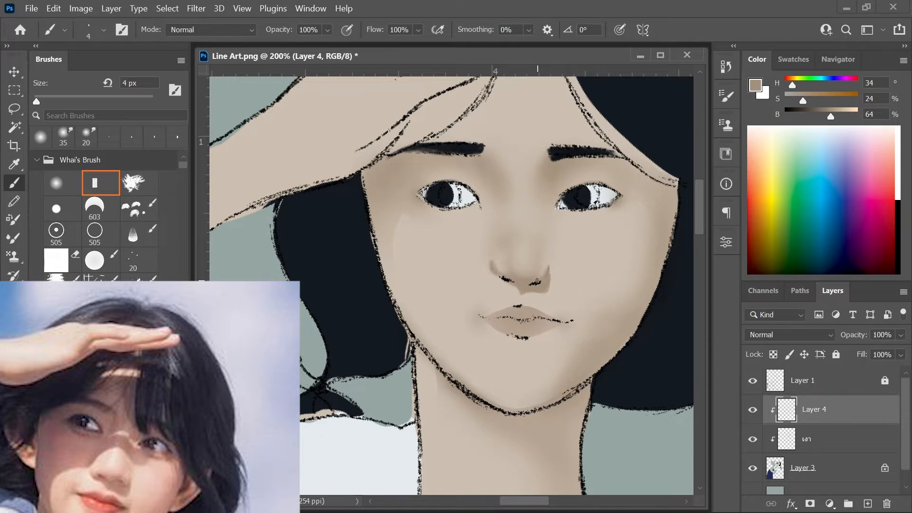
pyautogui.click(753, 380)
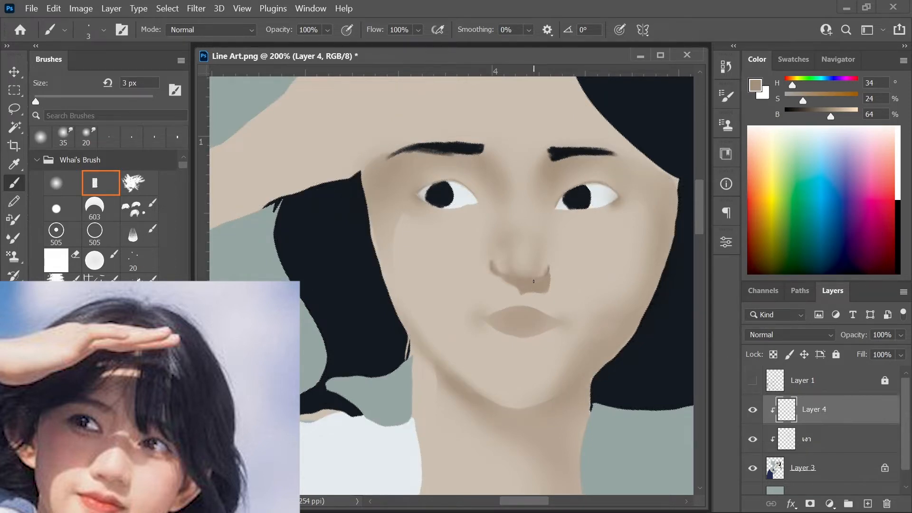
pyautogui.click(534, 281)
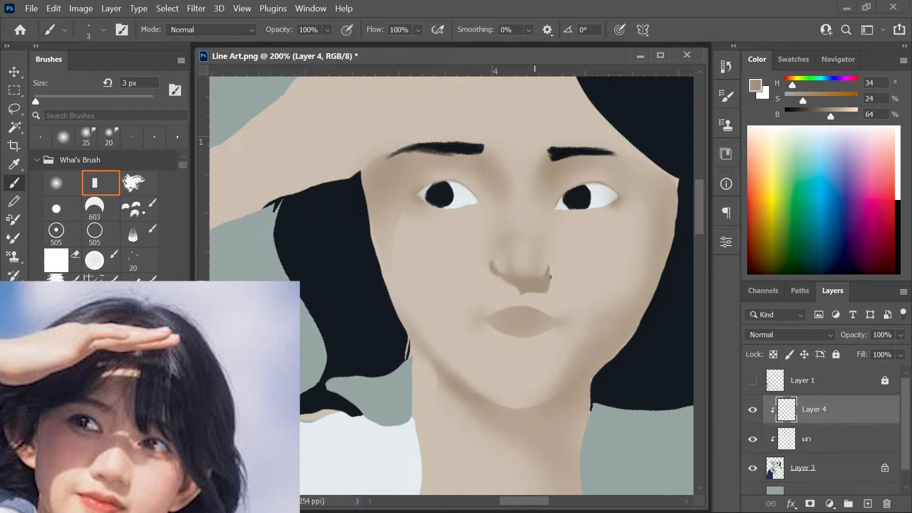
# Set the blend mode of Layer 4 to Multiply.
pyautogui.click(802, 336)
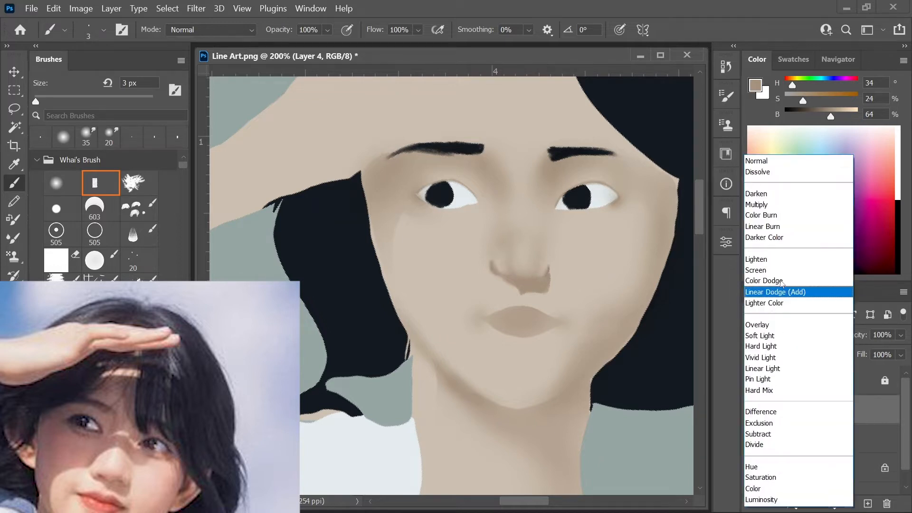
pyautogui.click(771, 205)
pyautogui.hotkey('ctrl', 'z')
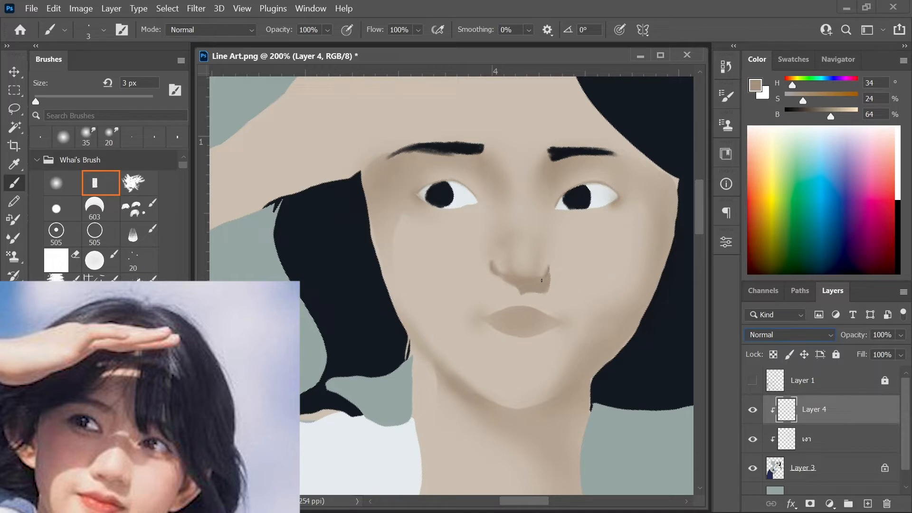
pyautogui.click(799, 334)
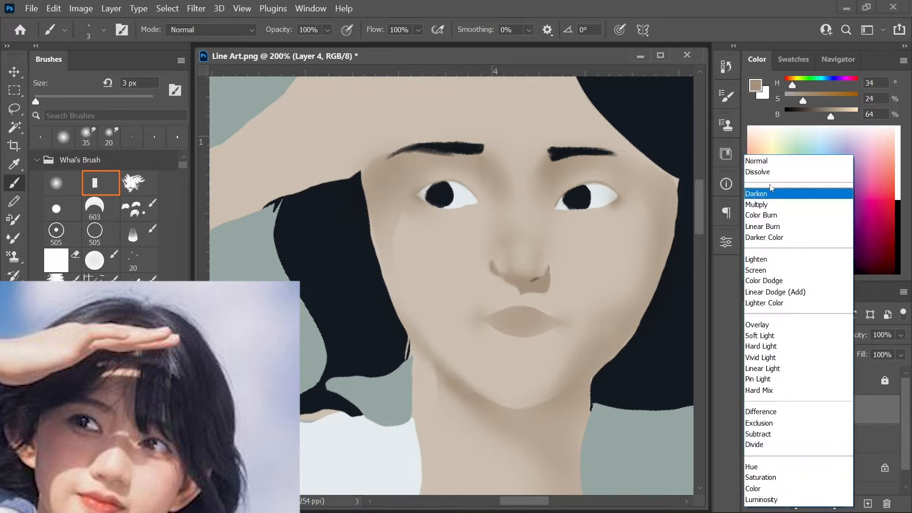
pyautogui.click(770, 205)
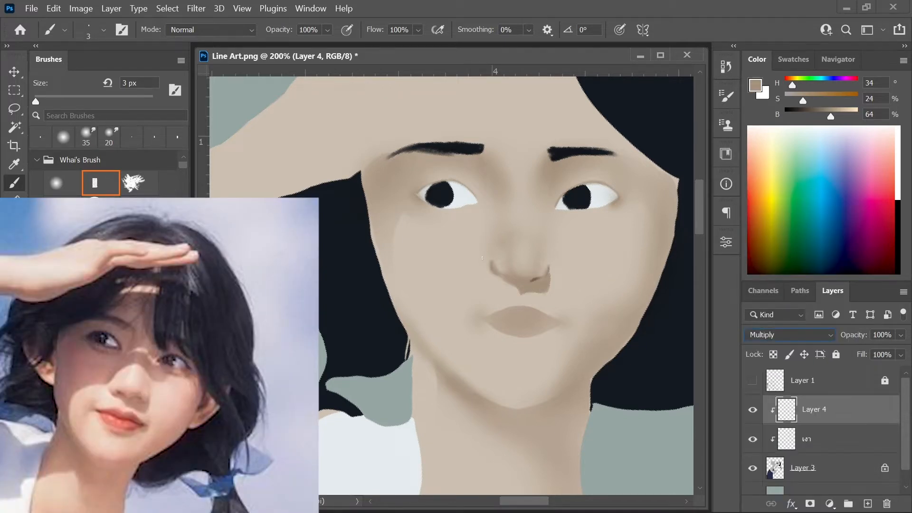
# Erase the trial nostril mark on Layer 4 and shrink the eraser with the rectangular tip.
pyautogui.press('e')
pyautogui.moveTo(537, 278); pyautogui.dragTo(529, 281)
pyautogui.click(95, 182)
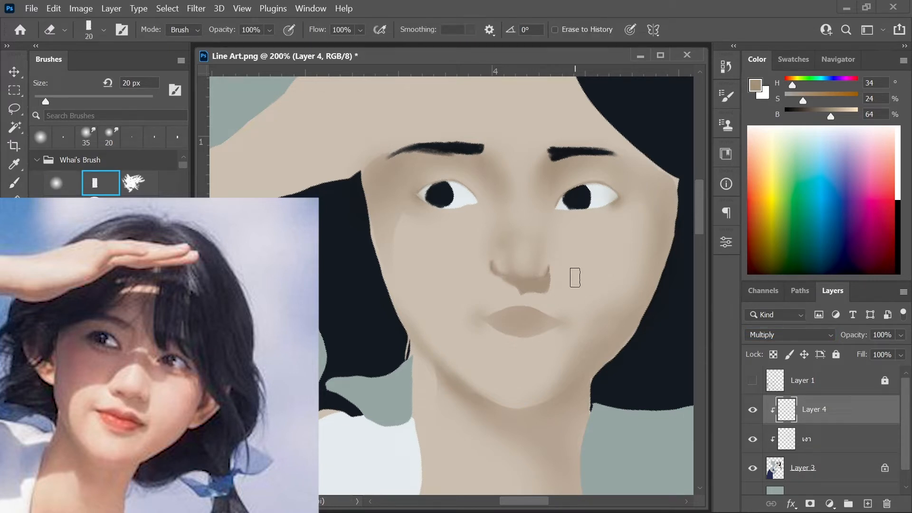
pyautogui.press('[')
pyautogui.press('[')
pyautogui.press('[')
pyautogui.press('[')
pyautogui.press('[')
# Paint both nostrils and the nose edge lines on Layer 4 with the rectangular brush at about 2 px.
pyautogui.click(14, 182)
pyautogui.press('[')
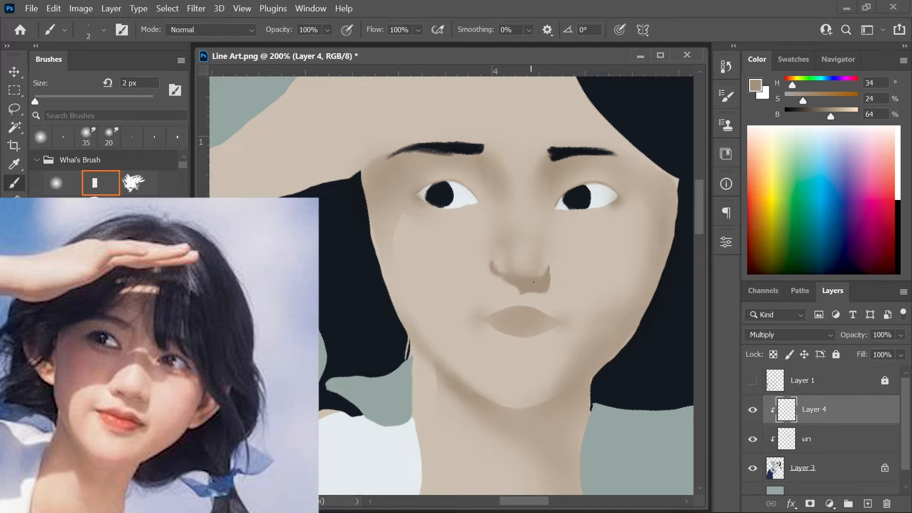
pyautogui.moveTo(534, 280); pyautogui.dragTo(539, 278)
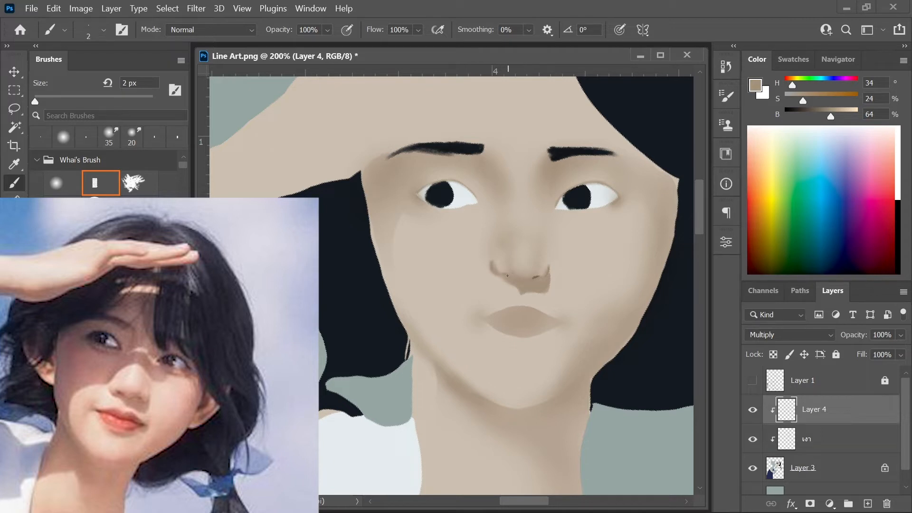
pyautogui.press(']')
pyautogui.press(']')
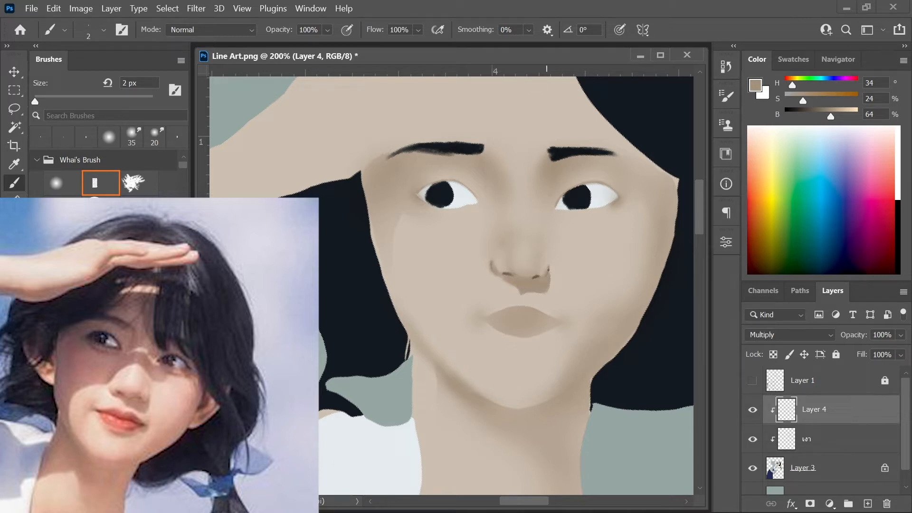
pyautogui.press(']')
pyautogui.hotkey('ctrl', '-')
pyautogui.hotkey('ctrl', '+')
# Shade the underside of the nose tip on the เงา layer with a soft 7 px brush in skin tone sampled from the cheek.
pyautogui.click(846, 440)
pyautogui.click(62, 183)
pyautogui.keyDown('alt'); pyautogui.click(435, 279); pyautogui.keyUp('alt')
pyautogui.press(']')
pyautogui.press(']')
pyautogui.press(']')
pyautogui.press(']')
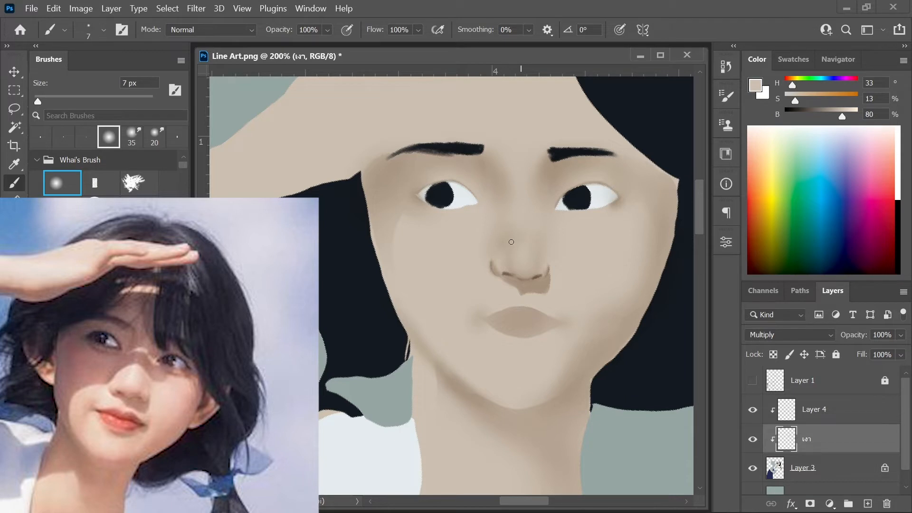
pyautogui.click(529, 276)
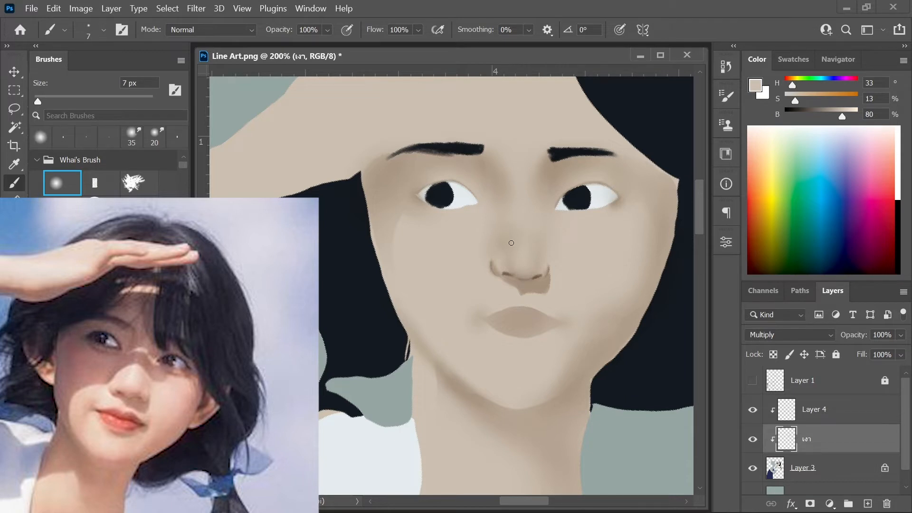
# Soften the shadow around the nostrils and nose tip with the soft brush at 25 px.
pyautogui.press(']')
pyautogui.press(']')
pyautogui.press(']')
pyautogui.press(']')
pyautogui.press(']')
pyautogui.press(']')
pyautogui.moveTo(522, 278)
pyautogui.mouseDown()
pyautogui.moveTo(540, 276)
pyautogui.moveTo(502, 275)
pyautogui.moveTo(543, 272)
pyautogui.mouseUp()
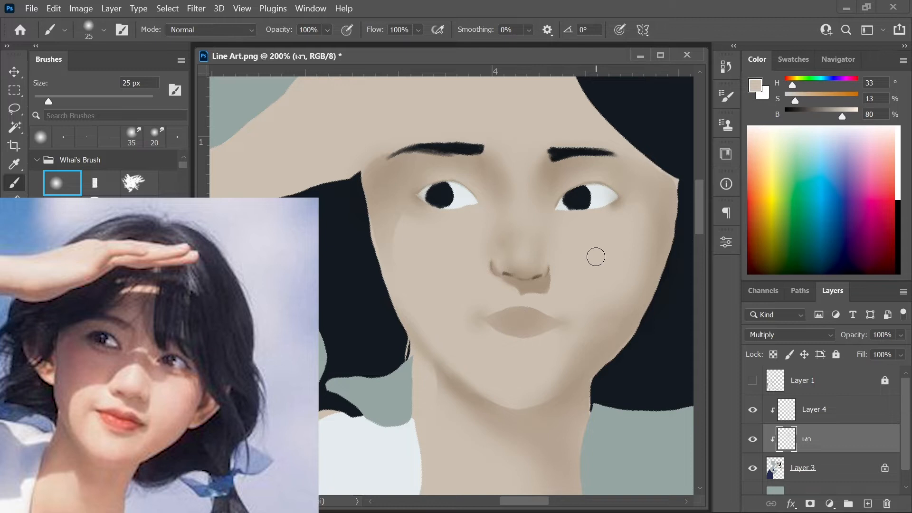
pyautogui.moveTo(525, 279)
pyautogui.mouseDown()
pyautogui.moveTo(549, 273)
pyautogui.moveTo(521, 275)
pyautogui.mouseUp()
# Compare the nose shading with the Layer 1 line art and leave the line art shown.
pyautogui.hotkey('ctrl', '-')
pyautogui.hotkey('ctrl', '+')
pyautogui.click(752, 380)
pyautogui.click(760, 380)
pyautogui.click(752, 380)
# Trace the centre of the lip line on Layer 4 with the rectangular brush at 3 px in shadow tone sampled near the eye.
pyautogui.click(850, 417)
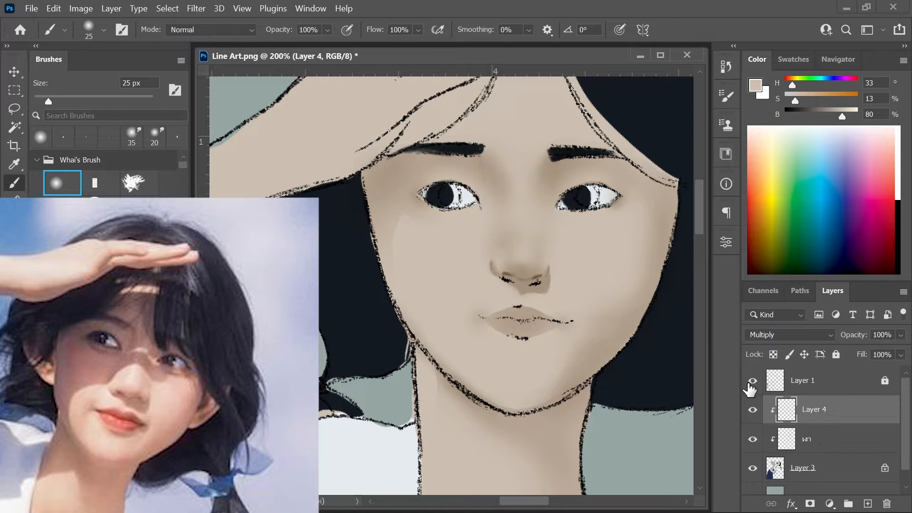
pyautogui.click(816, 375)
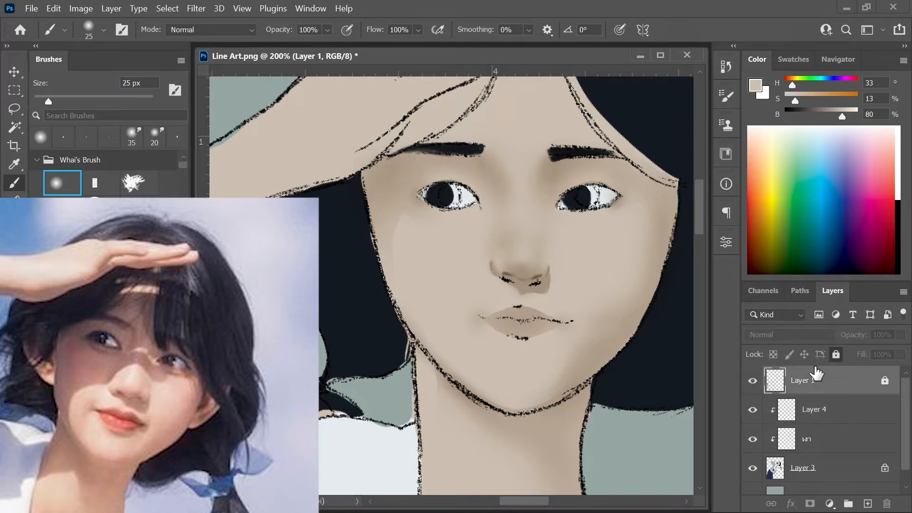
pyautogui.click(114, 180)
pyautogui.press('[')
pyautogui.click(834, 413)
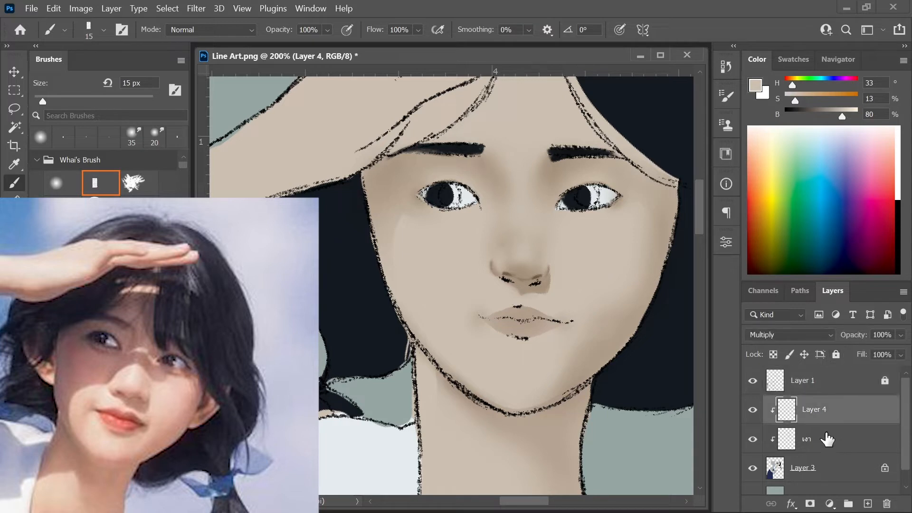
pyautogui.press('[')
pyautogui.press('[')
pyautogui.press('[')
pyautogui.press('[')
pyautogui.press('[')
pyautogui.press('[')
pyautogui.press('[')
pyautogui.keyDown('alt'); pyautogui.click(387, 179); pyautogui.keyUp('alt')
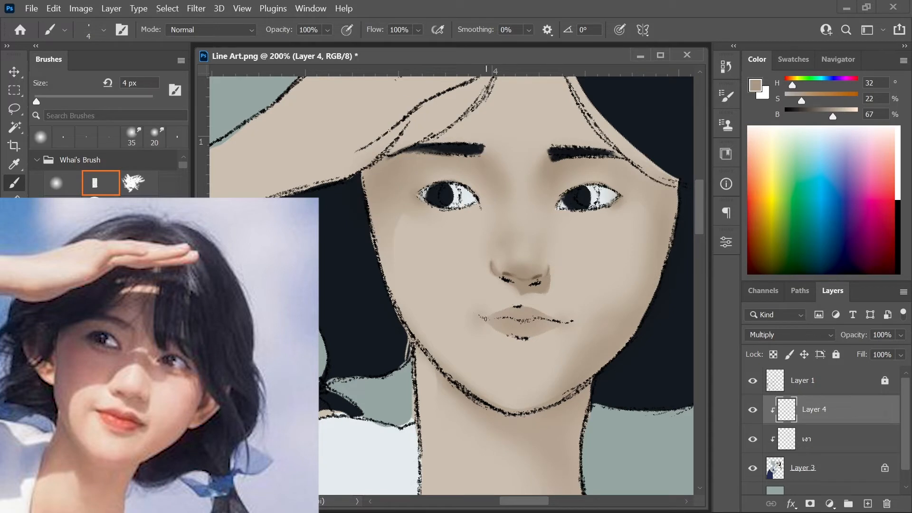
pyautogui.press('[')
pyautogui.moveTo(507, 319); pyautogui.dragTo(538, 318)
# Extend the lip line out to both corners of the mouth, checking it against the line art.
pyautogui.click(753, 381)
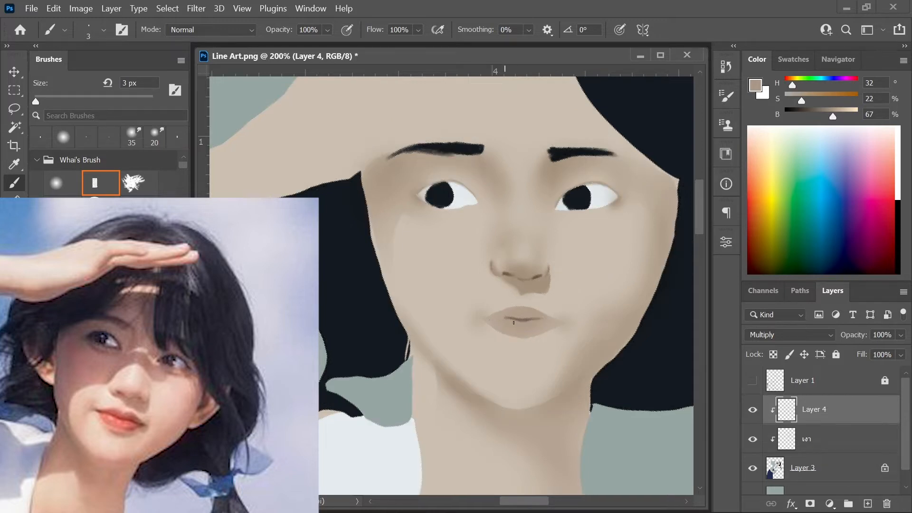
pyautogui.moveTo(494, 319); pyautogui.dragTo(521, 319)
pyautogui.click(752, 380)
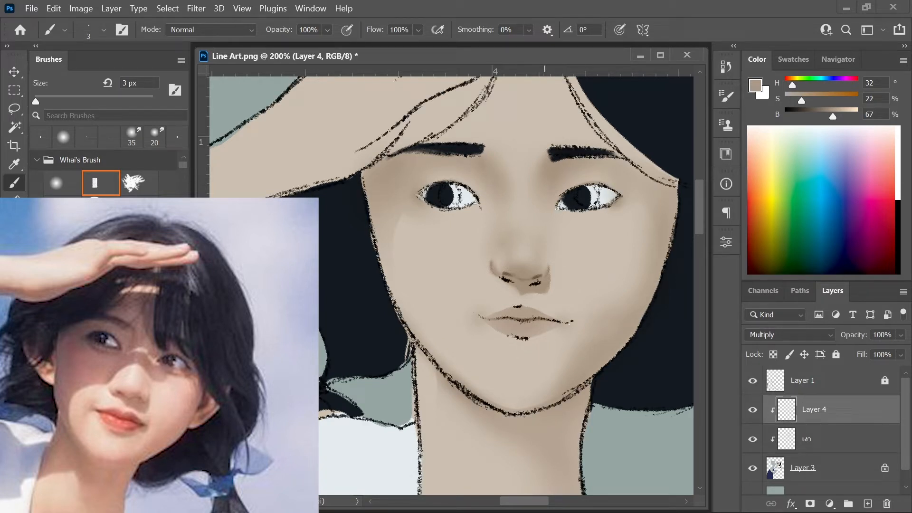
pyautogui.moveTo(554, 321); pyautogui.dragTo(563, 322)
pyautogui.moveTo(478, 317); pyautogui.dragTo(485, 321)
# Hide the line art and draw thin lower eyelid lines on both eyes with the 3 px brush.
pyautogui.click(752, 380)
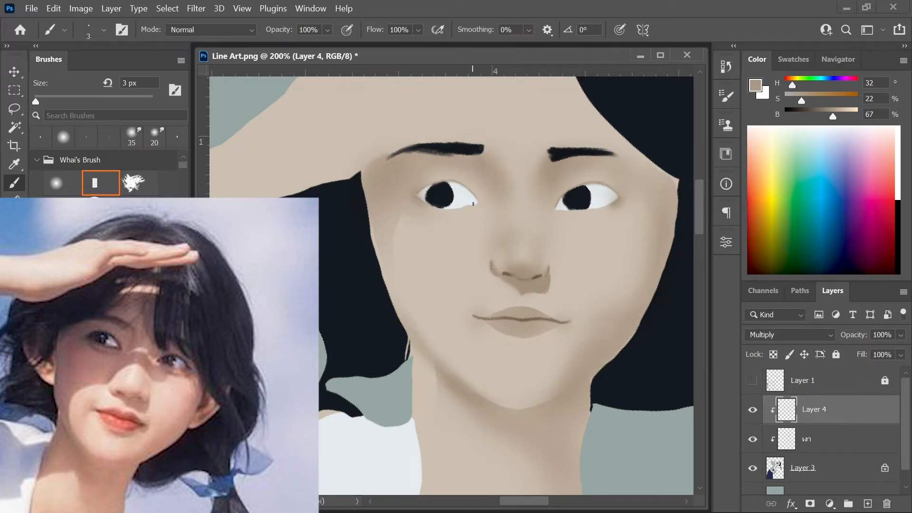
pyautogui.moveTo(480, 203); pyautogui.dragTo(451, 209)
pyautogui.moveTo(566, 209); pyautogui.dragTo(562, 210)
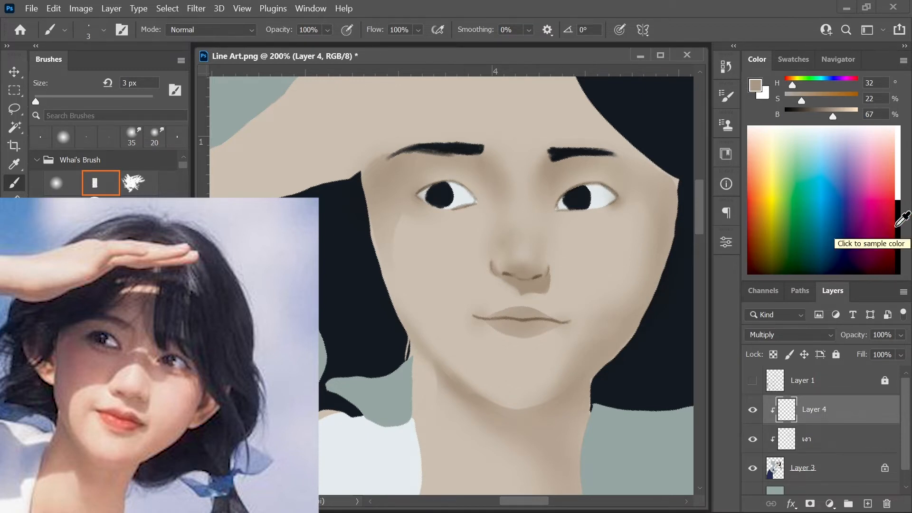
# Touch up the edge of the left iris on Layer 3 with the dark colour sampled from the iris.
pyautogui.hotkey('alt', '[')
pyautogui.hotkey('alt', '[')
pyautogui.keyDown('alt'); pyautogui.click(443, 194); pyautogui.keyUp('alt')
pyautogui.moveTo(431, 185); pyautogui.dragTo(430, 205)
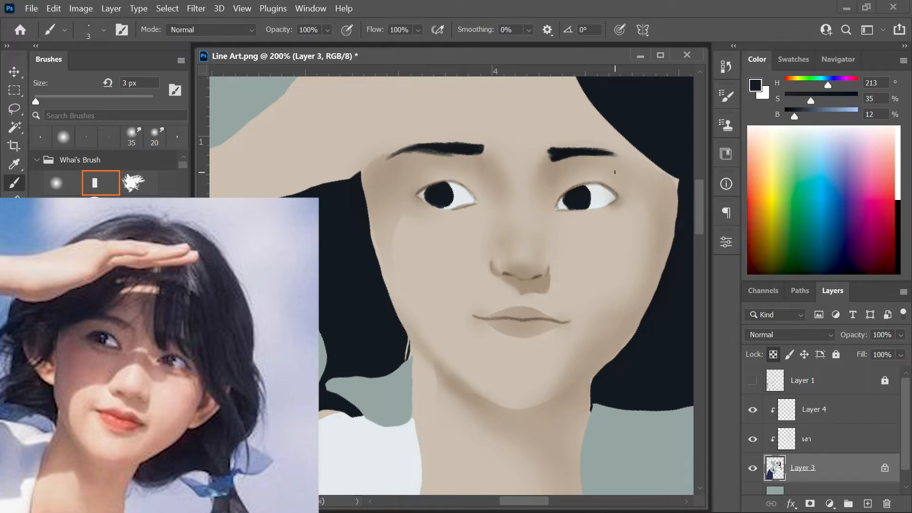
# Shade the lower white of the left eye on the เงา layer with a 7 px brush in sampled skin tone.
pyautogui.click(835, 443)
pyautogui.keyDown('alt'); pyautogui.click(436, 169); pyautogui.keyUp('alt')
pyautogui.press(']')
pyautogui.press(']')
pyautogui.press(']')
pyautogui.press(']')
pyautogui.moveTo(417, 194); pyautogui.dragTo(459, 210)
pyautogui.keyDown('alt'); pyautogui.click(444, 208); pyautogui.keyUp('alt')
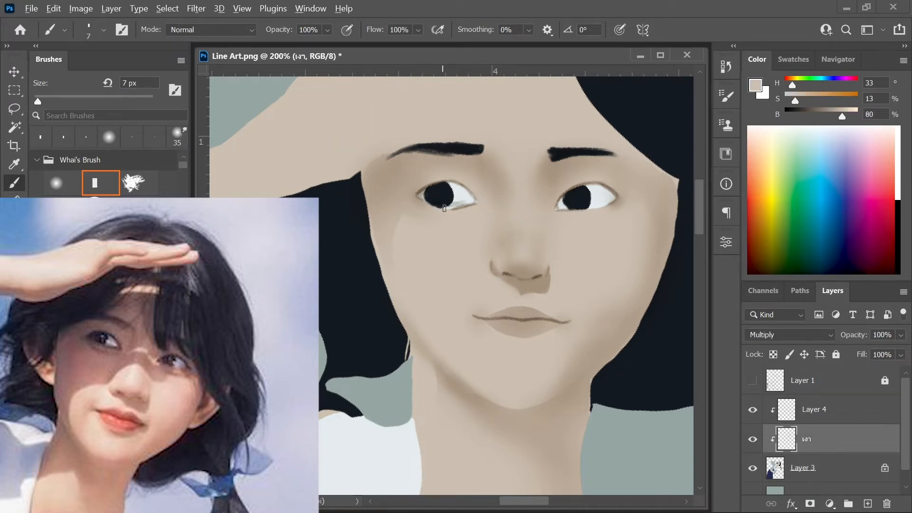
# Shade the lower rims of both eyes on the เงา layer with the rectangular brush at 5 px.
pyautogui.press(']')
pyautogui.press(']')
pyautogui.hotkey('ctrl', '-')
pyautogui.hotkey('ctrl', '-')
pyautogui.hotkey('ctrl', '-')
pyautogui.press(']')
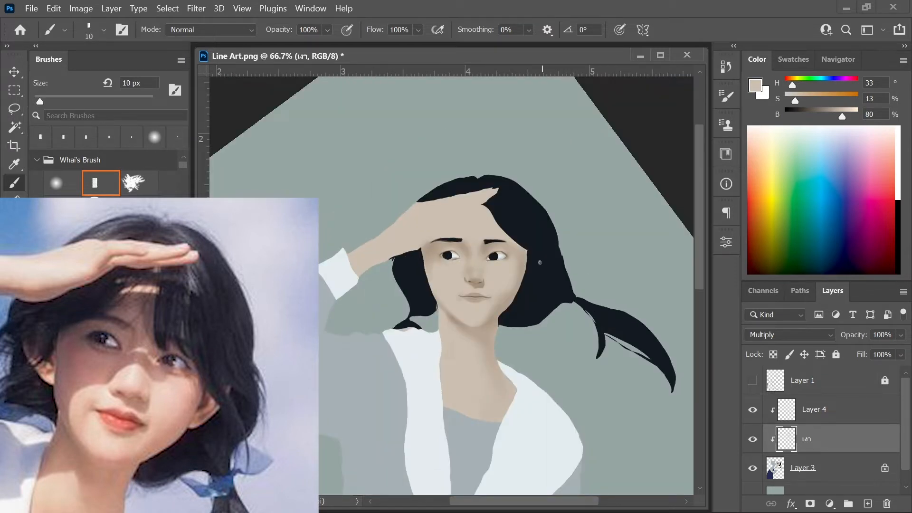
pyautogui.hotkey('ctrl', '+')
pyautogui.hotkey('ctrl', '+')
pyautogui.press('[')
pyautogui.press('[')
pyautogui.press('[')
pyautogui.press('[')
pyautogui.press('[')
pyautogui.moveTo(419, 207); pyautogui.dragTo(437, 216)
pyautogui.moveTo(606, 215); pyautogui.dragTo(617, 205)
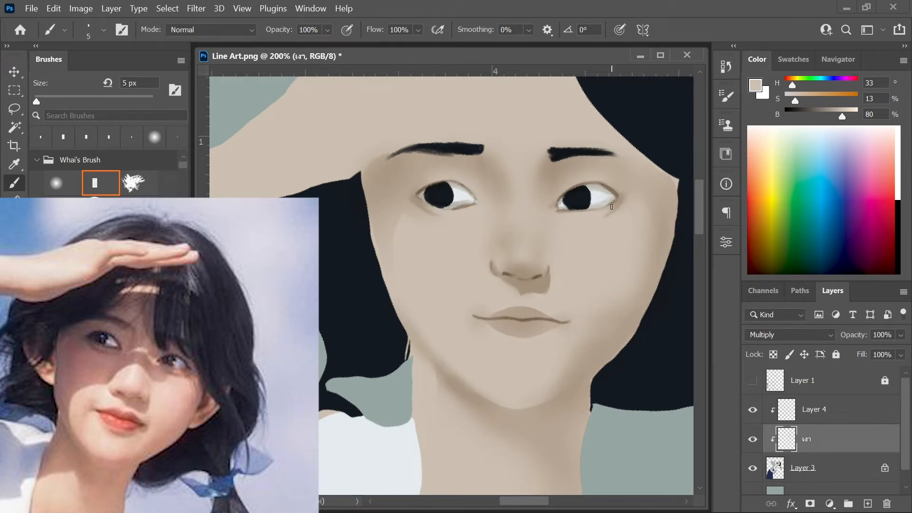
# On the เงา layer, shade the right eye's inner corner with the 5 px rectangular brush and the left cheek with the soft round brush.
pyautogui.keyDown('alt'); pyautogui.click(387, 195); pyautogui.keyUp('alt')
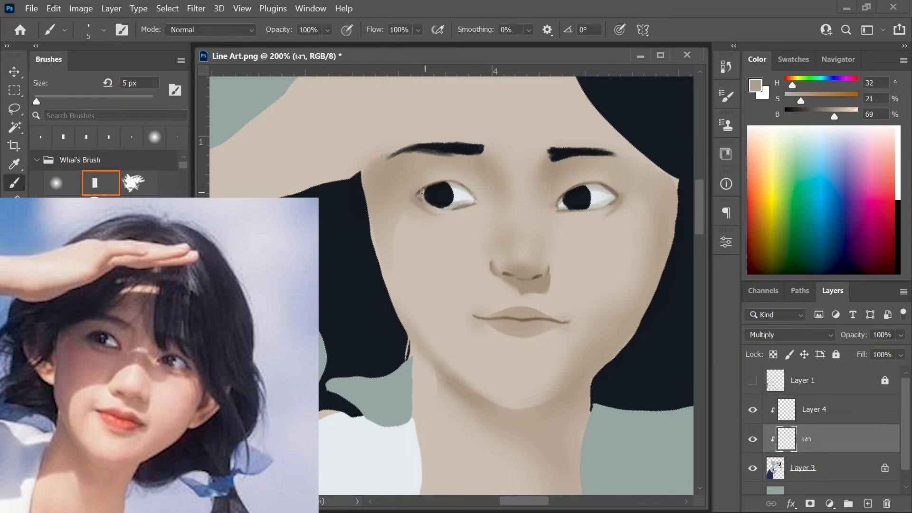
pyautogui.moveTo(563, 196); pyautogui.dragTo(557, 204)
pyautogui.click(56, 180)
pyautogui.keyDown('alt'); pyautogui.click(400, 220); pyautogui.keyUp('alt')
pyautogui.press(']')
pyautogui.press(']')
pyautogui.press(']')
pyautogui.press(']')
pyautogui.press(']')
pyautogui.press(']')
pyautogui.press(']')
pyautogui.press(']')
pyautogui.press(']')
pyautogui.press(']')
pyautogui.press(']')
pyautogui.press(']')
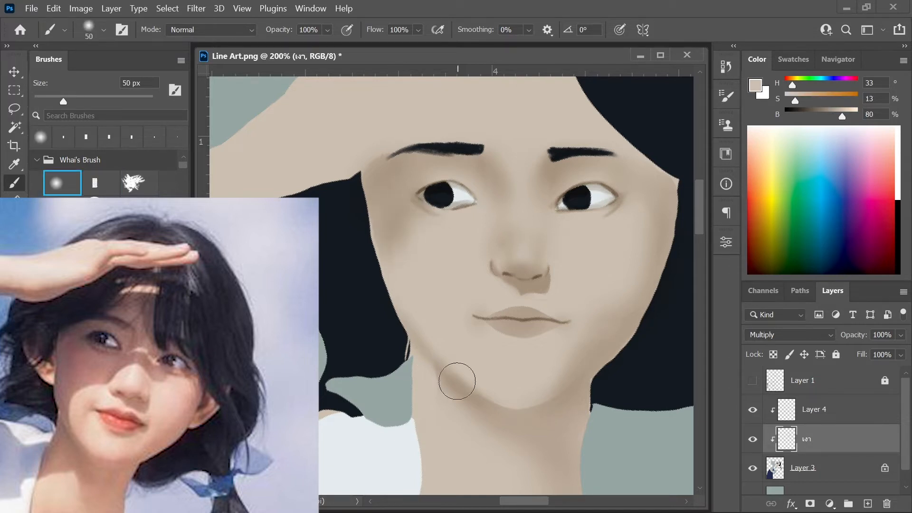
# Lighten the shading around the left eye and under its eyebrow on the เงา layer with the eraser at 42% opacity.
pyautogui.press('e')
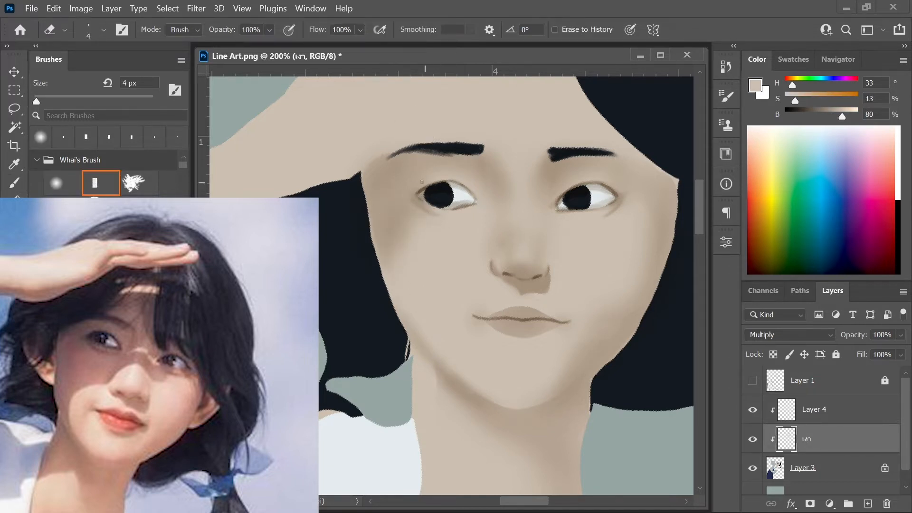
pyautogui.press(']')
pyautogui.press(']')
pyautogui.press('4')
pyautogui.press('2')
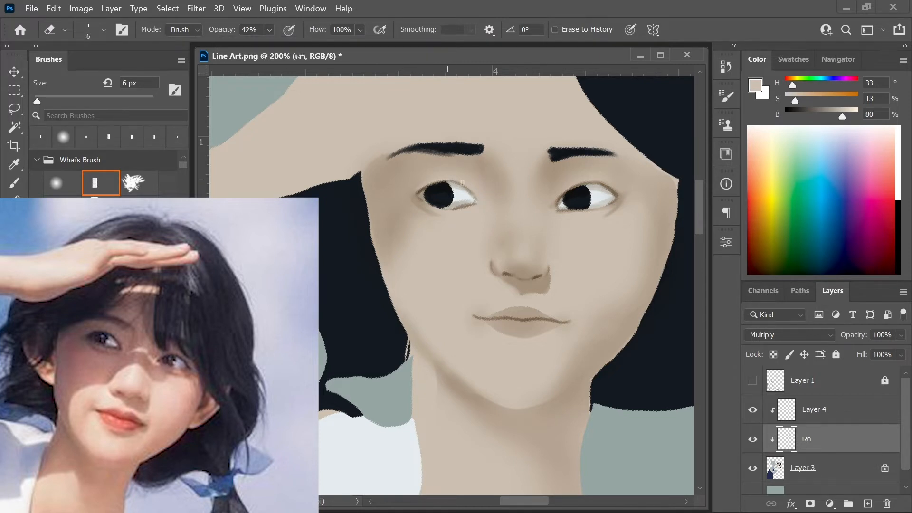
pyautogui.press('[')
pyautogui.press(',')
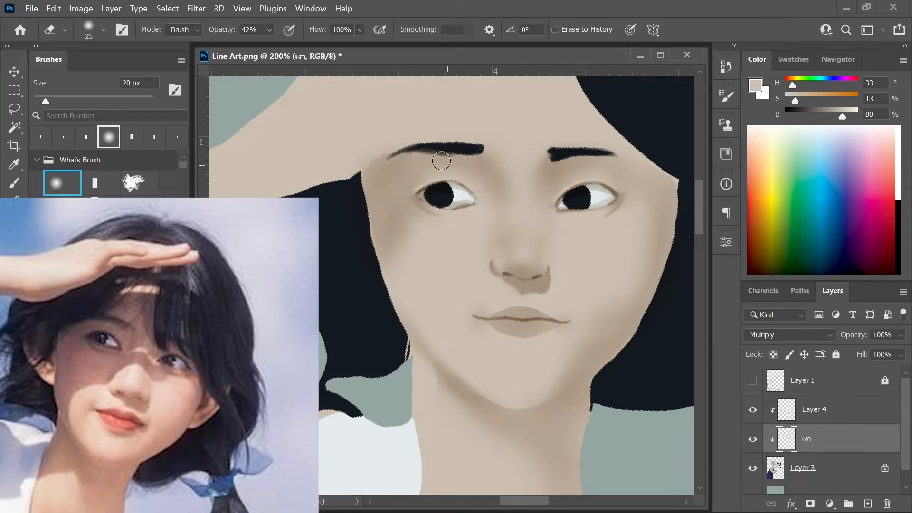
pyautogui.hotkey('ctrl', '-')
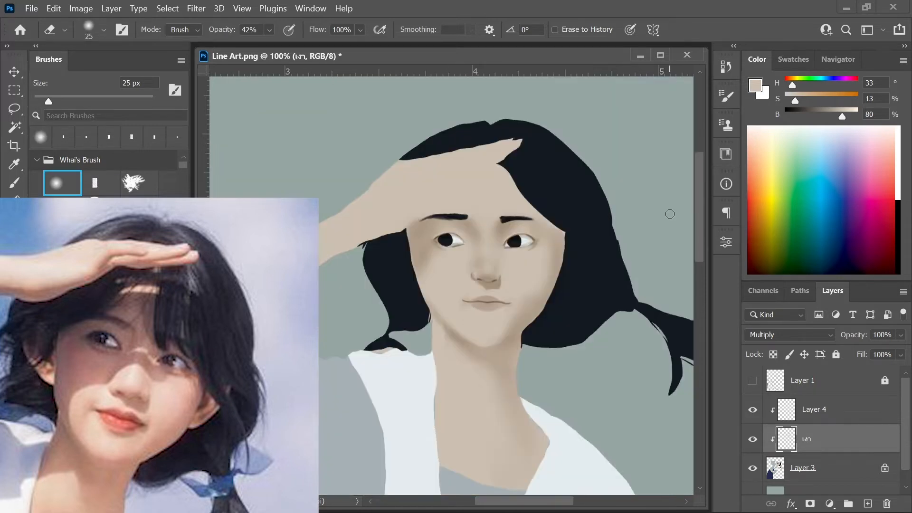
pyautogui.hotkey('ctrl', '+')
pyautogui.hotkey('ctrl', '+')
pyautogui.press('[')
# Paint dark pupils in both eyes on Layer 4 with a hard round 8 px brush in the sampled iris colour.
pyautogui.click(756, 416)
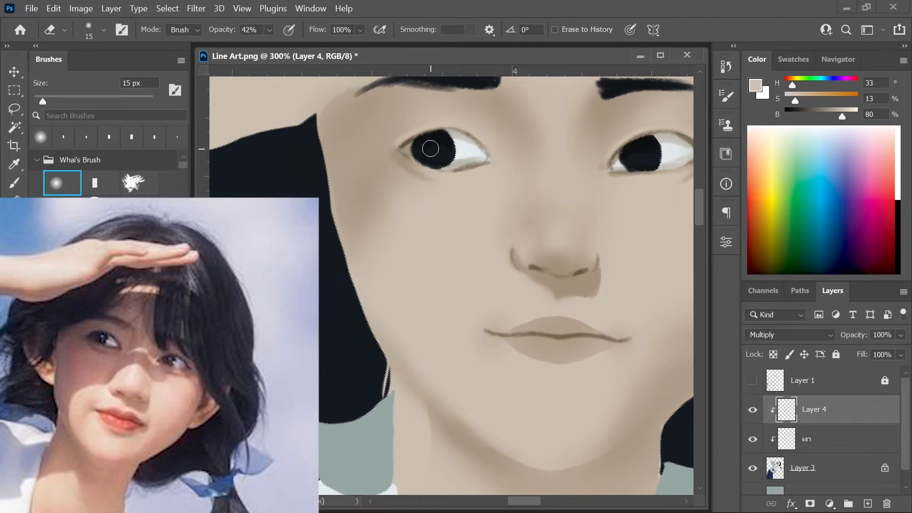
pyautogui.click(15, 185)
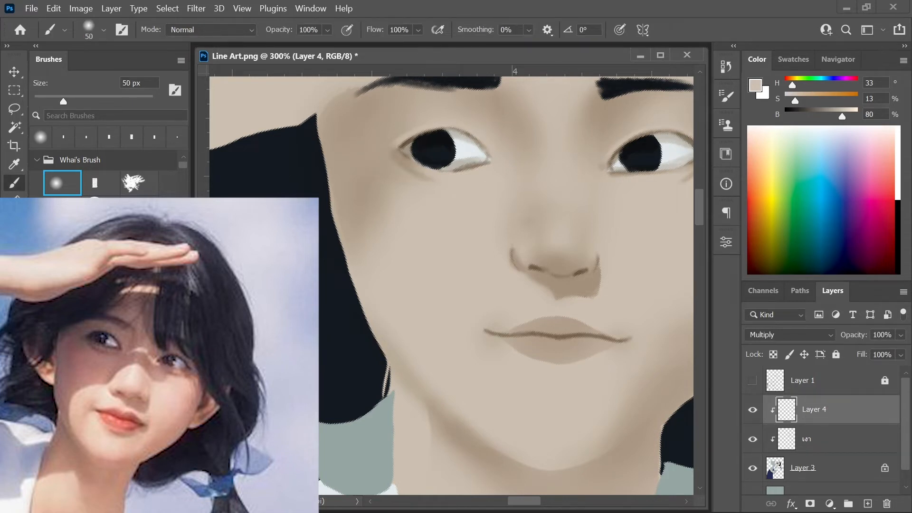
pyautogui.keyDown('alt'); pyautogui.click(436, 149); pyautogui.keyUp('alt')
pyautogui.press('[')
pyautogui.press('[')
pyautogui.press('[')
pyautogui.press('[')
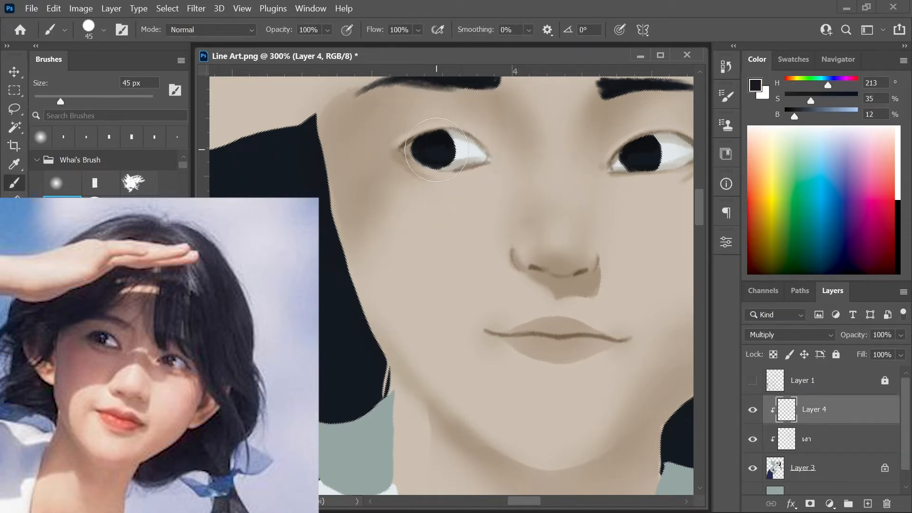
pyautogui.press('[')
pyautogui.press('[')
pyautogui.press('[')
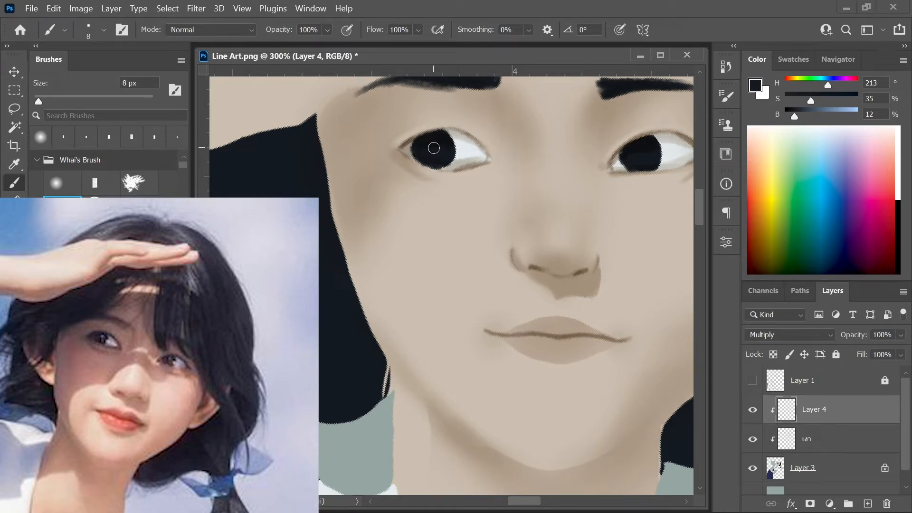
pyautogui.moveTo(641, 153); pyautogui.dragTo(642, 153)
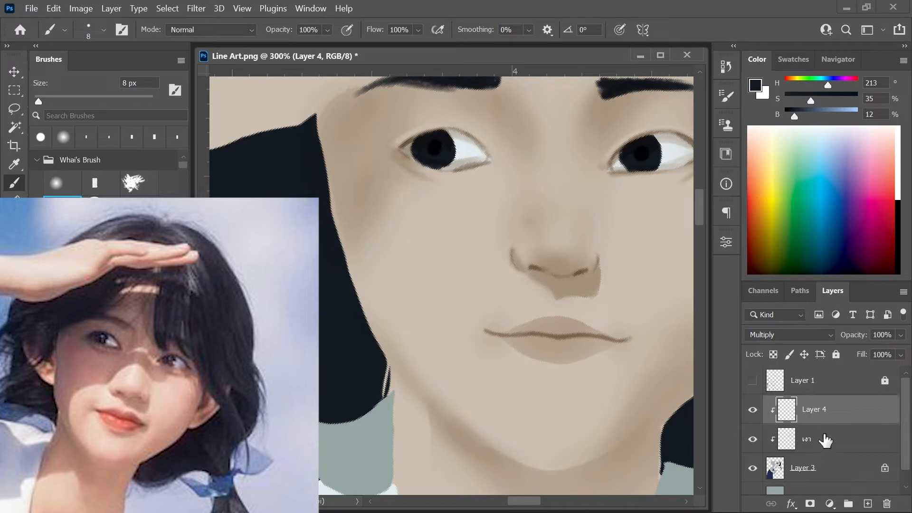
# Shade the whites of the eyes on Layer 4 with the soft round brush at 10 px, using tones sampled from the eye and skin.
pyautogui.click(56, 183)
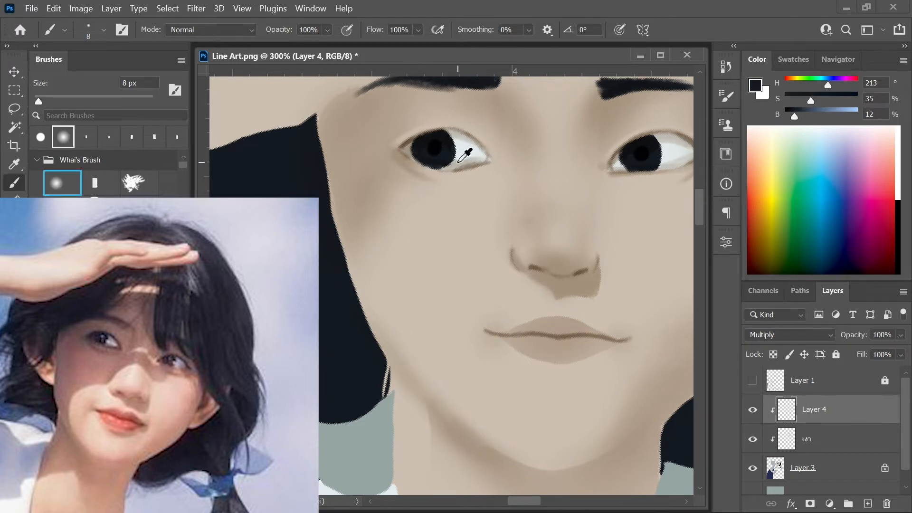
pyautogui.keyDown('alt'); pyautogui.click(467, 145); pyautogui.keyUp('alt')
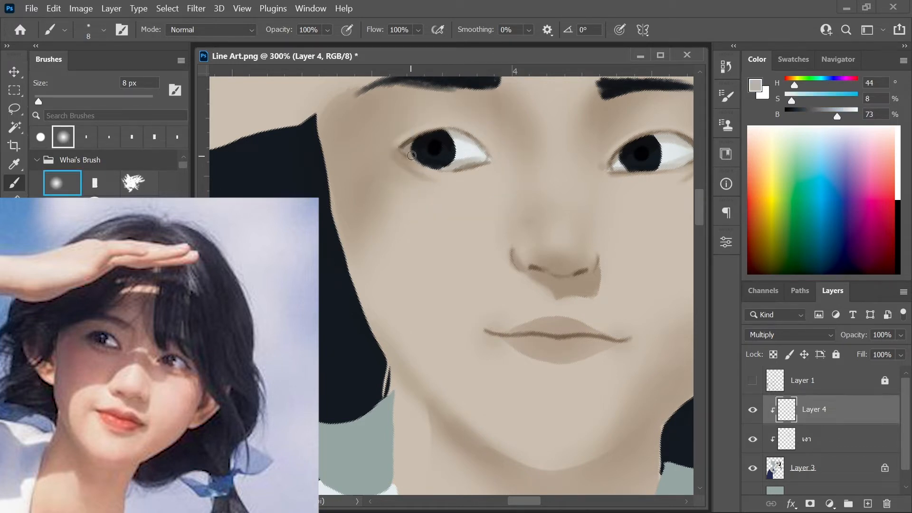
pyautogui.press(']')
pyautogui.press(']')
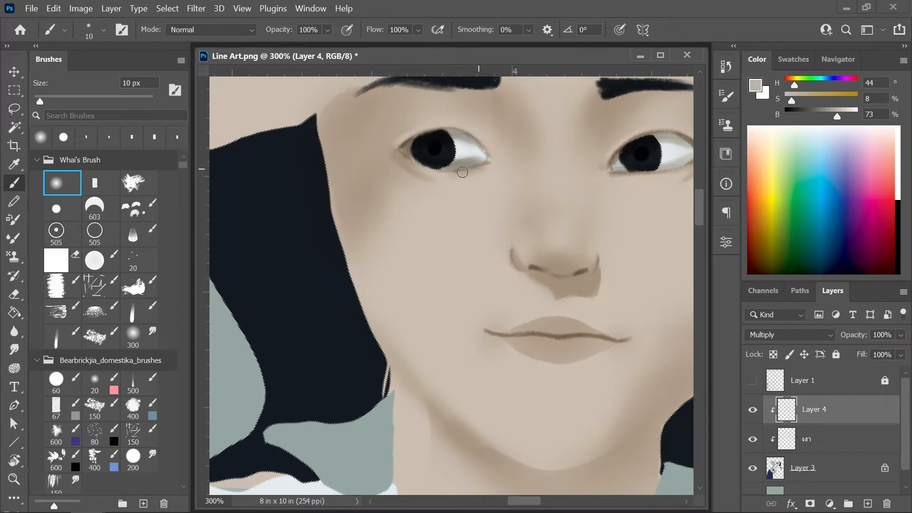
pyautogui.keyDown('alt'); pyautogui.click(378, 152); pyautogui.keyUp('alt')
pyautogui.moveTo(478, 146)
pyautogui.mouseDown()
pyautogui.moveTo(484, 155)
pyautogui.moveTo(471, 140)
pyautogui.mouseUp()
pyautogui.hotkey('ctrl', '1')
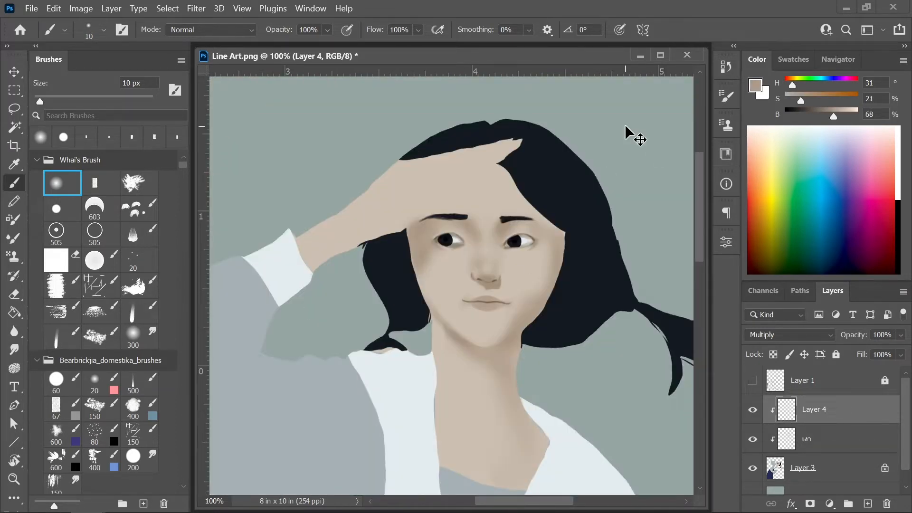
# Soften the eye shading with the soft 10 px eraser, first on Layer 4, and at 58% opacity on the เงา layer.
pyautogui.click(14, 294)
pyautogui.hotkey('ctrl', '+')
pyautogui.hotkey('ctrl', '+')
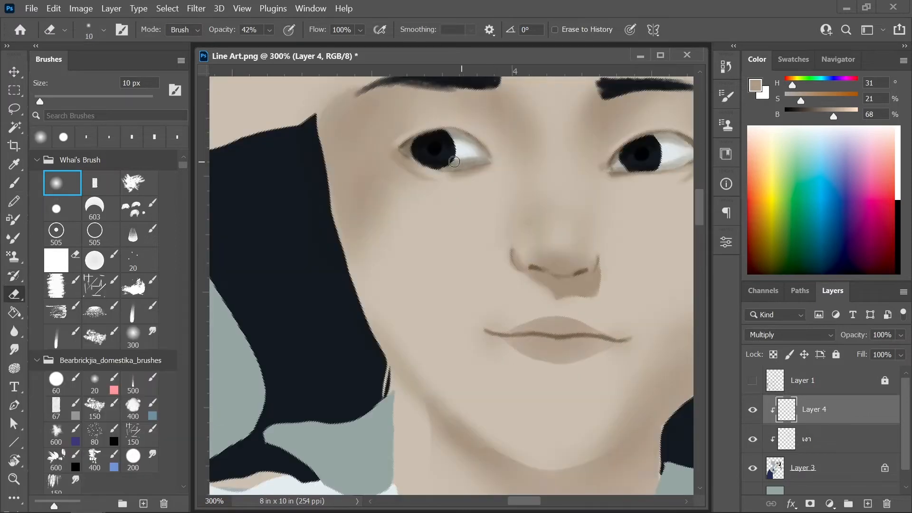
pyautogui.hotkey('alt', '[')
pyautogui.moveTo(270, 29); pyautogui.dragTo(281, 46)
pyautogui.hotkey('ctrl', '1')
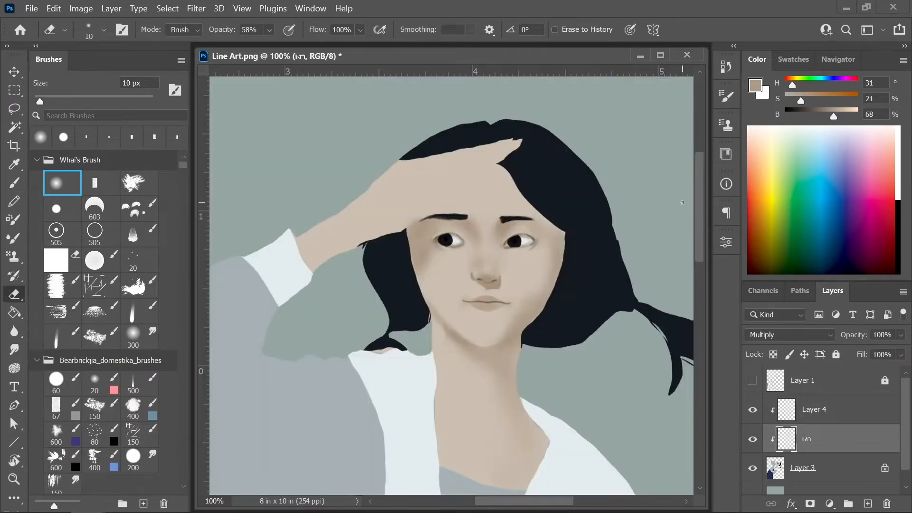
pyautogui.hotkey('ctrl', '+')
pyautogui.hotkey('ctrl', '-')
pyautogui.hotkey('ctrl', '-')
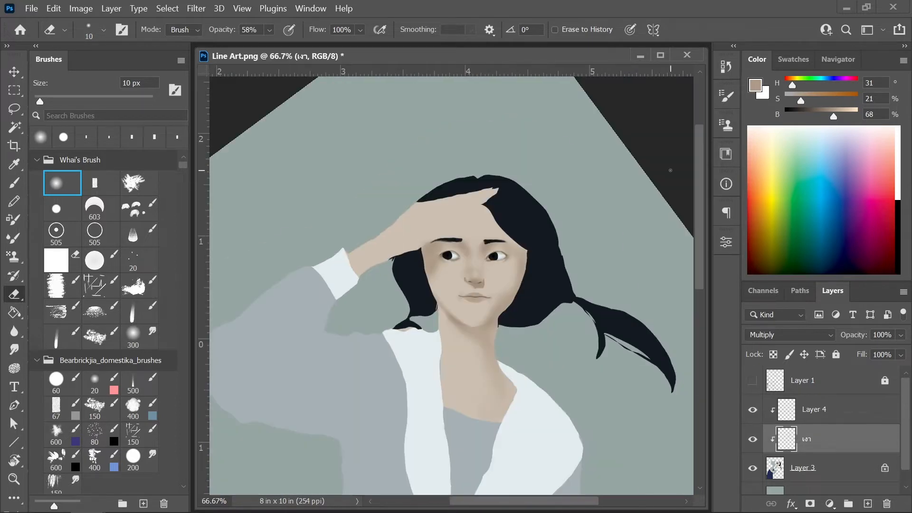
# Show and unlock the line art on Layer 1, and erase its lines around the eyes with the rectangular eraser at 25 px.
pyautogui.click(752, 381)
pyautogui.click(828, 382)
pyautogui.click(101, 183)
pyautogui.hotkey('ctrl', '+')
pyautogui.press(']')
pyautogui.press(']')
pyautogui.press(']')
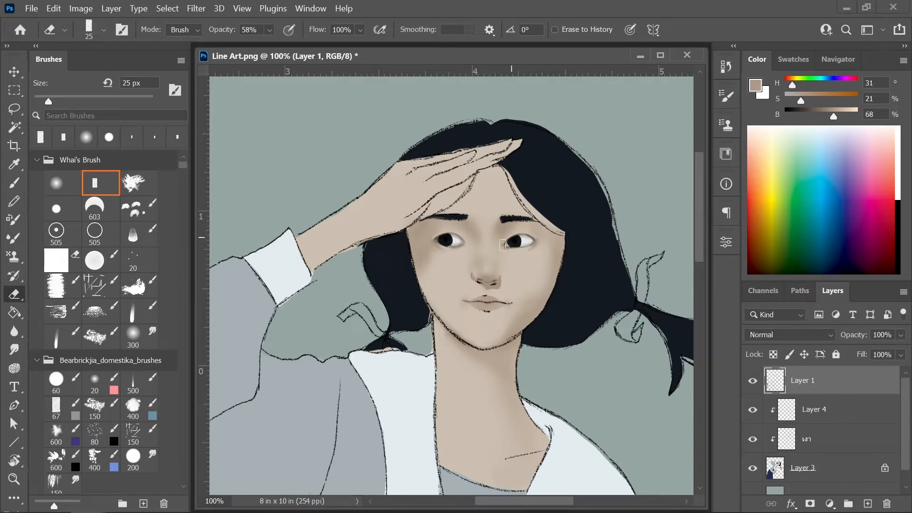
# Refine the skin shading around the right eye on the เงา layer with the soft round brush at 30 px and 20 px.
pyautogui.click(835, 409)
pyautogui.press('[')
pyautogui.press('[')
pyautogui.press('[')
pyautogui.press('[')
pyautogui.press('[')
pyautogui.hotkey('alt', '[')
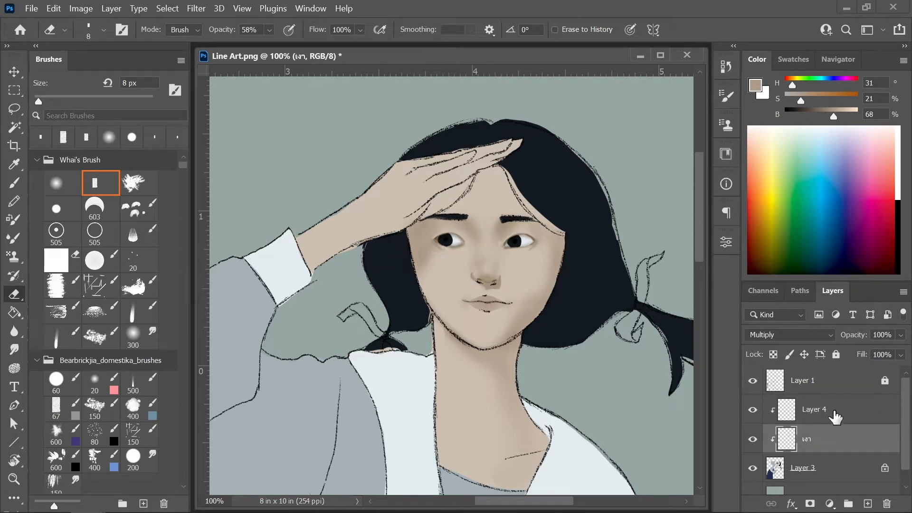
pyautogui.press('b')
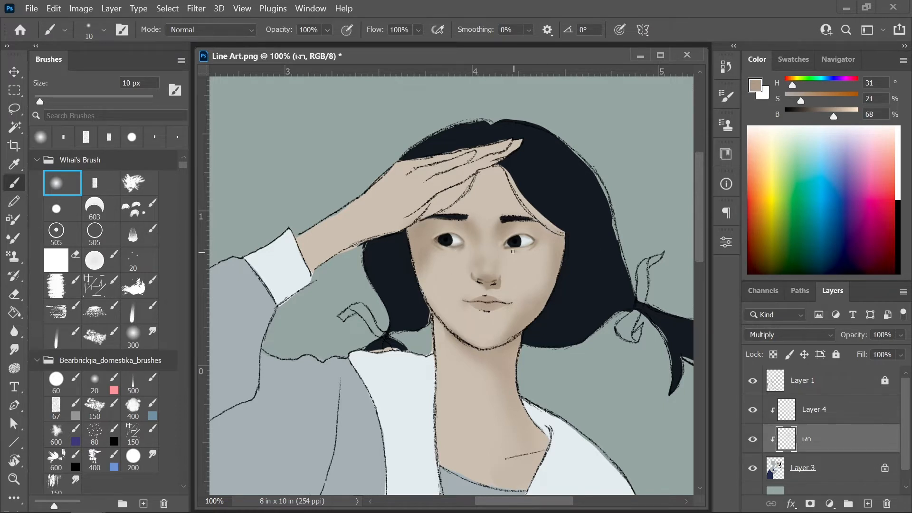
pyautogui.press(']')
pyautogui.press(']')
pyautogui.press(']')
pyautogui.press(']')
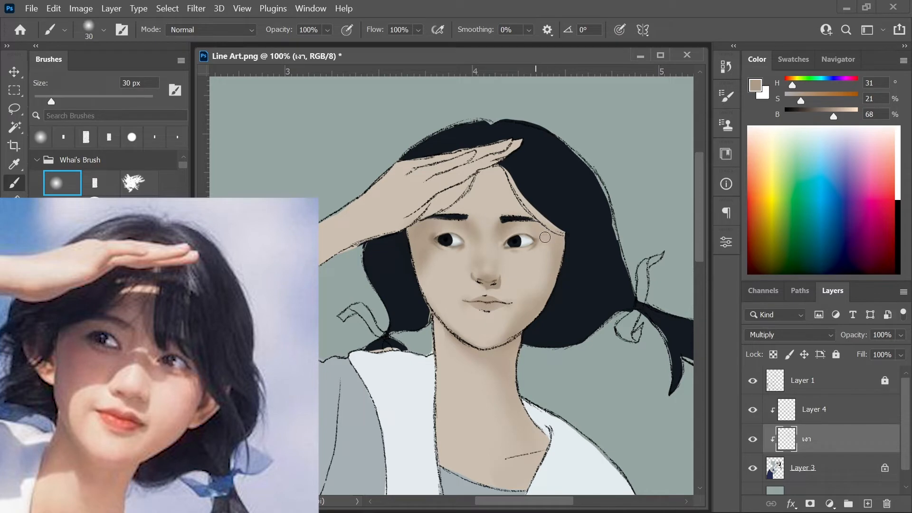
pyautogui.press('[')
pyautogui.press('[')
# Unlock Layer 1 and erase its nose and mouth lines with the rectangular eraser at 15 px.
pyautogui.click(895, 385)
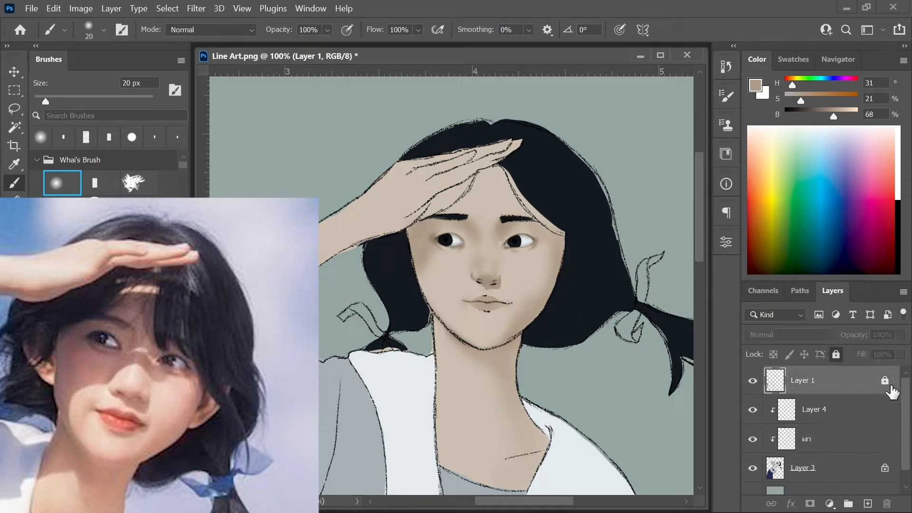
pyautogui.click(884, 380)
pyautogui.press('e')
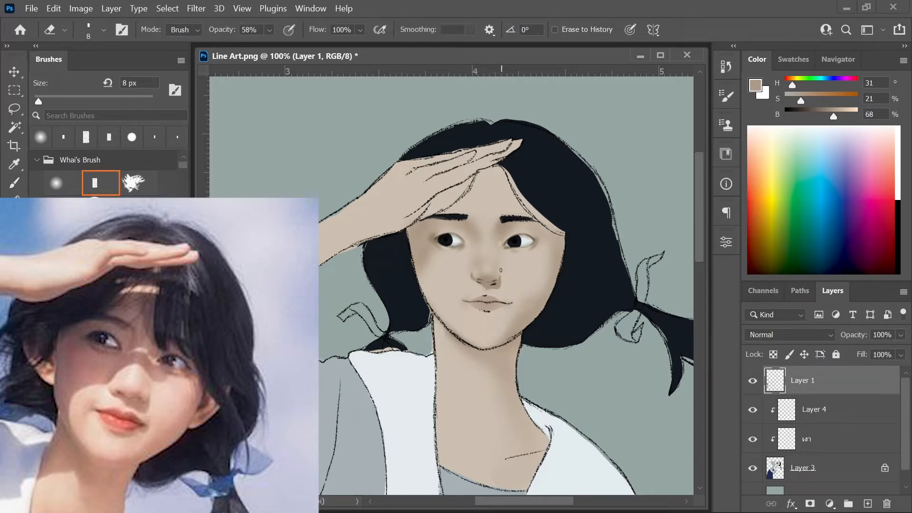
pyautogui.press(']')
pyautogui.press(']')
pyautogui.press(']')
pyautogui.click(508, 284)
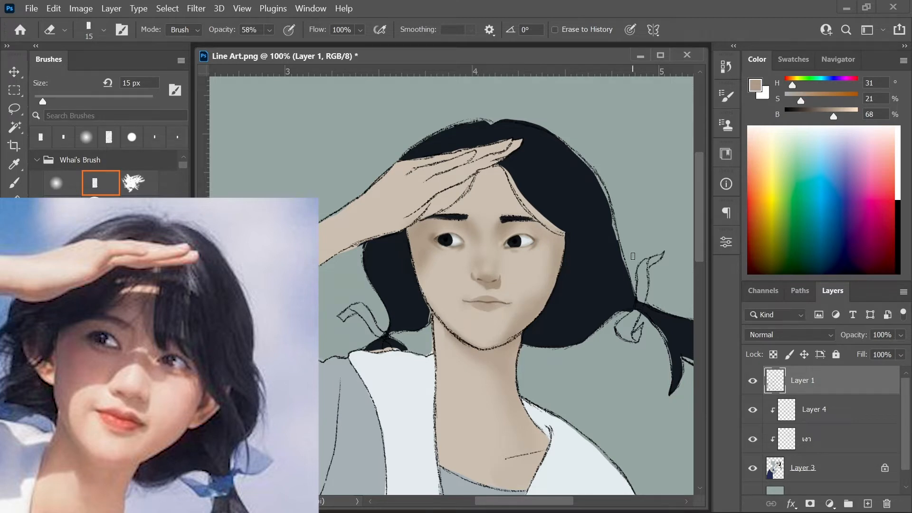
# Erase the sketched hairline along the forehead at 100% eraser opacity and lock Layer 1.
pyautogui.press('0')
pyautogui.moveTo(553, 227); pyautogui.dragTo(494, 170)
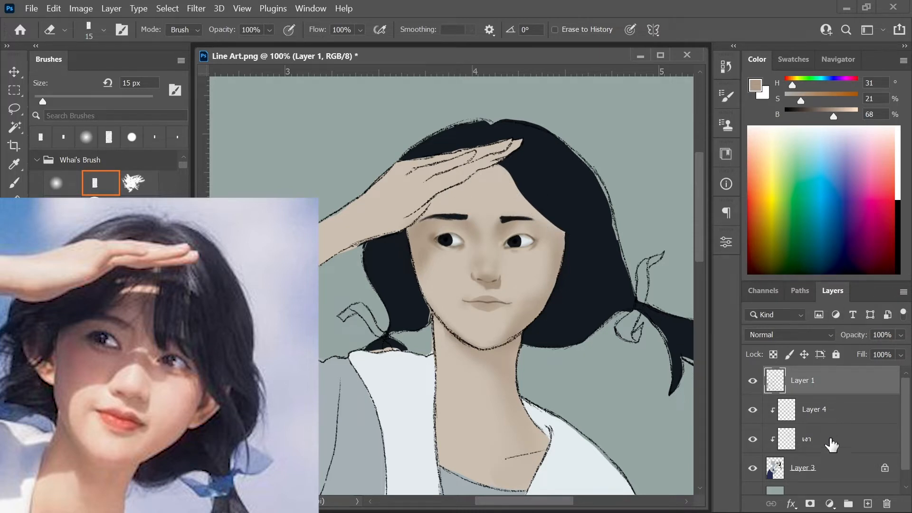
pyautogui.click(836, 355)
# Rename Layer 4 as เงา 2.
pyautogui.click(826, 410)
pyautogui.doubleClick(812, 409)
pyautogui.write('เงา 2')
pyautogui.press('Return')
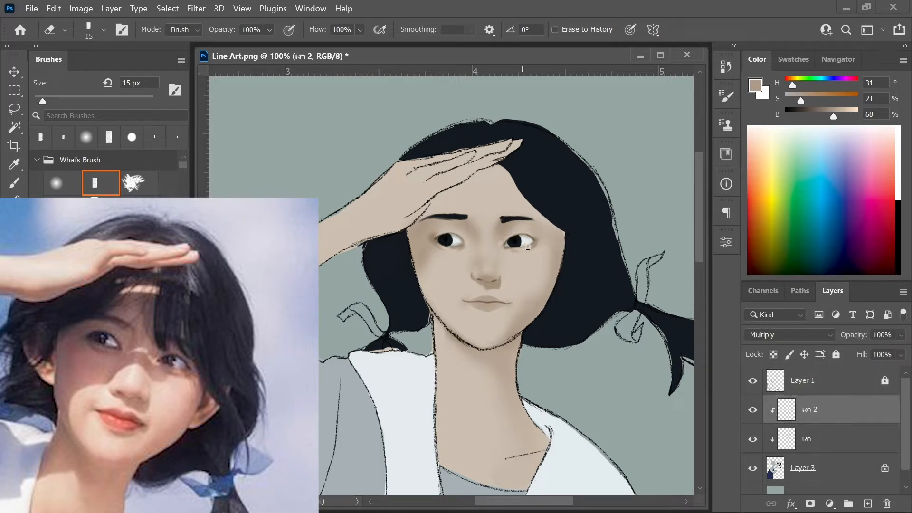
# Darken the corners of both eyes on the เงา 2 layer with the rectangular brush at 4 px in sampled brown tones.
pyautogui.press('b')
pyautogui.hotkey('ctrl', '+')
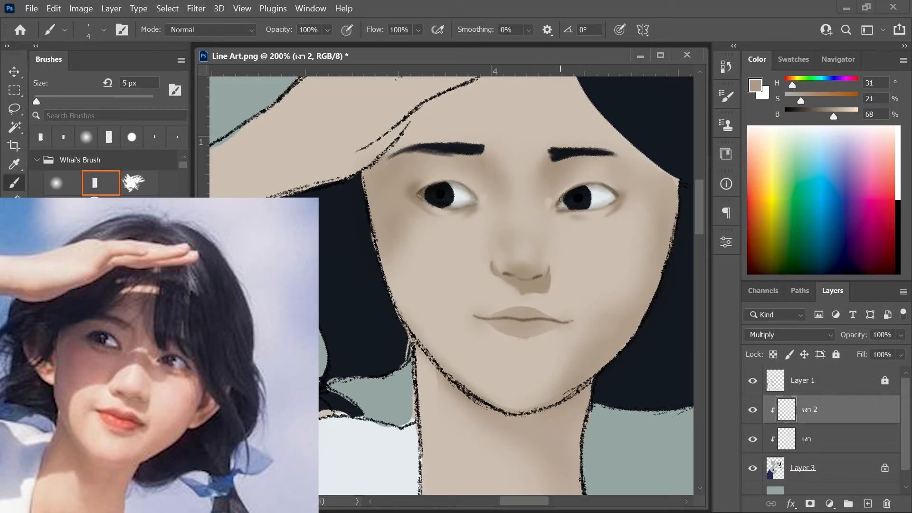
pyautogui.press('[')
pyautogui.keyDown('alt'); pyautogui.click(619, 201); pyautogui.keyUp('alt')
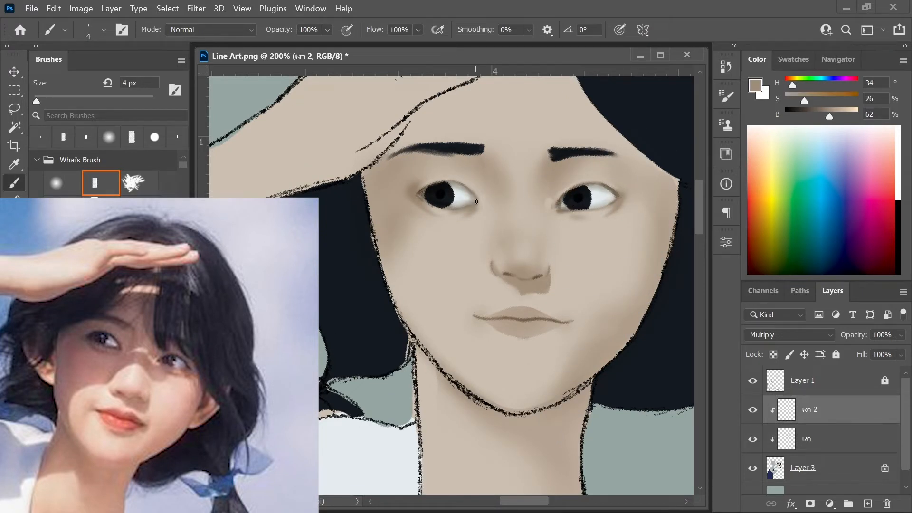
pyautogui.keyDown('alt'); pyautogui.click(567, 194); pyautogui.keyUp('alt')
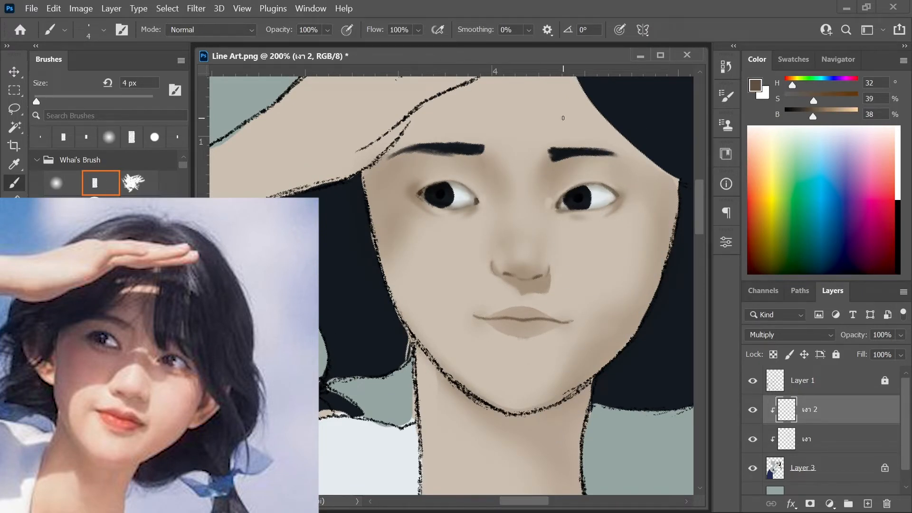
# Draw thin dark brown upper eyelid lines on both eyes on the เงา 2 layer, mainly with the 3 px brush.
pyautogui.click(437, 182)
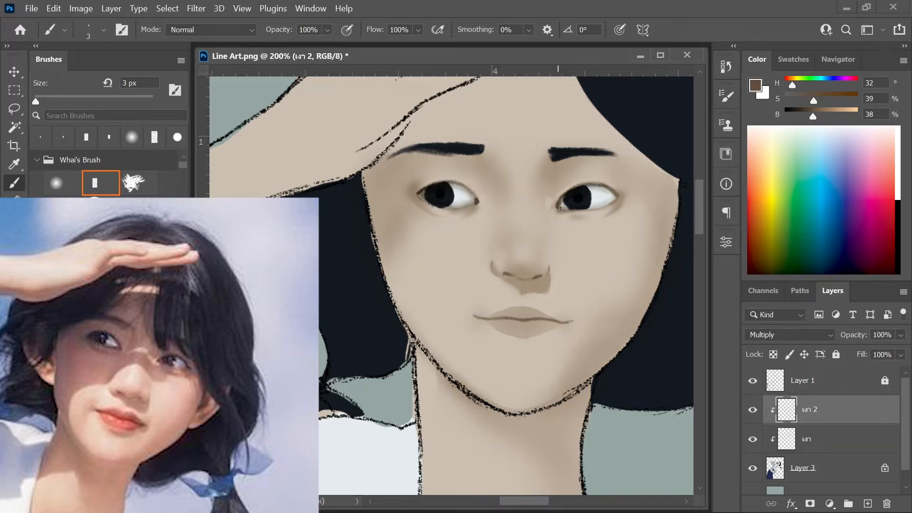
pyautogui.click(470, 190)
pyautogui.press(']')
pyautogui.click(469, 189)
pyautogui.press('[')
pyautogui.press('h')
pyautogui.moveTo(454, 209); pyautogui.dragTo(586, 259)
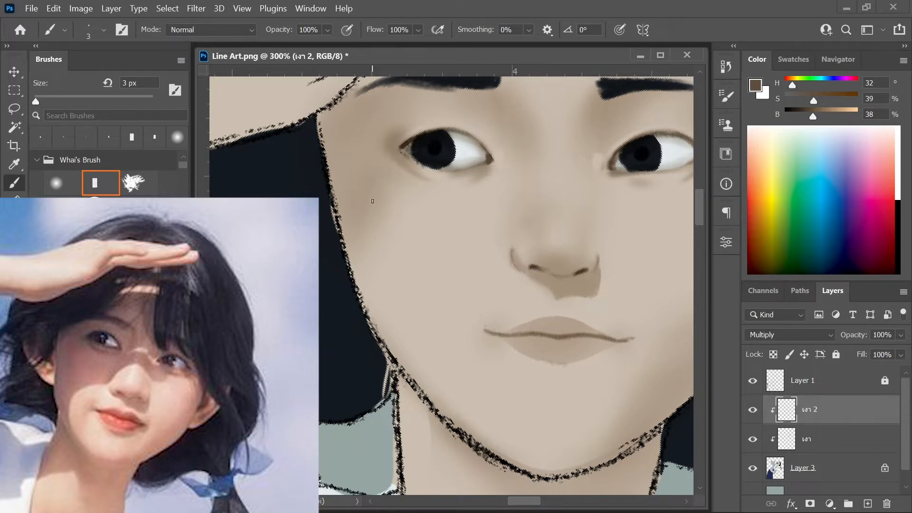
# Shade and blend the nose on the เงา layer with the soft round brush in the sampled skin tone, enlarging it past 30 px.
pyautogui.hotkey('alt', '[')
pyautogui.keyDown('alt'); pyautogui.click(482, 276); pyautogui.keyUp('alt')
pyautogui.press(',')
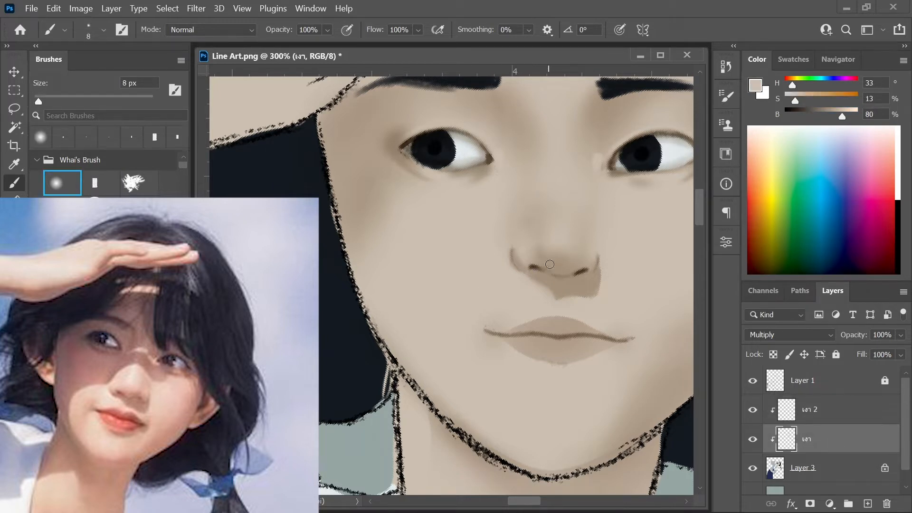
pyautogui.press('[')
pyautogui.press('[')
pyautogui.press(']')
pyautogui.press(']')
pyautogui.press(']')
pyautogui.press(']')
pyautogui.press(']')
pyautogui.press(']')
pyautogui.press(']')
pyautogui.press(']')
pyautogui.hotkey('ctrl', '-')
pyautogui.hotkey('ctrl', '-')
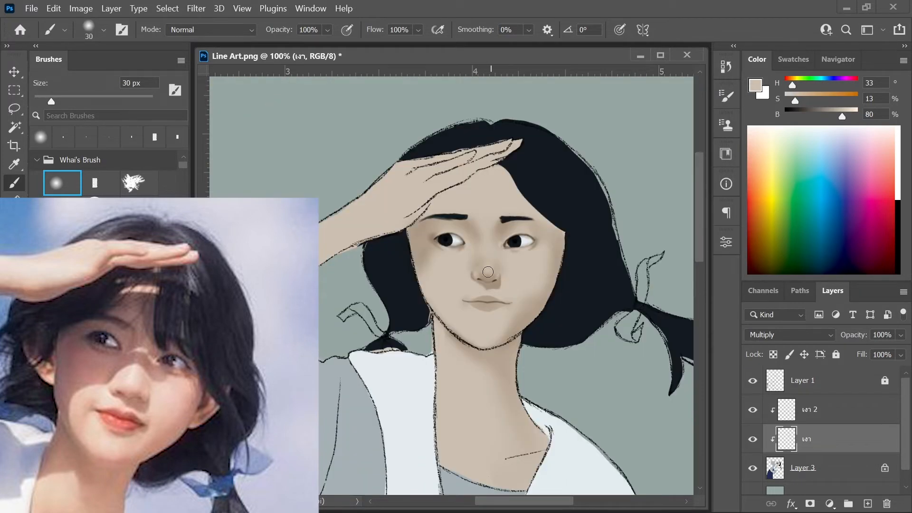
pyautogui.press(']')
pyautogui.press(']')
pyautogui.press(']')
pyautogui.press(']')
pyautogui.press('[')
pyautogui.press('[')
# Refine the upper lip's shading on the เงา layer with the soft round brush at 10 to 8 px in the sampled skin tone.
pyautogui.hotkey('ctrl', '-')
pyautogui.hotkey('ctrl', '-')
pyautogui.hotkey('ctrl', '-')
pyautogui.hotkey('ctrl', '+')
pyautogui.hotkey('ctrl', '+')
pyautogui.hotkey('ctrl', '+')
pyautogui.hotkey('ctrl', '+')
pyautogui.moveTo(699, 280); pyautogui.dragTo(697, 228)
pyautogui.press('[')
pyautogui.press('[')
pyautogui.press('[')
pyautogui.press('[')
pyautogui.press('[')
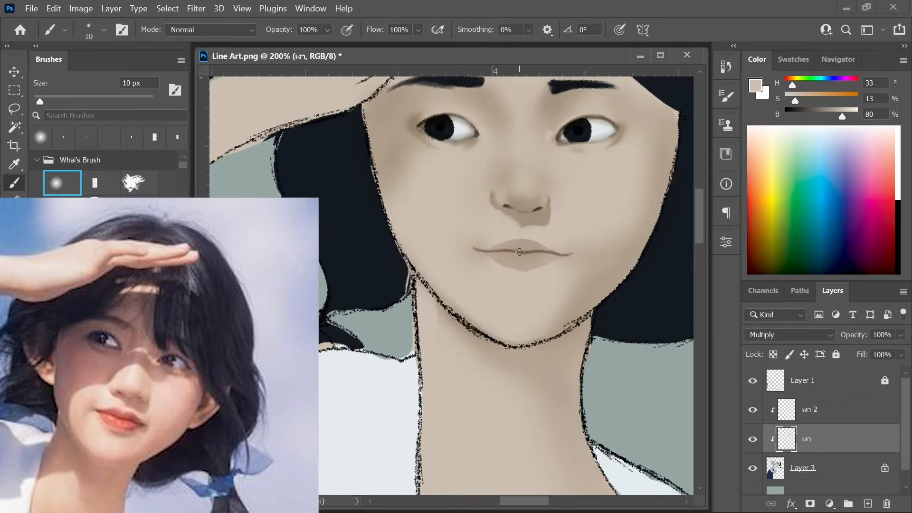
pyautogui.press('[')
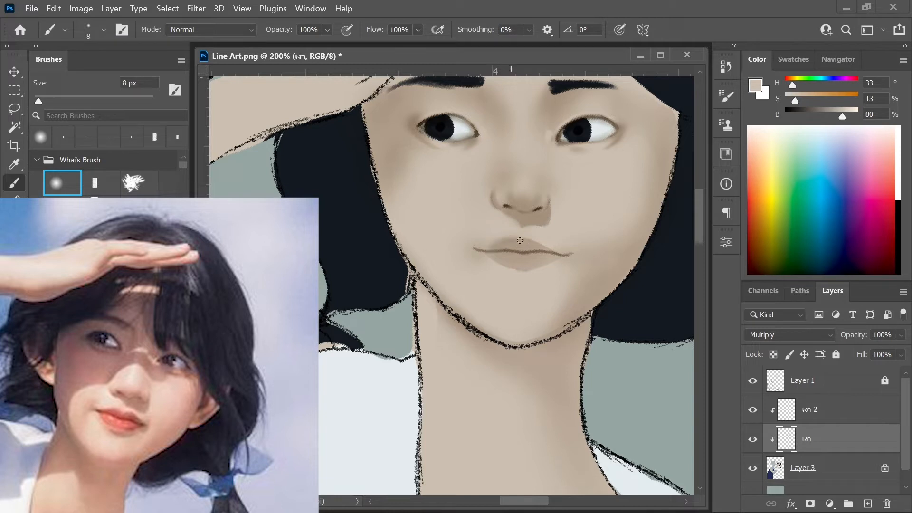
# Shade the lower lip on the เงา layer with the soft round brush, enlarging it up to 20 px.
pyautogui.press(']')
pyautogui.press(']')
pyautogui.moveTo(494, 260)
pyautogui.mouseDown()
pyautogui.moveTo(552, 260)
pyautogui.moveTo(495, 260)
pyautogui.moveTo(555, 249)
pyautogui.moveTo(528, 251)
pyautogui.moveTo(546, 263)
pyautogui.mouseUp()
pyautogui.press(']')
pyautogui.press(']')
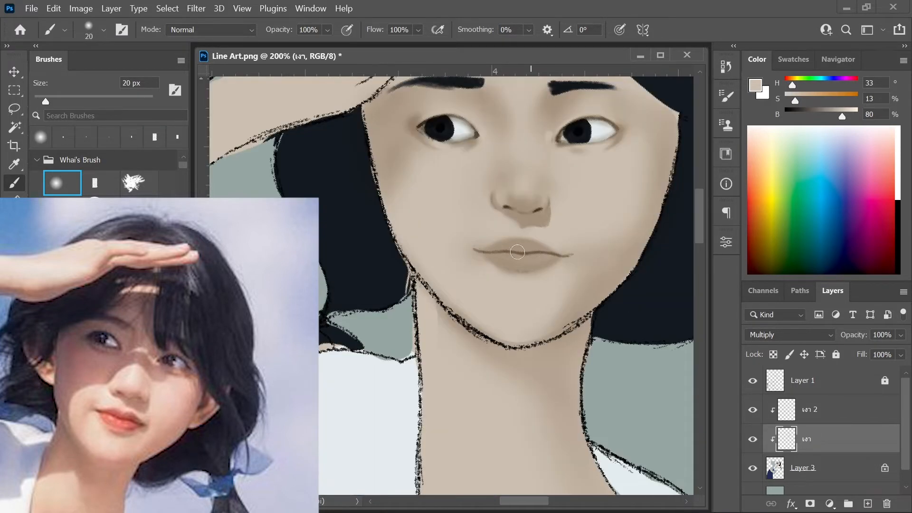
pyautogui.press('[')
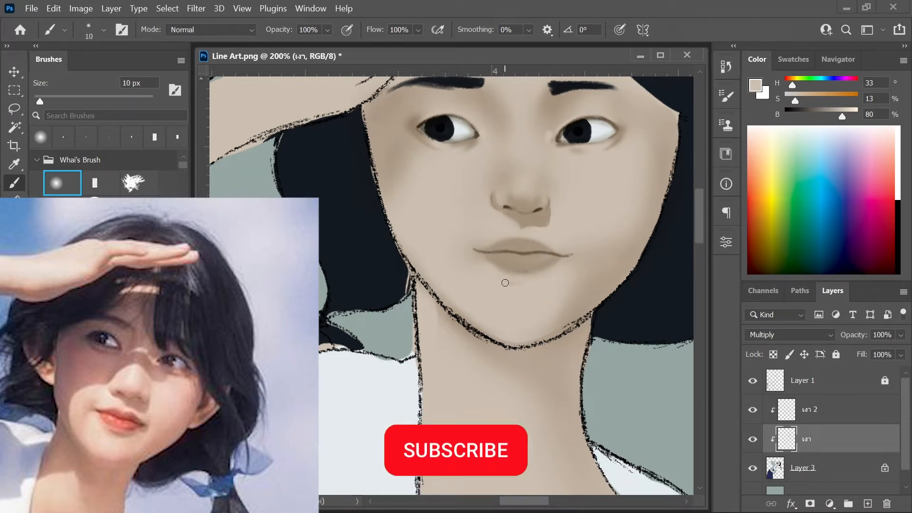
# Paint a soft shadow beneath the lower lip and refine the mouth corners with the soft round brush at about 6 to 8 px.
pyautogui.press('[')
pyautogui.press('[')
pyautogui.press('[')
pyautogui.press('[')
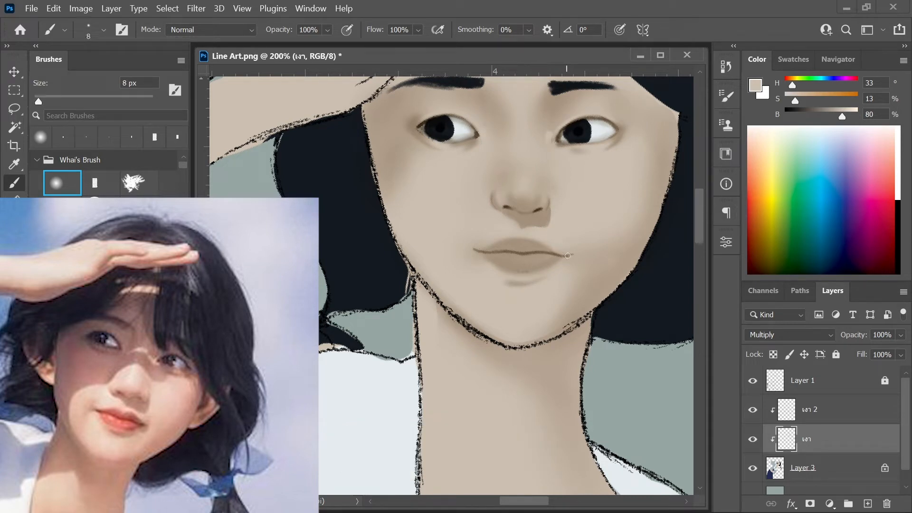
pyautogui.press(']')
pyautogui.press('[')
pyautogui.press('[')
# Unlock the line art on Layer 1 and use the Eraser to clean up the sketch lines around the mouth.
pyautogui.click(815, 381)
pyautogui.click(884, 380)
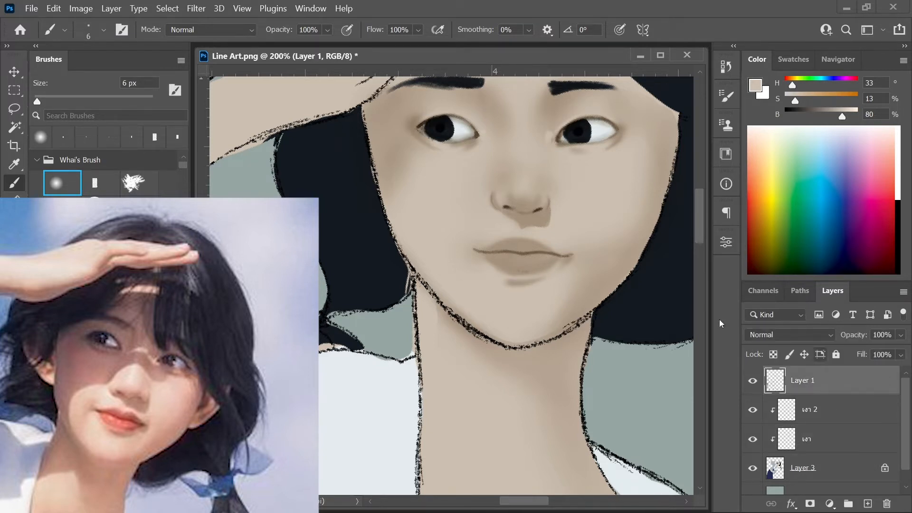
pyautogui.press('e')
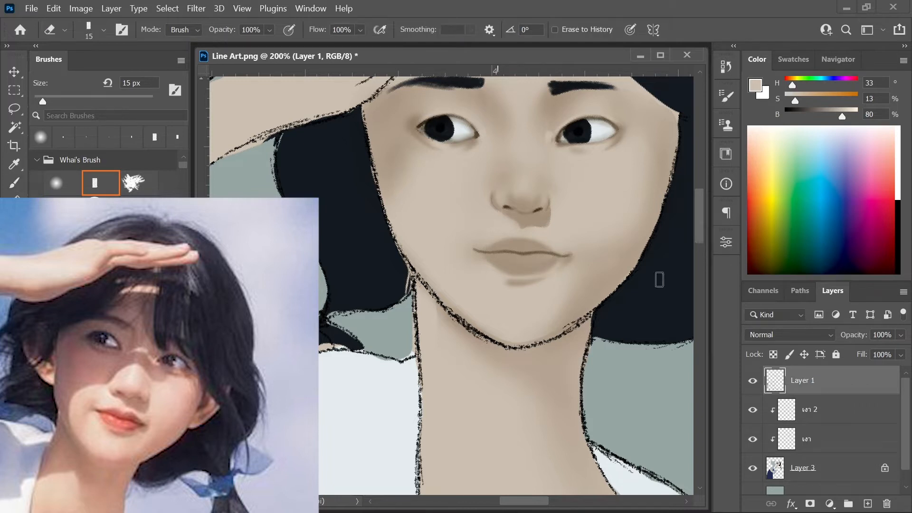
# Shade around the lips on the เงา layer with the soft round brush up to 25 px in brown sampled from the mouth.
pyautogui.click(825, 408)
pyautogui.click(830, 444)
pyautogui.press('b')
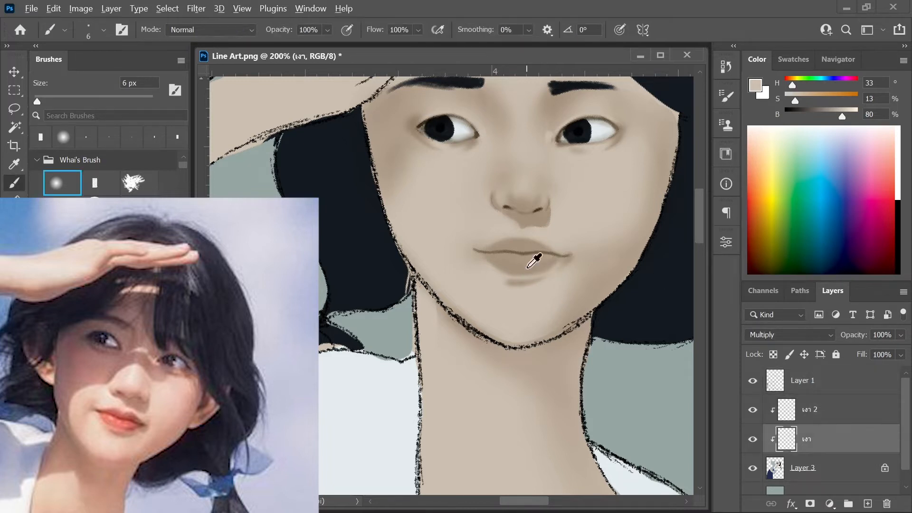
pyautogui.keyDown('alt'); pyautogui.click(512, 249); pyautogui.keyUp('alt')
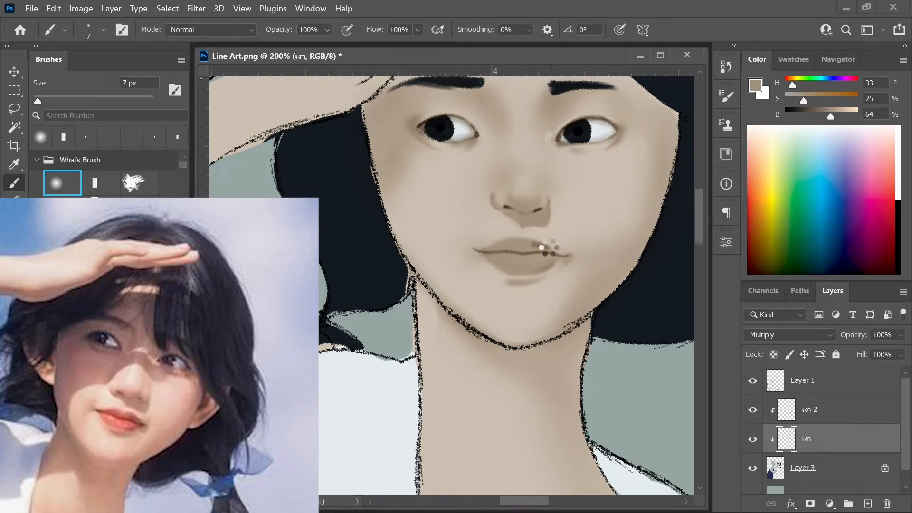
pyautogui.press(']')
pyautogui.press(']')
pyautogui.press(']')
pyautogui.press(']')
pyautogui.press(']')
pyautogui.press(']')
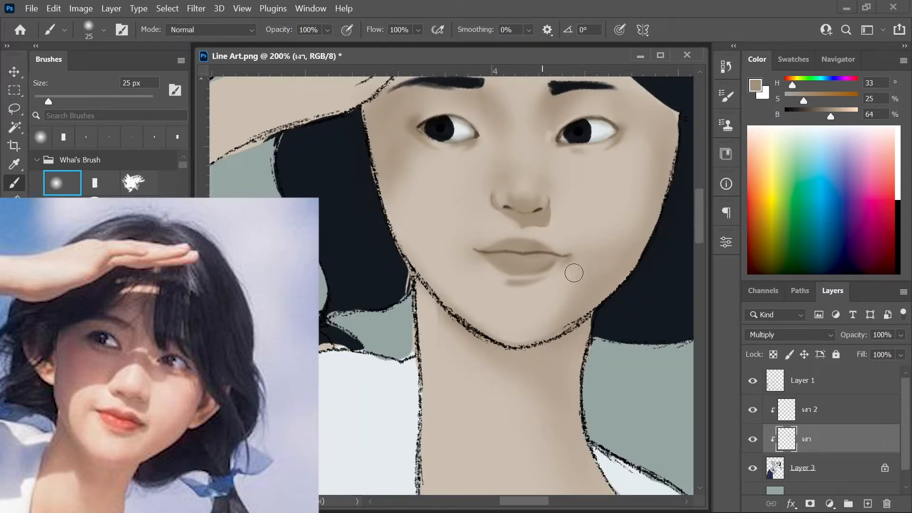
# Deepen the shading on both lips on the เงา 2 layer with the soft round brush between 6 and 15 px.
pyautogui.hotkey('ctrl', '-')
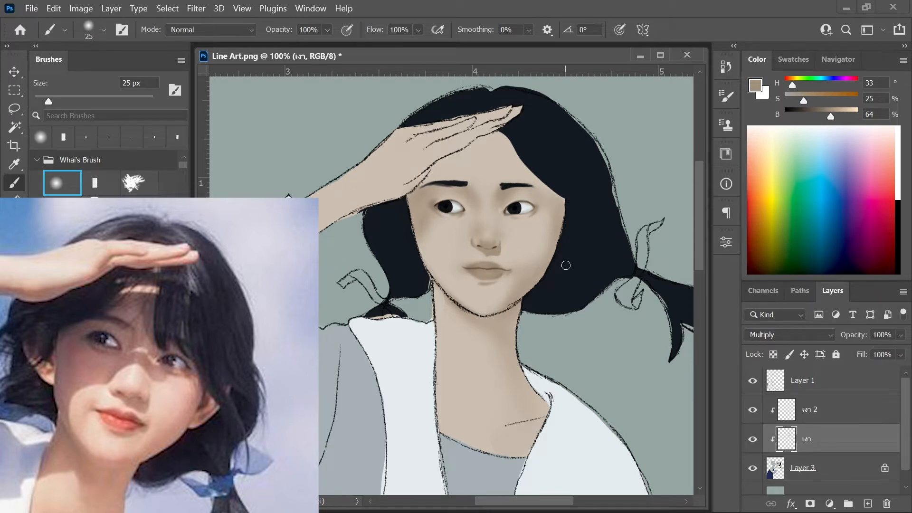
pyautogui.click(818, 415)
pyautogui.press('[')
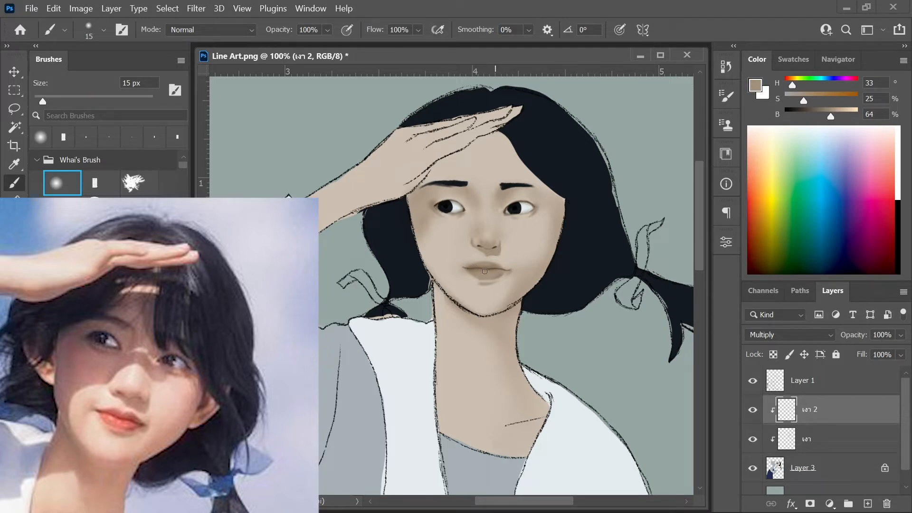
pyautogui.press('[')
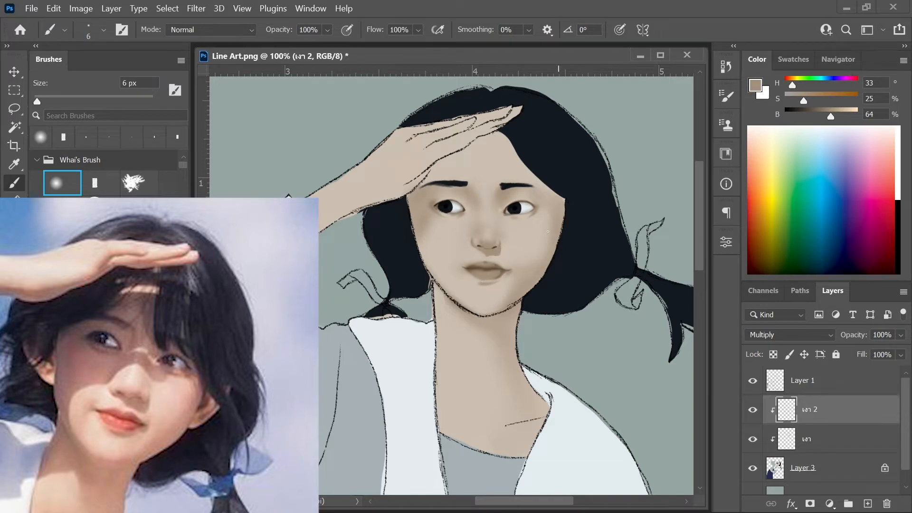
pyautogui.press('z')
pyautogui.moveTo(488, 264)
pyautogui.mouseDown()
pyautogui.moveTo(509, 258)
pyautogui.moveTo(487, 272)
pyautogui.mouseUp()
pyautogui.click(487, 272)
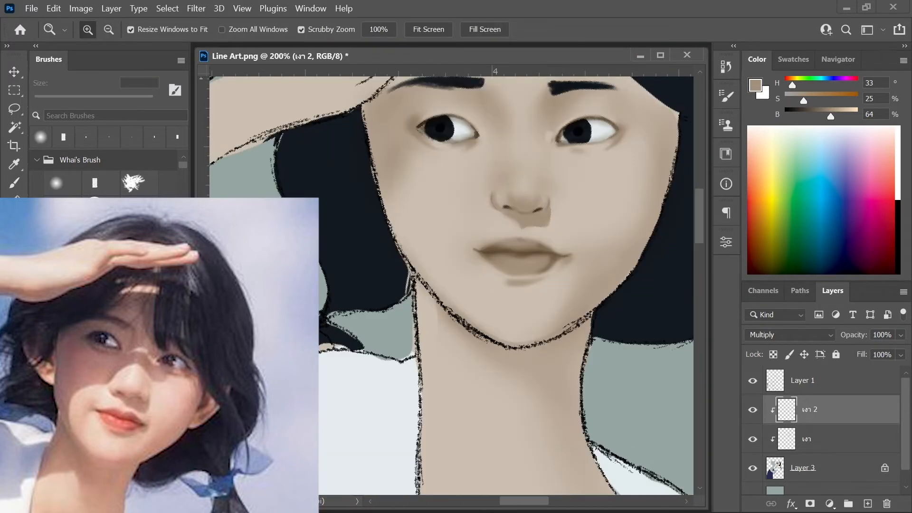
pyautogui.press('e')
pyautogui.hotkey('ctrl', '-')
pyautogui.hotkey('ctrl', '-')
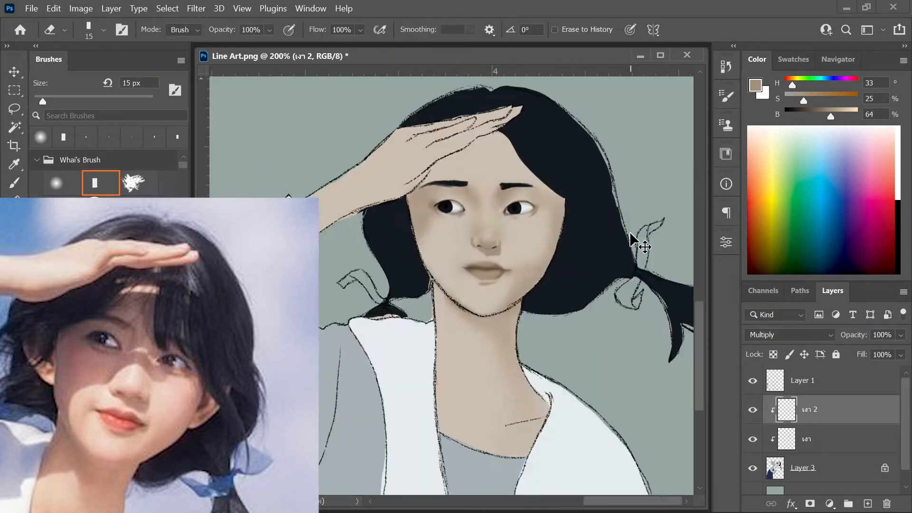
pyautogui.press('b')
pyautogui.hotkey('ctrl', '+')
pyautogui.hotkey('ctrl', '+')
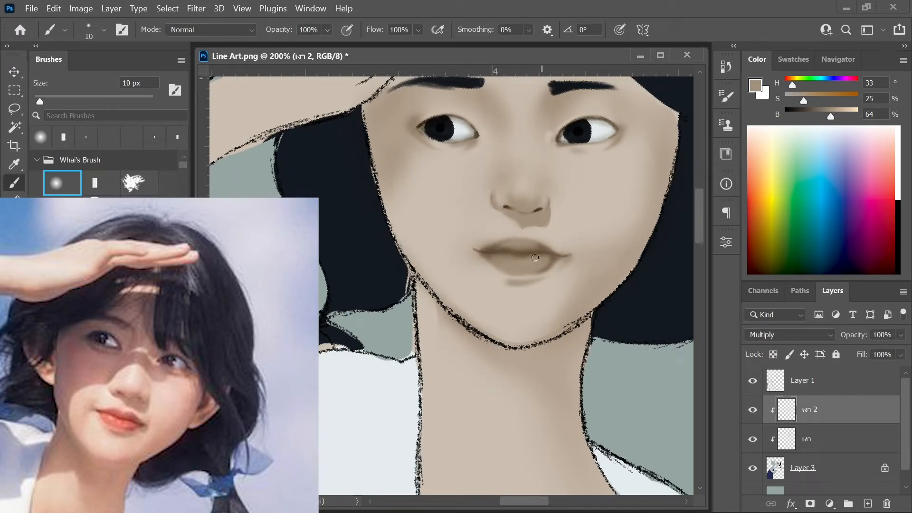
# Darken the line between the lips on the เงา 2 layer with the rectangular brush at 2 to 3 px in a sampled dark brown.
pyautogui.click(95, 183)
pyautogui.keyDown('alt'); pyautogui.click(501, 247); pyautogui.keyUp('alt')
pyautogui.moveTo(480, 252); pyautogui.dragTo(496, 252)
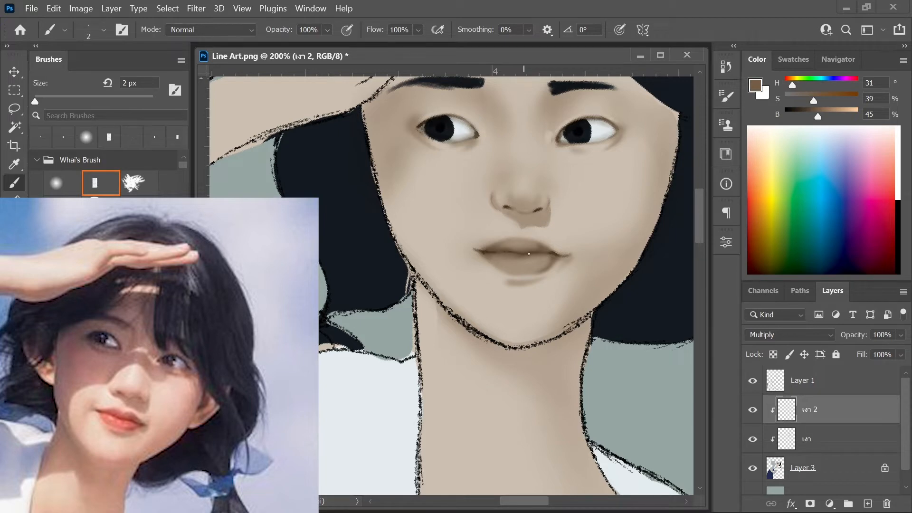
pyautogui.hotkey('ctrl', '-')
pyautogui.hotkey('ctrl', '-')
pyautogui.hotkey('ctrl', '+')
pyautogui.hotkey('ctrl', '+')
pyautogui.hotkey('ctrl', '-')
pyautogui.hotkey('ctrl', '-')
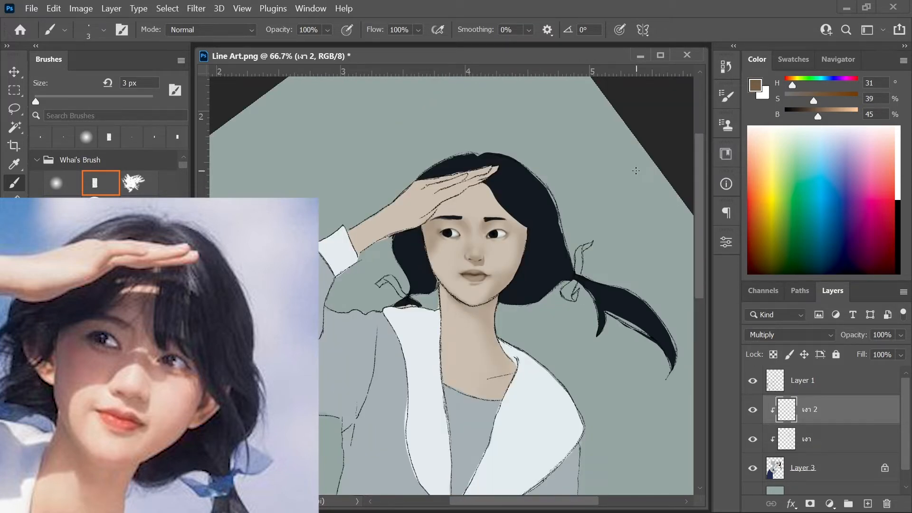
# Refine the eyebrow shapes on Layer 3 with the rectangular brush at 2 to 4 px in the near-black sampled from the brow.
pyautogui.click(841, 462)
pyautogui.keyDown('alt'); pyautogui.click(486, 218); pyautogui.keyUp('alt')
pyautogui.hotkey('ctrl', '+')
pyautogui.hotkey('ctrl', '+')
pyautogui.scroll(3, 485, 218)
pyautogui.press(']')
pyautogui.moveTo(550, 216); pyautogui.dragTo(549, 224)
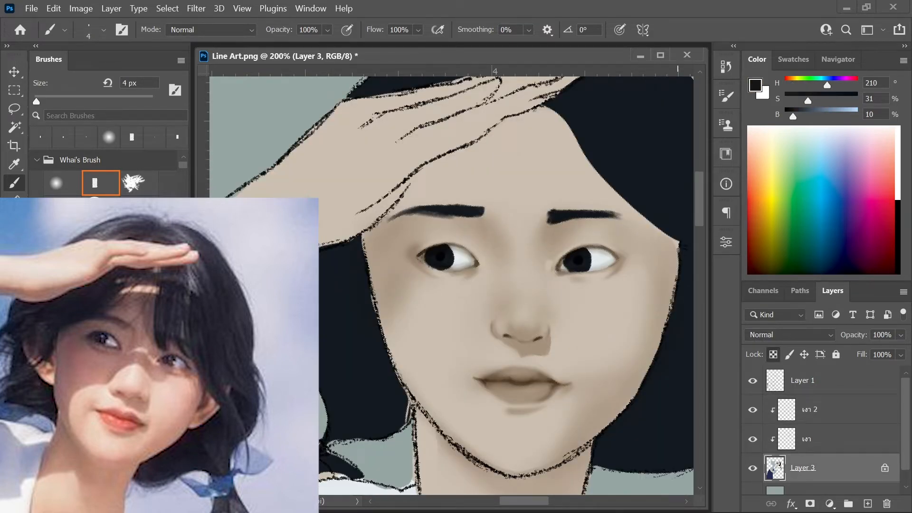
pyautogui.hotkey('ctrl', '-')
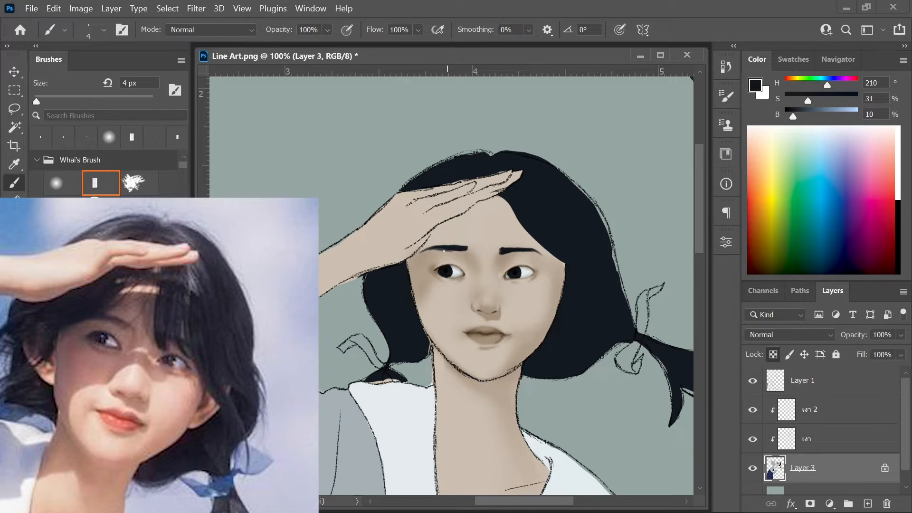
pyautogui.hotkey('ctrl', '-')
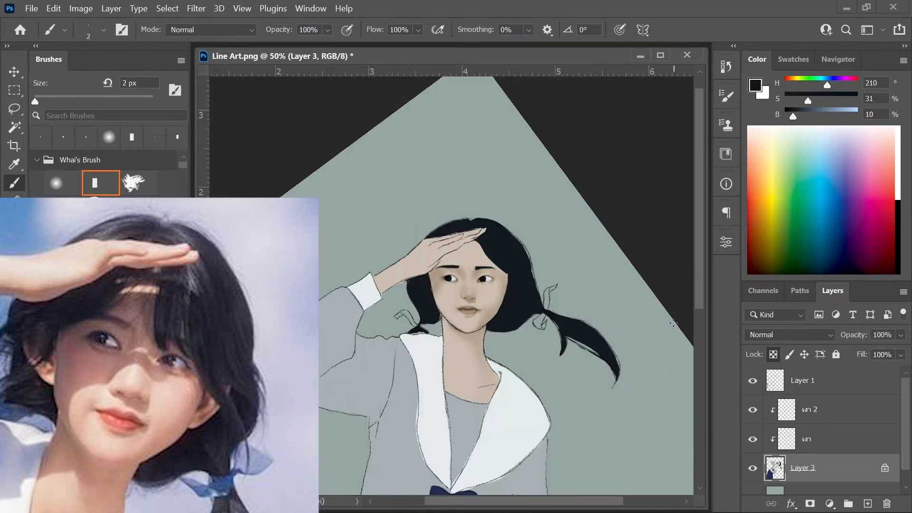
pyautogui.hotkey('ctrl', '-')
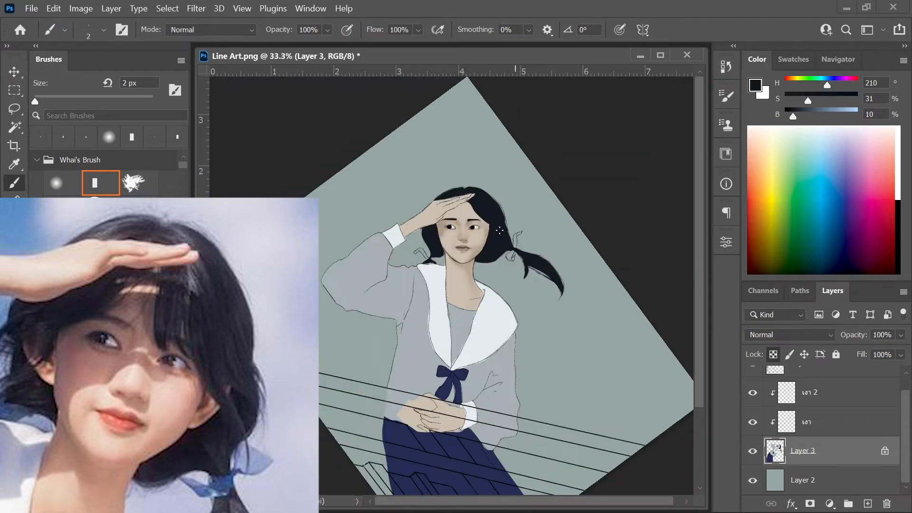
# Soften the forehead and upper face shading on the เงา layer with the large soft round brush up to 60 px in sampled skin tone.
pyautogui.click(847, 423)
pyautogui.hotkey('ctrl', '+')
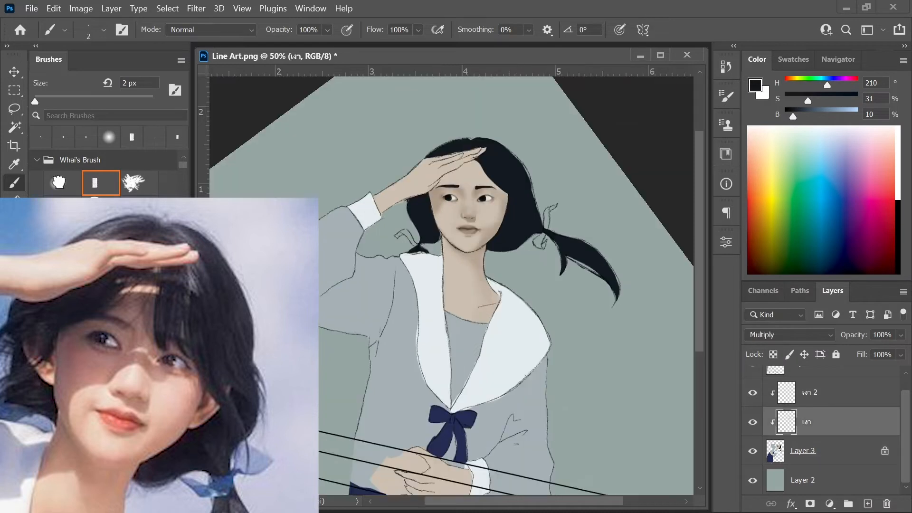
pyautogui.click(56, 183)
pyautogui.hotkey('ctrl', '+')
pyautogui.scroll(3, 470, 215)
pyautogui.hotkey('ctrl', '+')
pyautogui.press(']')
pyautogui.press(']')
pyautogui.press(']')
pyautogui.press(']')
pyautogui.press(']')
pyautogui.press(']')
pyautogui.press(']')
pyautogui.press(']')
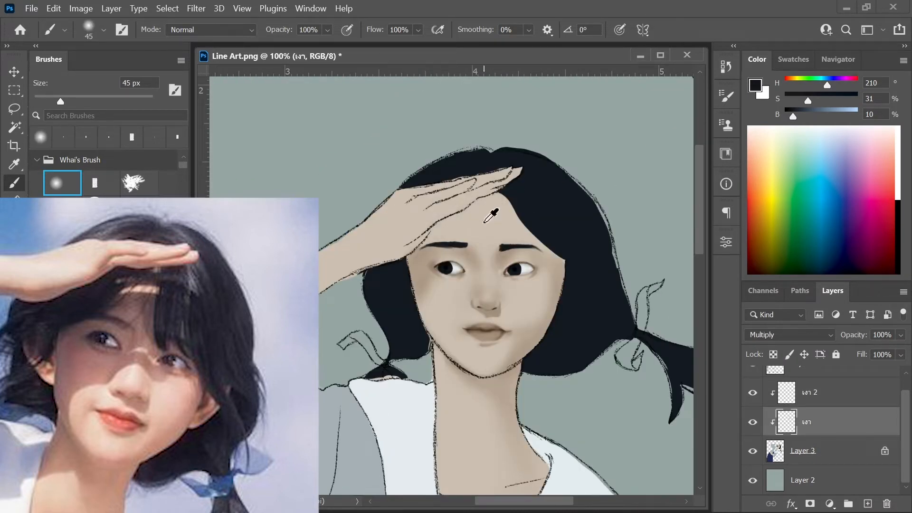
pyautogui.keyDown('alt'); pyautogui.click(505, 206); pyautogui.keyUp('alt')
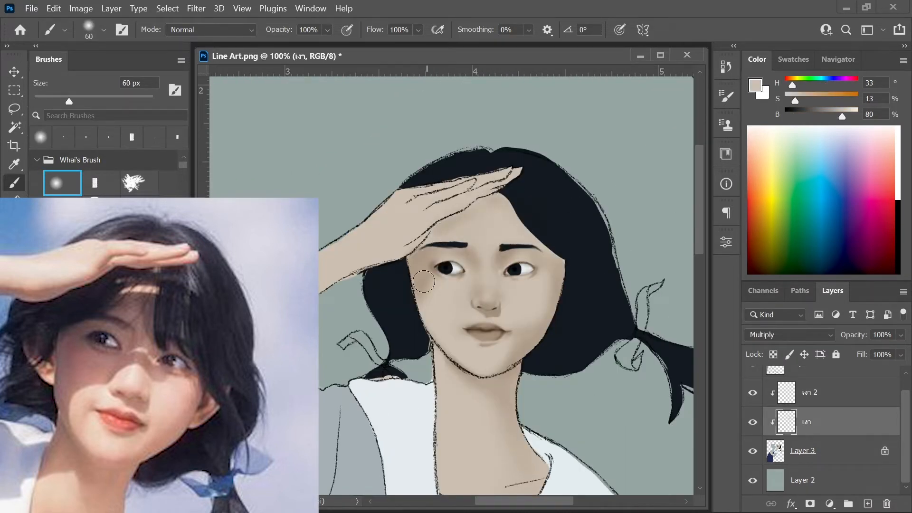
pyautogui.hotkey('ctrl', '-')
pyautogui.moveTo(524, 271); pyautogui.dragTo(525, 279)
pyautogui.hotkey('ctrl', 'z')
pyautogui.keyDown('ctrl'); pyautogui.click(818, 422); pyautogui.keyUp('ctrl')
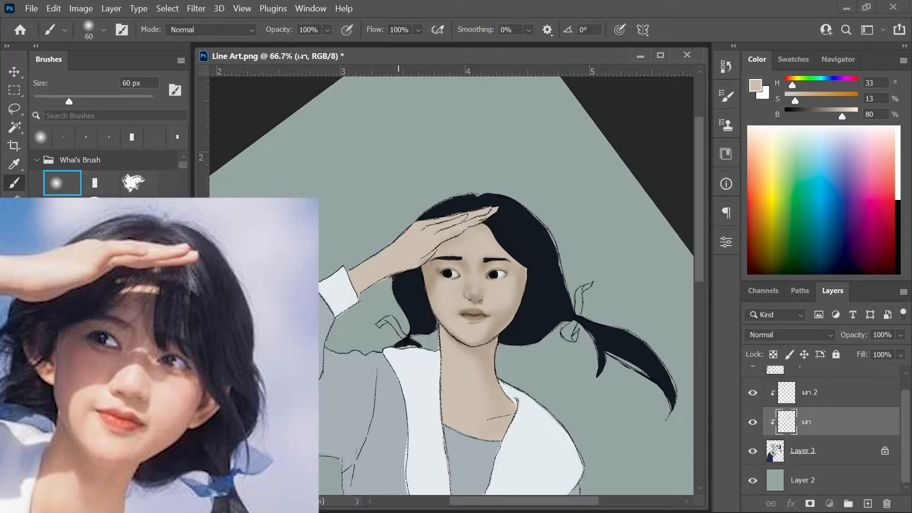
pyautogui.click(807, 422)
pyautogui.hotkey('ctrl', '+')
pyautogui.hotkey('ctrl', '+')
pyautogui.hotkey('ctrl', '+')
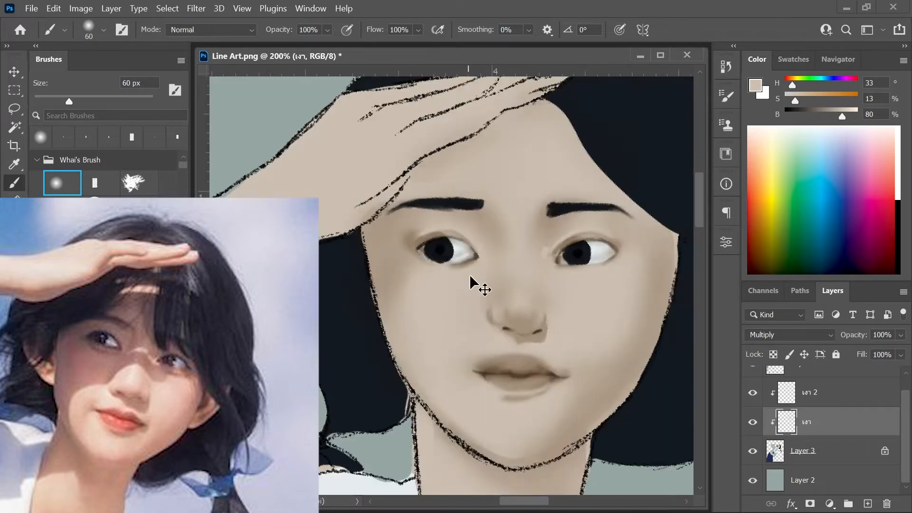
pyautogui.hotkey('ctrl', '1')
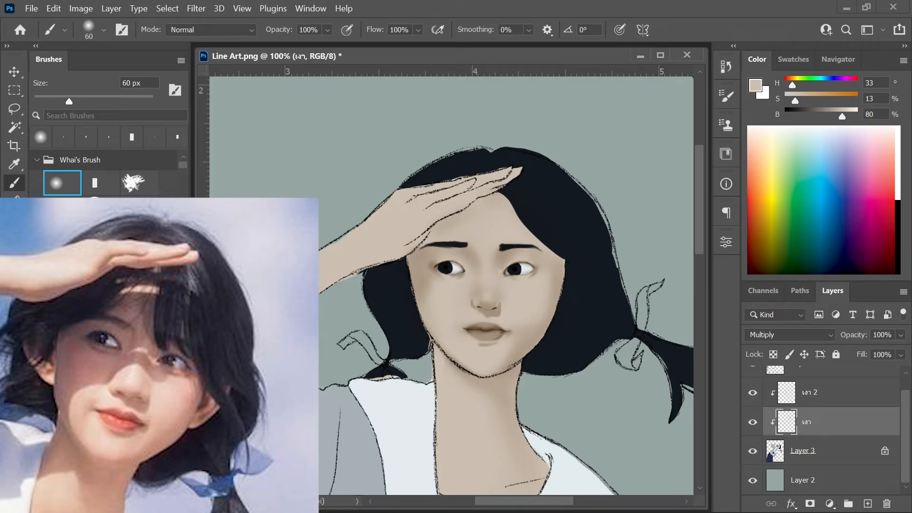
# Save the painting as demo.psd in the CTRL Z 2 folder.
pyautogui.hotkey('ctrl', 's')
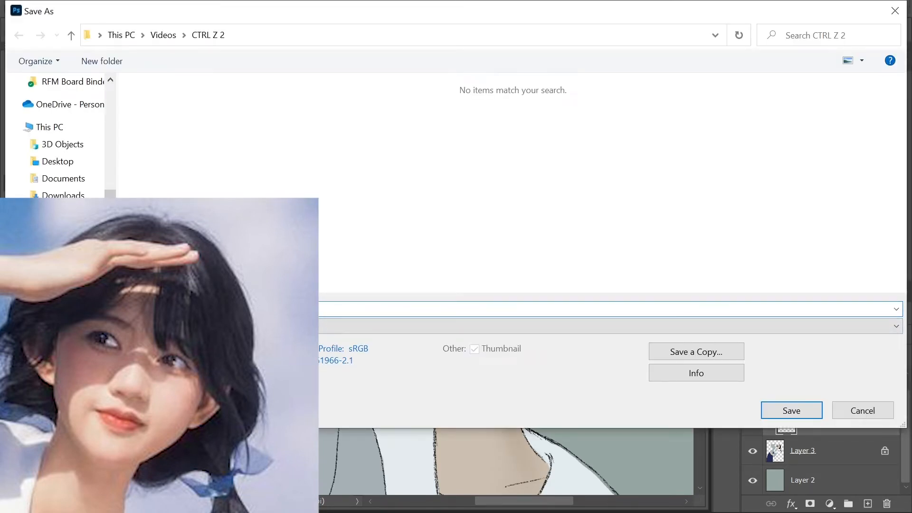
pyautogui.click(804, 407)
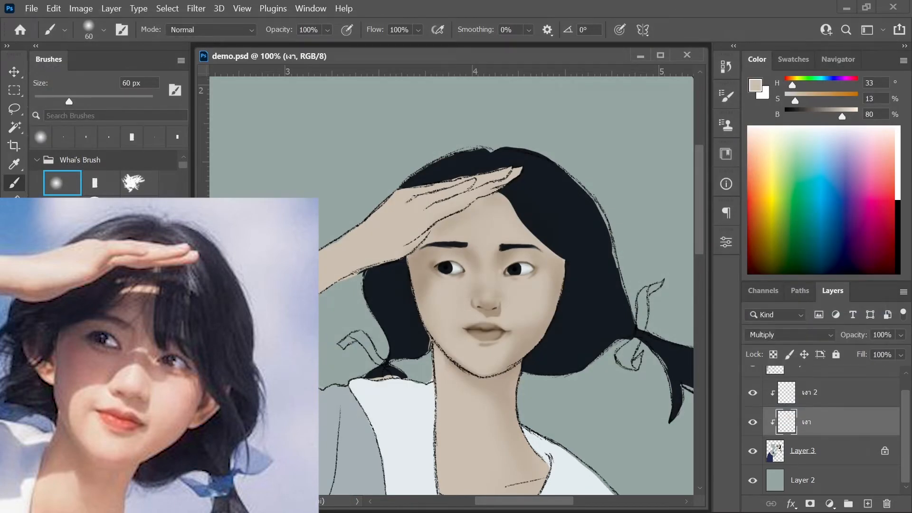
# Hide the Layer 1 line art and set up a 6 px rectangular brush in brown sampled from the cheek on the เงา 2 layer.
pyautogui.scroll(1, 752, 383)
pyautogui.click(752, 381)
pyautogui.click(752, 381)
pyautogui.click(806, 411)
pyautogui.click(100, 183)
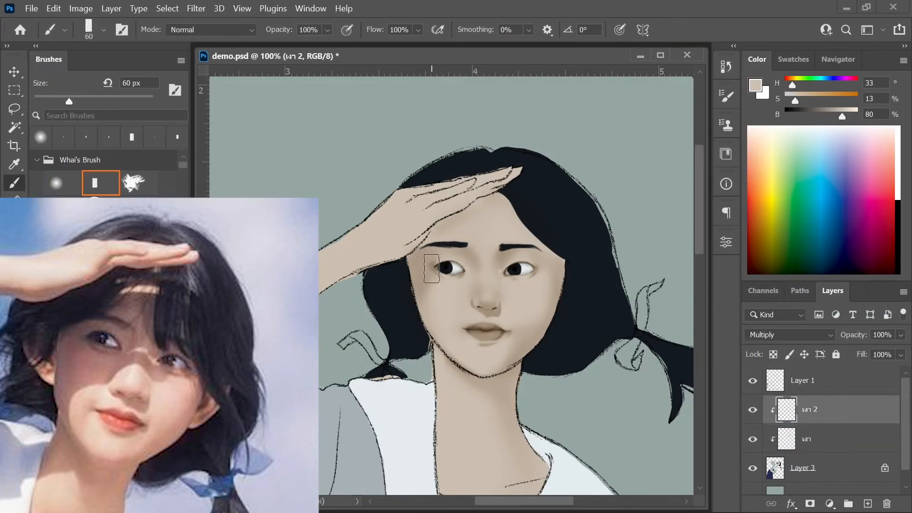
pyautogui.keyDown('alt'); pyautogui.click(439, 307); pyautogui.keyUp('alt')
pyautogui.hotkey('ctrl', '+')
pyautogui.scroll(-3, 486, 303)
pyautogui.press('[')
pyautogui.press('[')
pyautogui.press('[')
pyautogui.press('[')
pyautogui.press('[')
pyautogui.press('[')
pyautogui.press('[')
pyautogui.press('[')
pyautogui.press('[')
pyautogui.press('[')
pyautogui.press('[')
pyautogui.press('[')
pyautogui.press('[')
pyautogui.click(753, 381)
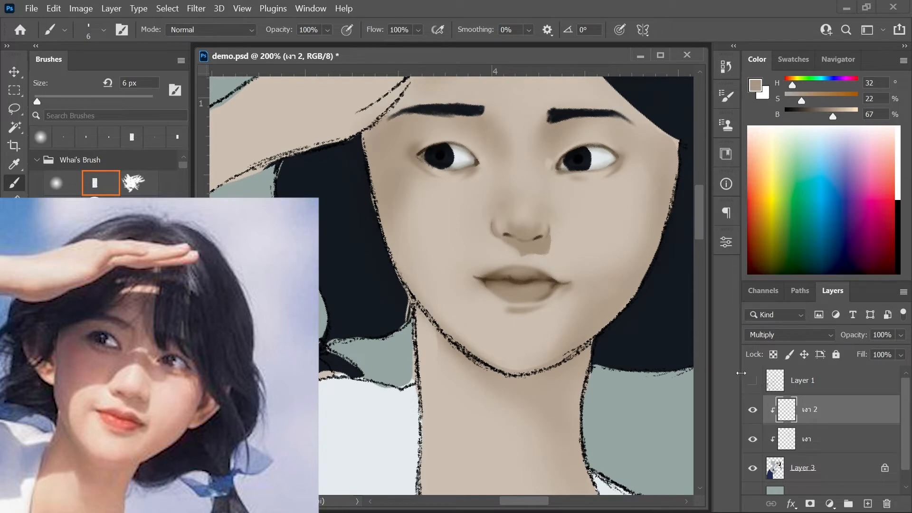
# Define the jawline against the neck on the เงา 2 layer with the rectangular brush at 3 px in the sampled brown.
pyautogui.press('[')
pyautogui.press('[')
pyautogui.press('[')
pyautogui.hotkey('ctrl', '-')
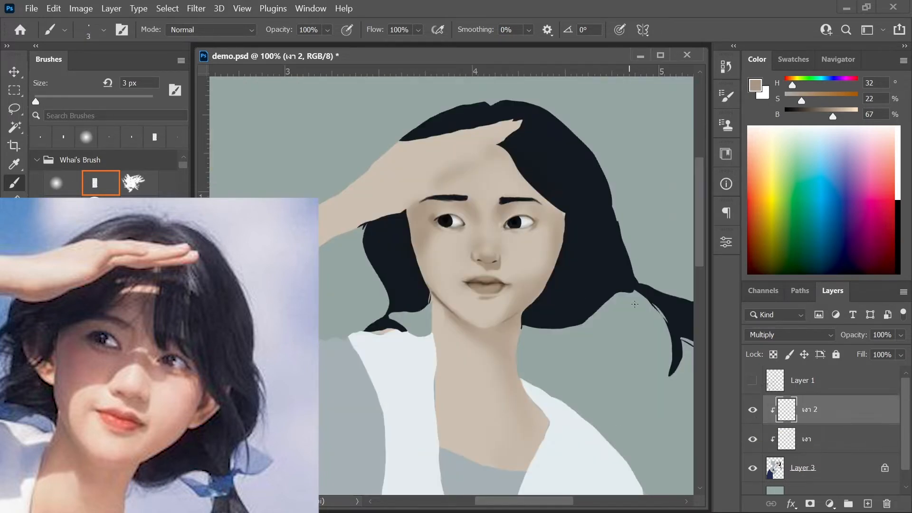
pyautogui.hotkey('ctrl', '-')
pyautogui.hotkey('ctrl', '+')
# Define both side edges of the face on the เงา 2 layer with the rectangular brush at 2–5 px in the sampled brown.
pyautogui.moveTo(410, 234); pyautogui.dragTo(418, 262)
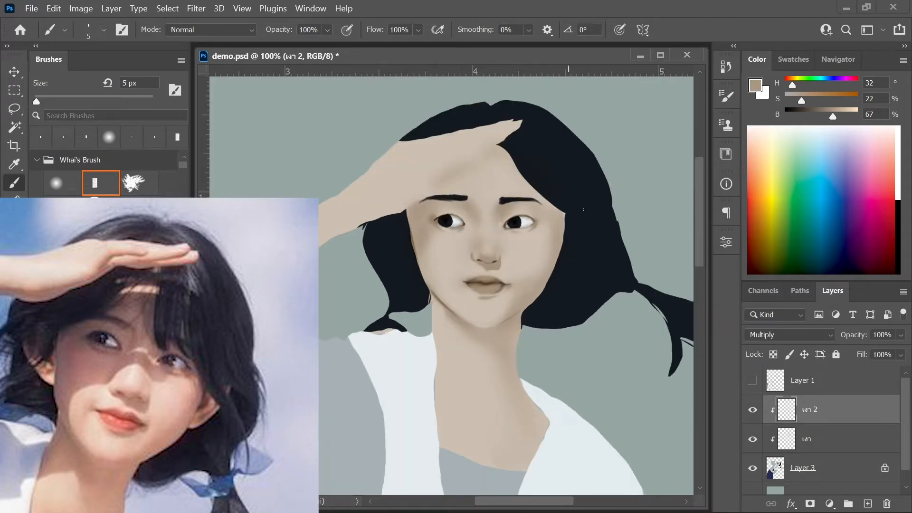
pyautogui.moveTo(552, 266); pyautogui.dragTo(533, 303)
pyautogui.moveTo(406, 209); pyautogui.dragTo(408, 224)
pyautogui.hotkey('ctrl', '-')
pyautogui.hotkey('ctrl', '+')
pyautogui.hotkey('ctrl', '+')
pyautogui.press('[')
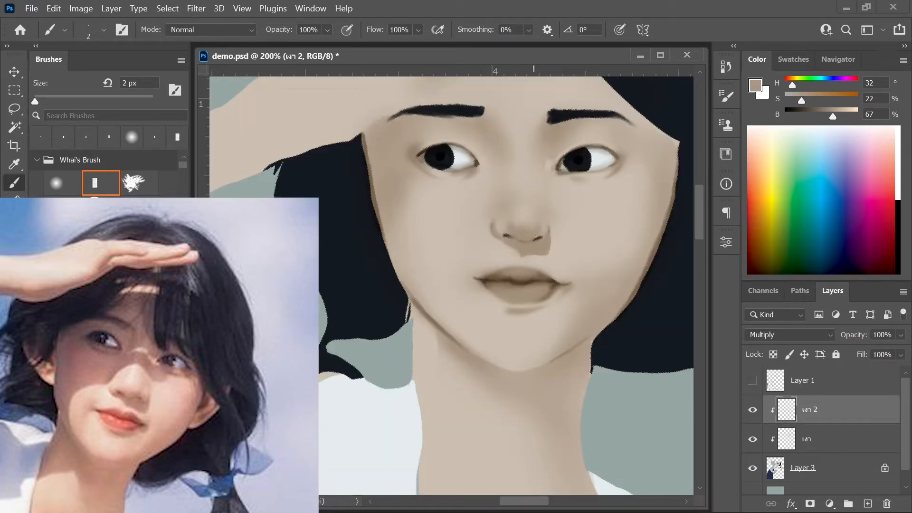
pyautogui.hotkey('ctrl', '-')
pyautogui.hotkey('ctrl', '+')
# Soften the shading around the mouth and chin on the เงา layer with the soft round brush at 9–15 px in sampled skin tones.
pyautogui.click(56, 183)
pyautogui.press(']')
pyautogui.press(']')
pyautogui.press(']')
pyautogui.press(']')
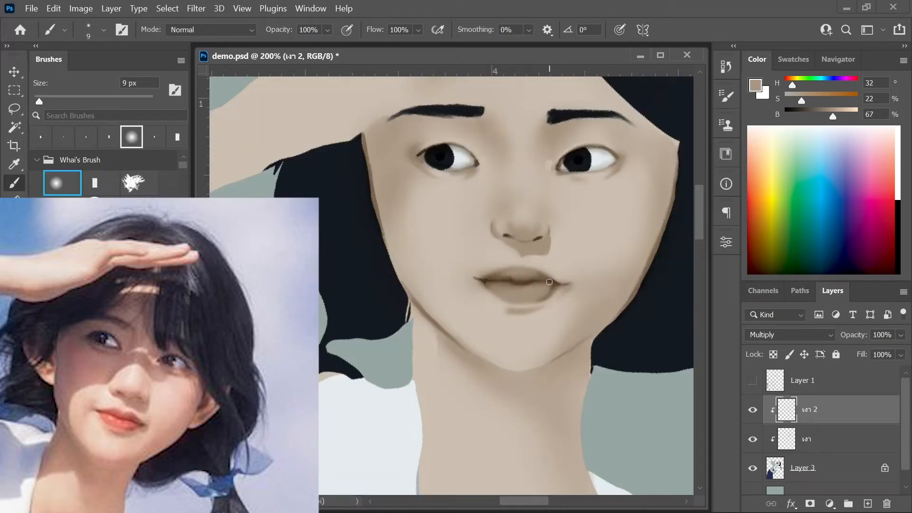
pyautogui.keyDown('shift'); pyautogui.click(829, 441); pyautogui.keyUp('shift')
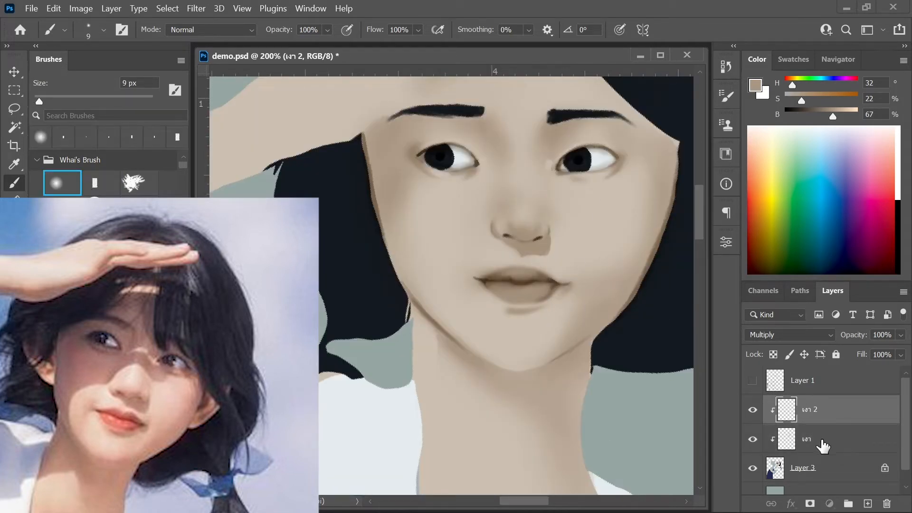
pyautogui.click(823, 442)
pyautogui.keyDown('alt'); pyautogui.click(511, 329); pyautogui.keyUp('alt')
pyautogui.keyDown('alt'); pyautogui.click(510, 329); pyautogui.keyUp('alt')
pyautogui.press(']')
pyautogui.press(']')
pyautogui.press(']')
pyautogui.keyDown('alt'); pyautogui.click(542, 297); pyautogui.keyUp('alt')
pyautogui.press('[')
pyautogui.keyDown('alt'); pyautogui.click(536, 300); pyautogui.keyUp('alt')
pyautogui.hotkey('ctrl', '-')
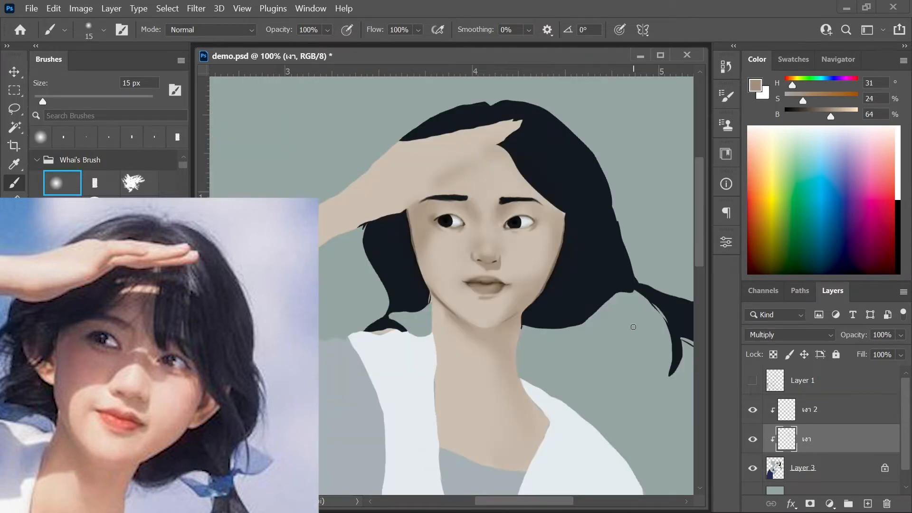
# Show the Layer 1 line art again and compare the whole figure with the reference photo.
pyautogui.hotkey('ctrl', '-')
pyautogui.click(752, 379)
pyautogui.scroll(-5, 697, 340)
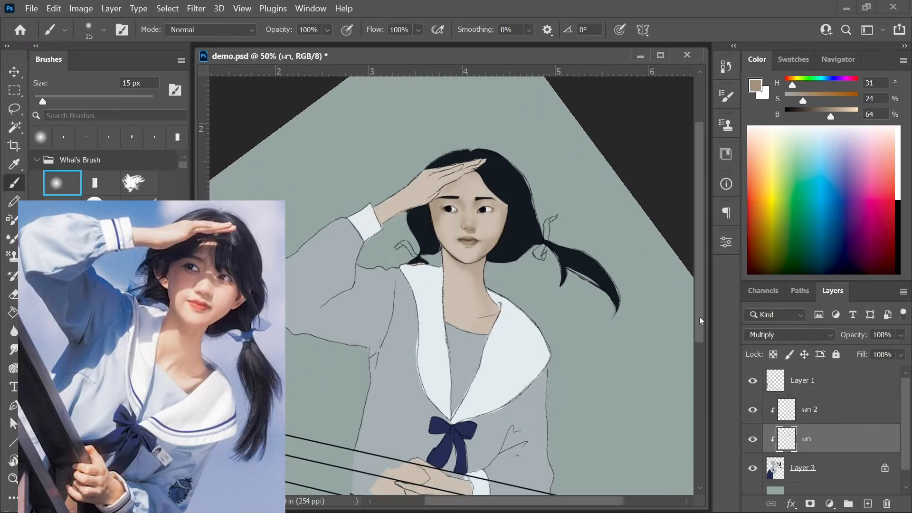
pyautogui.moveTo(698, 341); pyautogui.dragTo(696, 341)
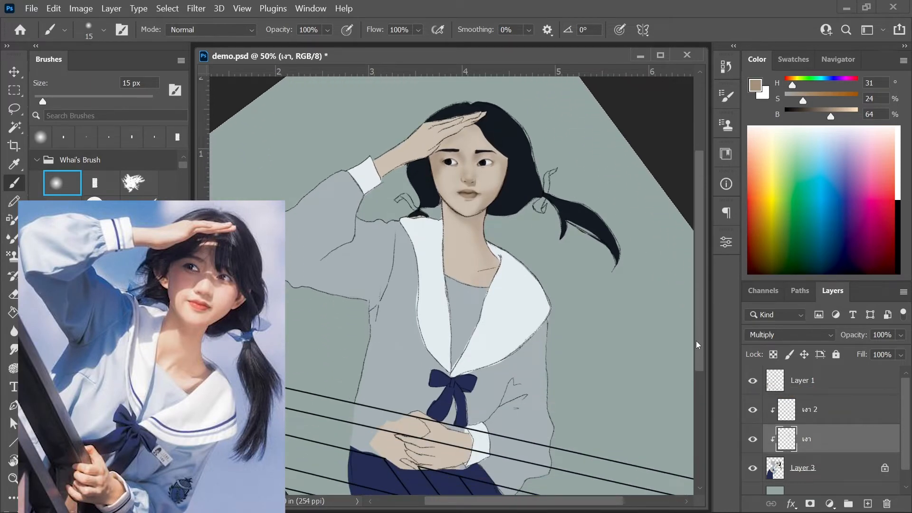
pyautogui.hotkey('ctrl', 'Tab')
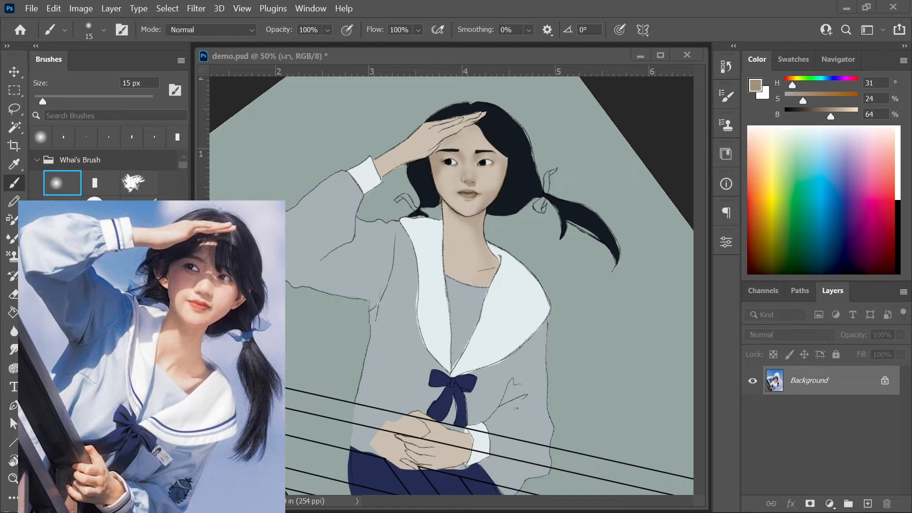
pyautogui.click(353, 61)
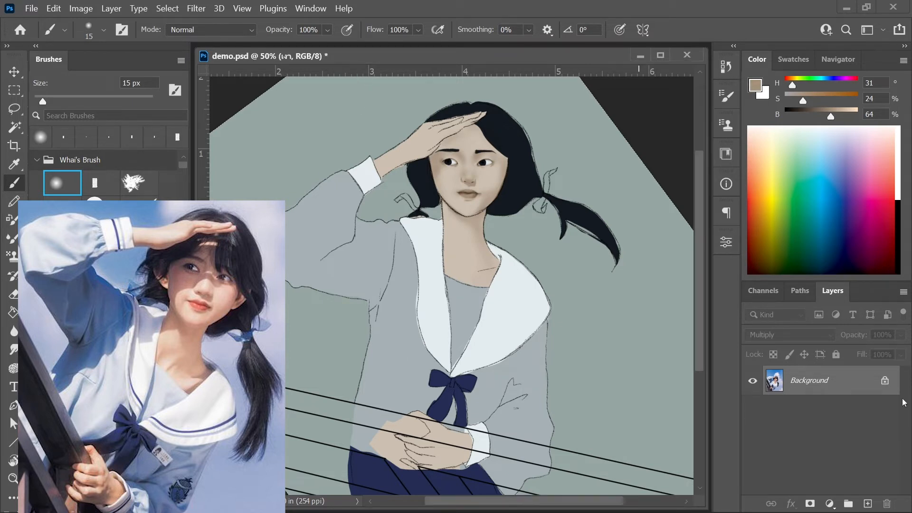
pyautogui.scroll(-1, 824, 442)
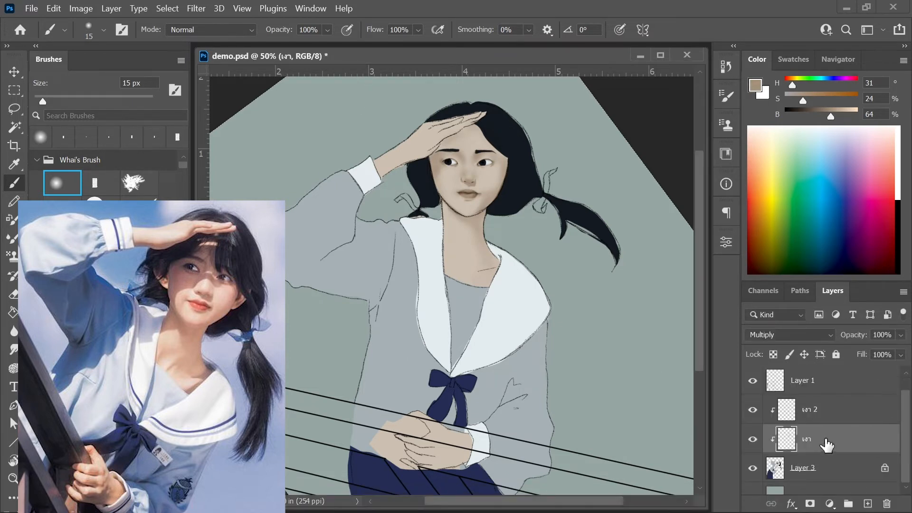
pyautogui.scroll(-2, 464, 357)
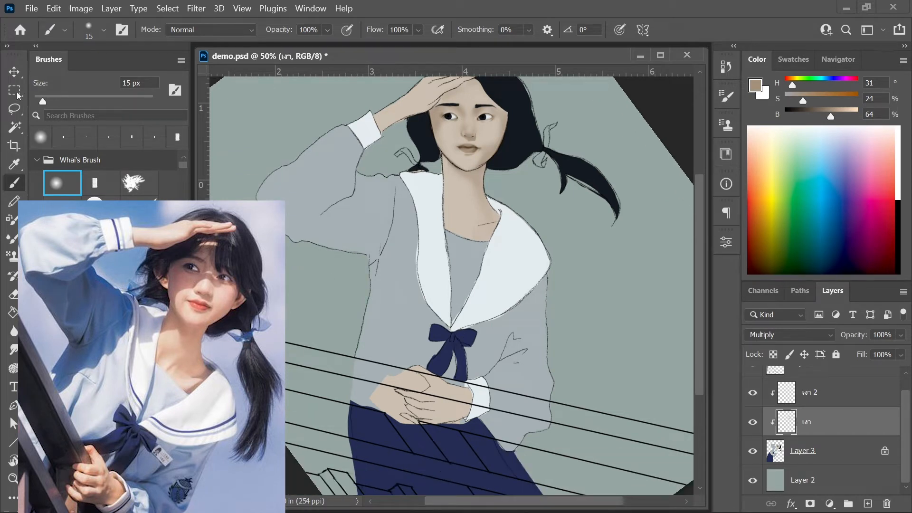
pyautogui.click(20, 109)
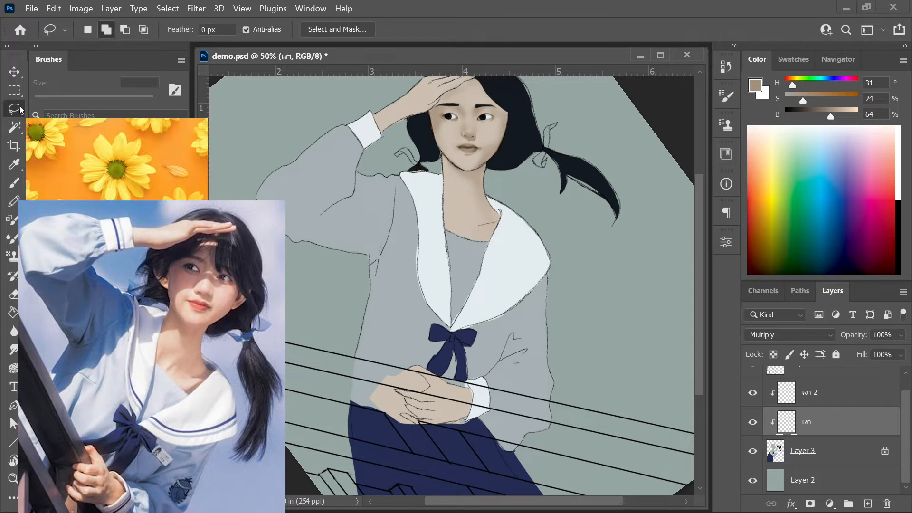
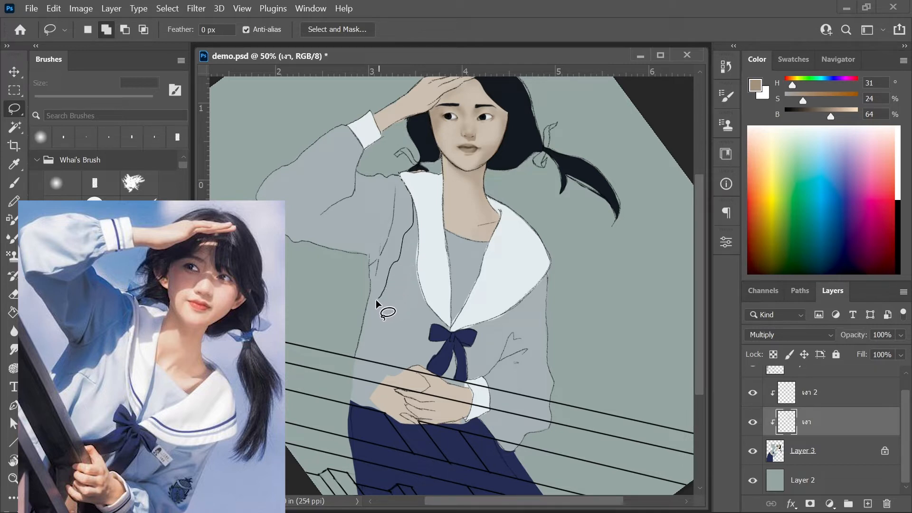
pyautogui.moveTo(370, 301); pyautogui.dragTo(372, 301)
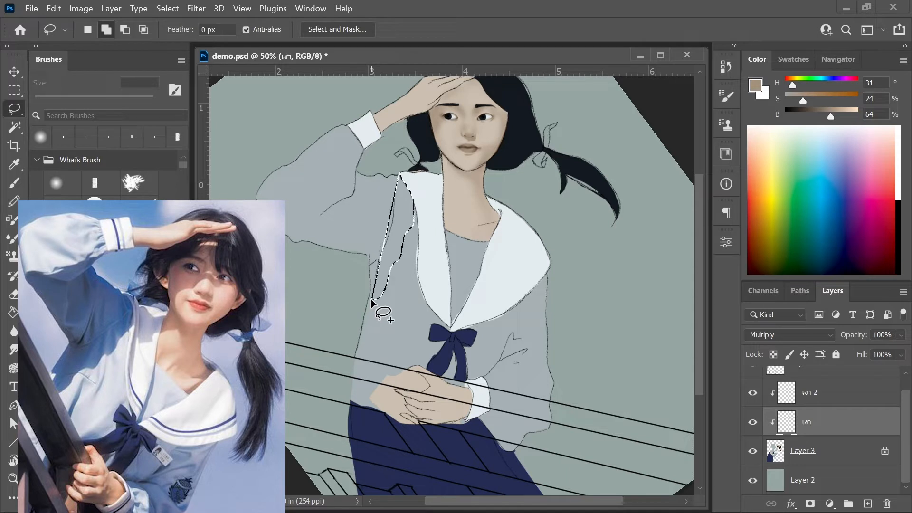
pyautogui.hotkey('ctrl', 'd')
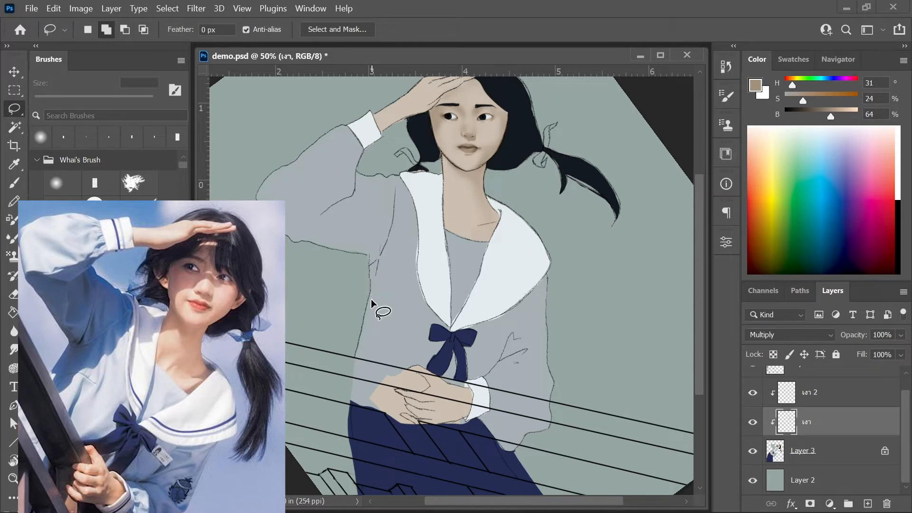
# Lasso the lowered arm's sleeve around the cuff and bow as a shading area on the เงา layer.
pyautogui.moveTo(699, 266); pyautogui.dragTo(699, 283)
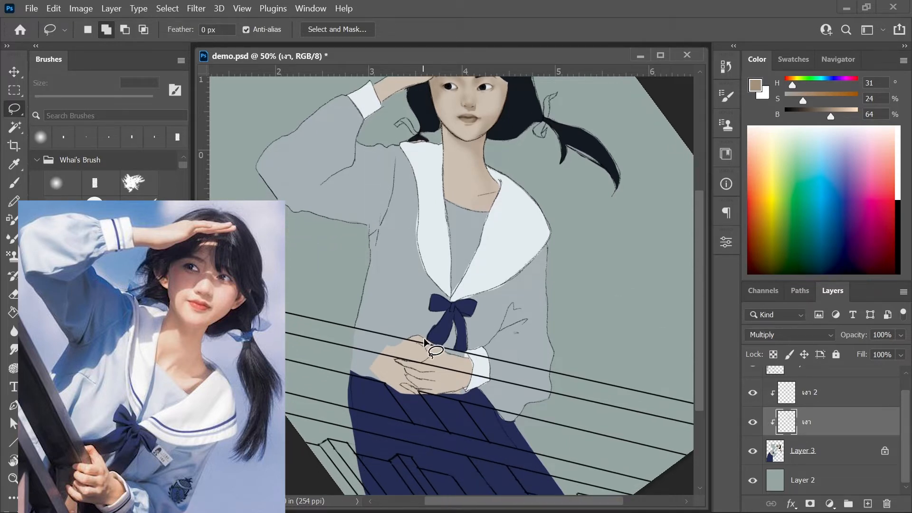
pyautogui.moveTo(441, 315)
pyautogui.mouseDown()
pyautogui.moveTo(532, 273)
pyautogui.moveTo(602, 317)
pyautogui.moveTo(532, 429)
pyautogui.moveTo(489, 355)
pyautogui.moveTo(472, 362)
pyautogui.moveTo(463, 353)
pyautogui.mouseUp()
pyautogui.moveTo(481, 386)
pyautogui.mouseDown()
pyautogui.moveTo(508, 427)
pyautogui.moveTo(523, 418)
pyautogui.mouseUp()
pyautogui.moveTo(444, 346)
pyautogui.mouseDown()
pyautogui.moveTo(425, 336)
pyautogui.moveTo(446, 308)
pyautogui.mouseUp()
# Shade inside the sleeve selection with the soft round brush at 200 px in blue-grey sampled from the shirt, and deselect.
pyautogui.press('b')
pyautogui.keyDown('alt'); pyautogui.click(499, 304); pyautogui.keyUp('alt')
pyautogui.press(']')
pyautogui.press(']')
pyautogui.press(']')
pyautogui.press(']')
pyautogui.press(']')
pyautogui.press(']')
pyautogui.press(']')
pyautogui.press(']')
pyautogui.press(']')
pyautogui.press(']')
pyautogui.press(']')
pyautogui.press(']')
pyautogui.hotkey('ctrl', '-')
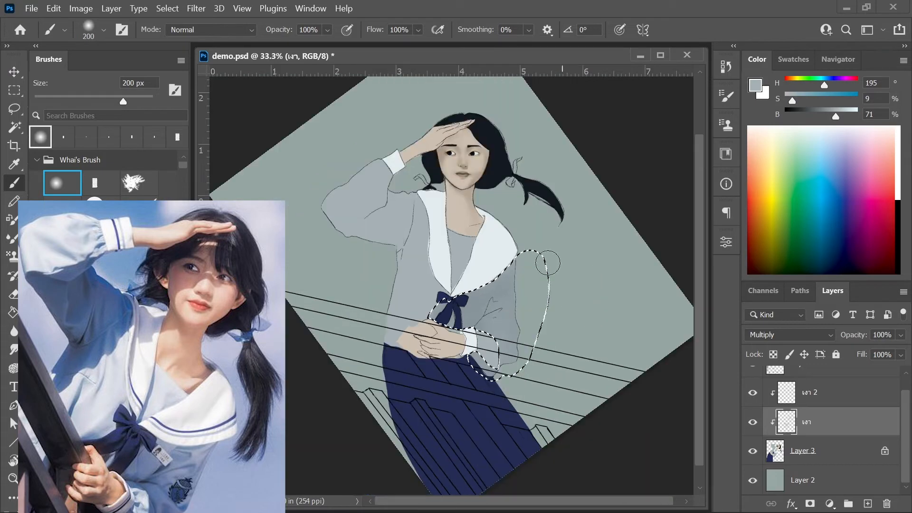
pyautogui.hotkey('ctrl', 'Tab')
pyautogui.click(527, 306)
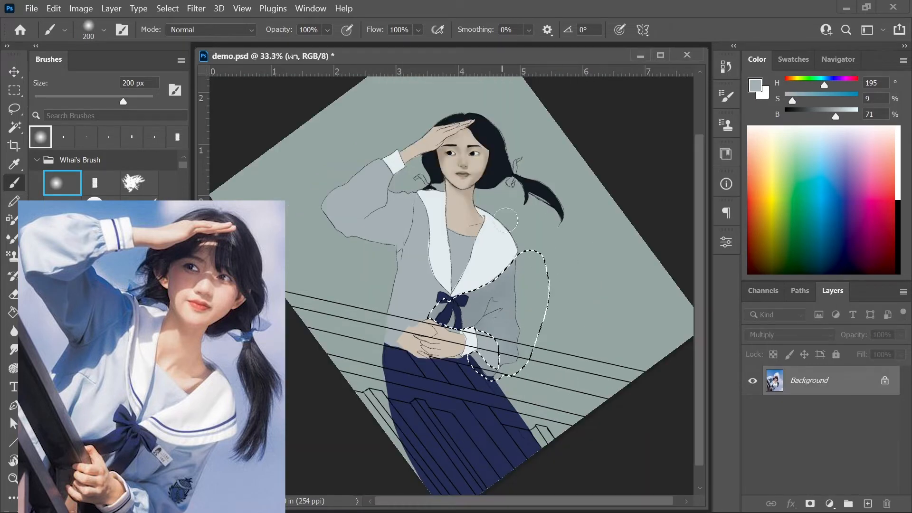
pyautogui.hotkey('ctrl', 'd')
# Shade the shirt's shoulder beside the collar on the เงา layer with the soft round brush at 45 px.
pyautogui.press('[')
pyautogui.press('[')
pyautogui.press('[')
pyautogui.press('[')
pyautogui.press('[')
pyautogui.press('[')
pyautogui.press('[')
pyautogui.press('[')
pyautogui.press('[')
pyautogui.press('[')
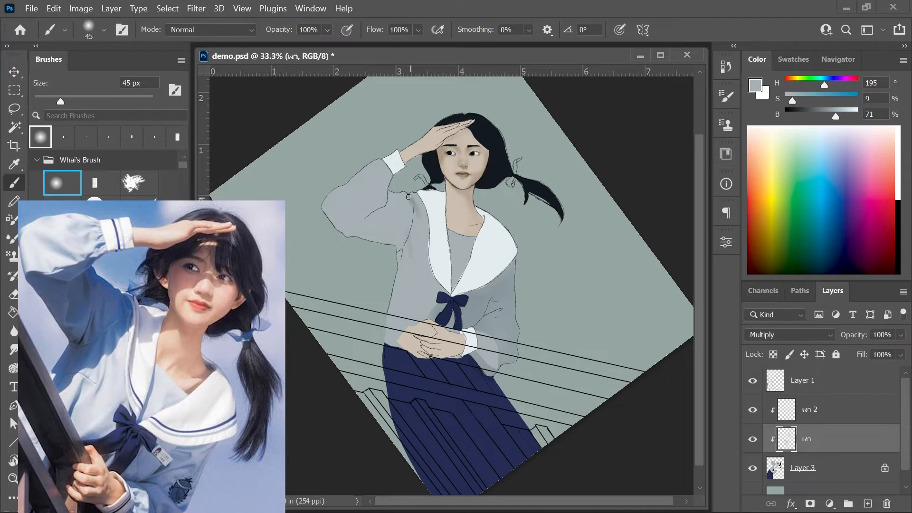
# Shade the shirt's side below the raised arm on the เงา layer with the soft round brush at 50 px in the sampled blue-grey.
pyautogui.press(']')
pyautogui.press(']')
pyautogui.press(']')
pyautogui.press(']')
pyautogui.press(']')
pyautogui.press('[')
pyautogui.press('[')
pyautogui.press('[')
pyautogui.press('[')
pyautogui.press('[')
pyautogui.press('[')
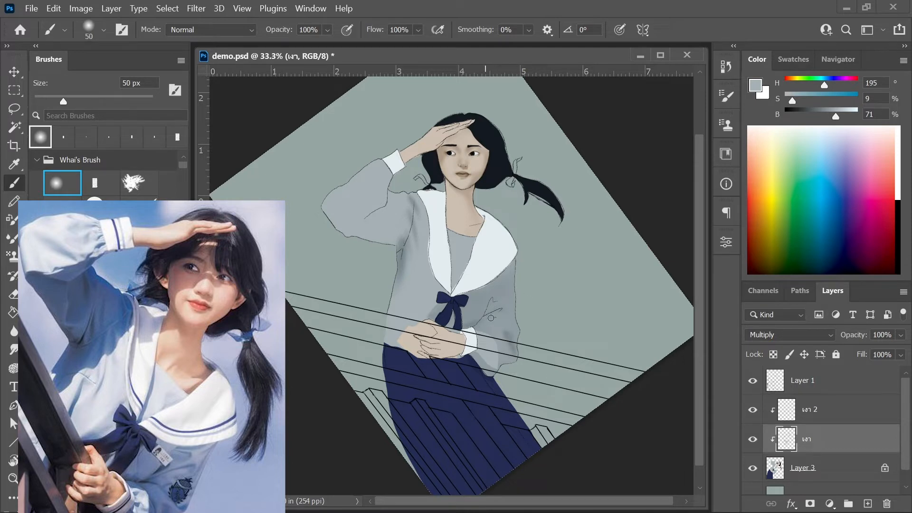
# Hide the Layer 1 line art and paint soft folds on the lowered arm's sleeve with the soft round brush at 40–50 px.
pyautogui.click(752, 380)
pyautogui.press('[')
pyautogui.press('[')
pyautogui.press(']')
pyautogui.press(']')
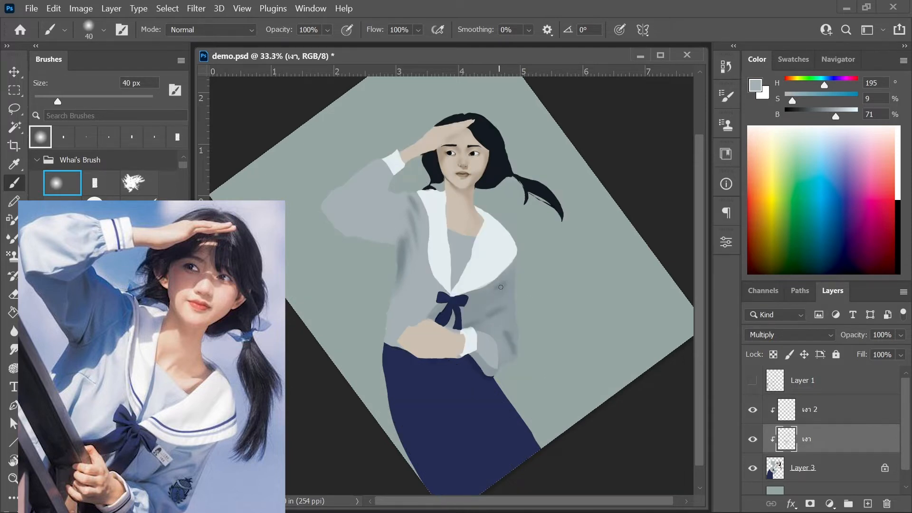
pyautogui.moveTo(472, 355); pyautogui.dragTo(476, 360)
pyautogui.press(']')
pyautogui.press(']')
pyautogui.press(']')
pyautogui.press('[')
pyautogui.press('[')
pyautogui.press('[')
pyautogui.press(']')
pyautogui.press(']')
pyautogui.press(']')
pyautogui.press(']')
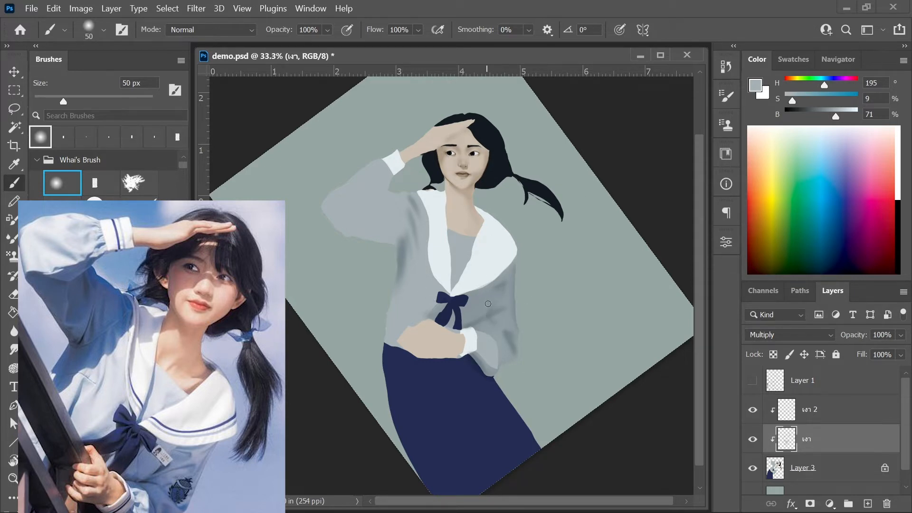
# Paint soft folds along the raised arm's sleeve on the เงา layer and show the Layer 1 line art again.
pyautogui.press('[')
pyautogui.press('[')
pyautogui.press('[')
pyautogui.press('[')
pyautogui.moveTo(353, 222); pyautogui.dragTo(369, 218)
pyautogui.click(752, 380)
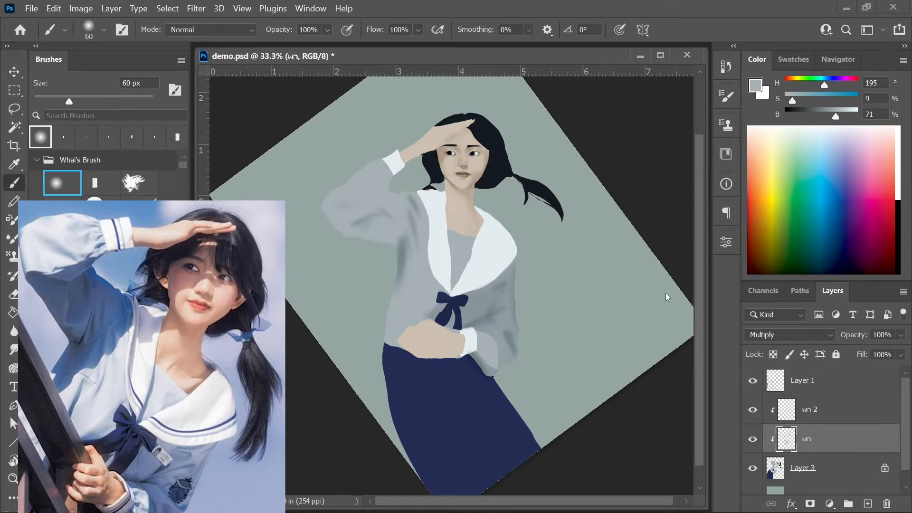
# Broaden the soft shading around the raised arm's underarm and the shirt front with the soft round brush at 80 px.
pyautogui.press(']')
pyautogui.press(']')
pyautogui.press(']')
pyautogui.press(']')
pyautogui.moveTo(399, 226)
pyautogui.mouseDown()
pyautogui.moveTo(380, 237)
pyautogui.moveTo(397, 232)
pyautogui.mouseUp()
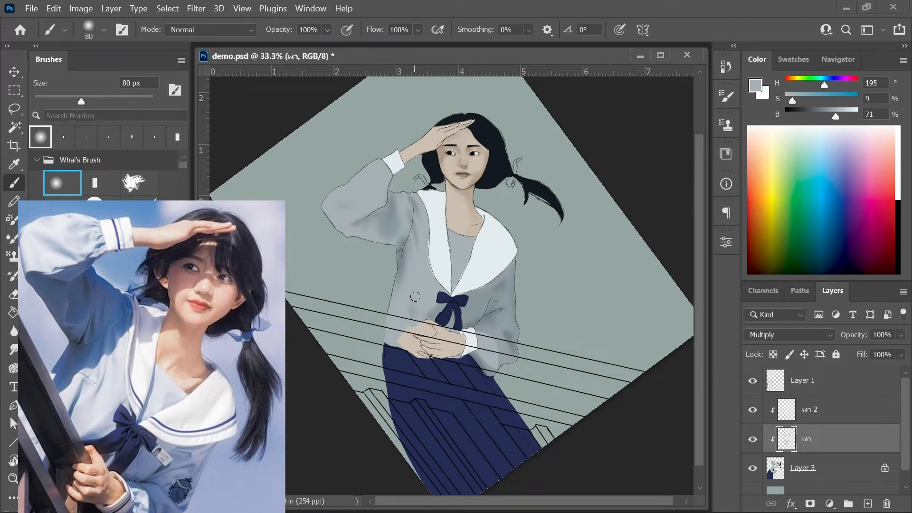
# Fill lassoed hard-edged shadows at the neckline, under the raised arm and on the lowered sleeve's fold in blue-grey on the เงา 2 layer.
pyautogui.press('l')
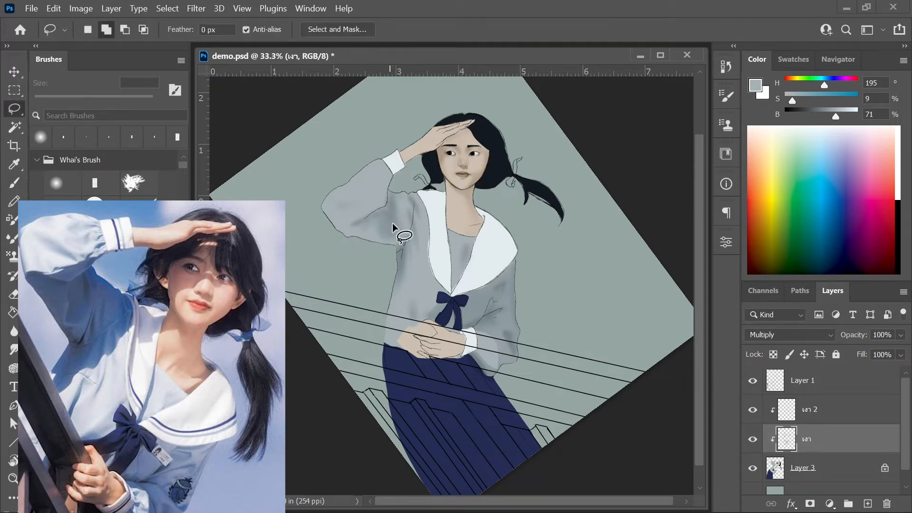
pyautogui.hotkey('alt', ']')
pyautogui.moveTo(448, 229)
pyautogui.mouseDown()
pyautogui.moveTo(452, 292)
pyautogui.moveTo(447, 227)
pyautogui.mouseUp()
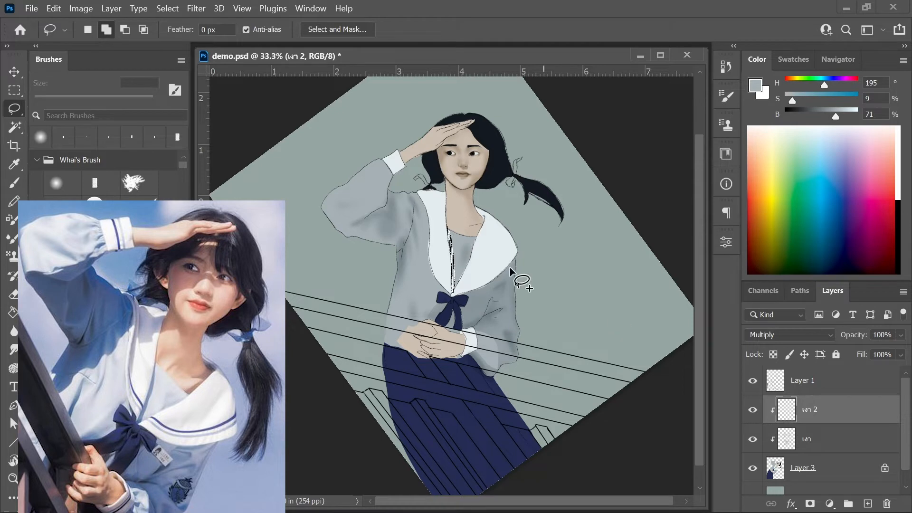
pyautogui.moveTo(387, 187)
pyautogui.mouseDown()
pyautogui.moveTo(349, 223)
pyautogui.moveTo(354, 241)
pyautogui.moveTo(408, 290)
pyautogui.moveTo(425, 253)
pyautogui.moveTo(418, 190)
pyautogui.mouseUp()
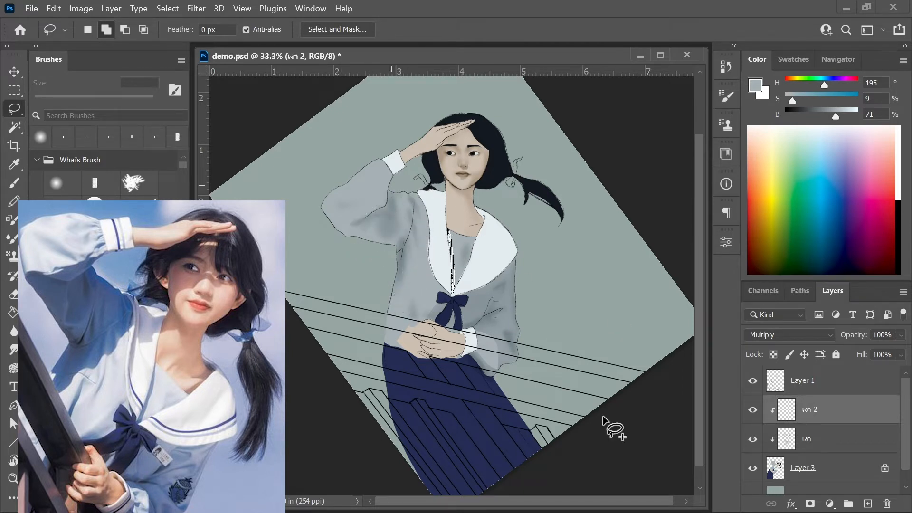
pyautogui.moveTo(493, 304)
pyautogui.mouseDown()
pyautogui.moveTo(485, 327)
pyautogui.moveTo(492, 305)
pyautogui.mouseUp()
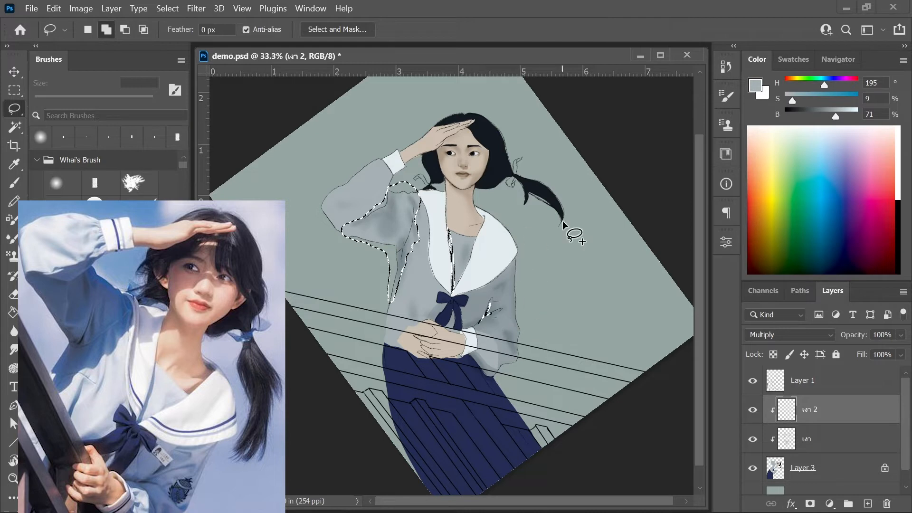
pyautogui.hotkey('alt', 'BackSpace')
pyautogui.hotkey('ctrl', 'd')
# Refine the lowered sleeve's fold shadow near the cuff on the เงา 2 layer with the rectangular brush reduced to 15 px.
pyautogui.press('b')
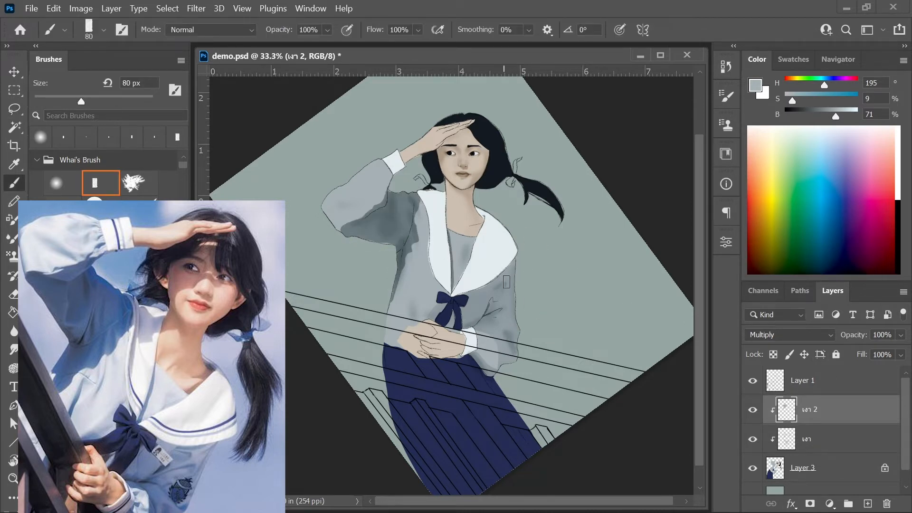
pyautogui.press('[')
pyautogui.press('[')
pyautogui.press('[')
pyautogui.press('[')
pyautogui.press('[')
pyautogui.press('[')
pyautogui.hotkey('ctrl', '+')
pyautogui.press('[')
pyautogui.press('[')
pyautogui.click(484, 347)
pyautogui.press('[')
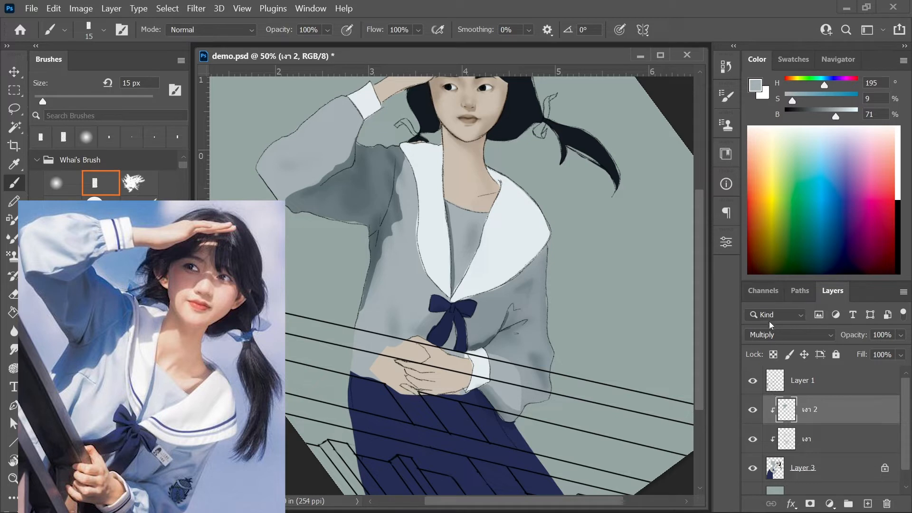
# Check the shadows without the line art and add crisp folds to the lowered sleeve's outer side with the rectangular brush at 10–15 px.
pyautogui.click(752, 381)
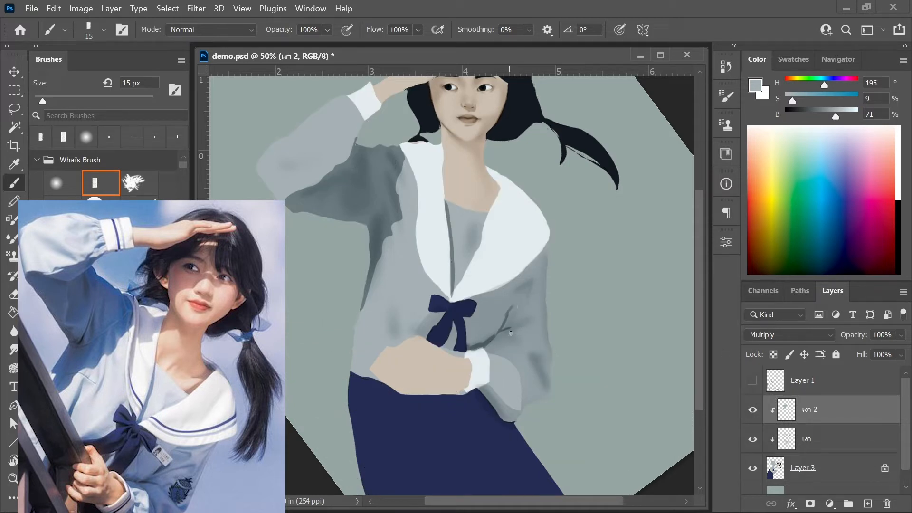
pyautogui.click(752, 381)
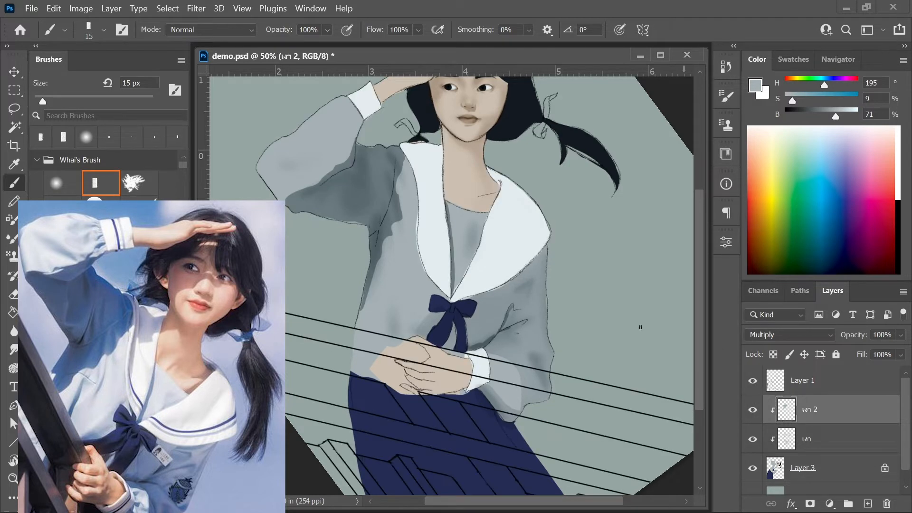
pyautogui.press('[')
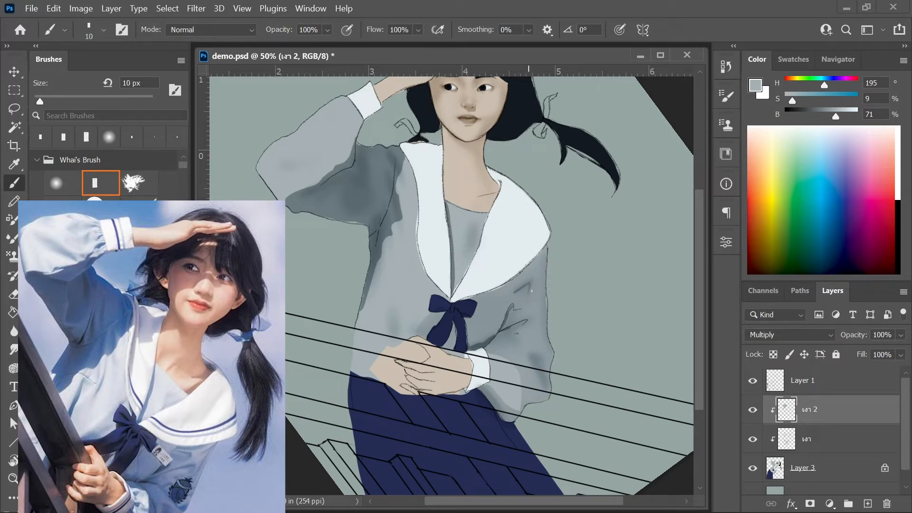
pyautogui.press(']')
pyautogui.press(']')
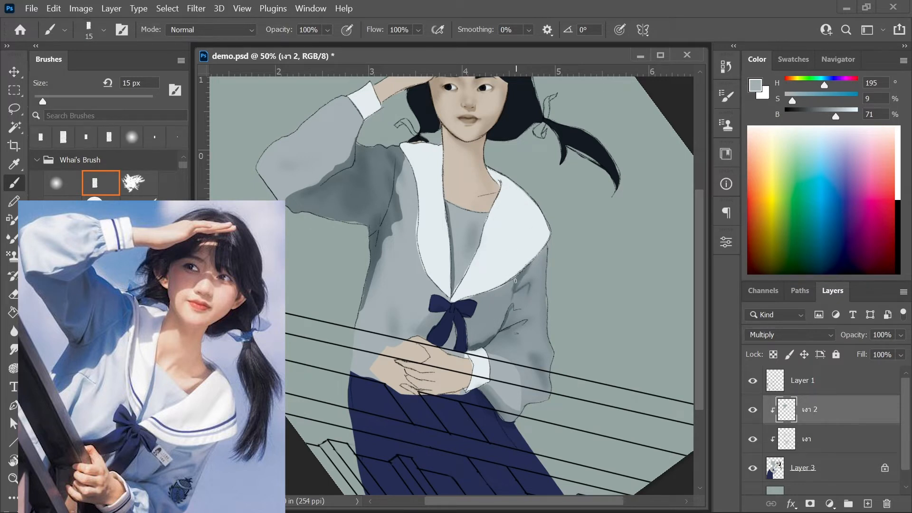
pyautogui.moveTo(546, 391); pyautogui.dragTo(543, 362)
pyautogui.press(']')
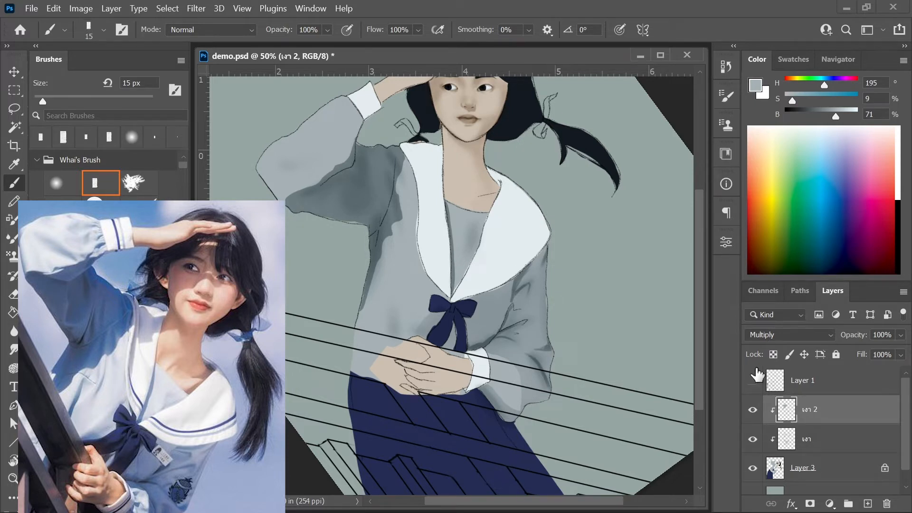
# Paint fold shadows beside the lowered sleeve's cuff on the เงา 2 layer with the rectangular brush at 10–20 px, erasing their edges without the line art.
pyautogui.click(753, 380)
pyautogui.press('[')
pyautogui.press('[')
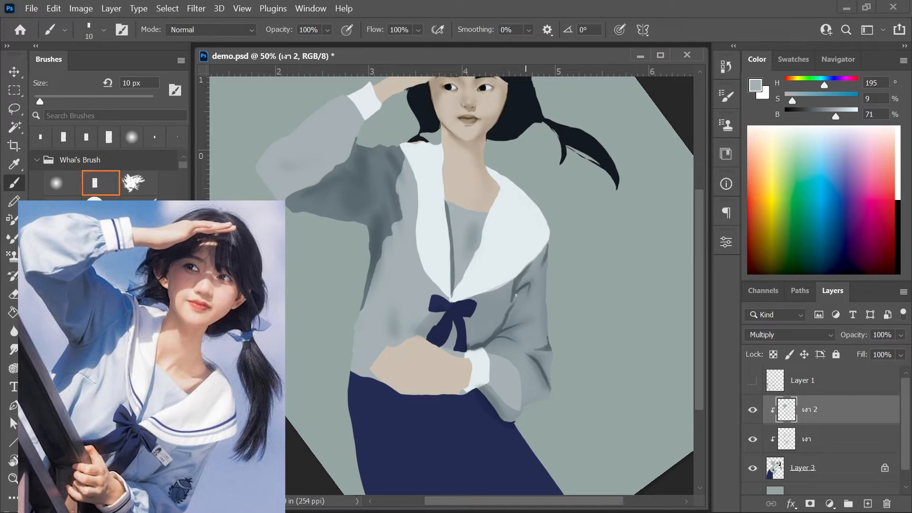
pyautogui.press(']')
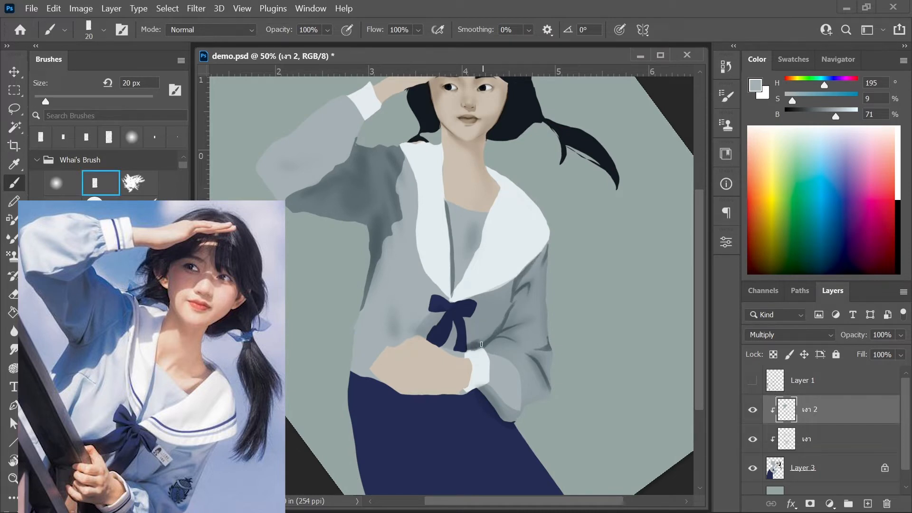
pyautogui.moveTo(495, 361); pyautogui.dragTo(491, 380)
pyautogui.press('[')
pyautogui.press('[')
pyautogui.press('[')
pyautogui.press('e')
pyautogui.moveTo(489, 381); pyautogui.dragTo(488, 363)
pyautogui.press('b')
# Add darker blue-grey folds sampled from the shirt to the raised arm's underarm with the rectangular brush at 15–20 px, using the line art as guide.
pyautogui.click(752, 380)
pyautogui.keyDown('alt'); pyautogui.click(379, 175); pyautogui.keyUp('alt')
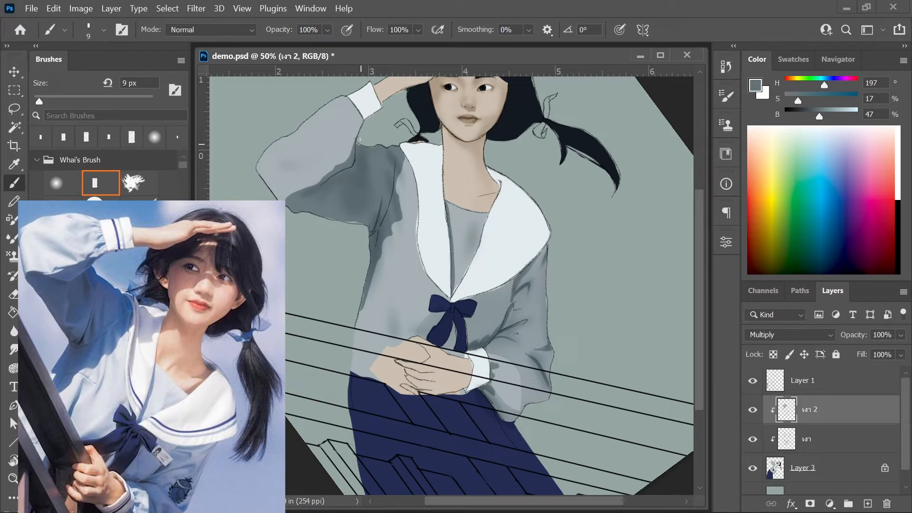
pyautogui.press(']')
pyautogui.press(']')
pyautogui.moveTo(308, 196)
pyautogui.mouseDown()
pyautogui.moveTo(322, 185)
pyautogui.moveTo(318, 191)
pyautogui.mouseUp()
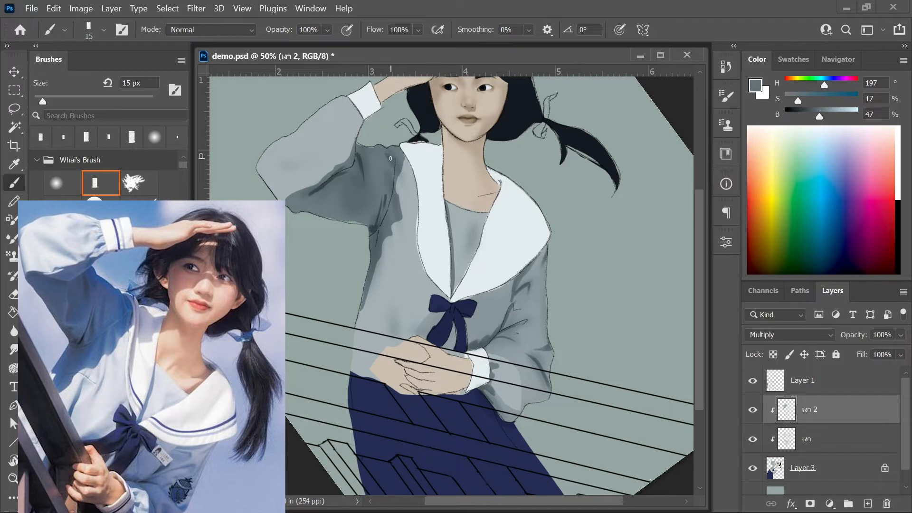
pyautogui.press(']')
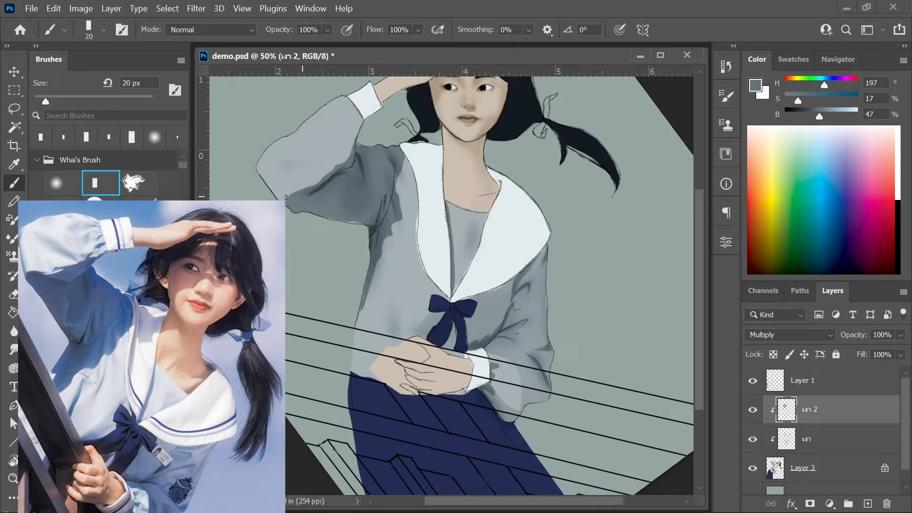
pyautogui.moveTo(292, 197); pyautogui.dragTo(311, 191)
# Soften the raised sleeve's elbow shading with the 35 px soft brush, hide the line art and clean the fold edges with the small rectangular eraser.
pyautogui.press(',')
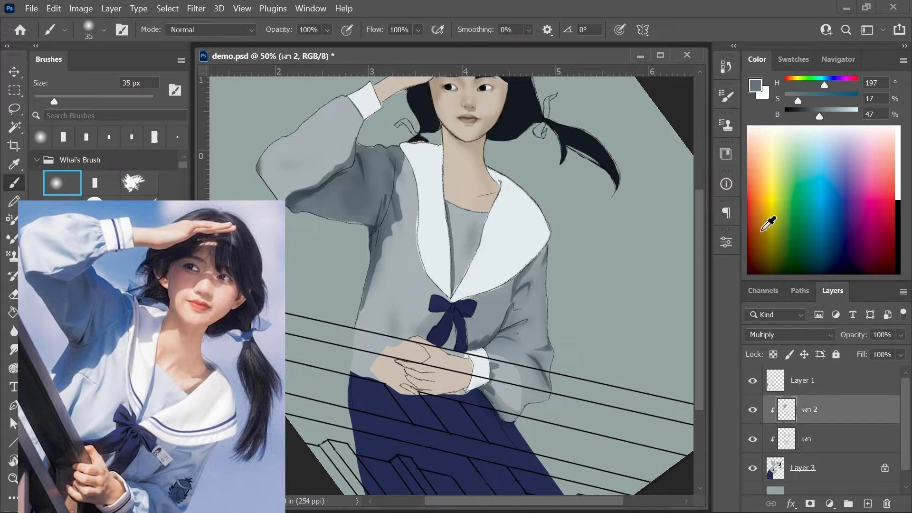
pyautogui.click(752, 380)
pyautogui.press('e')
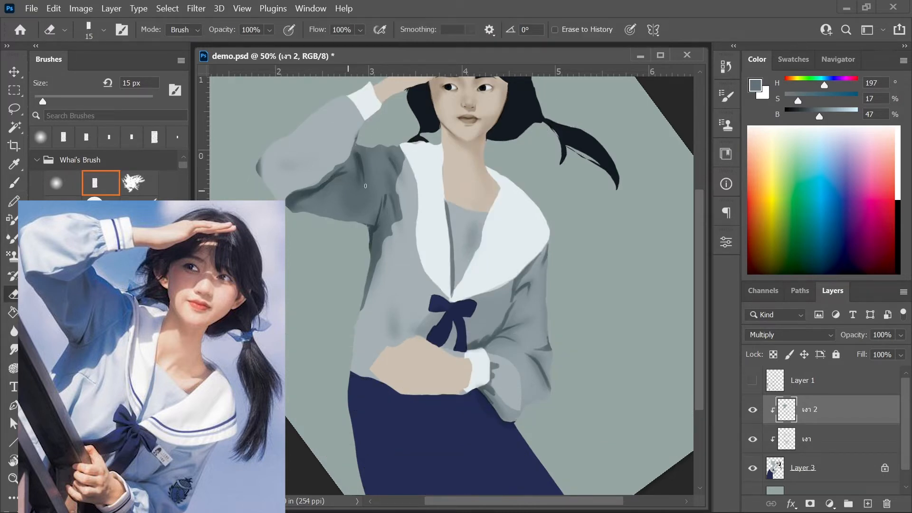
pyautogui.press('[')
pyautogui.press('[')
pyautogui.press('[')
pyautogui.click(752, 381)
pyautogui.click(752, 380)
pyautogui.press(']')
pyautogui.press(']')
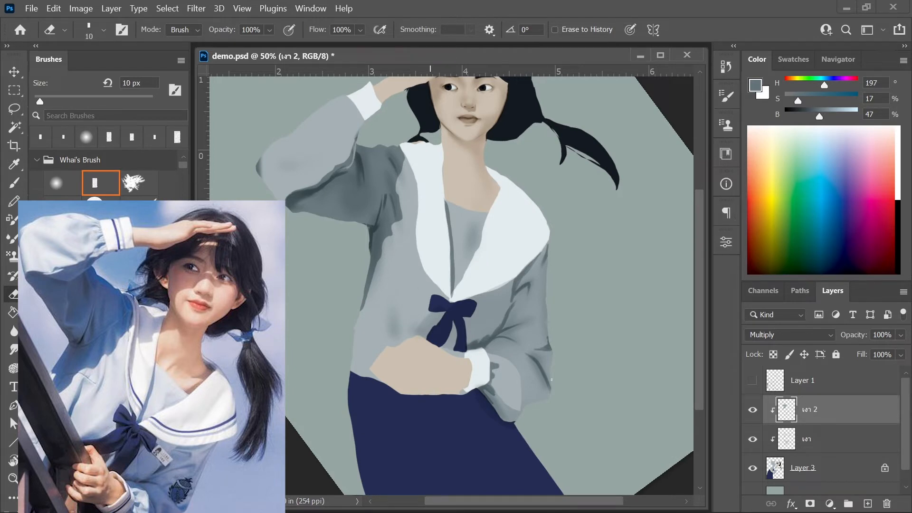
# Erase lighter streaks into the lowered sleeve's shading on the เงา layer with the rectangular eraser at 10–25 px.
pyautogui.click(831, 438)
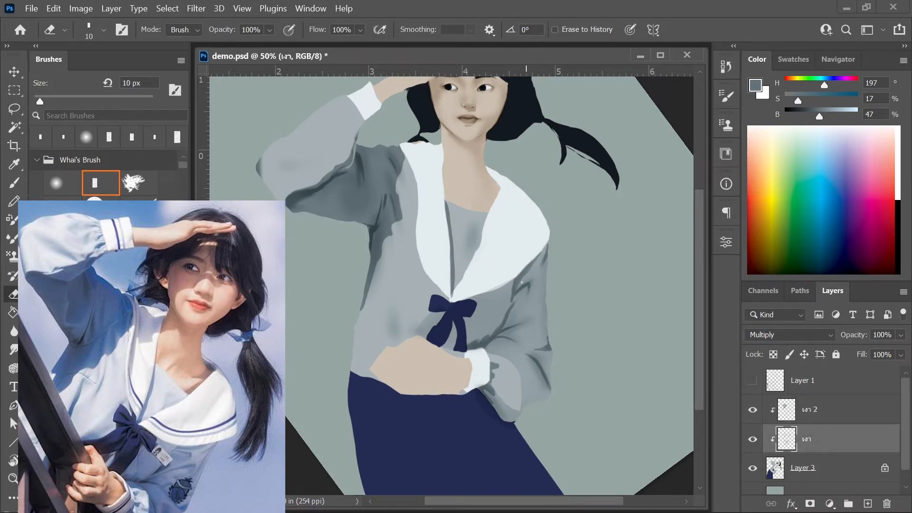
pyautogui.press(']')
pyautogui.press(']')
pyautogui.press(']')
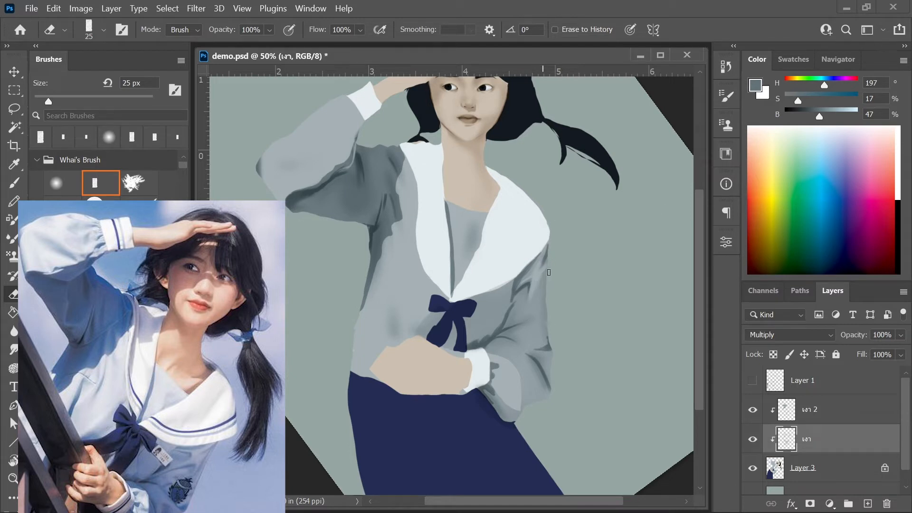
pyautogui.press('[')
pyautogui.press('[')
pyautogui.press('[')
pyautogui.moveTo(530, 353); pyautogui.dragTo(551, 350)
pyautogui.press('b')
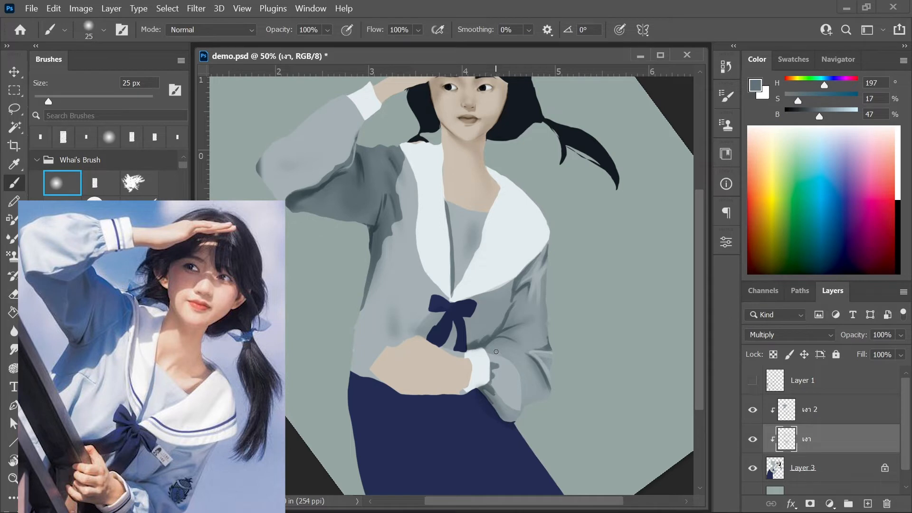
# Deepen the lowered sleeve's folds and outer edge on the เงา 2 layer with the soft round brush, enlarged from 25 to 60 px.
pyautogui.hotkey('alt', ']')
pyautogui.moveTo(534, 354); pyautogui.dragTo(550, 355)
pyautogui.press(']')
pyautogui.moveTo(535, 288); pyautogui.dragTo(535, 300)
pyautogui.moveTo(539, 302)
pyautogui.mouseDown()
pyautogui.moveTo(544, 271)
pyautogui.moveTo(525, 279)
pyautogui.mouseUp()
pyautogui.press(']')
pyautogui.press(']')
pyautogui.moveTo(533, 352)
pyautogui.mouseDown()
pyautogui.moveTo(553, 360)
pyautogui.moveTo(542, 396)
pyautogui.mouseUp()
pyautogui.press(']')
pyautogui.press(']')
pyautogui.press(']')
pyautogui.hotkey('ctrl', '-')
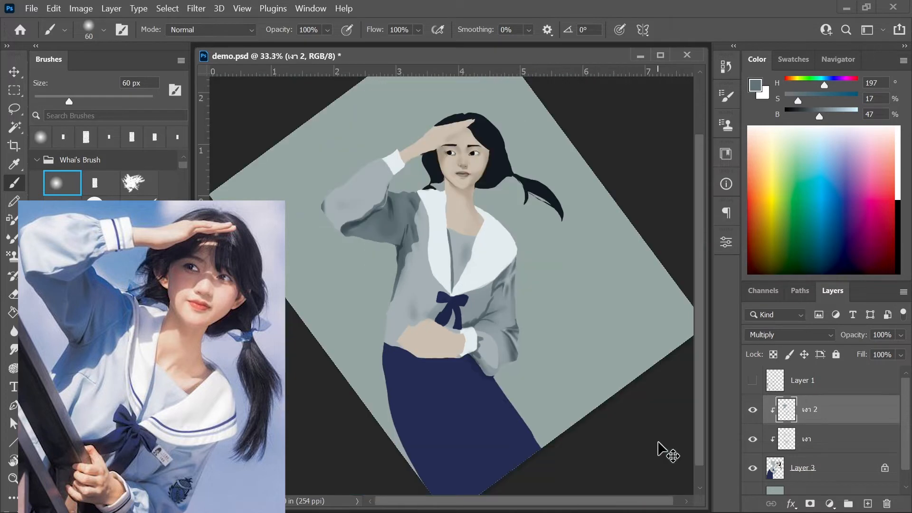
# Blend the lowered sleeve's shading on the เงา layer with a sampled mid blue-grey soft brush at 40 px, trimming it with the eraser.
pyautogui.hotkey('shift', 'alt', '[')
pyautogui.press('e')
pyautogui.click(820, 444)
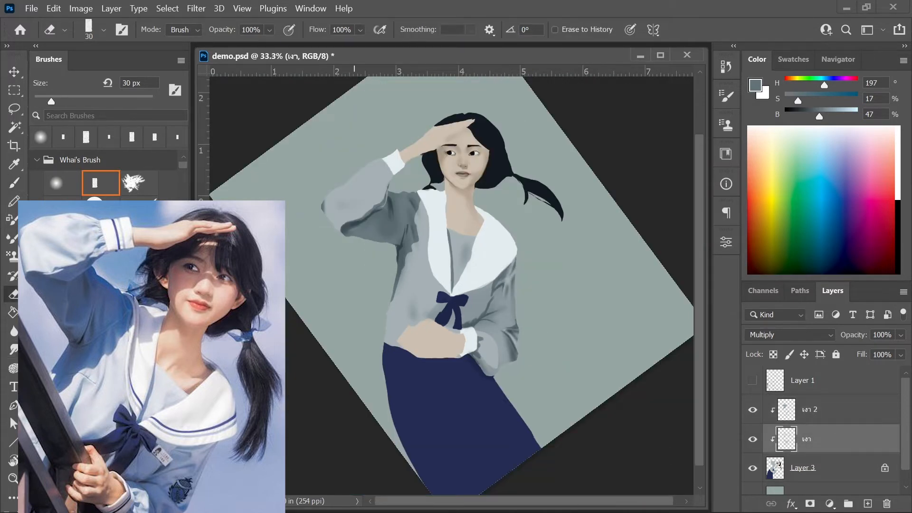
pyautogui.hotkey('alt', ']')
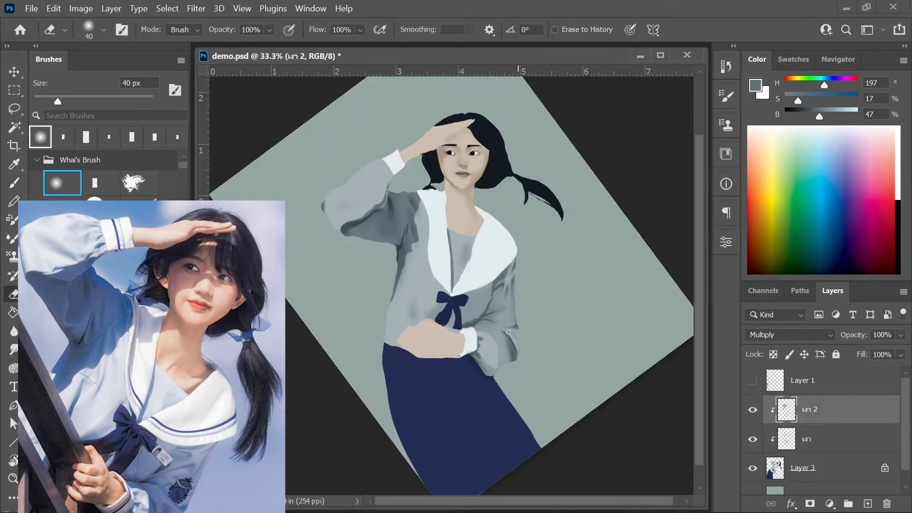
pyautogui.hotkey('alt', '[')
pyautogui.press('b')
pyautogui.press(']')
pyautogui.keyDown('alt'); pyautogui.click(507, 354); pyautogui.keyUp('alt')
pyautogui.moveTo(511, 344)
pyautogui.mouseDown()
pyautogui.moveTo(513, 326)
pyautogui.moveTo(481, 325)
pyautogui.mouseUp()
pyautogui.press('[')
pyautogui.press('[')
pyautogui.press('[')
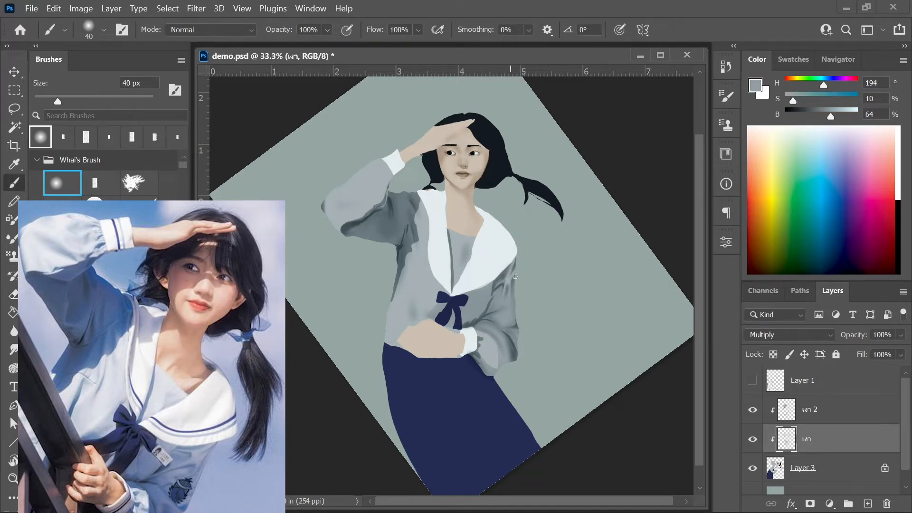
pyautogui.press('e')
pyautogui.press('.')
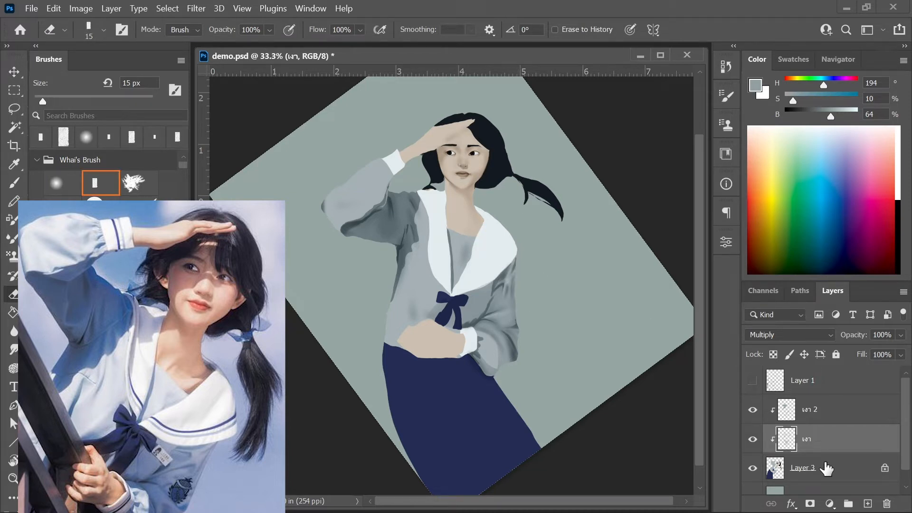
# Touch up the folds below the collar on the lowered sleeve in sampled light blue-grey with the rectangular brush at 20–30 px.
pyautogui.press('b')
pyautogui.keyDown('alt'); pyautogui.click(502, 290); pyautogui.keyUp('alt')
pyautogui.keyDown('alt'); pyautogui.click(407, 294); pyautogui.keyUp('alt')
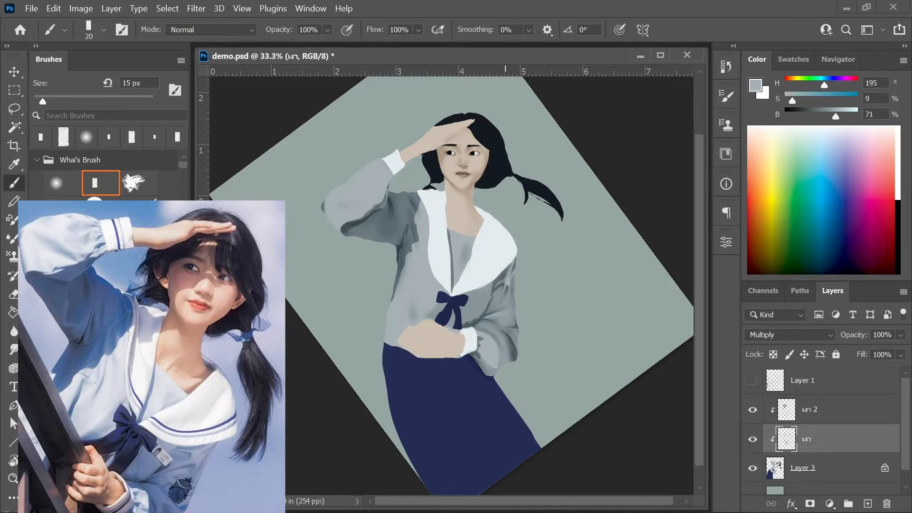
pyautogui.press(']')
pyautogui.press(']')
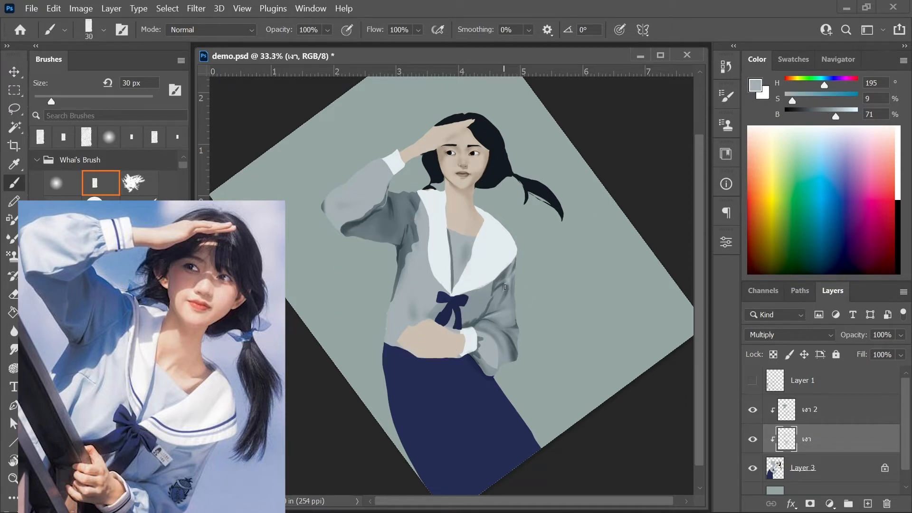
pyautogui.press('[')
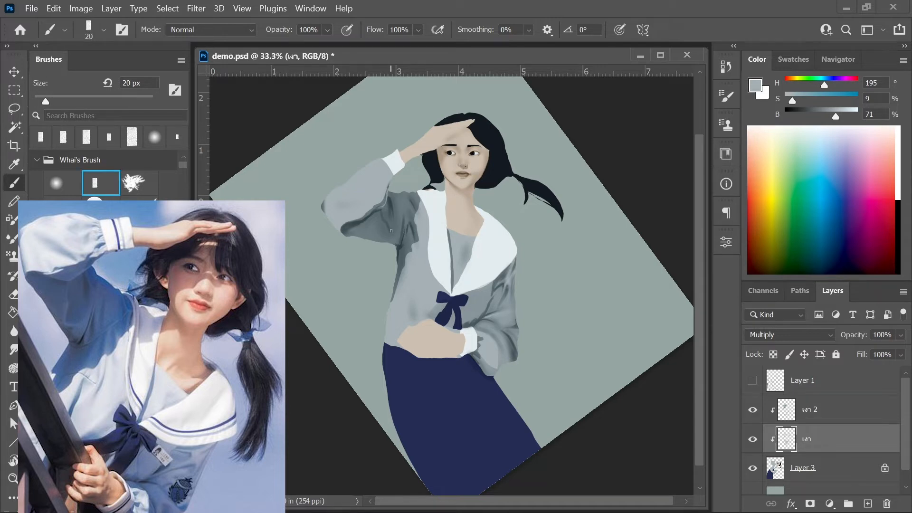
# Paint folds along the raised arm's elbow and underside on the เงา layer with the rectangular brush at 30–70 px.
pyautogui.press(']')
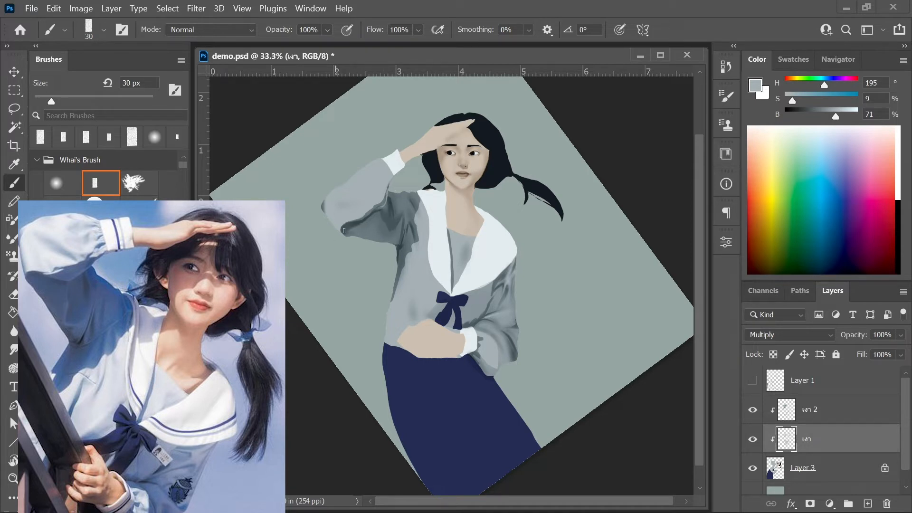
pyautogui.moveTo(353, 229); pyautogui.dragTo(354, 237)
pyautogui.press(']')
pyautogui.press(']')
pyautogui.press(']')
pyautogui.press(']')
pyautogui.moveTo(369, 223)
pyautogui.mouseDown()
pyautogui.moveTo(379, 218)
pyautogui.moveTo(362, 239)
pyautogui.moveTo(387, 222)
pyautogui.moveTo(360, 238)
pyautogui.moveTo(392, 244)
pyautogui.mouseUp()
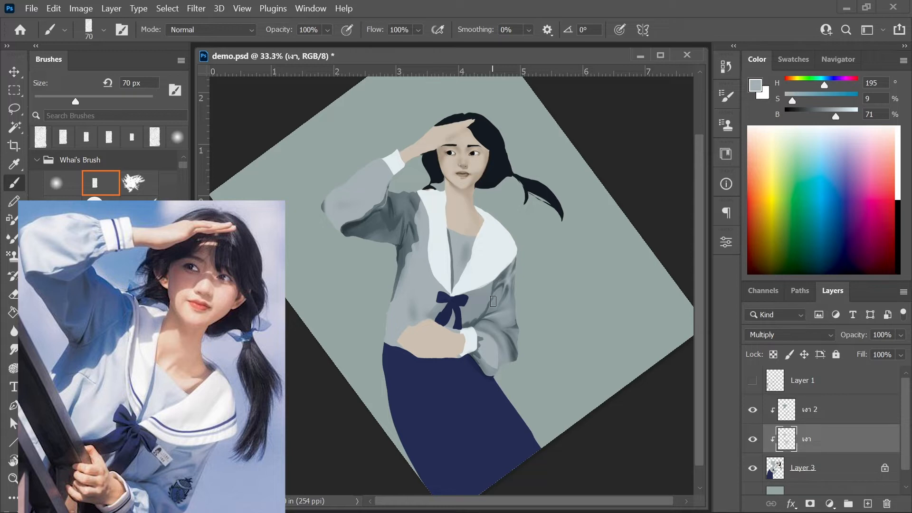
# Shade the raised forearm's sleeve with the 60 px soft brush, add cuff folds with the 20 px rectangular brush, and check the whole figure.
pyautogui.click(56, 183)
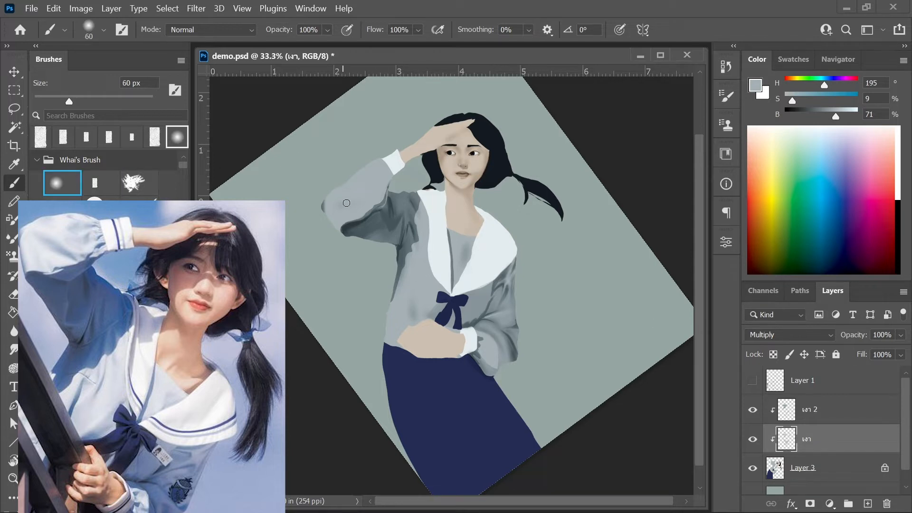
pyautogui.press('.')
pyautogui.press('[')
pyautogui.press('[')
pyautogui.press('[')
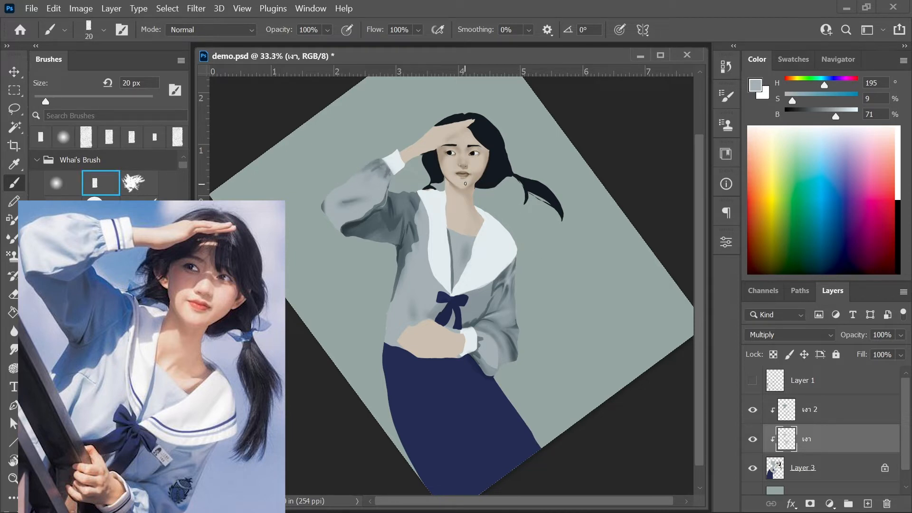
pyautogui.hotkey('ctrl', '-')
pyautogui.hotkey('ctrl', '-')
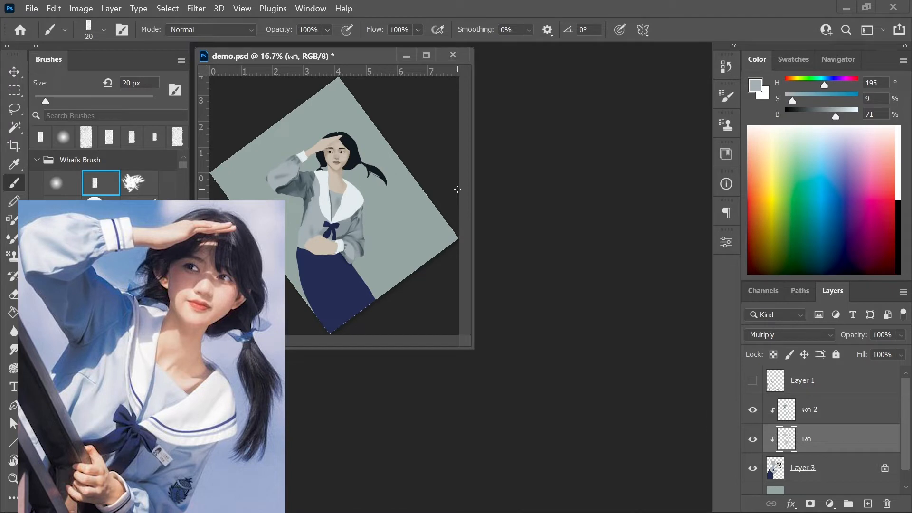
pyautogui.hotkey('ctrl', '+')
pyautogui.hotkey('ctrl', '+')
# Paint a light grey shadow (H 193, S 4, B 86) down the collar's narrow side with the 20 px rectangular brush.
pyautogui.keyDown('alt'); pyautogui.click(433, 272); pyautogui.keyUp('alt')
pyautogui.moveTo(853, 117); pyautogui.dragTo(846, 118)
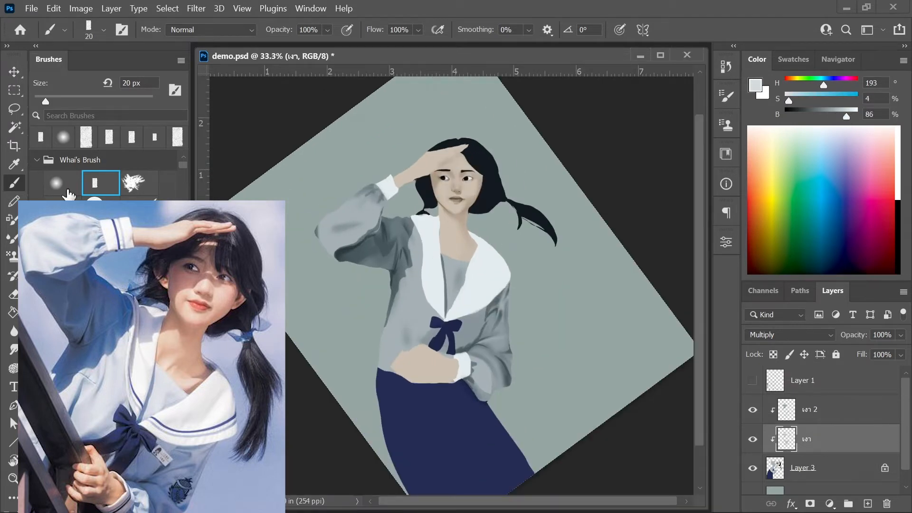
pyautogui.moveTo(423, 222)
pyautogui.mouseDown()
pyautogui.moveTo(417, 227)
pyautogui.moveTo(434, 221)
pyautogui.moveTo(420, 232)
pyautogui.moveTo(437, 231)
pyautogui.moveTo(427, 297)
pyautogui.mouseUp()
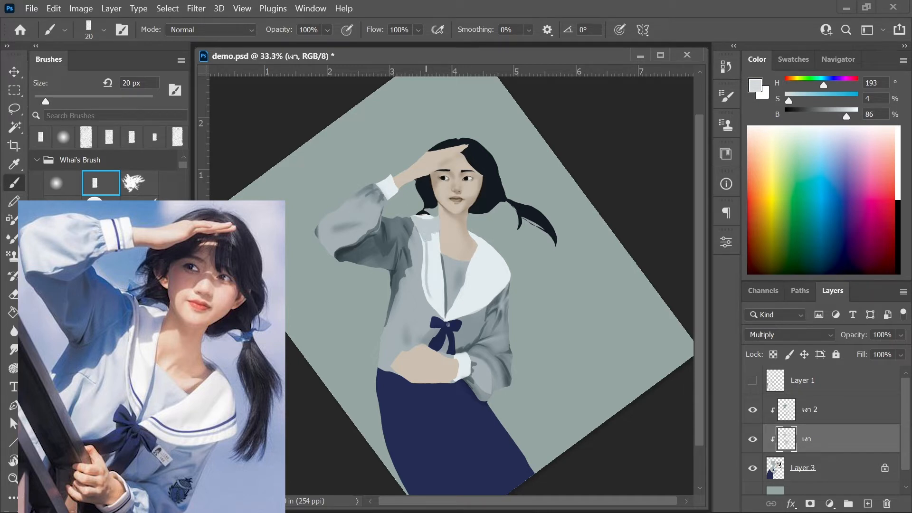
pyautogui.press(']')
pyautogui.press(']')
pyautogui.press(']')
pyautogui.press(']')
pyautogui.press(']')
pyautogui.press(']')
pyautogui.press(']')
pyautogui.moveTo(495, 265); pyautogui.dragTo(482, 287)
pyautogui.hotkey('ctrl', 'z')
# Shade the collar's wide side in light grey with the soft round brush at 60 px and refine the shading with the rectangular eraser.
pyautogui.click(56, 182)
pyautogui.press('e')
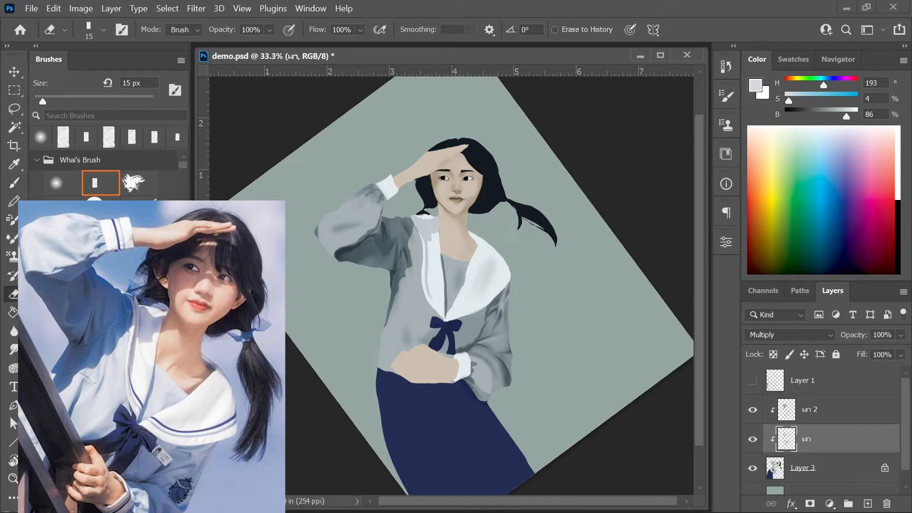
pyautogui.click(67, 183)
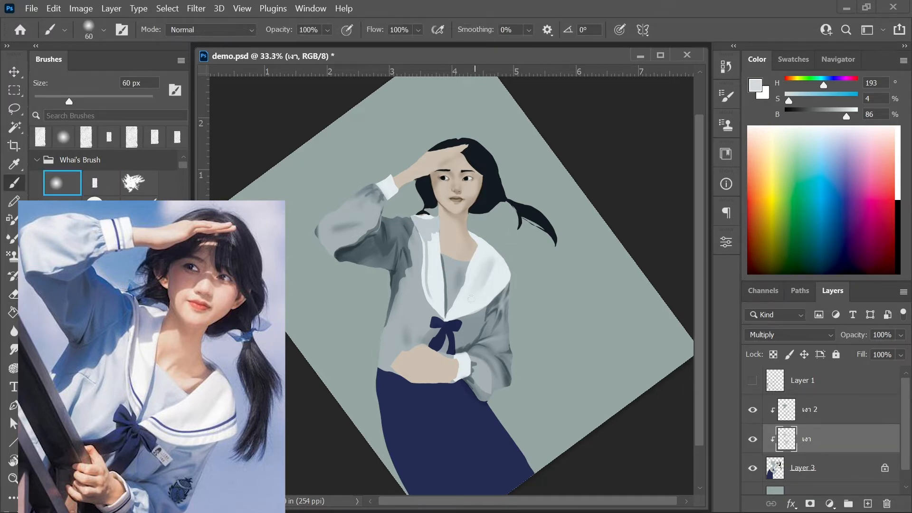
pyautogui.press(']')
pyautogui.press('e')
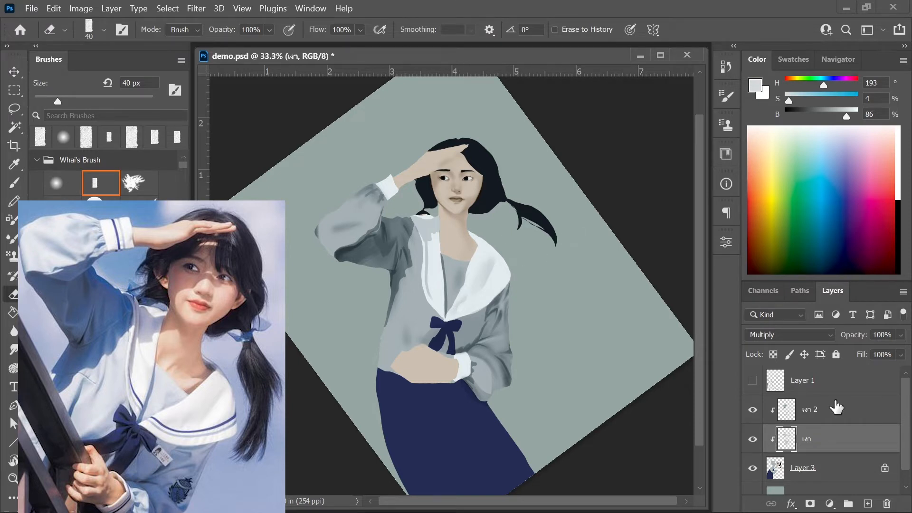
# Add crisp shadows around the collar and bow and on the shirt front above the hands on the เงา 2 layer, using the 10–20 px rectangular brush.
pyautogui.hotkey('alt', ']')
pyautogui.press('b')
pyautogui.keyDown('alt'); pyautogui.click(430, 240); pyautogui.keyUp('alt')
pyautogui.press('.')
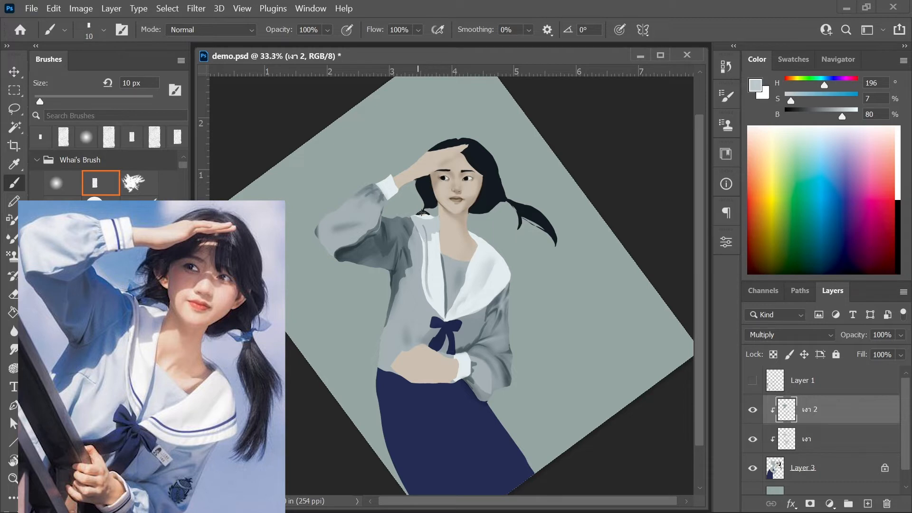
pyautogui.keyDown('alt'); pyautogui.click(437, 314); pyautogui.keyUp('alt')
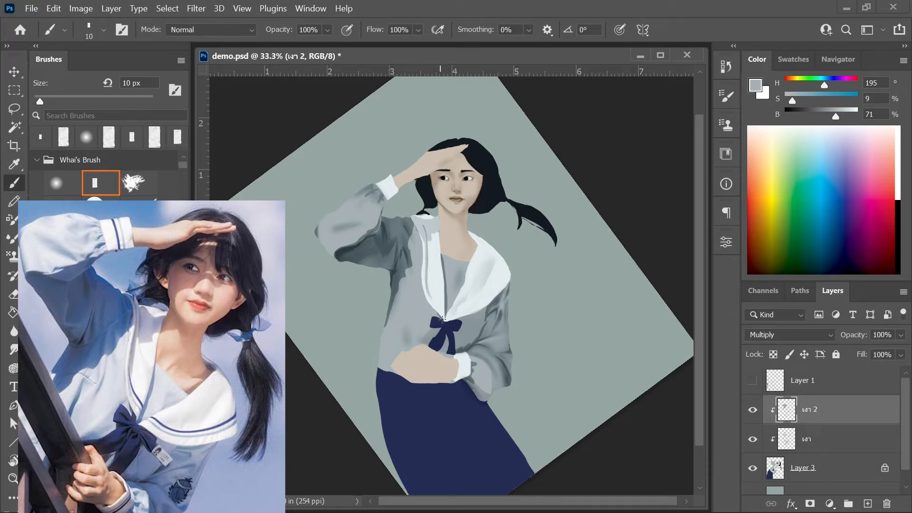
pyautogui.press(']')
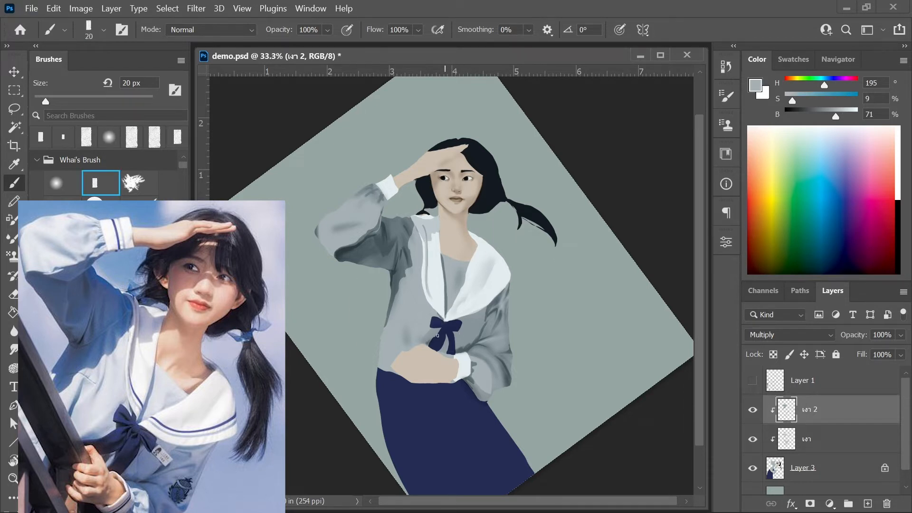
pyautogui.moveTo(403, 322); pyautogui.dragTo(409, 350)
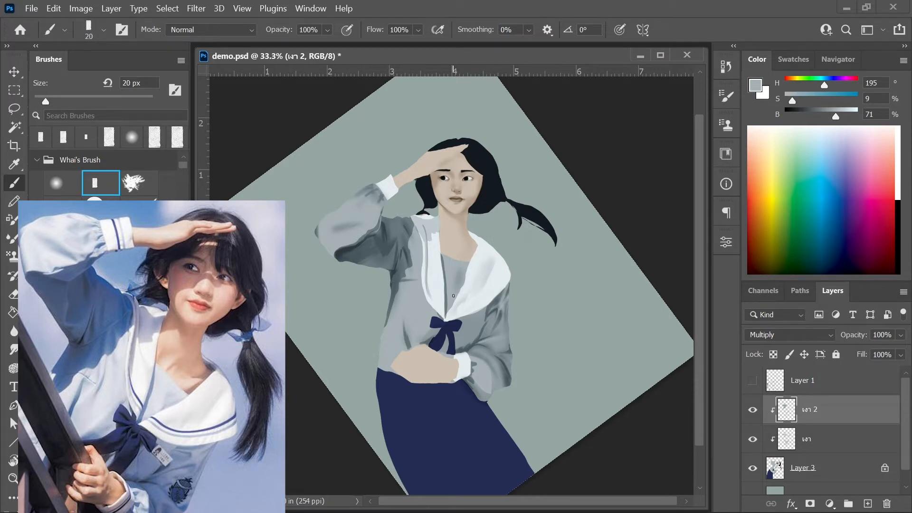
# Accent the lowered sleeve's folds in sampled dark blue-grey with the rectangular brush reduced to 15 px, and flip the mirrored canvas back.
pyautogui.moveTo(483, 332); pyautogui.dragTo(492, 320)
pyautogui.keyDown('alt'); pyautogui.click(389, 264); pyautogui.keyUp('alt')
pyautogui.keyDown('alt'); pyautogui.click(492, 323); pyautogui.keyUp('alt')
pyautogui.keyDown('alt'); pyautogui.click(493, 322); pyautogui.keyUp('alt')
pyautogui.press('[')
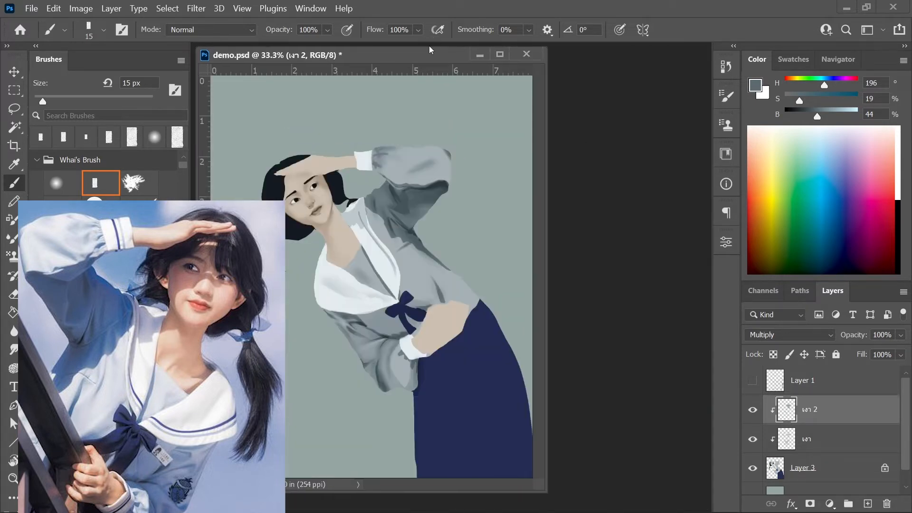
pyautogui.hotkey('ctrl', 'shift', 'h')
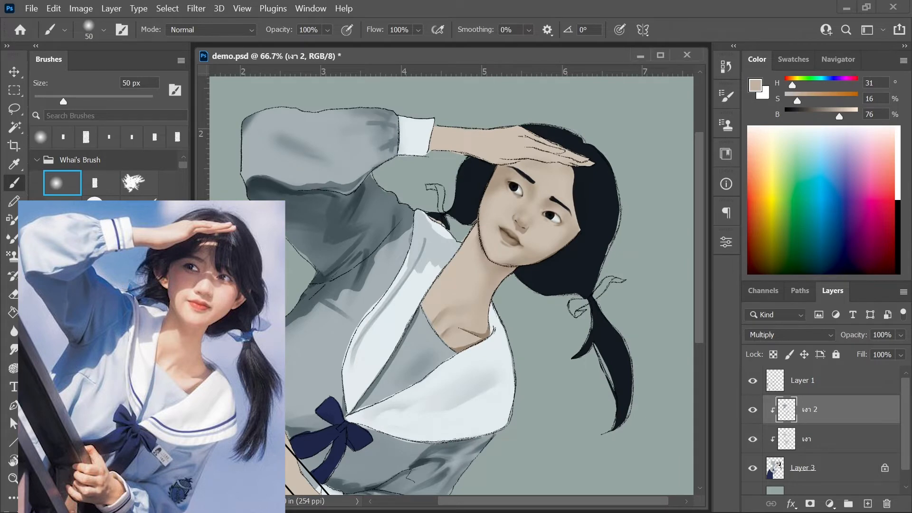
# Erase the black line art along the chin and jaw on Layer 1 with the 10 px rectangular eraser.
pyautogui.hotkey('ctrl', '+')
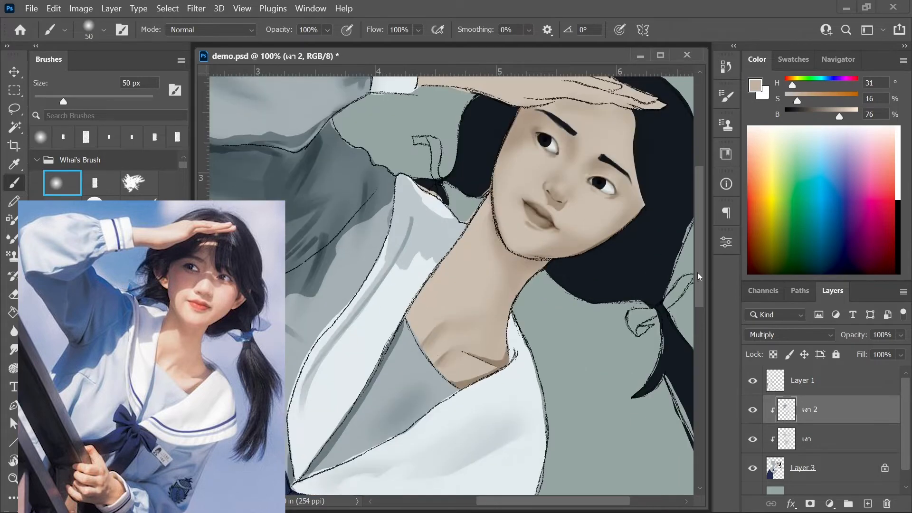
pyautogui.click(814, 378)
pyautogui.click(753, 381)
pyautogui.click(753, 381)
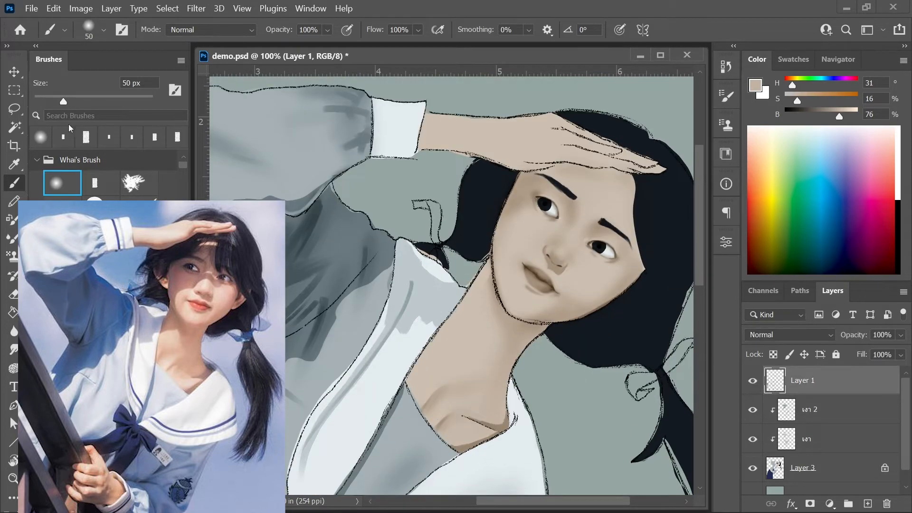
pyautogui.click(13, 295)
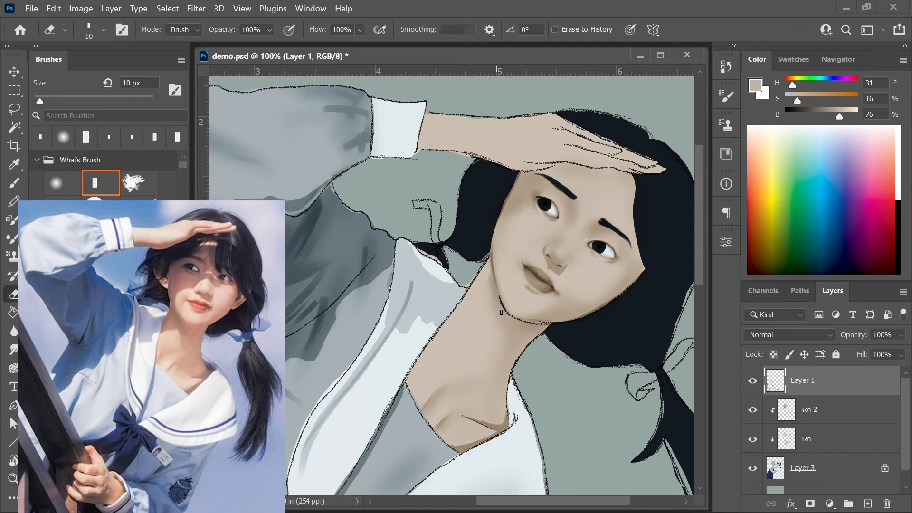
pyautogui.moveTo(513, 316)
pyautogui.mouseDown()
pyautogui.moveTo(546, 321)
pyautogui.moveTo(514, 319)
pyautogui.moveTo(521, 315)
pyautogui.moveTo(568, 323)
pyautogui.mouseUp()
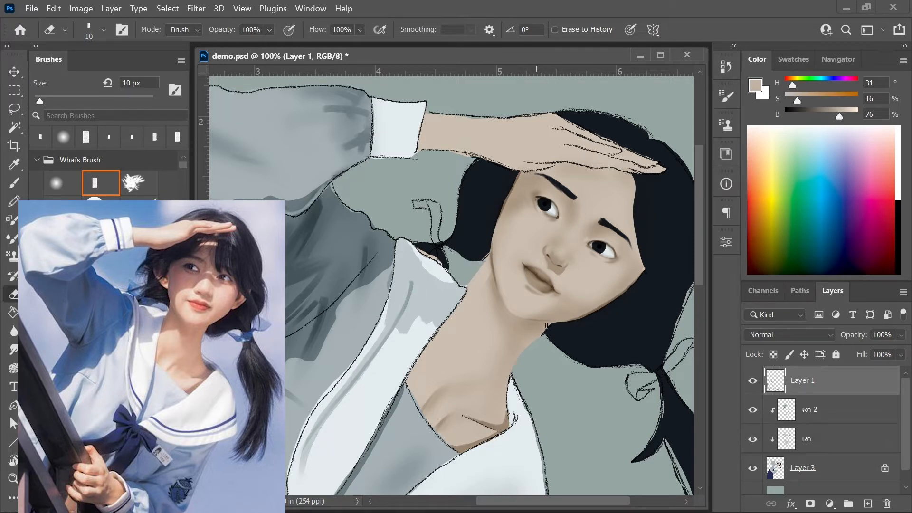
# Sample the neck's skin colour (H 33, S 13, B 80) for an 8 px rectangular brush, lock Layer 3 and make the เงา layer active.
pyautogui.scroll(-1, 853, 457)
pyautogui.click(853, 457)
pyautogui.press('b')
pyautogui.keyDown('alt'); pyautogui.click(460, 338); pyautogui.keyUp('alt')
pyautogui.press('[')
pyautogui.press('[')
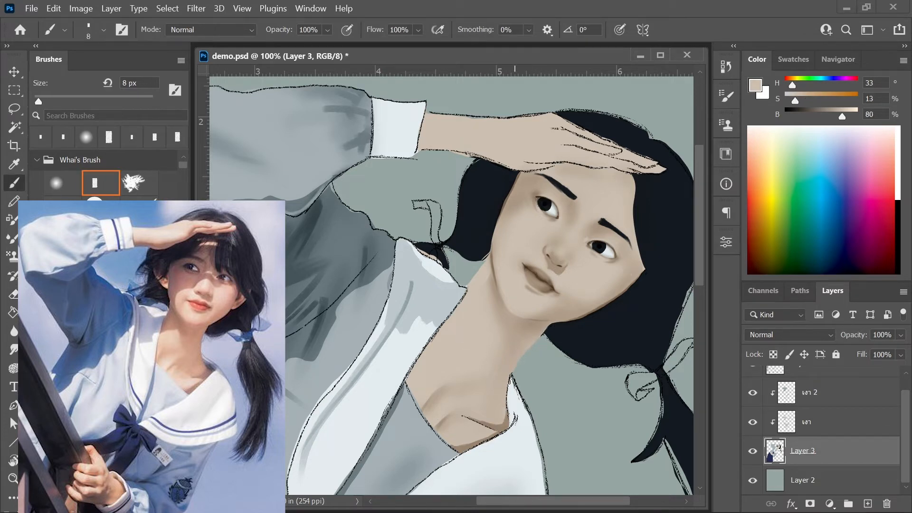
pyautogui.click(836, 354)
pyautogui.click(841, 422)
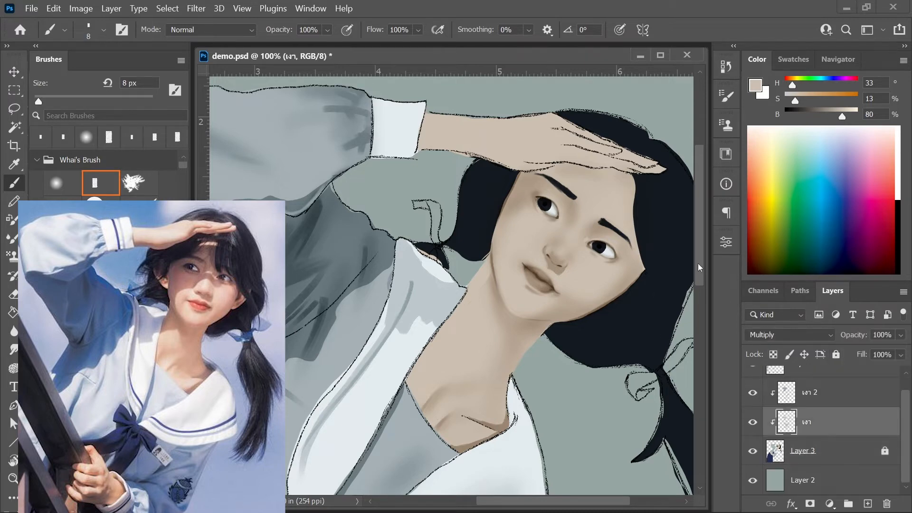
# Shade the underside of the raised forearm up to the palm on the เงา layer with the enlarged rectangular brush in the sampled skin colour.
pyautogui.scroll(4, 697, 263)
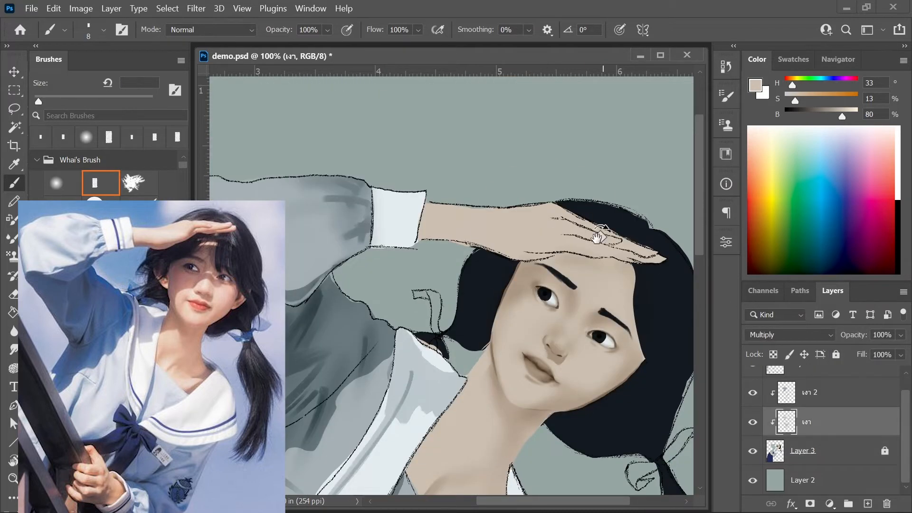
pyautogui.scroll(-5, 702, 214)
pyautogui.scroll(4, 700, 193)
pyautogui.press(']')
pyautogui.press(']')
pyautogui.press(']')
pyautogui.moveTo(331, 317); pyautogui.dragTo(360, 281)
pyautogui.hotkey('ctrl', 'z')
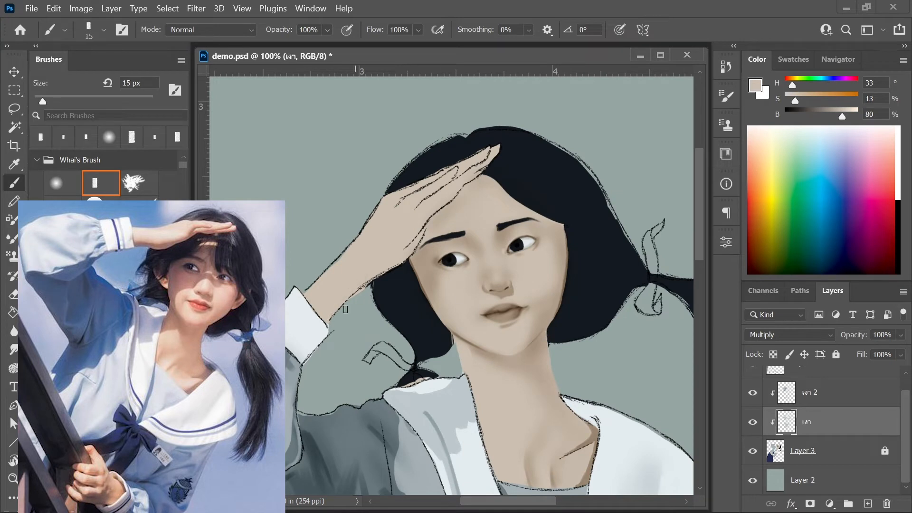
pyautogui.press(']')
pyautogui.press(']')
pyautogui.moveTo(327, 317)
pyautogui.mouseDown()
pyautogui.moveTo(373, 276)
pyautogui.moveTo(398, 217)
pyautogui.moveTo(418, 244)
pyautogui.moveTo(405, 257)
pyautogui.moveTo(433, 206)
pyautogui.mouseUp()
# Add narrow shadows along the raised hand's palm edge and fingers with the rectangular brush reduced to about 9 px.
pyautogui.press('[')
pyautogui.press('[')
pyautogui.moveTo(437, 189); pyautogui.dragTo(409, 238)
pyautogui.press(']')
pyautogui.press('[')
pyautogui.moveTo(457, 168); pyautogui.dragTo(404, 241)
pyautogui.moveTo(488, 148); pyautogui.dragTo(465, 171)
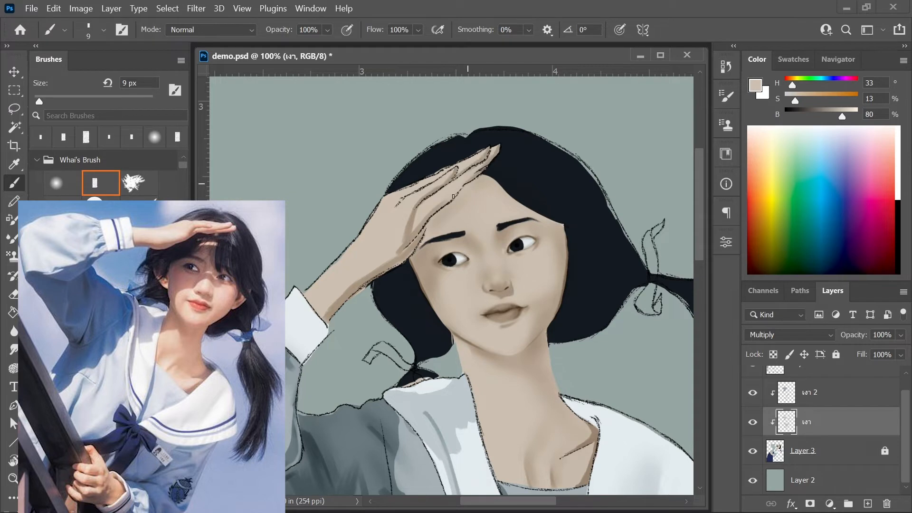
# Shade the lower side of the raised hand's fingers on the เงา layer with a 60 px soft brush.
pyautogui.press(']')
pyautogui.press(']')
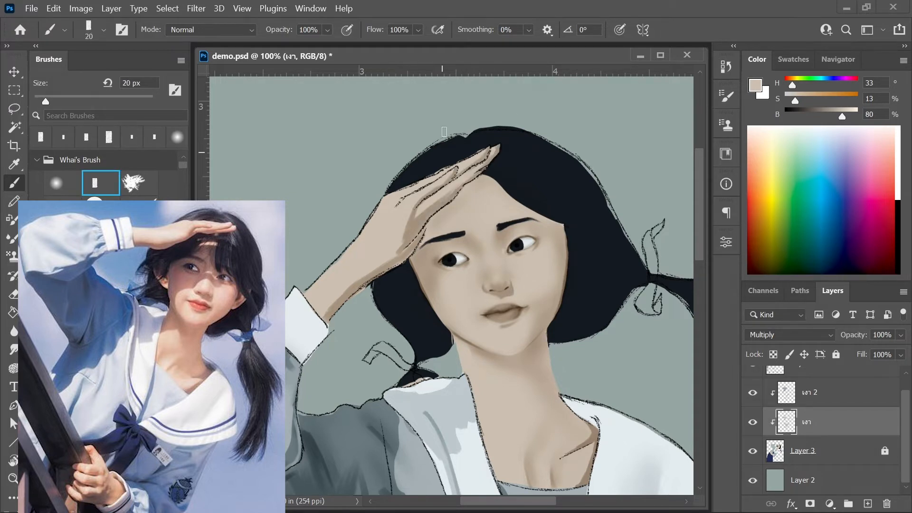
pyautogui.press(']')
pyautogui.press(']')
pyautogui.press(']')
pyautogui.press(']')
pyautogui.press(']')
pyautogui.press(']')
pyautogui.press(']')
pyautogui.moveTo(463, 185); pyautogui.dragTo(423, 220)
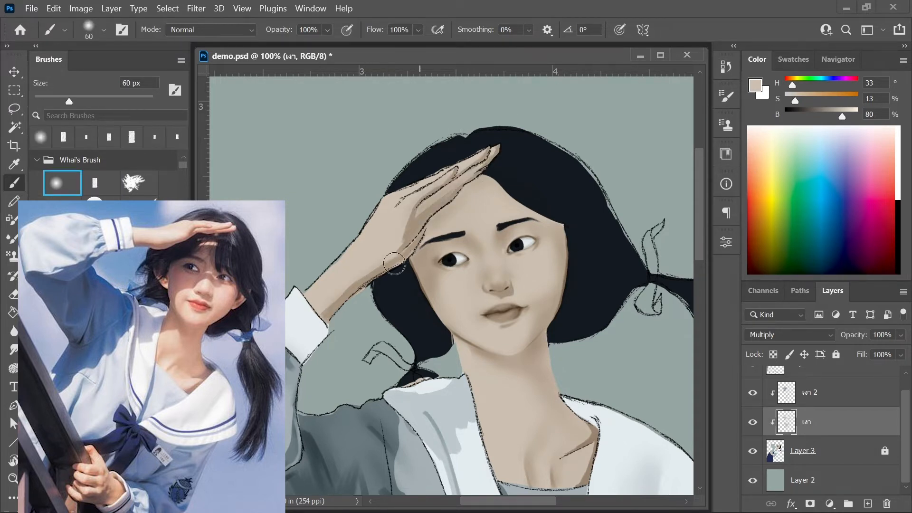
# Hide the Layer 1 line art and paint the shadow along the raised hand's heel with an 8 px hard brush.
pyautogui.moveTo(904, 420); pyautogui.dragTo(904, 407)
pyautogui.click(753, 381)
pyautogui.click(95, 181)
pyautogui.press('[')
pyautogui.press('[')
pyautogui.press('[')
pyautogui.press('[')
pyautogui.press('[')
pyautogui.press('[')
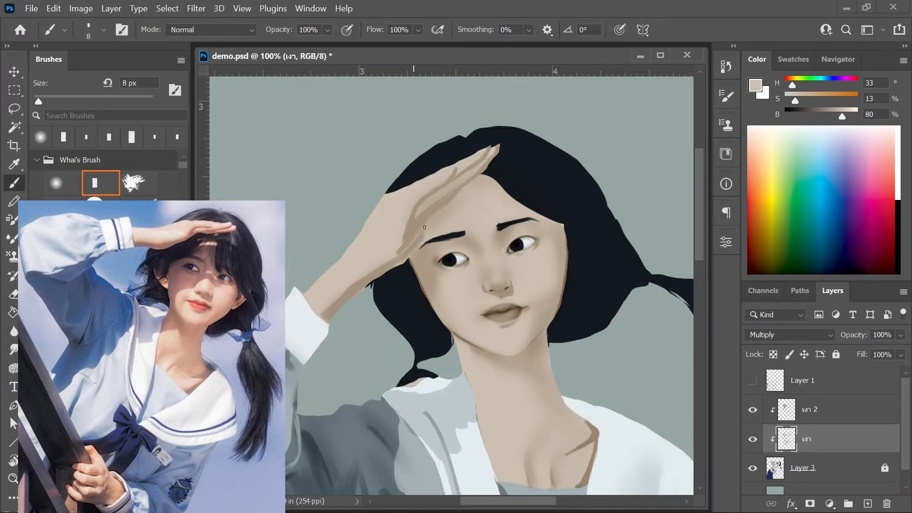
pyautogui.moveTo(416, 237); pyautogui.dragTo(404, 262)
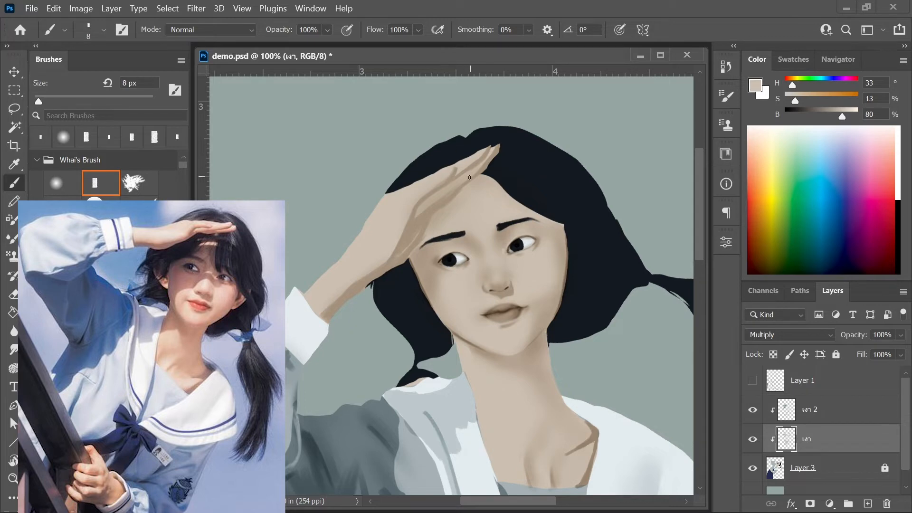
# Paint the crease shadow between the raised hand's fingers on the เงา 2 layer with a 6 px hard brush.
pyautogui.hotkey('ctrl', '-')
pyautogui.hotkey('ctrl', '-')
pyautogui.hotkey('ctrl', '+')
pyautogui.hotkey('ctrl', '+')
pyautogui.press(',')
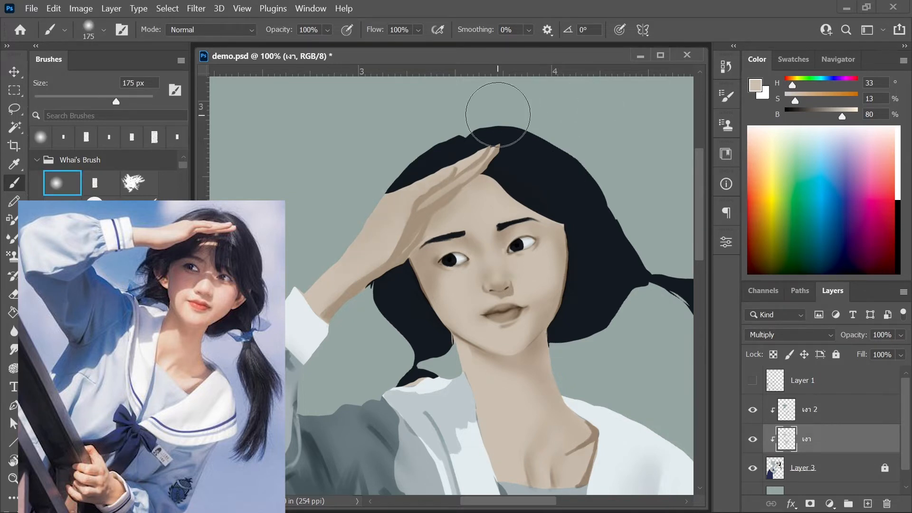
pyautogui.click(809, 411)
pyautogui.press('.')
pyautogui.press(']')
pyautogui.press('[')
pyautogui.press('[')
pyautogui.press('[')
pyautogui.press('[')
pyautogui.press('[')
pyautogui.press('[')
pyautogui.press('[')
pyautogui.press('[')
pyautogui.press('[')
pyautogui.moveTo(445, 179); pyautogui.dragTo(451, 175)
# Compare the raised hand with the Layer 1 line art, then refine its finger and palm shadows with a 3 to 6 px brush.
pyautogui.click(752, 380)
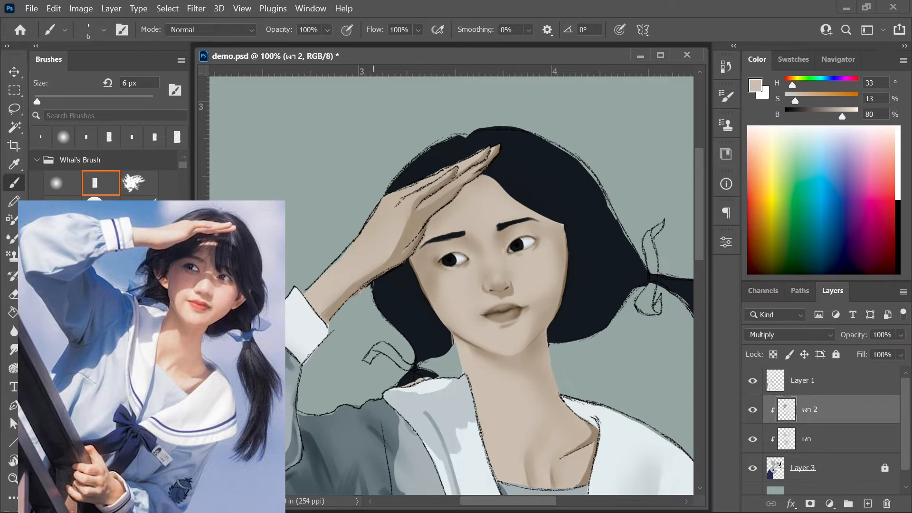
pyautogui.click(753, 380)
pyautogui.press('[')
pyautogui.press('[')
pyautogui.press('[')
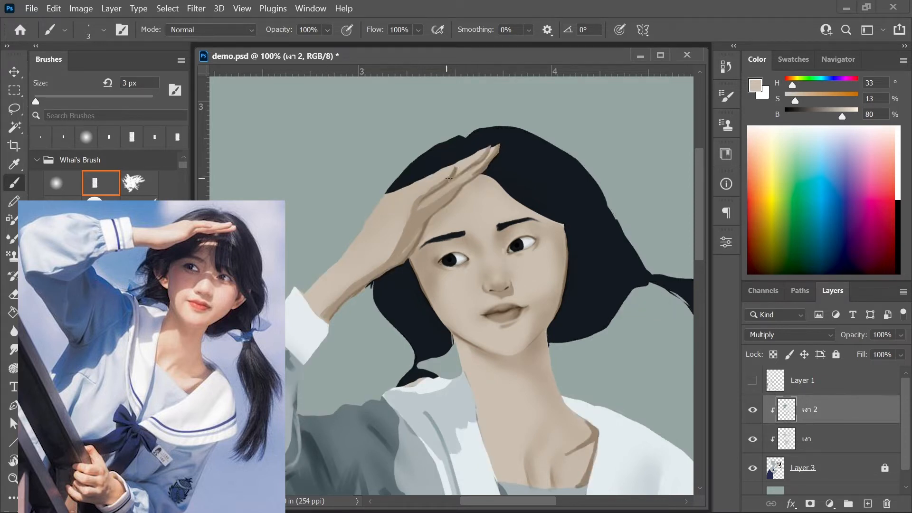
pyautogui.press(']')
pyautogui.press(']')
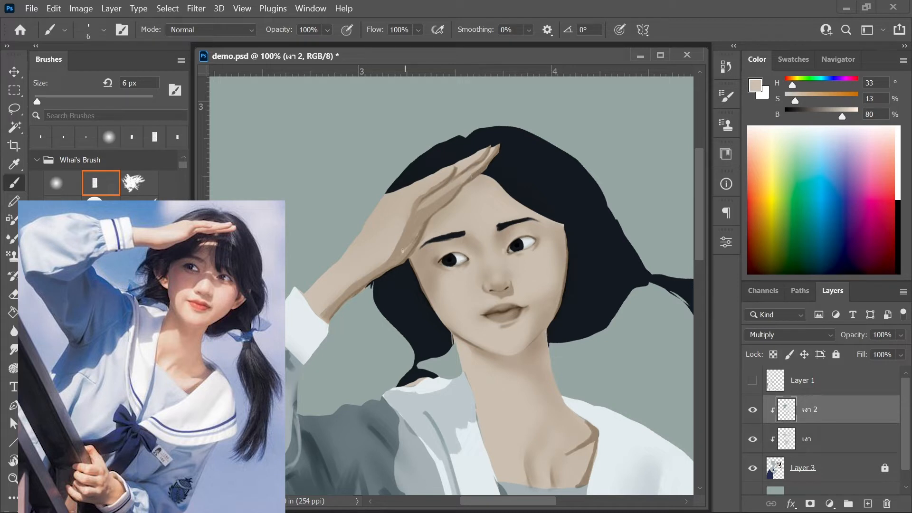
# Unlock Layer 3 to retouch the fingertip outline with the sampled hair colour and a 4 px brush, and lock the layer again.
pyautogui.scroll(-1, 885, 454)
pyautogui.click(884, 452)
pyautogui.keyDown('alt'); pyautogui.click(512, 155); pyautogui.keyUp('alt')
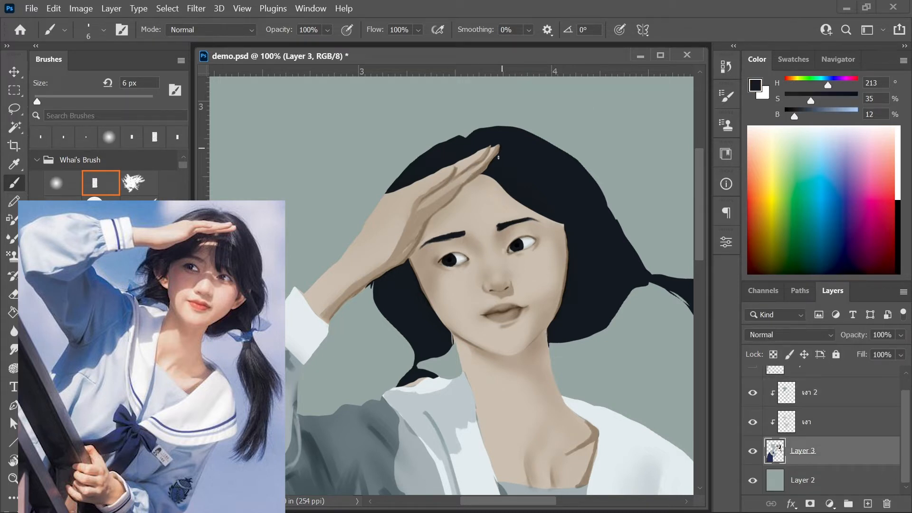
pyautogui.press('[')
pyautogui.press('[')
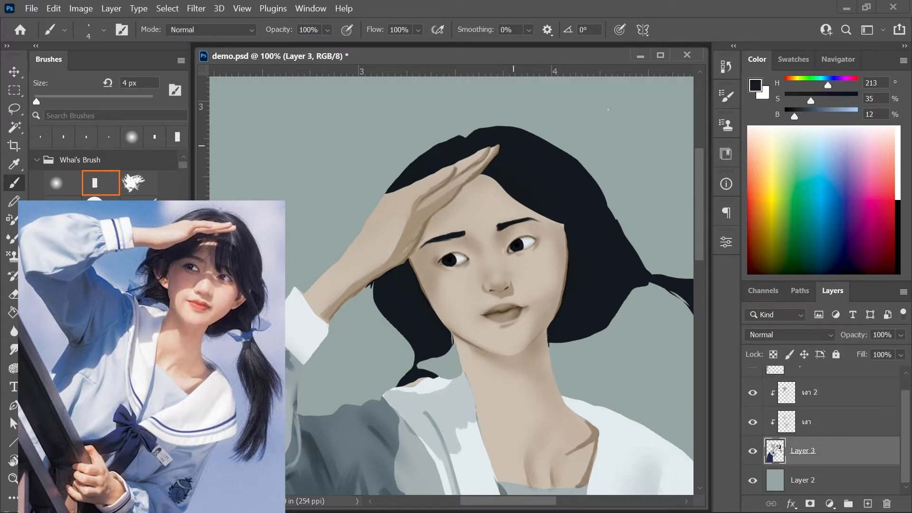
pyautogui.click(835, 354)
# Make a freehand lasso selection around the raised hand on the เงา 2 layer.
pyautogui.hotkey('ctrl', '-')
pyautogui.hotkey('ctrl', '-')
pyautogui.hotkey('ctrl', '-')
pyautogui.hotkey('ctrl', '+')
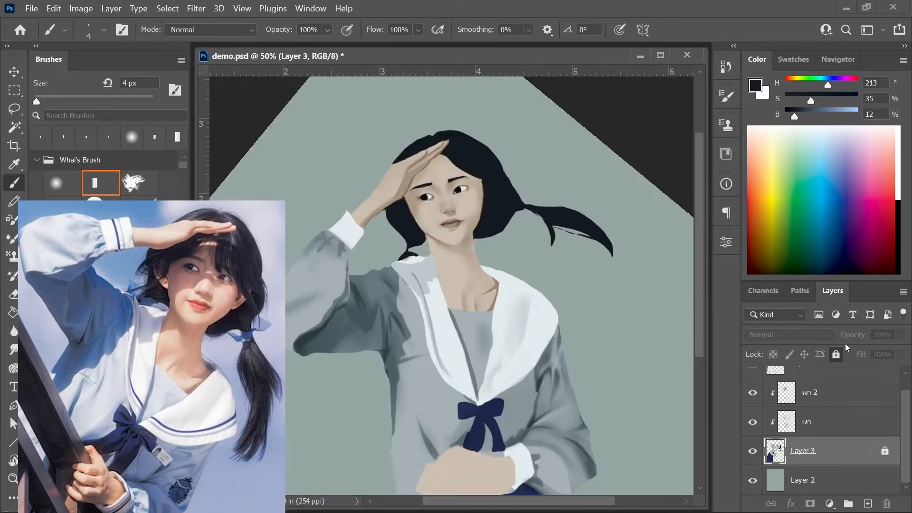
pyautogui.click(844, 393)
pyautogui.hotkey('ctrl', '+')
pyautogui.press('l')
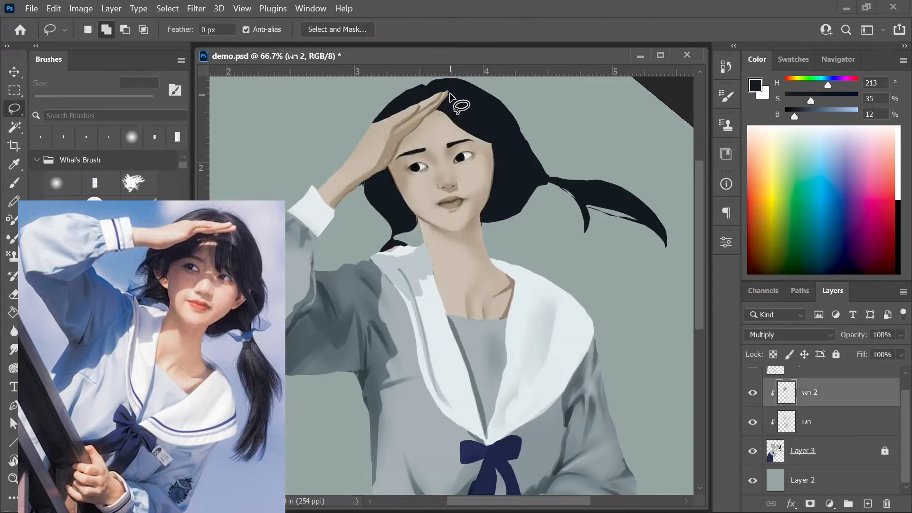
pyautogui.moveTo(436, 115)
pyautogui.mouseDown()
pyautogui.moveTo(401, 163)
pyautogui.moveTo(448, 91)
pyautogui.mouseUp()
# Shade the selected hand with a soft brush in the sampled skin shadow colour (H 33, S 25, B 64), then deselect.
pyautogui.press('b')
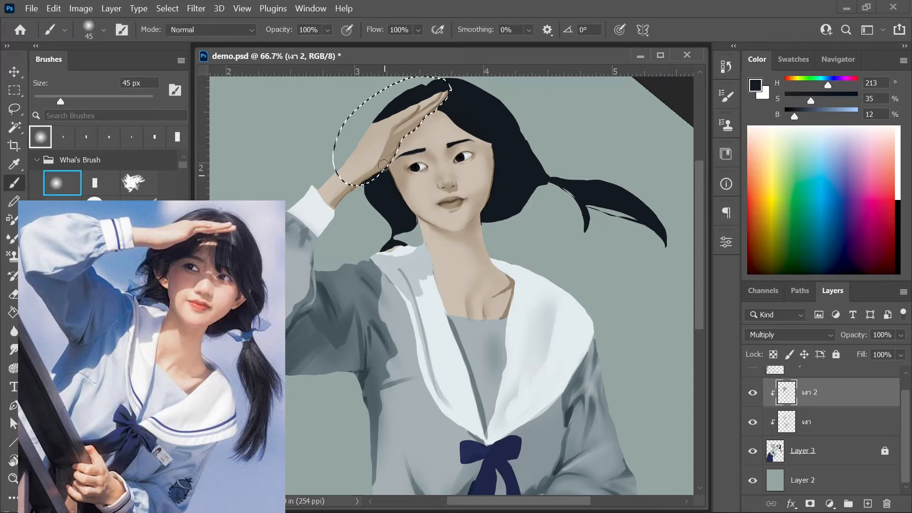
pyautogui.keyDown('alt'); pyautogui.click(378, 154); pyautogui.keyUp('alt')
pyautogui.press('[')
pyautogui.press('[')
pyautogui.hotkey('ctrl', '-')
pyautogui.hotkey('ctrl', 'd')
# Refine the raised hand's finger shadows with a soft brush, reducing it from 15 to 9 px for finer strokes.
pyautogui.press('[')
pyautogui.press('[')
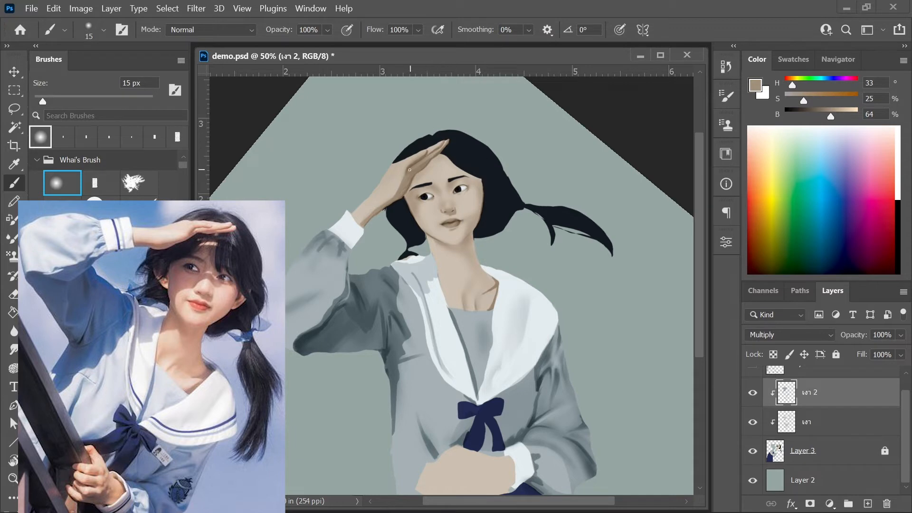
pyautogui.press('[')
pyautogui.press('[')
pyautogui.press('[')
pyautogui.press('[')
pyautogui.press('[')
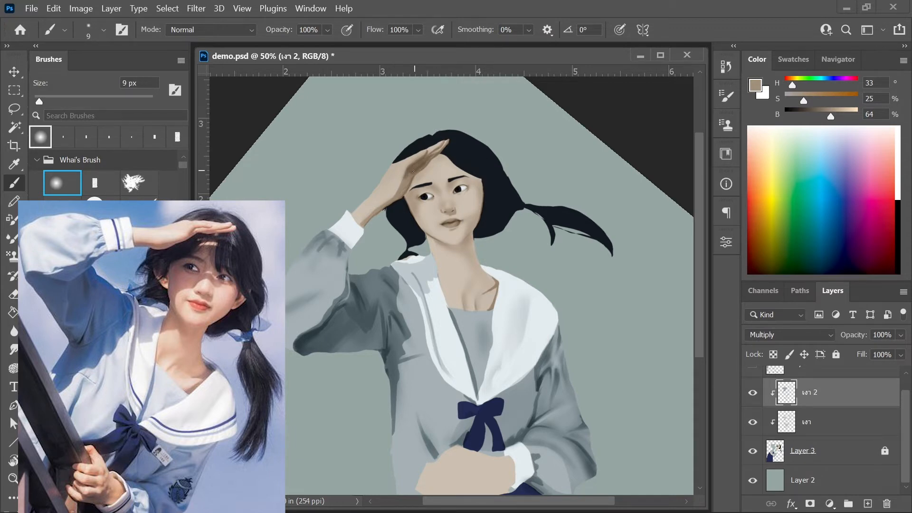
pyautogui.press(']')
pyautogui.press(']')
pyautogui.press(']')
# Clean up the shadow near the raised fingertips with a 10 px hard eraser and check the whole figure.
pyautogui.press('e')
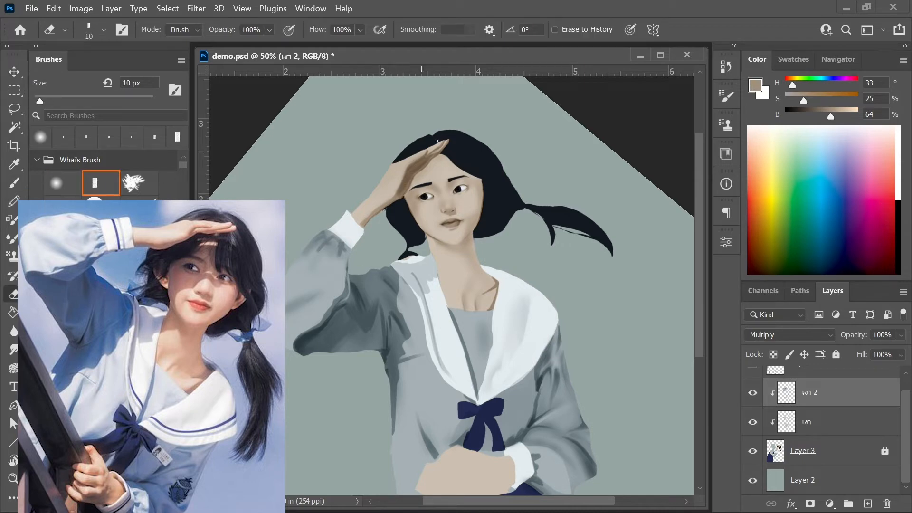
pyautogui.hotkey('ctrl', '-')
pyautogui.hotkey('ctrl', '-')
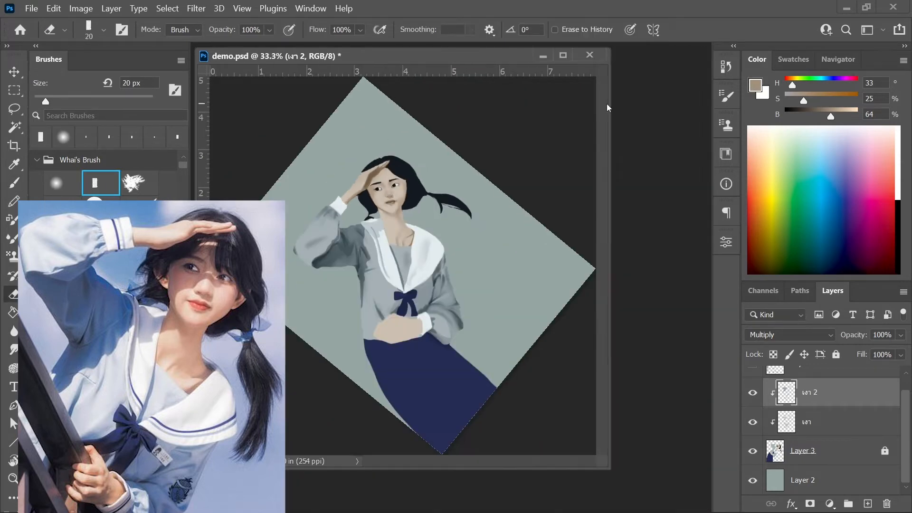
pyautogui.hotkey('ctrl', '+')
pyautogui.moveTo(606, 103); pyautogui.dragTo(587, 71)
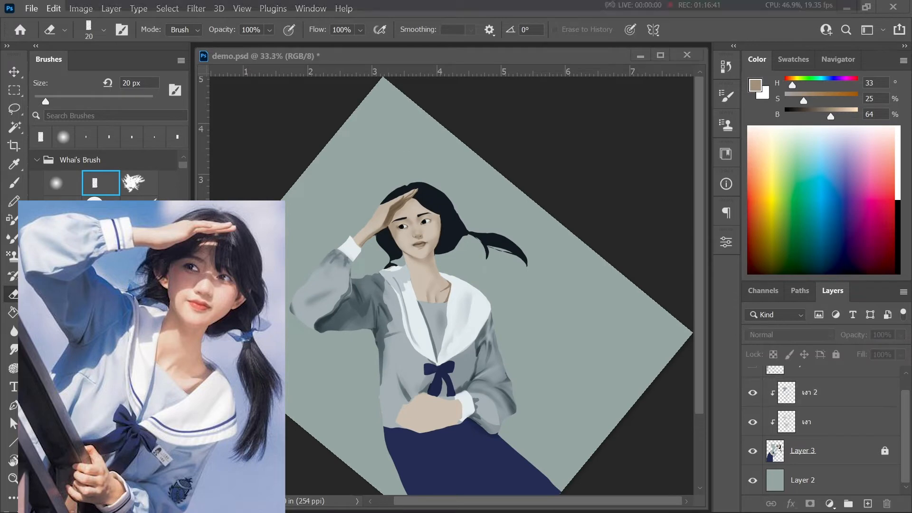
# Paint shadow on the clasped hands' lower fingers on the เงา layer with a hard brush in the sampled skin tone.
pyautogui.hotkey('alt', '[')
pyautogui.hotkey('ctrl', '+')
pyautogui.hotkey('ctrl', '+')
pyautogui.moveTo(701, 316); pyautogui.dragTo(701, 361)
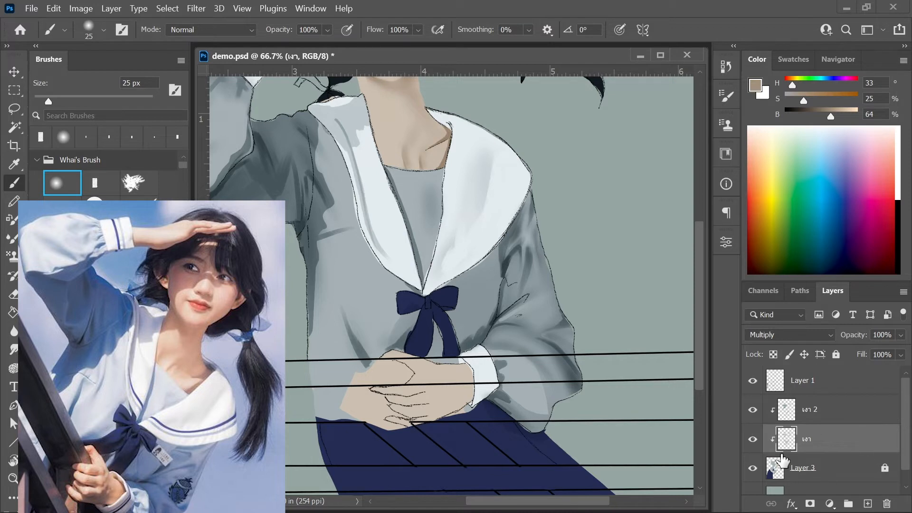
pyautogui.keyDown('alt'); pyautogui.click(444, 387); pyautogui.keyUp('alt')
pyautogui.click(95, 183)
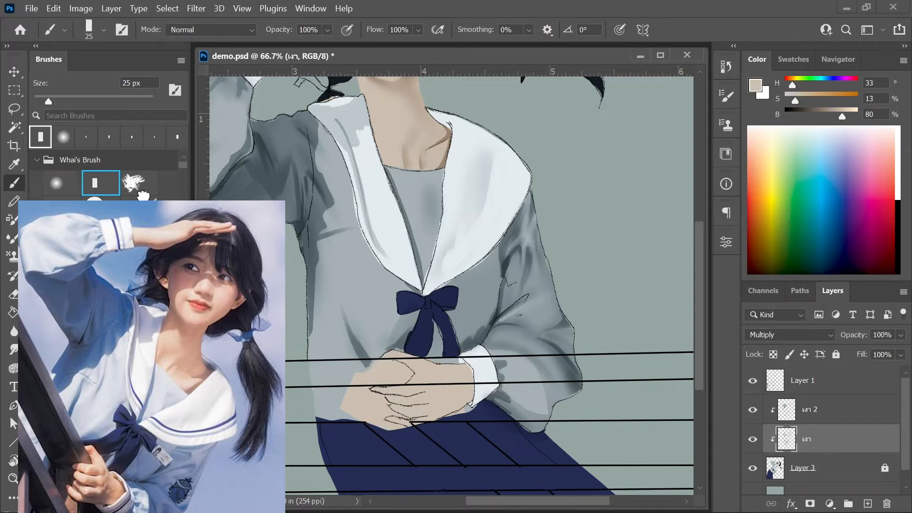
pyautogui.press(']')
pyautogui.moveTo(405, 415); pyautogui.dragTo(437, 415)
pyautogui.press('[')
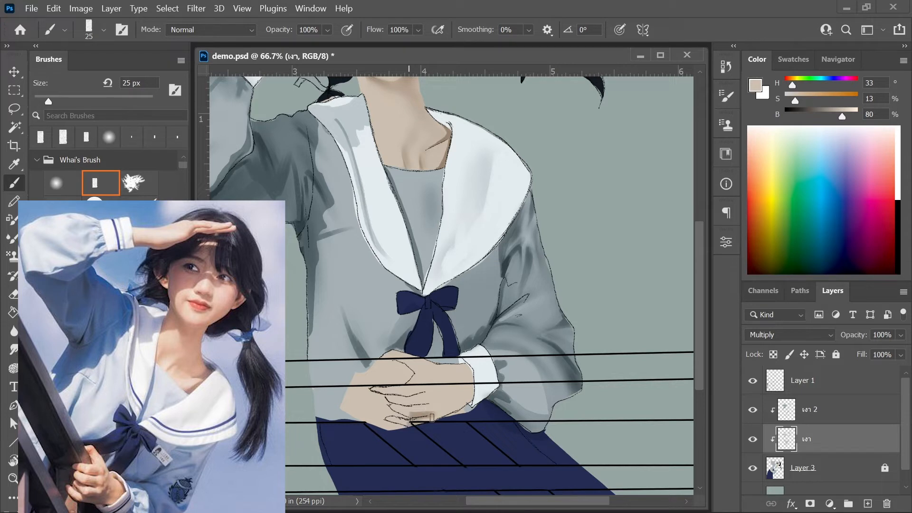
pyautogui.press('[')
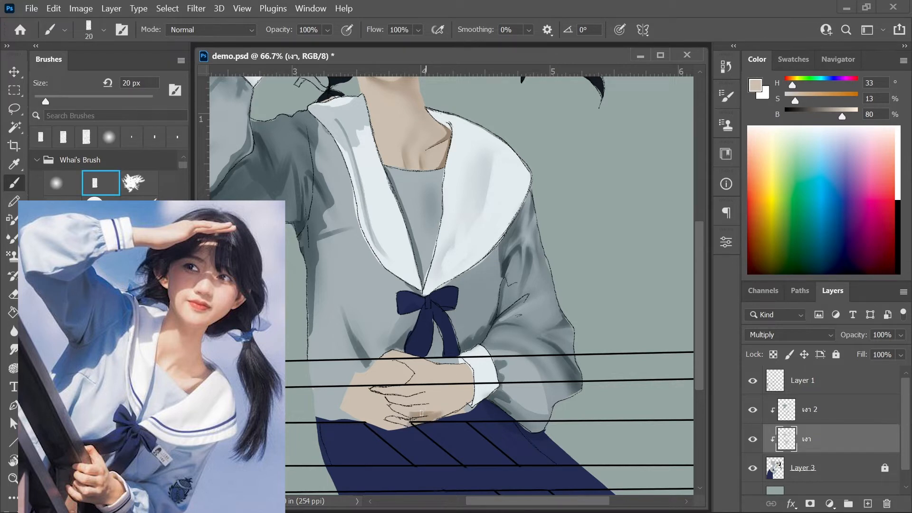
pyautogui.press('[')
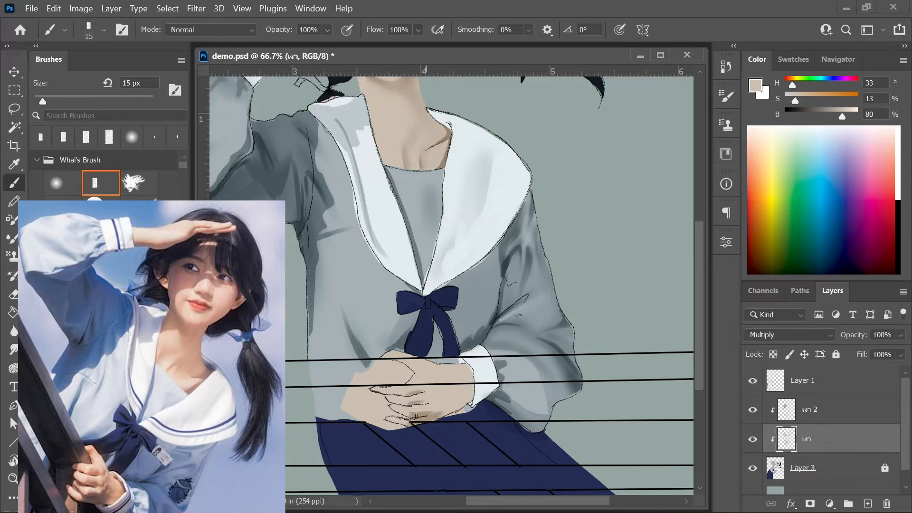
# Block in shadows on the back of the front hand and between the clasped fingers, reducing the hard brush to 15 px.
pyautogui.press(']')
pyautogui.press(']')
pyautogui.press(']')
pyautogui.moveTo(427, 388)
pyautogui.mouseDown()
pyautogui.moveTo(448, 389)
pyautogui.moveTo(453, 404)
pyautogui.moveTo(436, 396)
pyautogui.moveTo(469, 364)
pyautogui.moveTo(430, 380)
pyautogui.mouseUp()
pyautogui.press('[')
pyautogui.press('[')
pyautogui.press('[')
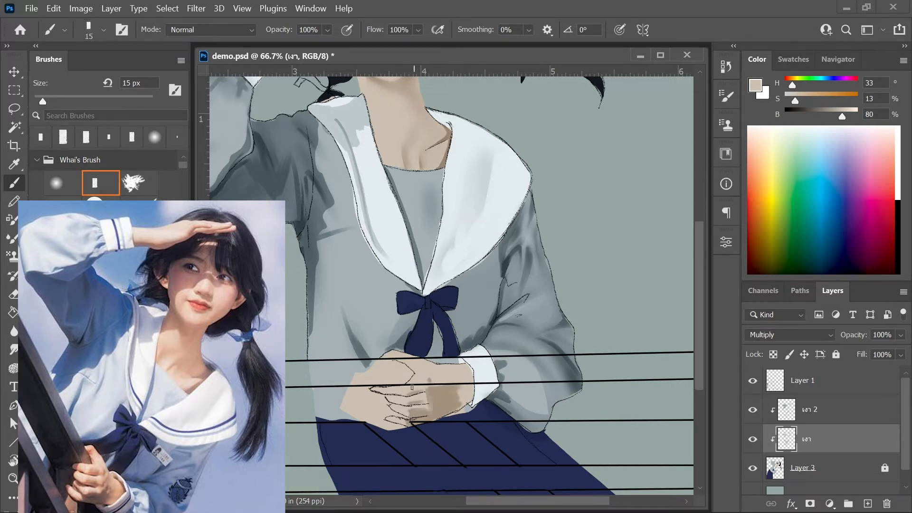
pyautogui.moveTo(373, 388); pyautogui.dragTo(383, 392)
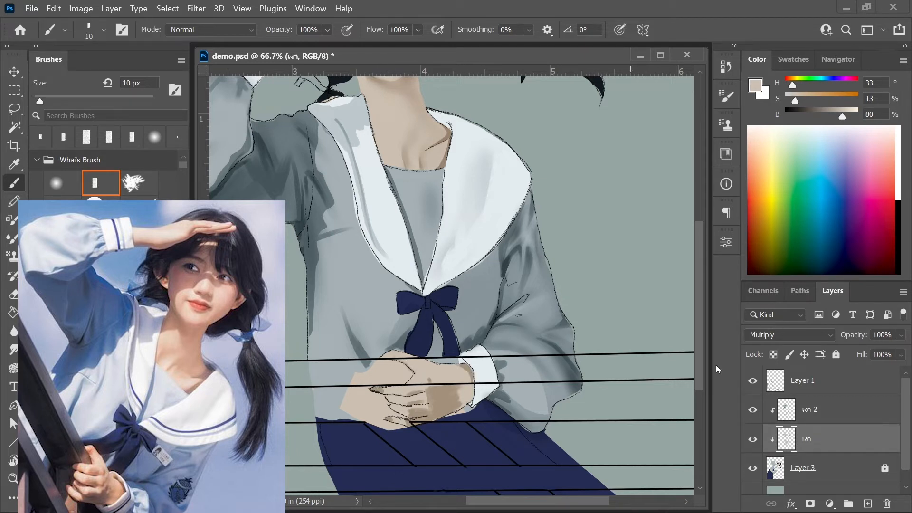
# Select the front clasped hand with the lasso and blend its shadow with a soft brush of about 60 px.
pyautogui.click(57, 183)
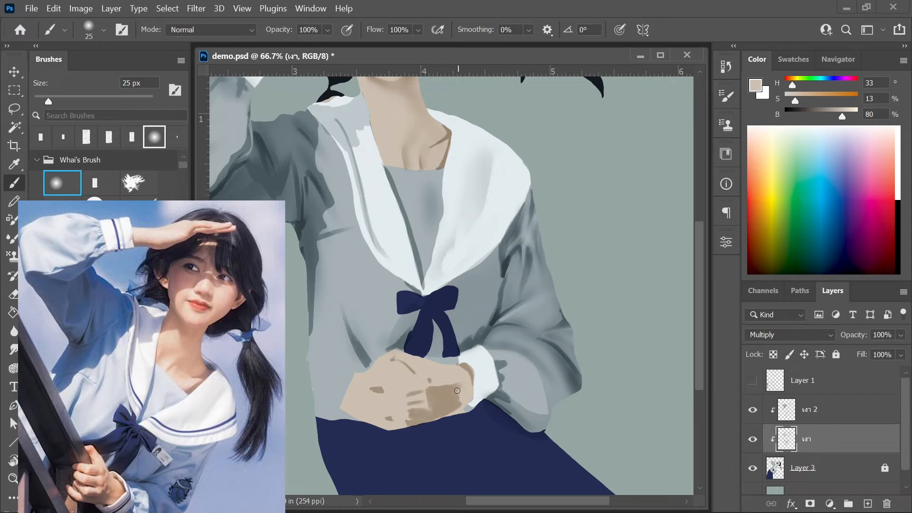
pyautogui.click(15, 107)
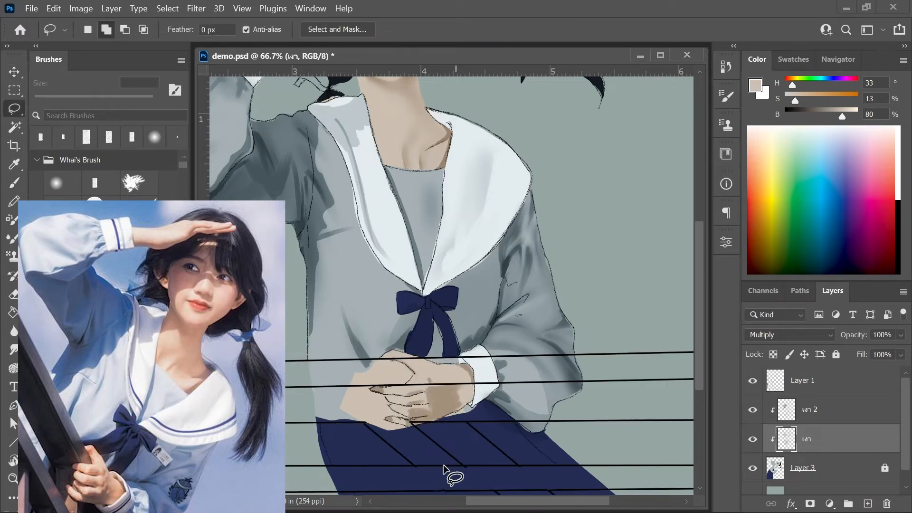
pyautogui.hotkey('ctrl', 'shift', 'd')
pyautogui.press('b')
pyautogui.press(']')
pyautogui.press(']')
pyautogui.press(']')
pyautogui.press(']')
pyautogui.press(']')
pyautogui.press('[')
pyautogui.press('[')
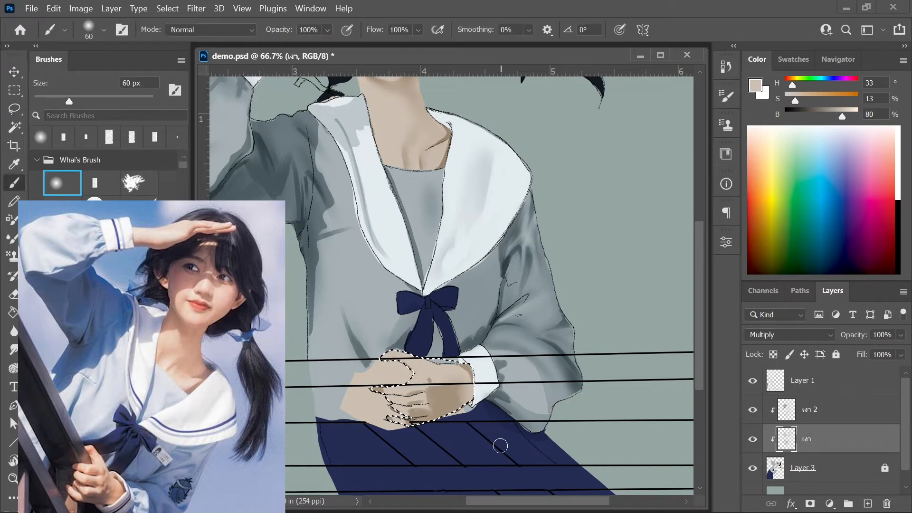
# Extend the lasso selection over the cuff and lower sleeve, then trim its edge.
pyautogui.press('l')
pyautogui.moveTo(460, 365)
pyautogui.mouseDown()
pyautogui.moveTo(498, 301)
pyautogui.moveTo(549, 427)
pyautogui.moveTo(533, 433)
pyautogui.moveTo(479, 401)
pyautogui.moveTo(459, 364)
pyautogui.moveTo(503, 325)
pyautogui.moveTo(581, 389)
pyautogui.moveTo(530, 430)
pyautogui.moveTo(507, 409)
pyautogui.moveTo(520, 425)
pyautogui.moveTo(550, 418)
pyautogui.moveTo(469, 404)
pyautogui.mouseUp()
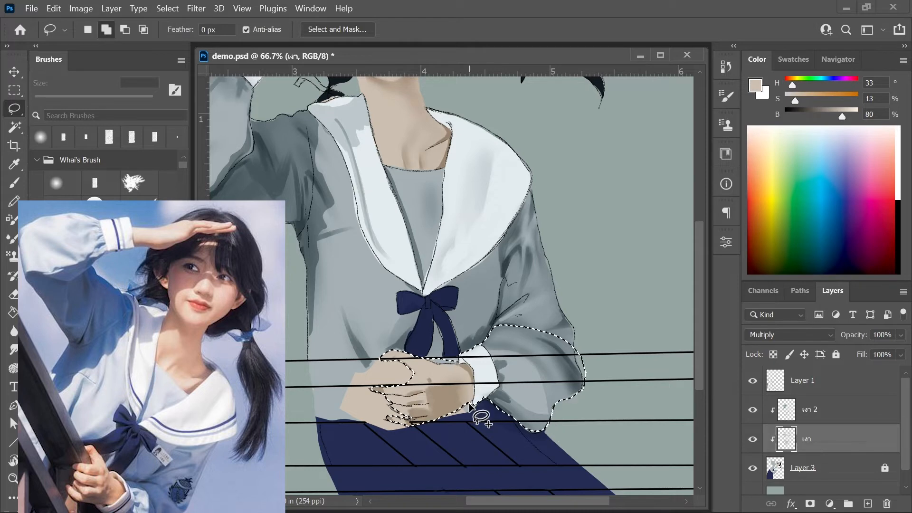
pyautogui.press('alt')
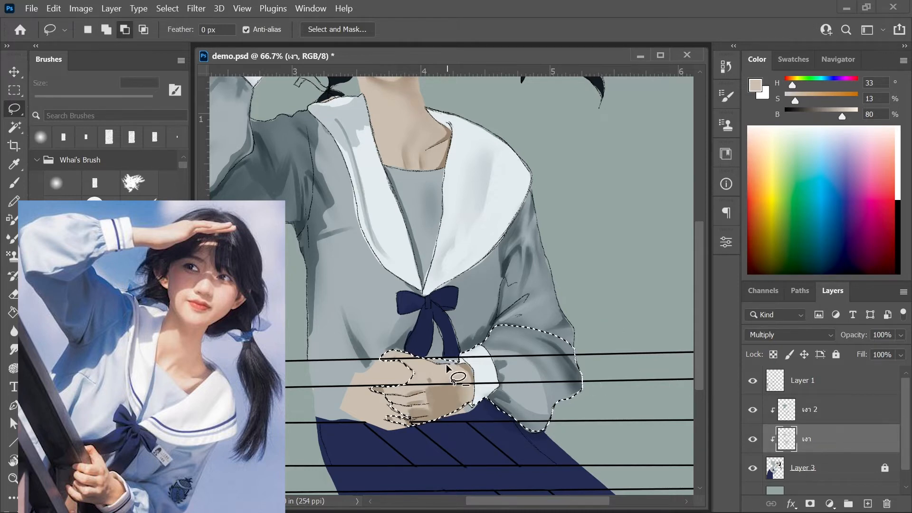
# Copy the selected hand and sleeve from Layer 3 to a new layer and place it beneath Layer 3.
pyautogui.click(855, 470)
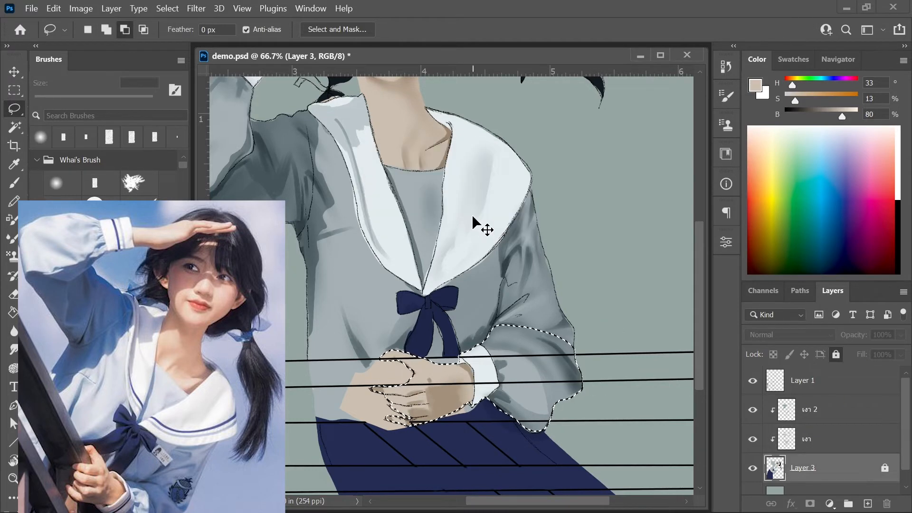
pyautogui.hotkey('ctrl', 'j')
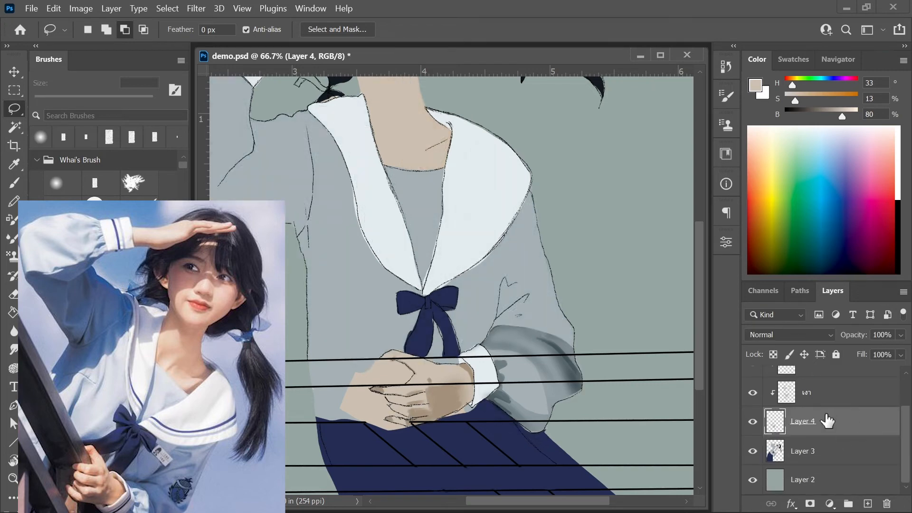
pyautogui.moveTo(827, 417); pyautogui.dragTo(847, 457)
# Clip the เงา and เงา 2 shadow layers to Layer 3 again.
pyautogui.rightClick(807, 396)
pyautogui.click(654, 289)
pyautogui.scroll(2, 812, 414)
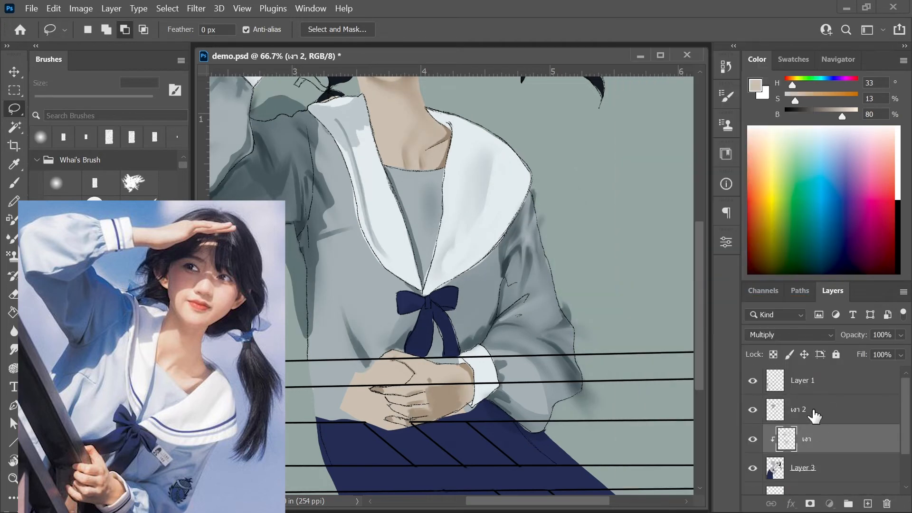
pyautogui.rightClick(812, 411)
pyautogui.click(653, 289)
pyautogui.rightClick(812, 380)
pyautogui.click(654, 289)
pyautogui.scroll(-2, 525, 362)
# Paint finger shadows on the clasped hands on layer เงา 2 with an 8 px brush in the sampled darker skin colour, checking without line art.
pyautogui.click(816, 409)
pyautogui.click(95, 183)
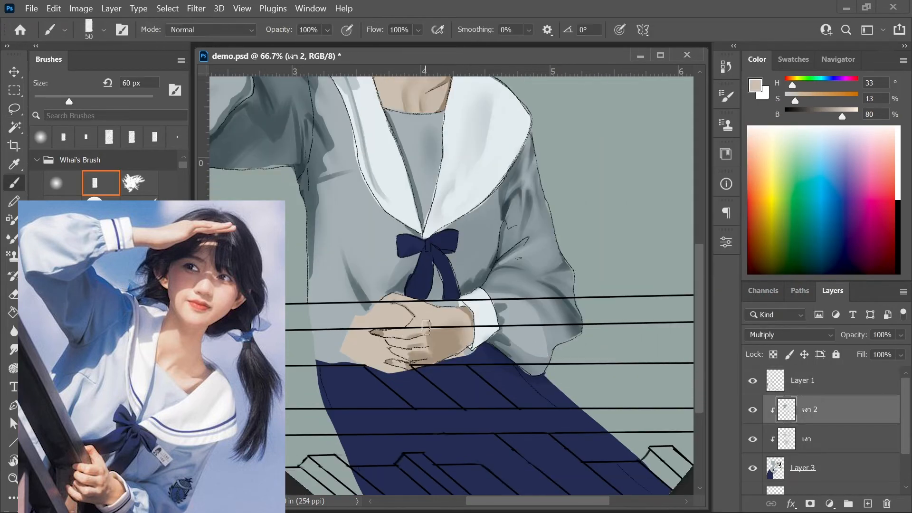
pyautogui.keyDown('alt'); pyautogui.click(412, 349); pyautogui.keyUp('alt')
pyautogui.click(752, 380)
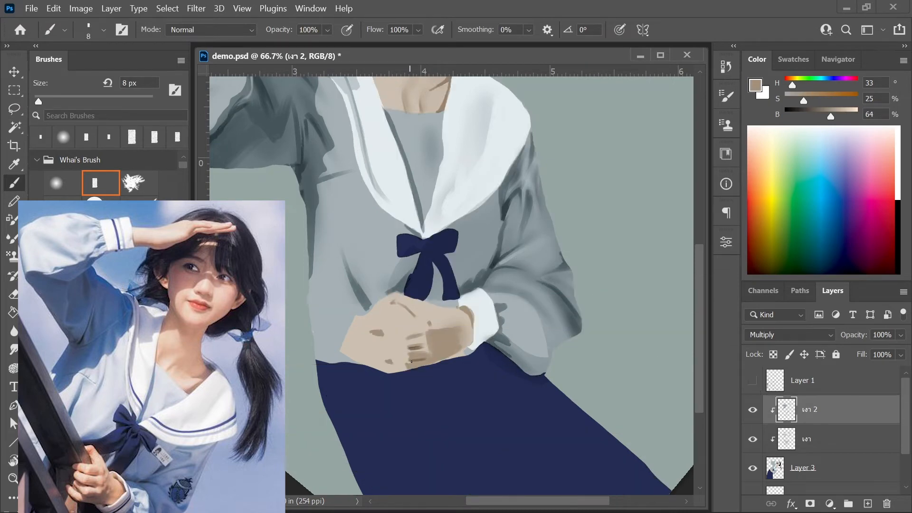
pyautogui.click(752, 381)
pyautogui.click(753, 380)
pyautogui.click(753, 380)
pyautogui.click(752, 381)
pyautogui.click(753, 381)
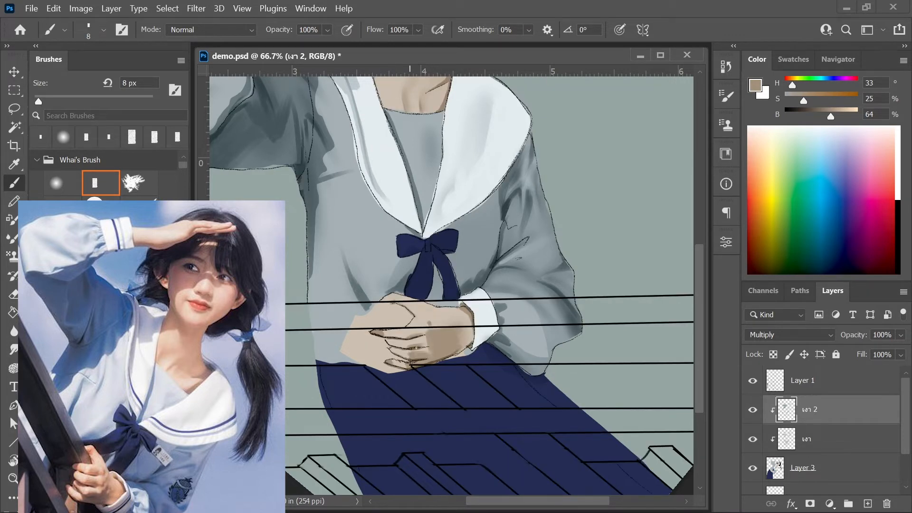
# Touch up the skirt's waistline and the blouse's side edge on Layer 3 with sampled navy and grey at 15 px, checking without line art.
pyautogui.click(884, 463)
pyautogui.scroll(-1, 886, 455)
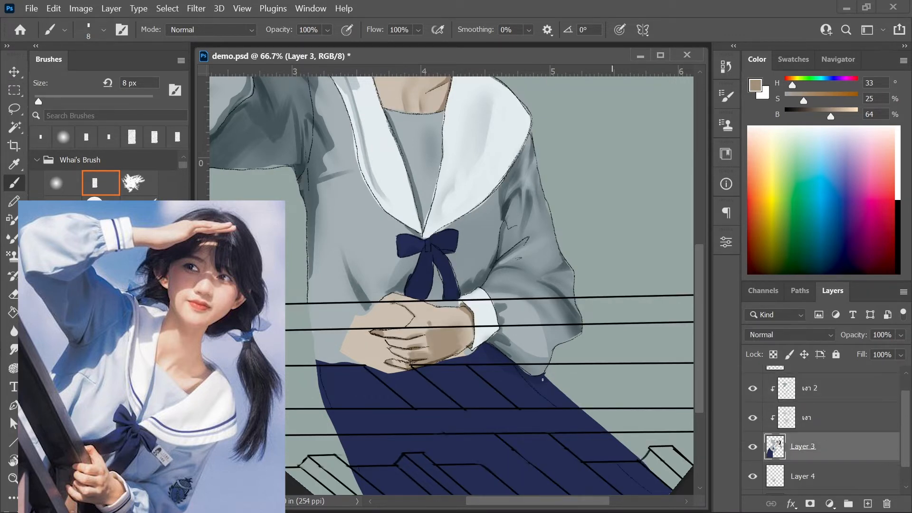
pyautogui.scroll(1, 759, 385)
pyautogui.click(753, 381)
pyautogui.click(753, 380)
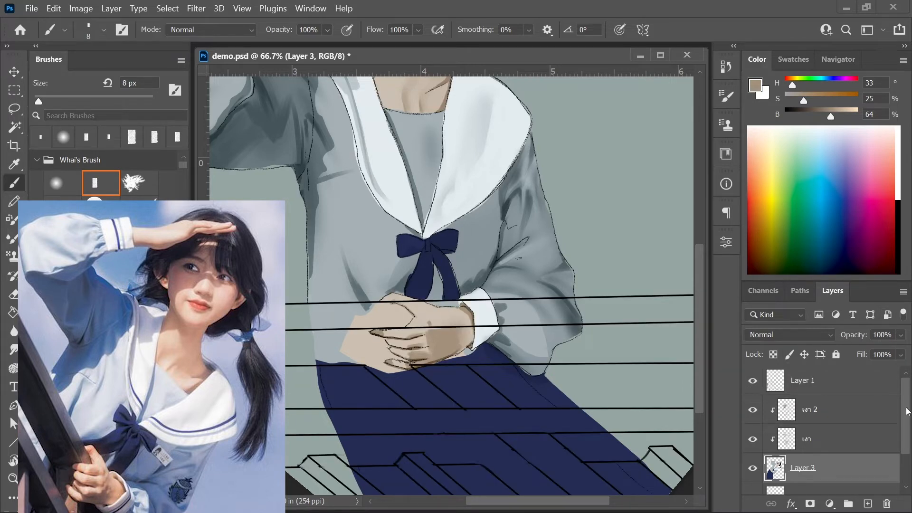
pyautogui.hotkey('ctrl', '-')
pyautogui.hotkey('ctrl', '-')
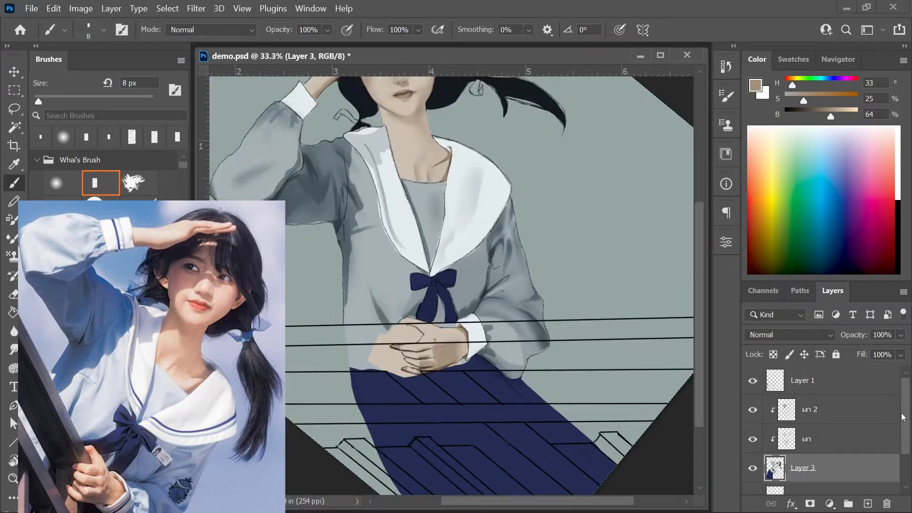
pyautogui.click(753, 380)
pyautogui.hotkey('ctrl', '+')
pyautogui.hotkey('ctrl', '+')
pyautogui.click(753, 380)
pyautogui.click(752, 380)
pyautogui.keyDown('alt'); pyautogui.click(455, 403); pyautogui.keyUp('alt')
pyautogui.press(']')
pyautogui.press(']')
pyautogui.press(']')
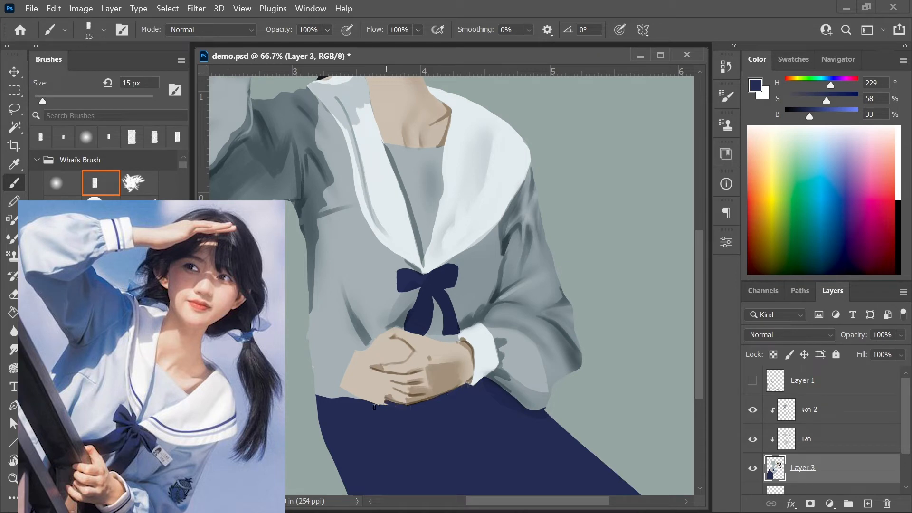
pyautogui.keyDown('alt'); pyautogui.click(311, 349); pyautogui.keyUp('alt')
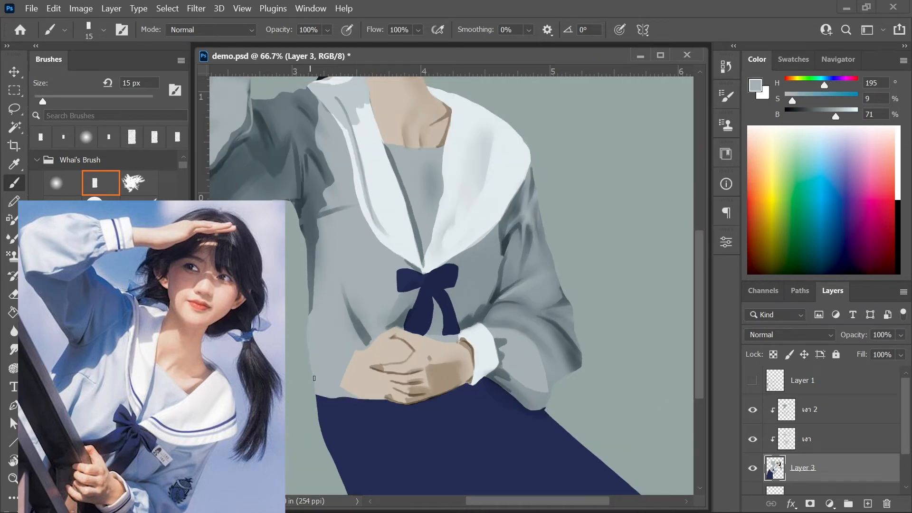
# Erase the Layer 1 line art around the collar, sleeves and shoulders with a 50 px eraser.
pyautogui.hotkey('ctrl', '-')
pyautogui.hotkey('ctrl', '-')
pyautogui.click(752, 380)
pyautogui.click(807, 380)
pyautogui.press('e')
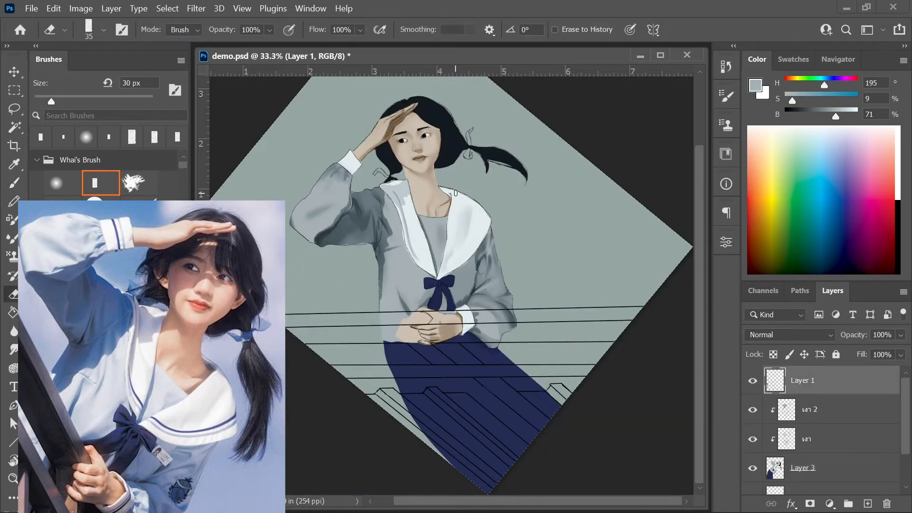
pyautogui.press(']')
pyautogui.press(']')
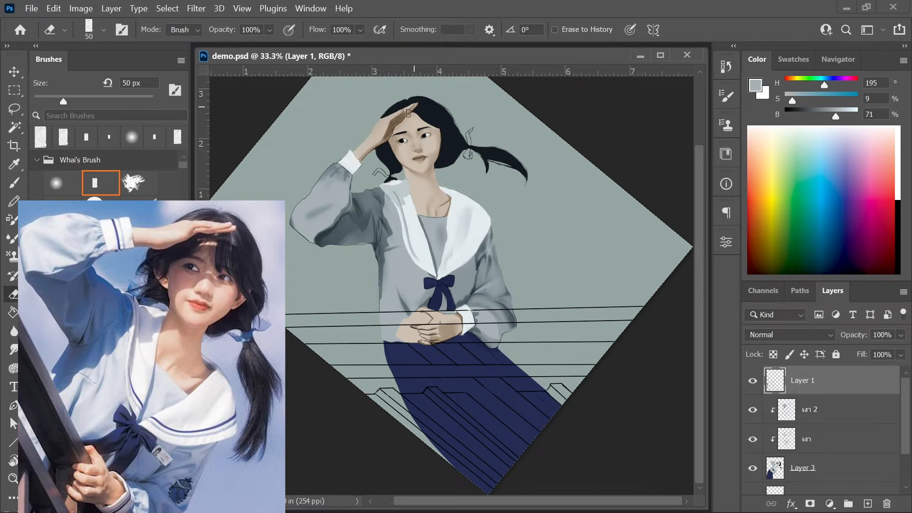
pyautogui.moveTo(374, 247); pyautogui.dragTo(360, 169)
# Paint fold shadows on the navy bow on layer เงา with the sampled bow colour and a brush of about 10 px.
pyautogui.hotkey('ctrl', '+')
pyautogui.hotkey('ctrl', '+')
pyautogui.click(842, 437)
pyautogui.press('b')
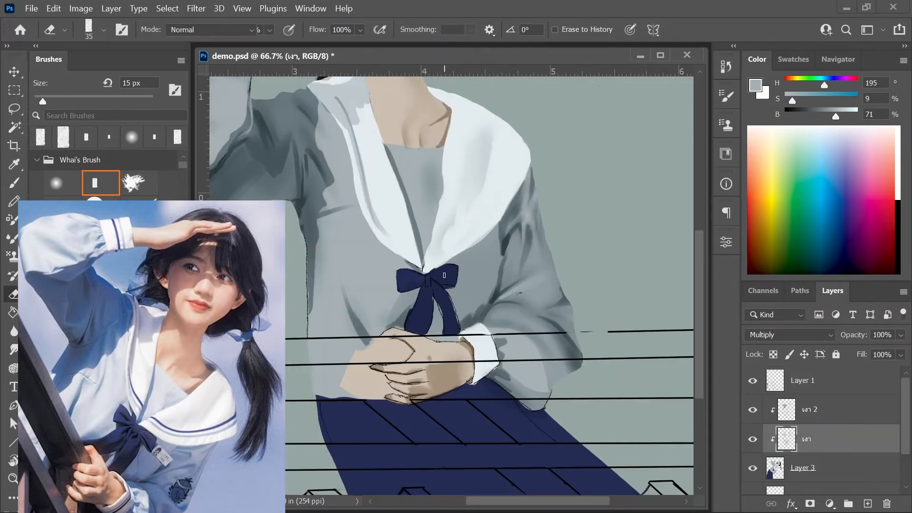
pyautogui.keyDown('alt'); pyautogui.click(443, 275); pyautogui.keyUp('alt')
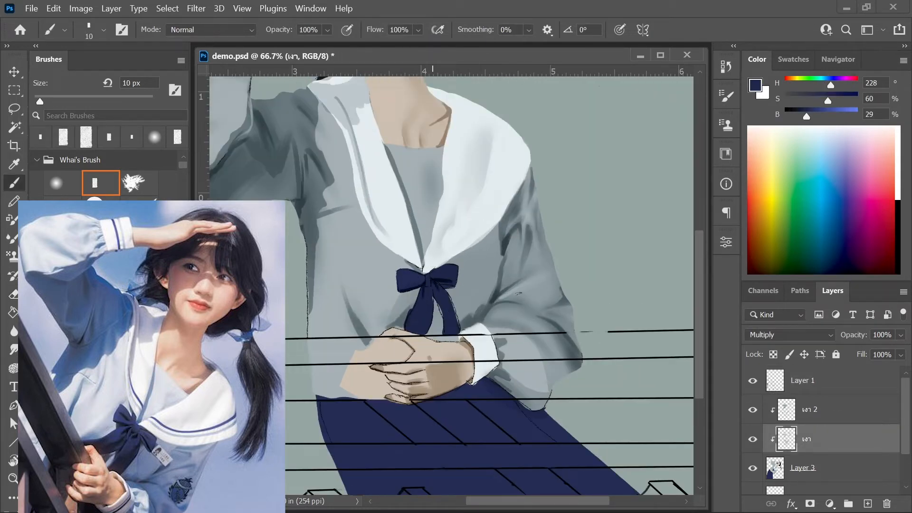
pyautogui.press(']')
pyautogui.press(']')
pyautogui.press(']')
pyautogui.moveTo(414, 330)
pyautogui.mouseDown()
pyautogui.moveTo(426, 314)
pyautogui.moveTo(451, 322)
pyautogui.mouseUp()
pyautogui.press('[')
pyautogui.press('[')
pyautogui.press('[')
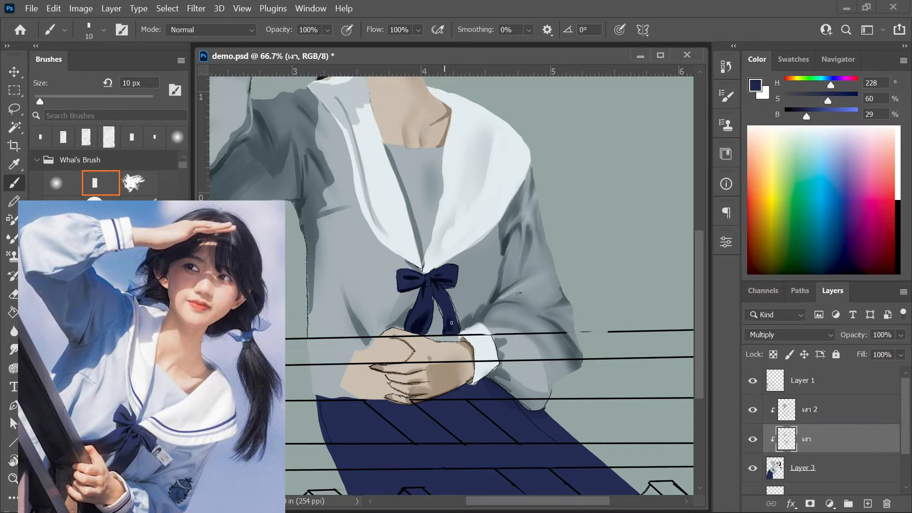
pyautogui.press('[')
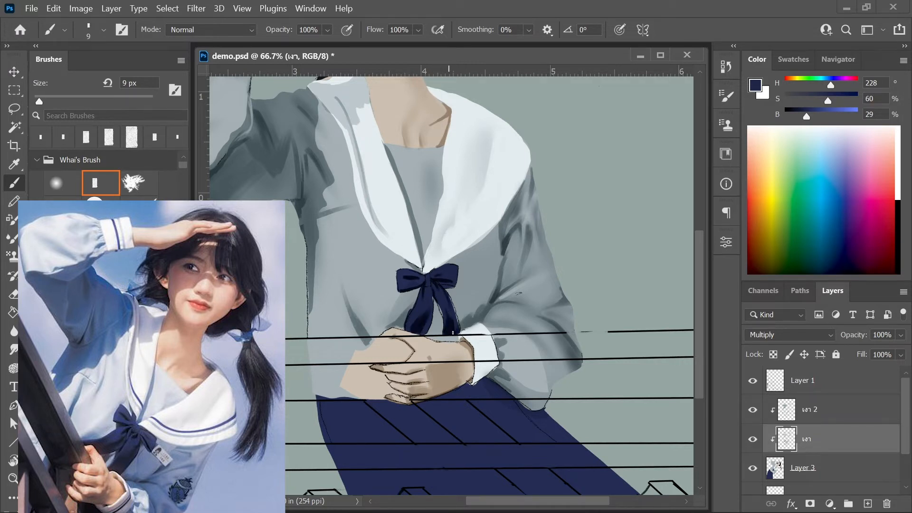
# Compare the bow with the line art hidden, then erase its outlines on Layer 1.
pyautogui.click(752, 380)
pyautogui.click(753, 381)
pyautogui.click(807, 379)
pyautogui.press('e')
pyautogui.moveTo(463, 279)
pyautogui.mouseDown()
pyautogui.moveTo(444, 309)
pyautogui.moveTo(413, 304)
pyautogui.moveTo(440, 313)
pyautogui.mouseUp()
pyautogui.keyDown('ctrl'); pyautogui.click(518, 267); pyautogui.keyUp('ctrl')
# Shade the blouse around the bow with sampled colours on layer เงา 2, and add a new layer above it.
pyautogui.press('b')
pyautogui.keyDown('alt'); pyautogui.click(426, 297); pyautogui.keyUp('alt')
pyautogui.click(836, 418)
pyautogui.keyDown('ctrl'); pyautogui.click(437, 304); pyautogui.keyUp('ctrl')
pyautogui.keyDown('alt'); pyautogui.click(437, 304); pyautogui.keyUp('alt')
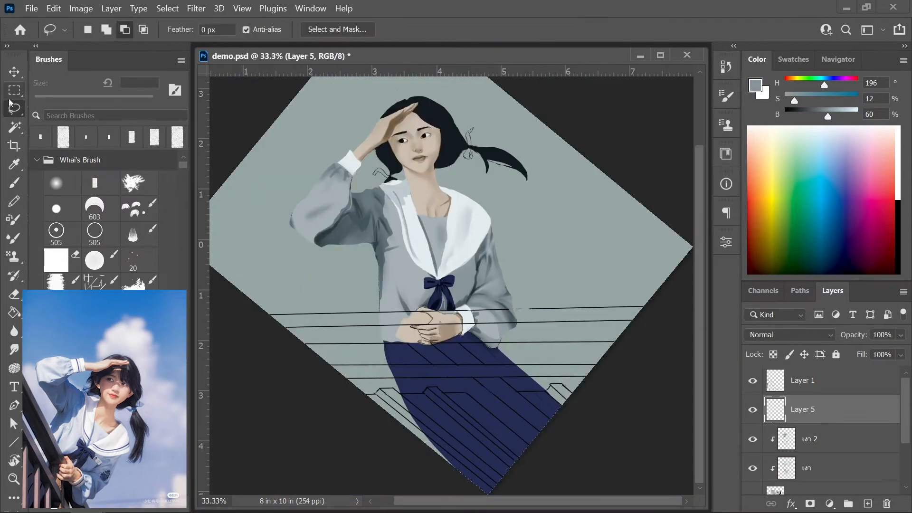
# Outline the upper railing beam with the Polygonal Lasso on Layer 5.
pyautogui.rightClick(19, 112)
pyautogui.click(45, 119)
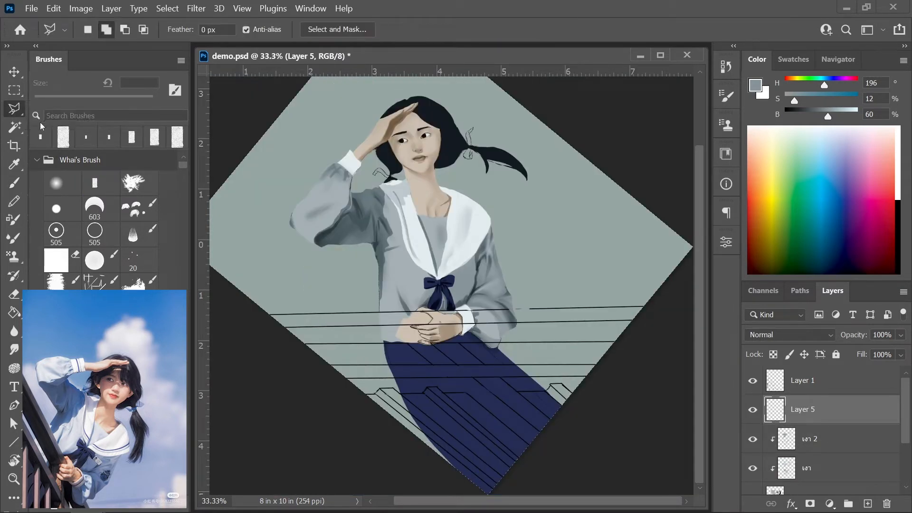
pyautogui.click(267, 314)
pyautogui.click(666, 306)
pyautogui.click(614, 340)
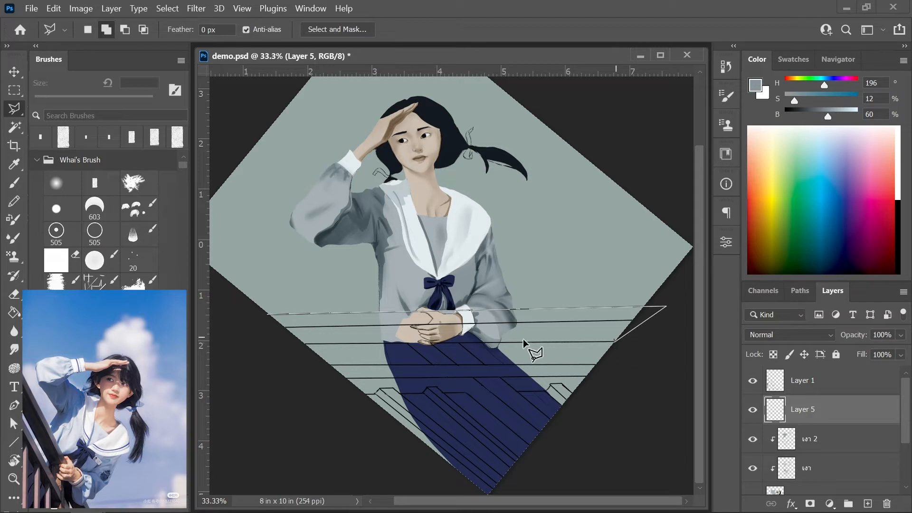
pyautogui.click(298, 342)
pyautogui.click(268, 314)
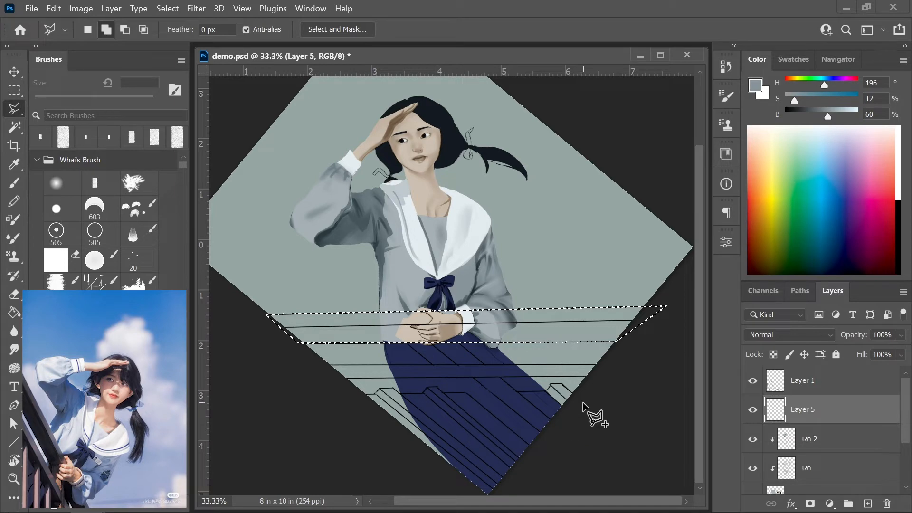
# Add the lower railing beam to the polygonal selection.
pyautogui.press('r')
pyautogui.moveTo(597, 407)
pyautogui.mouseDown()
pyautogui.moveTo(586, 423)
pyautogui.moveTo(513, 458)
pyautogui.moveTo(473, 434)
pyautogui.moveTo(418, 427)
pyautogui.mouseUp()
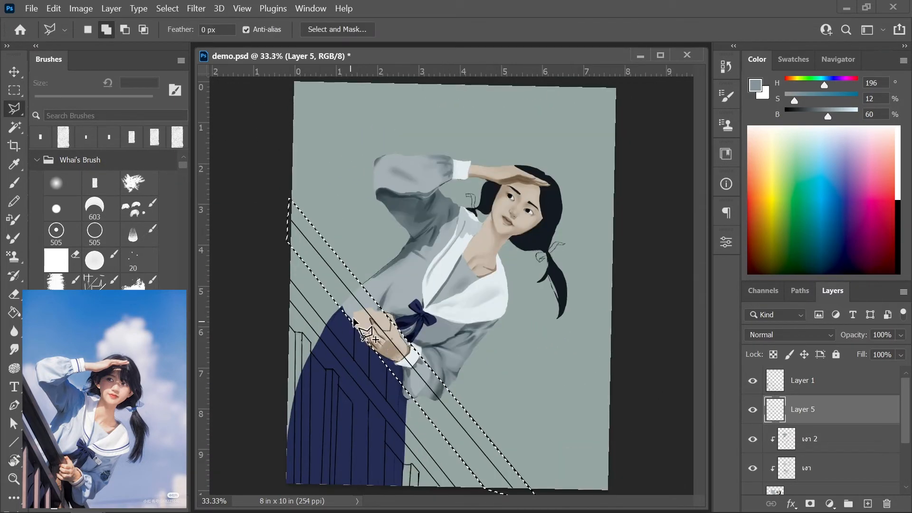
pyautogui.click(288, 280)
pyautogui.click(460, 493)
pyautogui.click(419, 488)
pyautogui.press('BackSpace')
pyautogui.click(424, 490)
pyautogui.click(261, 289)
pyautogui.click(288, 279)
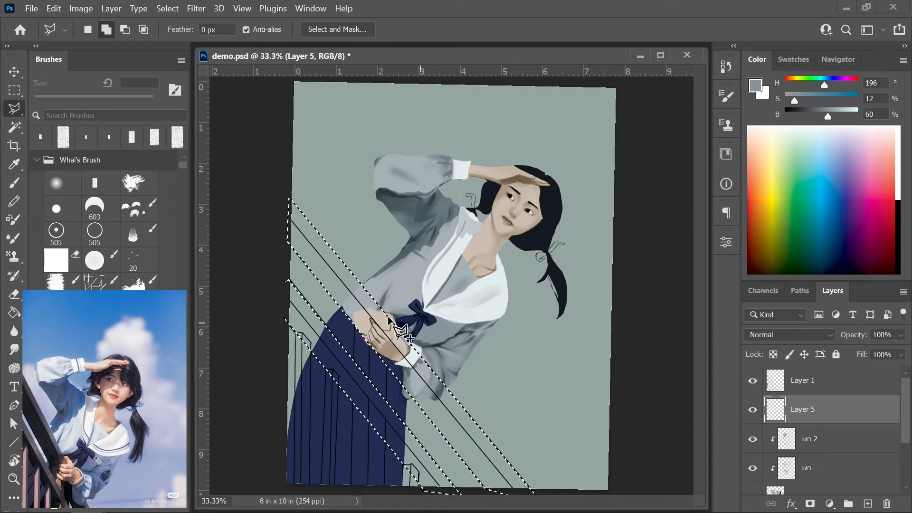
# Add the main railing post and the narrow vertical balusters to the selection.
pyautogui.click(356, 297)
pyautogui.click(351, 489)
pyautogui.click(384, 486)
pyautogui.click(386, 324)
pyautogui.click(355, 297)
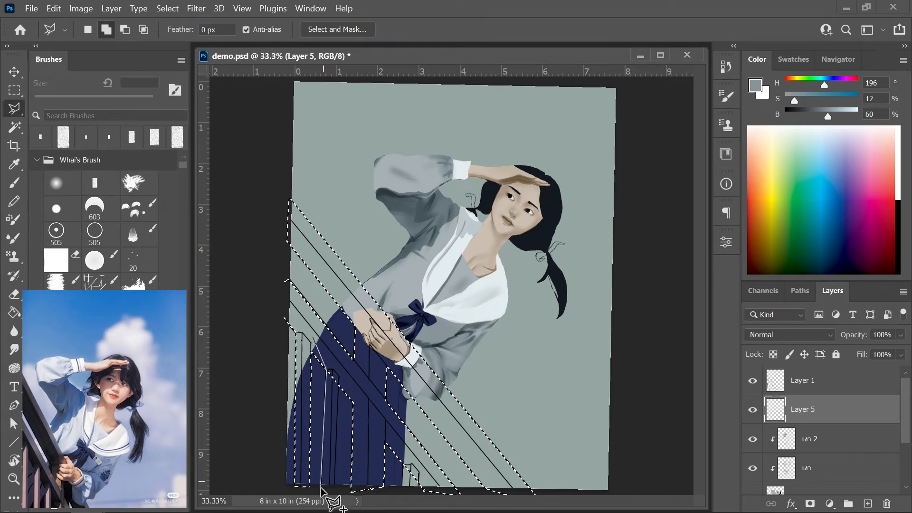
pyautogui.click(411, 470)
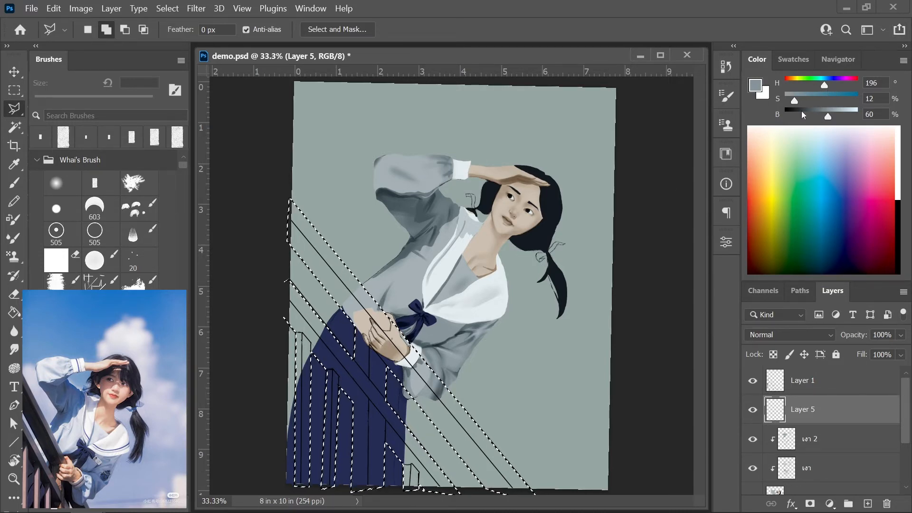
# Fill the railing selection on Layer 5 with a muted brown of H 36, S 15, B 28.
pyautogui.moveTo(816, 87); pyautogui.dragTo(797, 116)
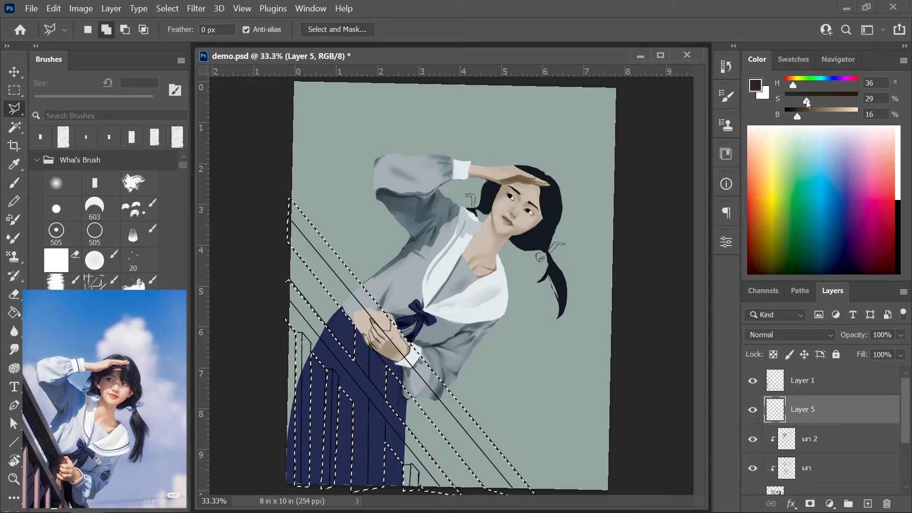
pyautogui.hotkey('alt', 'BackSpace')
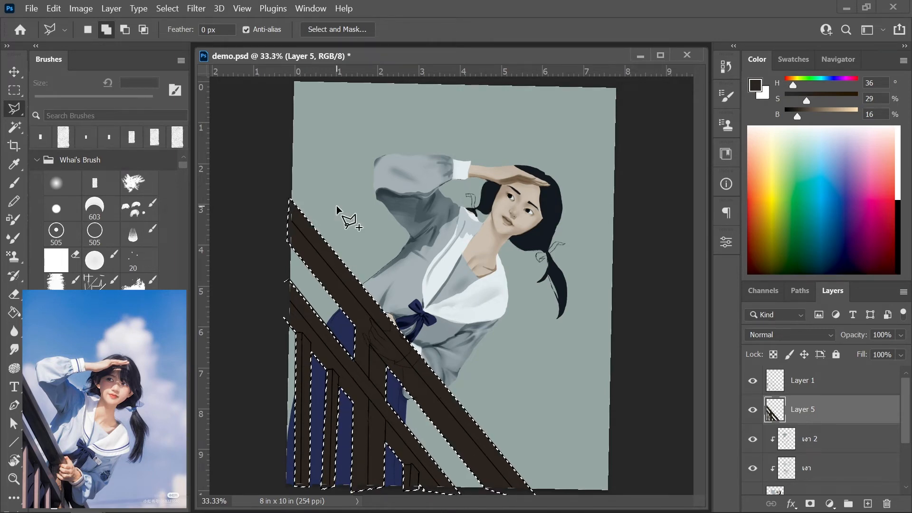
pyautogui.moveTo(806, 101)
pyautogui.mouseDown()
pyautogui.moveTo(796, 100)
pyautogui.moveTo(805, 116)
pyautogui.mouseUp()
pyautogui.hotkey('alt', 'BackSpace')
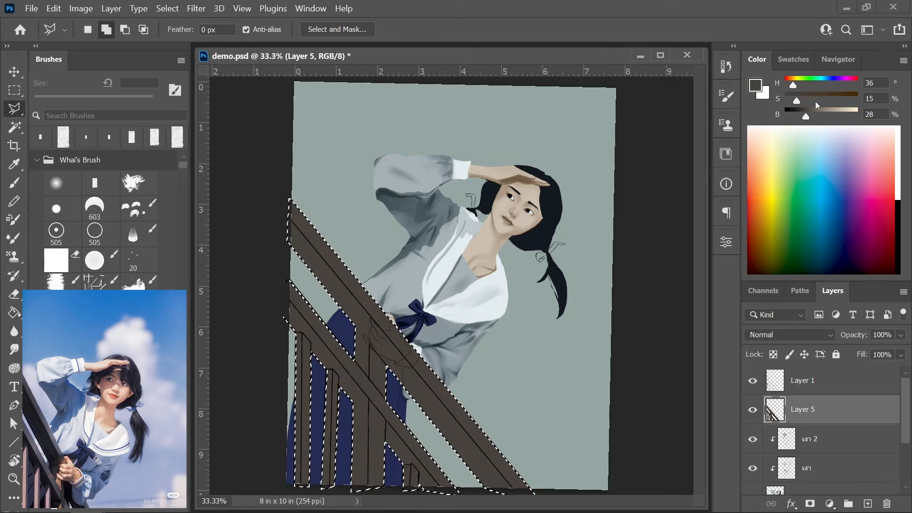
# Subtract the upper beam's top strip and the main post's right face from the railing selection.
pyautogui.click(125, 30)
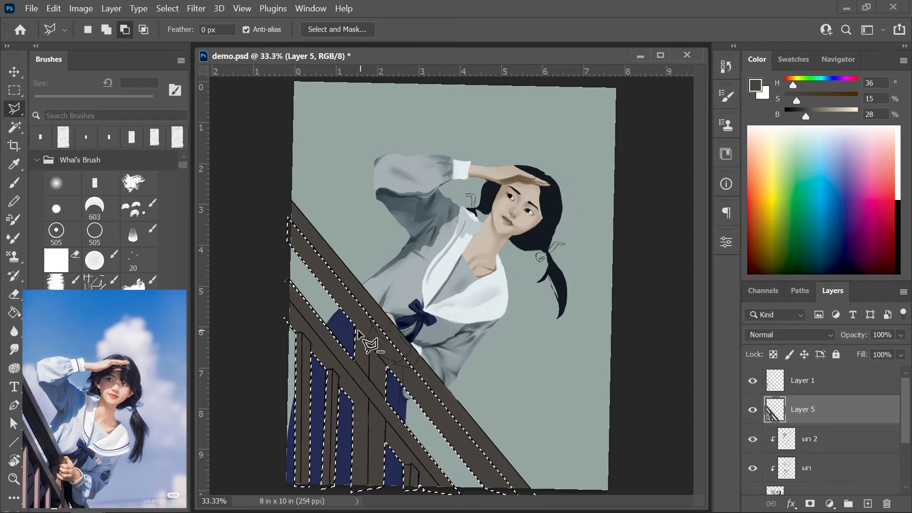
pyautogui.click(370, 293)
pyautogui.click(368, 493)
pyautogui.click(384, 494)
pyautogui.click(390, 300)
pyautogui.click(370, 293)
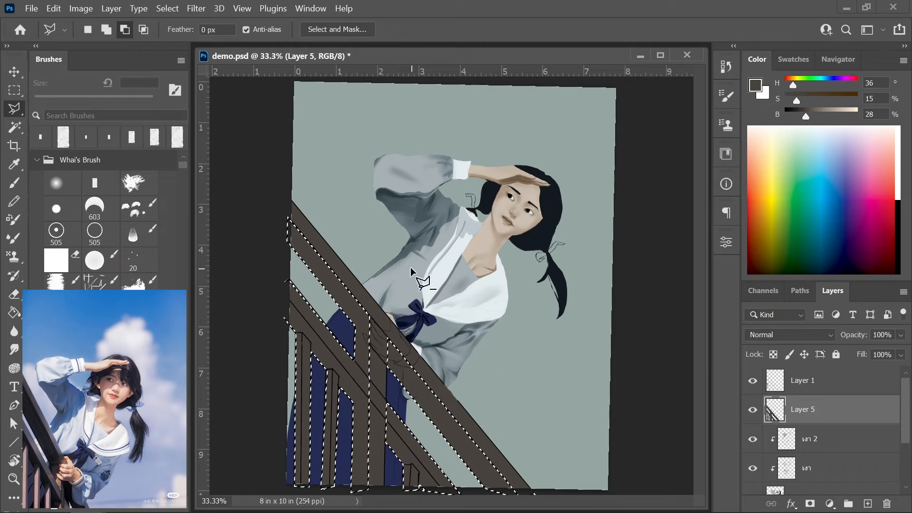
# Subtract the upper strip of the lower beam to the right of the main post from the selection.
pyautogui.click(384, 417)
pyautogui.click(450, 498)
pyautogui.click(469, 497)
pyautogui.click(383, 397)
pyautogui.click(384, 410)
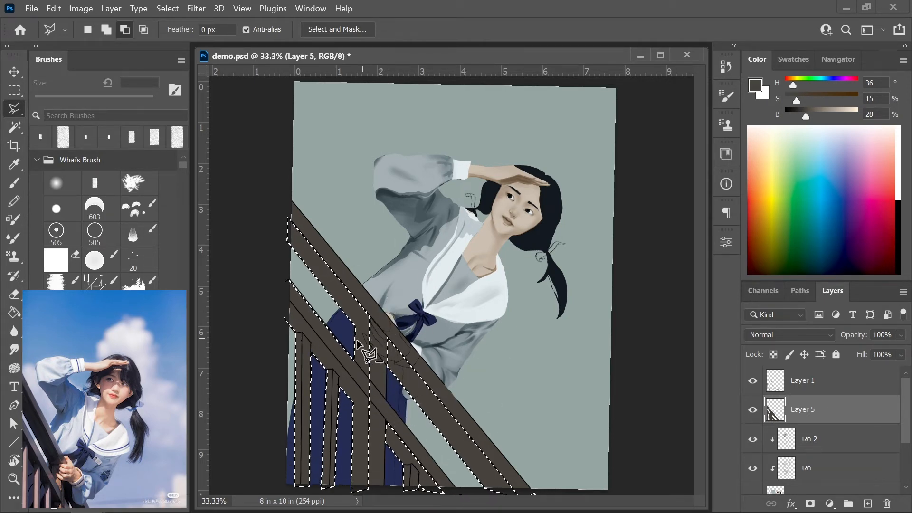
# Subtract the upper strip of the lower beam to the left of the main post from the selection.
pyautogui.click(285, 290)
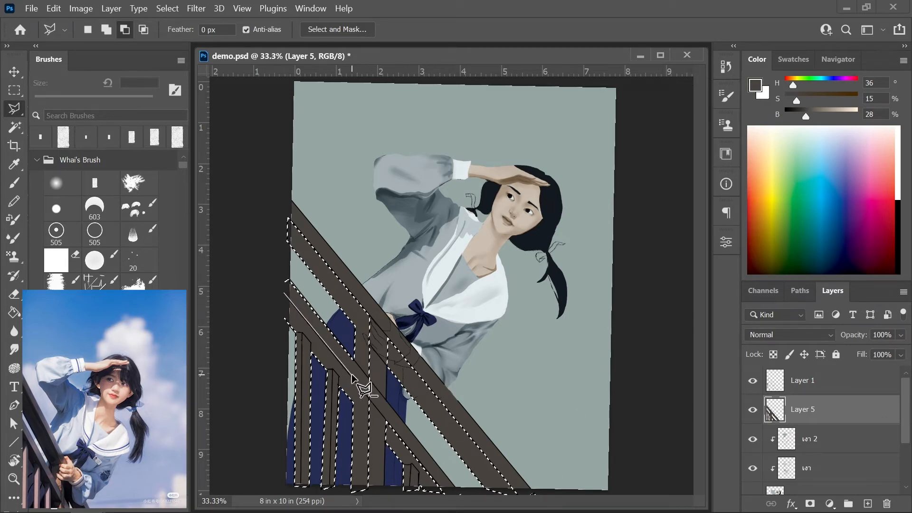
pyautogui.click(248, 255)
pyautogui.click(263, 287)
pyautogui.click(284, 293)
pyautogui.click(286, 296)
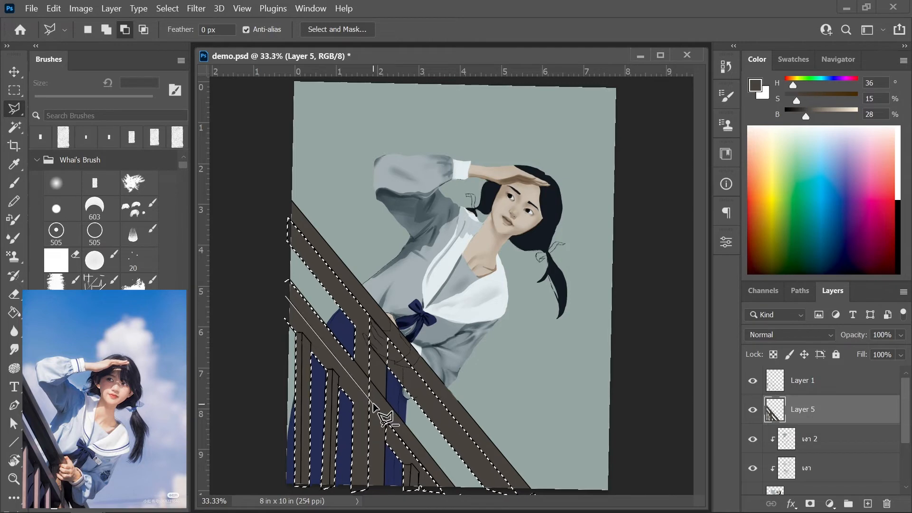
pyautogui.click(373, 399)
pyautogui.click(371, 378)
pyautogui.click(276, 261)
pyautogui.click(286, 297)
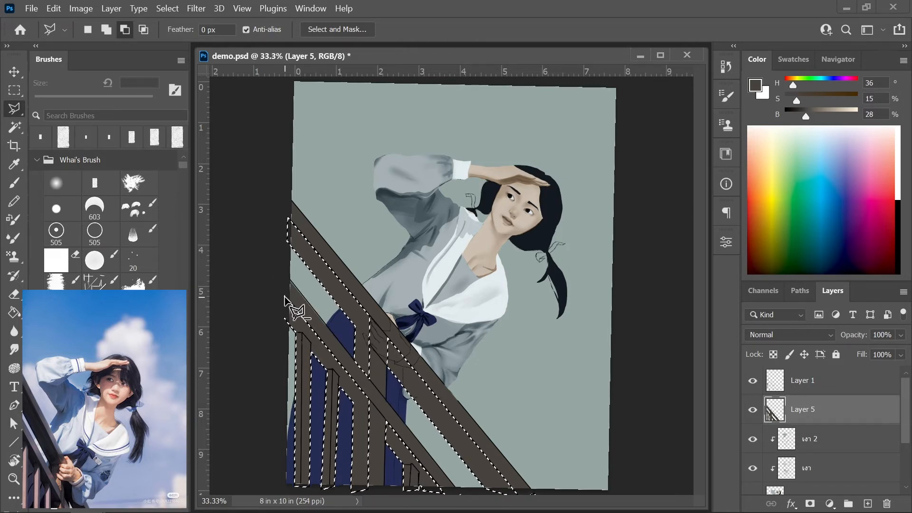
# Subtract the right faces of the narrow balusters from the selection, leaving only the railing's shaded faces.
pyautogui.click(332, 369)
pyautogui.click(329, 486)
pyautogui.click(335, 489)
pyautogui.click(338, 379)
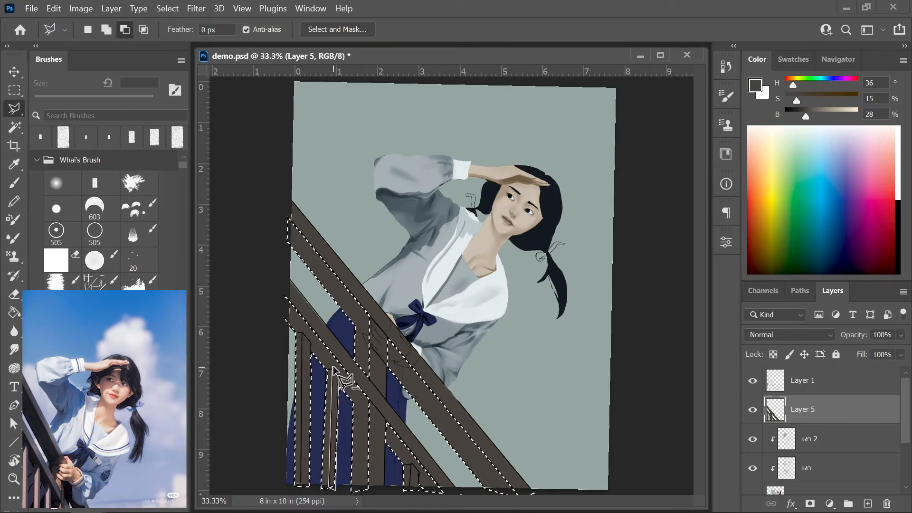
pyautogui.click(333, 368)
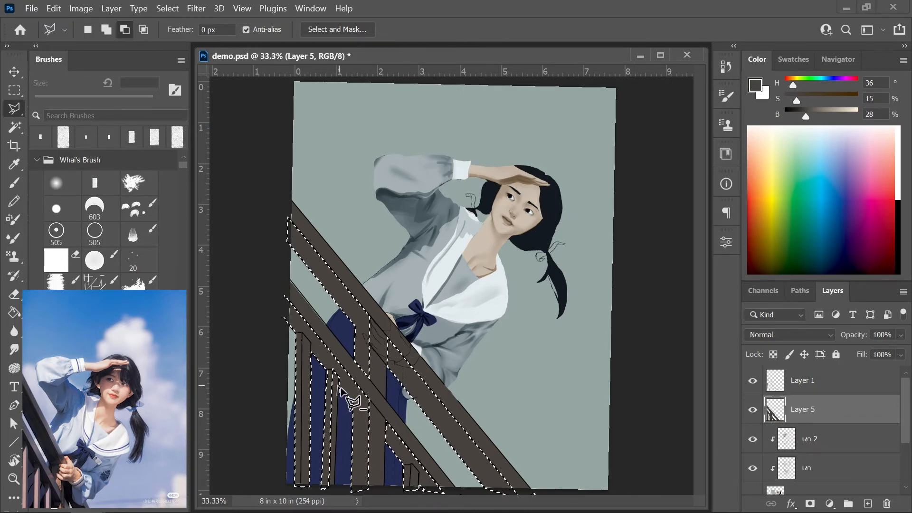
pyautogui.click(311, 345)
pyautogui.click(309, 489)
pyautogui.click(300, 486)
pyautogui.click(302, 327)
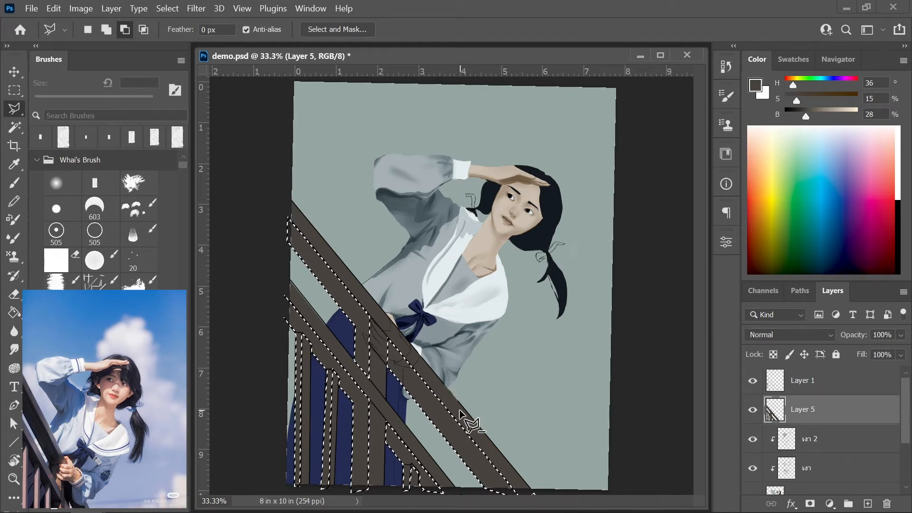
# Try filling the selected shaded railing faces directly on the railing's base layer with the brown darkened to 11% brightness.
pyautogui.click(797, 116)
pyautogui.moveTo(797, 116); pyautogui.dragTo(793, 116)
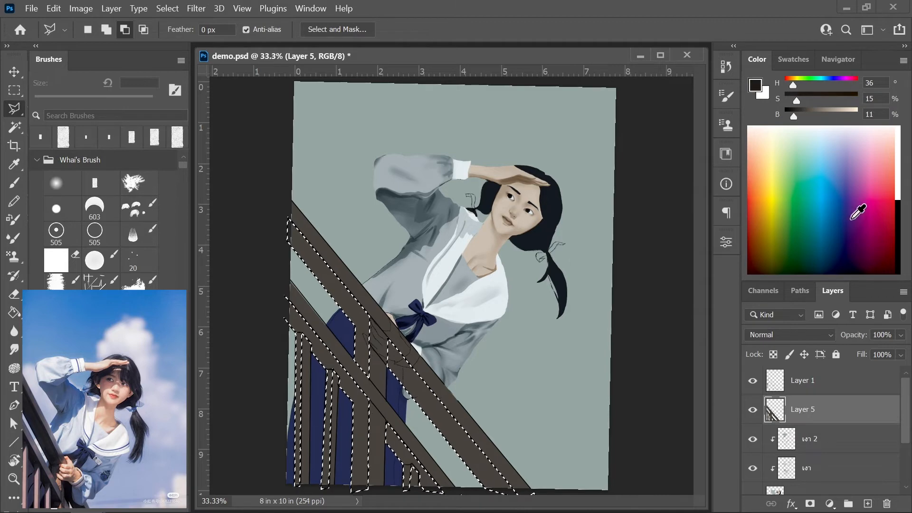
pyautogui.hotkey('alt', 'BackSpace')
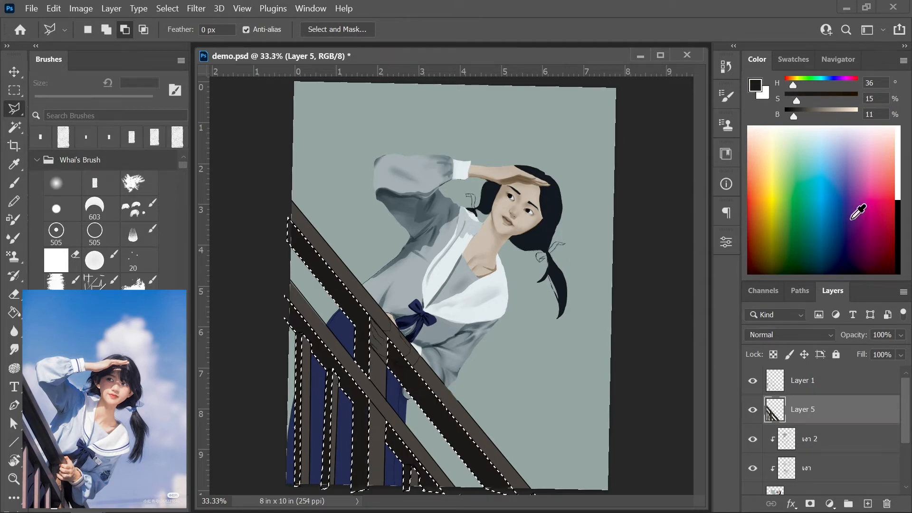
pyautogui.hotkey('ctrl', 'z')
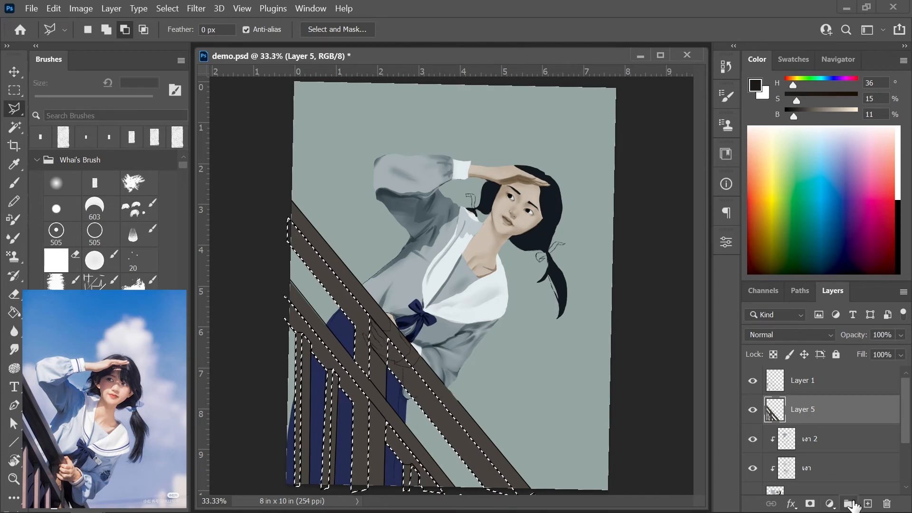
# Add a new layer clipped to the railing layer and set its blend mode to Multiply.
pyautogui.click(867, 503)
pyautogui.rightClick(825, 417)
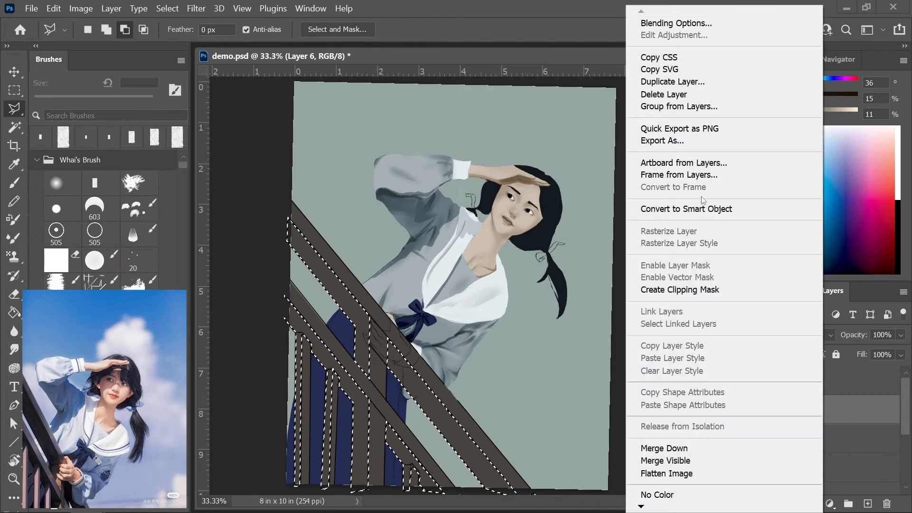
pyautogui.click(679, 291)
pyautogui.click(767, 334)
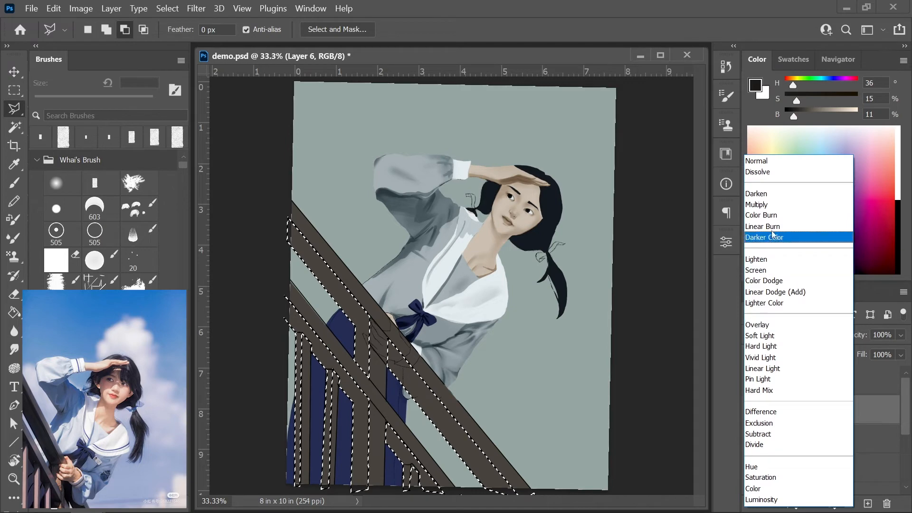
pyautogui.click(766, 201)
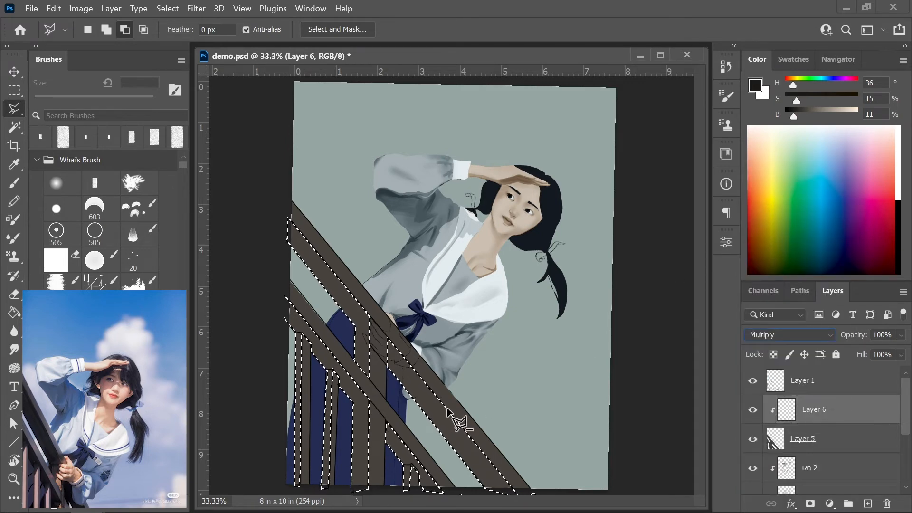
# Sample the railing's brown, fill the selected shaded faces with it on the Multiply layer, and deselect.
pyautogui.click(95, 182)
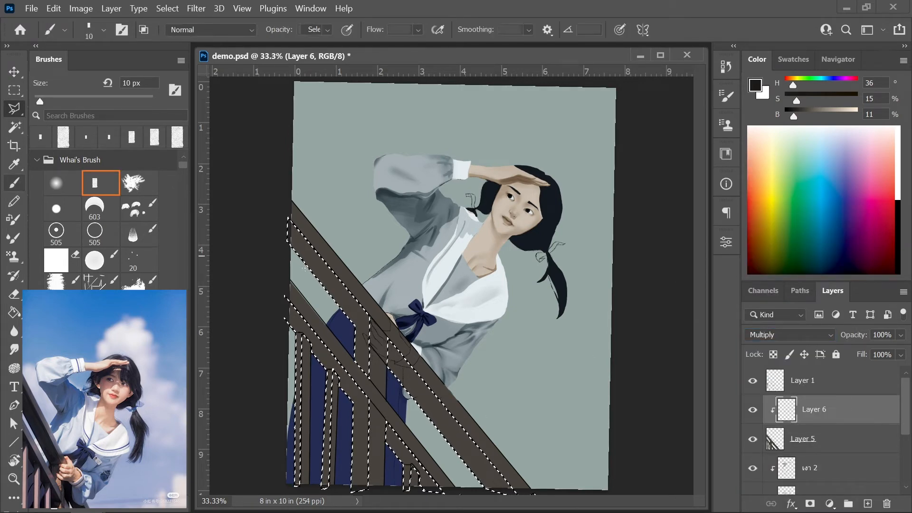
pyautogui.keyDown('alt'); pyautogui.click(355, 292); pyautogui.keyUp('alt')
pyautogui.hotkey('alt', 'BackSpace')
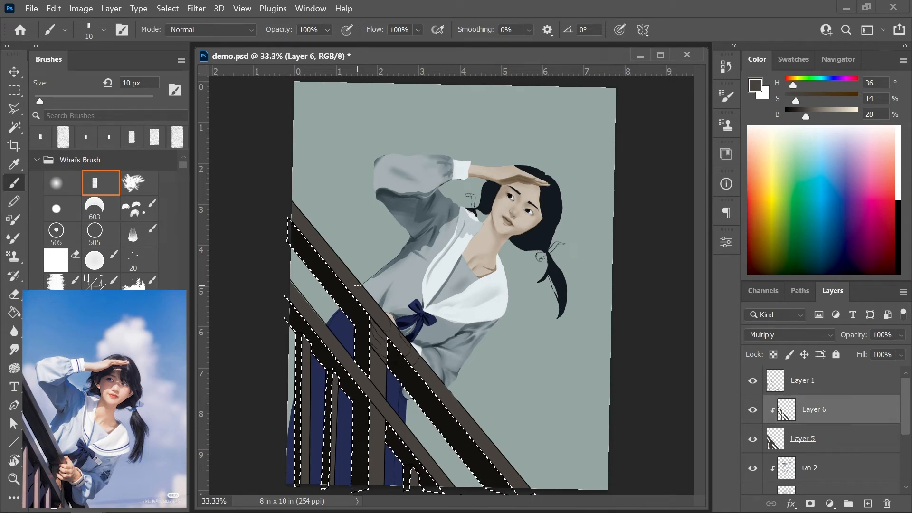
pyautogui.hotkey('ctrl', 'd')
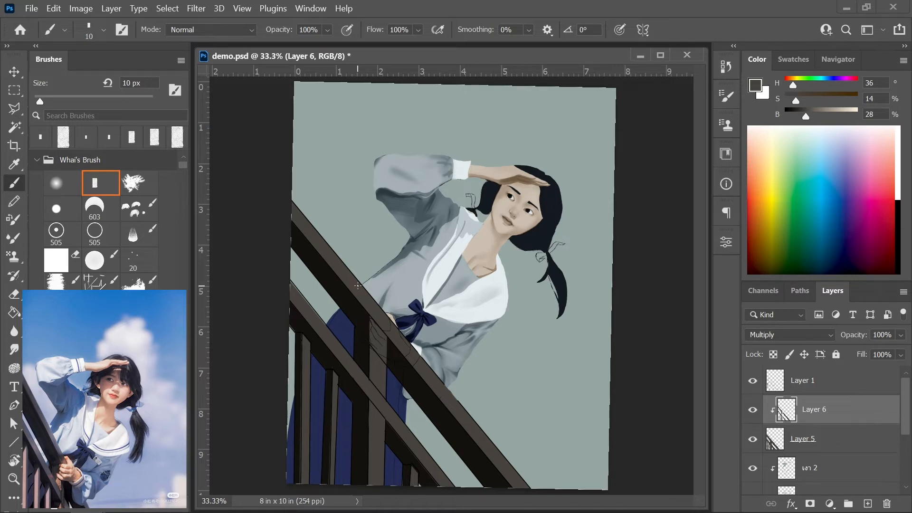
# Add another new layer above the railing's shadow layer and clip it to the railing.
pyautogui.click(867, 503)
pyautogui.rightClick(801, 411)
pyautogui.click(755, 289)
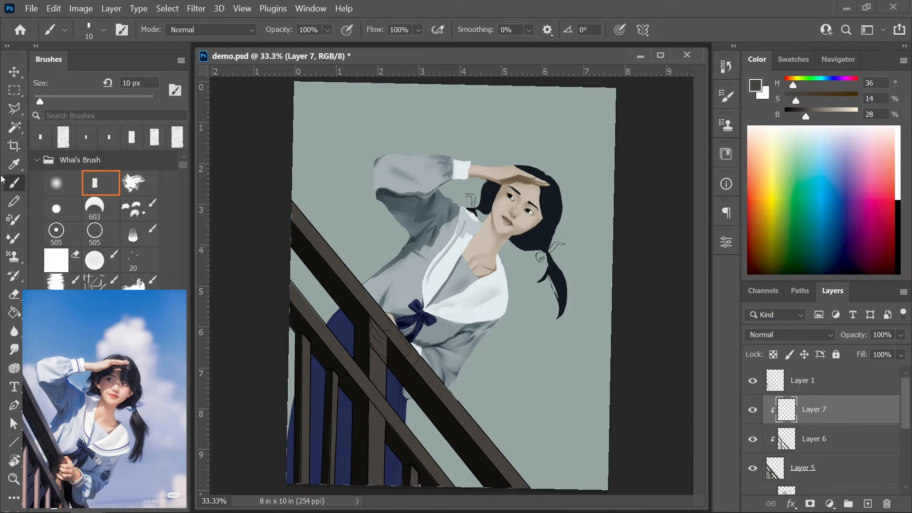
# Select a narrow triangular area on the main post's left face between the upper and lower beams with the Polygonal Lasso.
pyautogui.click(857, 467)
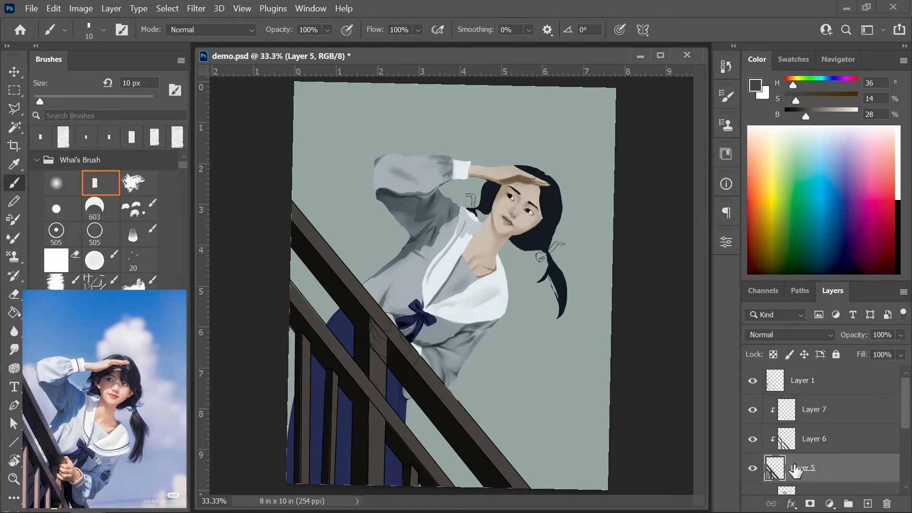
pyautogui.keyDown('ctrl'); pyautogui.click(775, 467); pyautogui.keyUp('ctrl')
pyautogui.press('l')
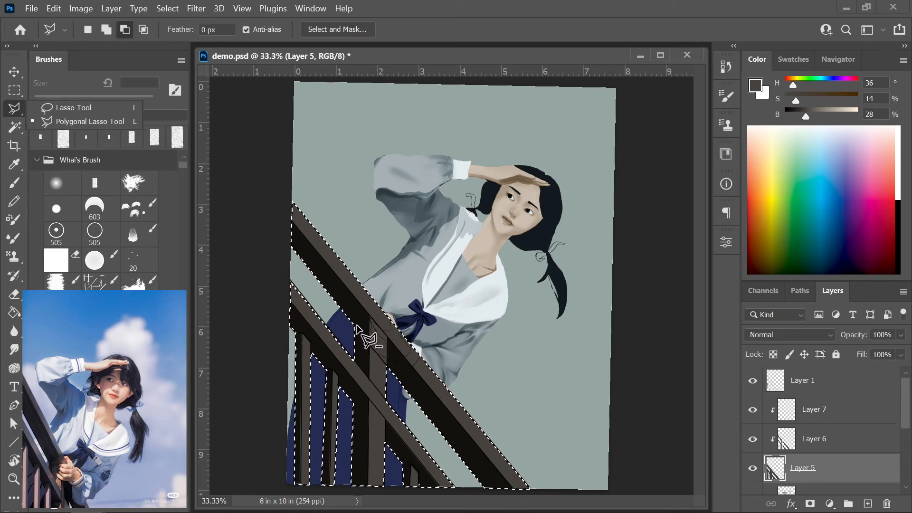
pyautogui.hotkey('ctrl', 'd')
pyautogui.click(369, 318)
pyautogui.click(358, 366)
pyautogui.click(368, 380)
pyautogui.click(369, 317)
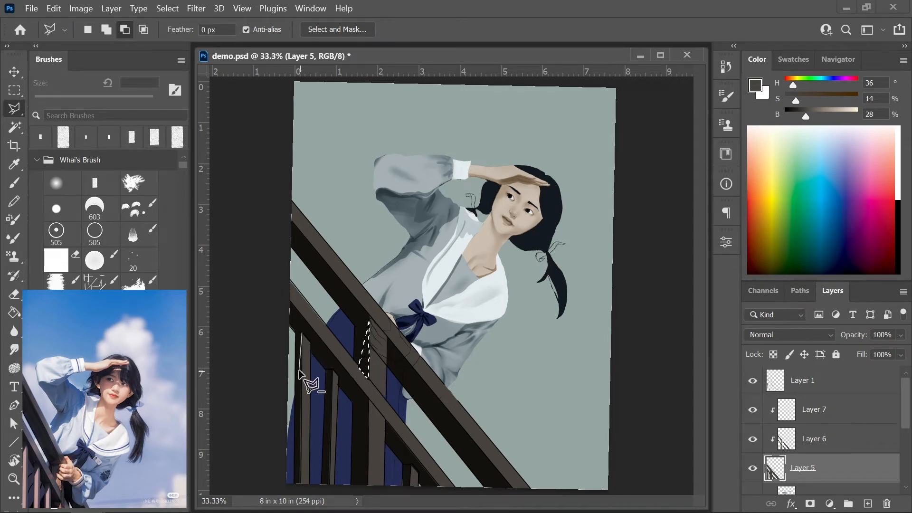
# Add the left faces of the two narrow balusters left of the main post to the selection.
pyautogui.click(295, 485)
pyautogui.click(301, 485)
pyautogui.click(301, 335)
pyautogui.press('shift')
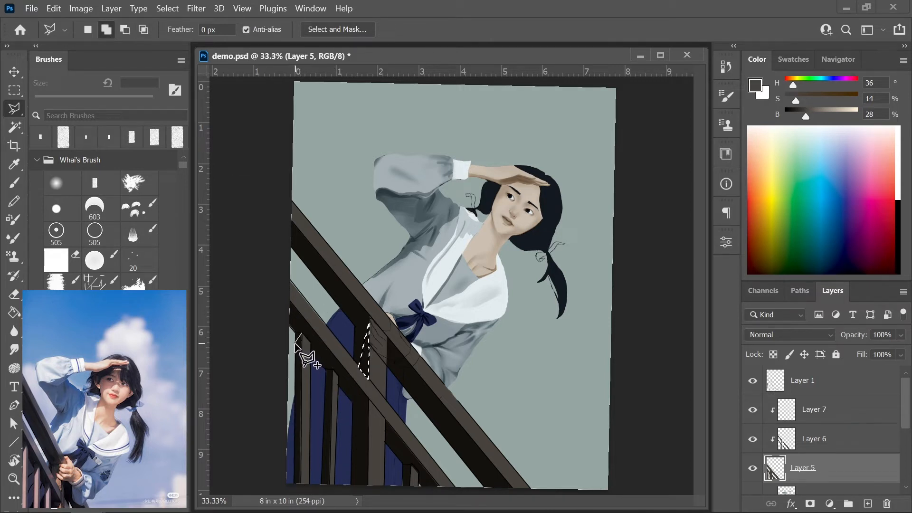
pyautogui.click(331, 370)
pyautogui.click(323, 383)
pyautogui.click(318, 485)
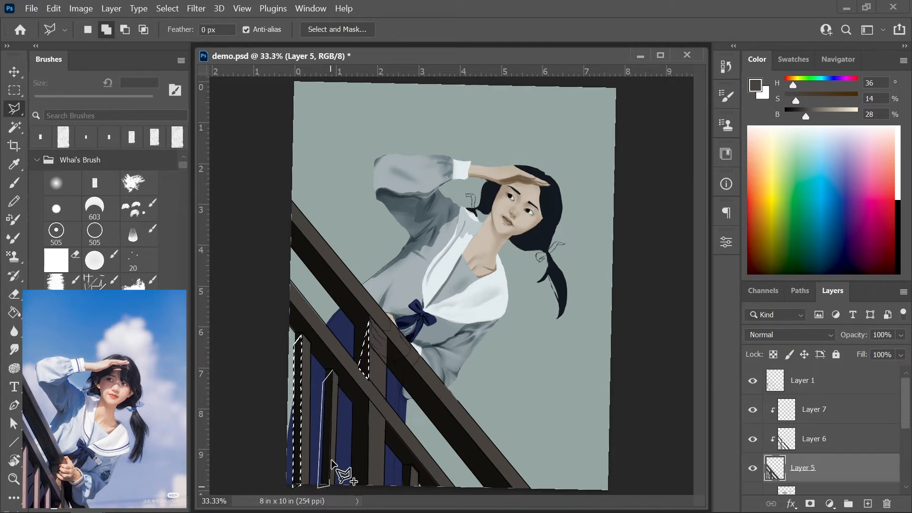
# Add a wedge on the main post's left face below the lower beam to the selection.
pyautogui.click(369, 399)
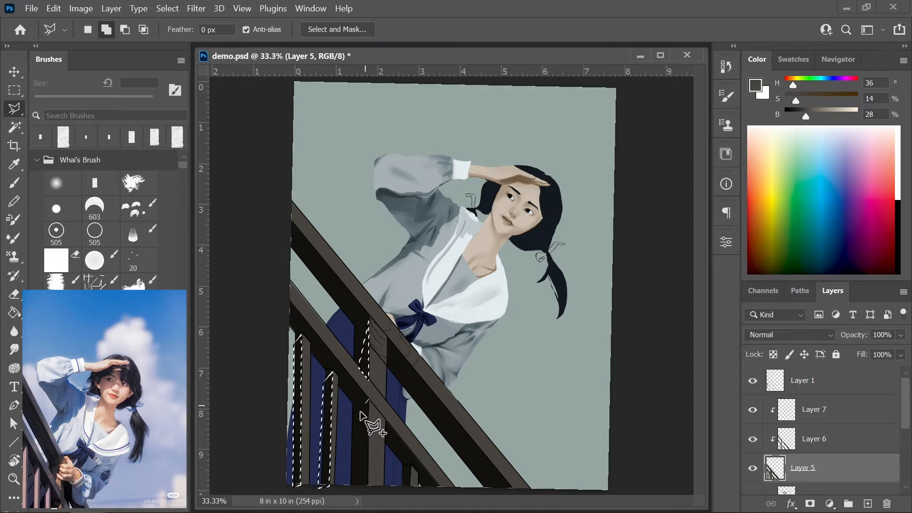
pyautogui.click(352, 450)
pyautogui.click(368, 487)
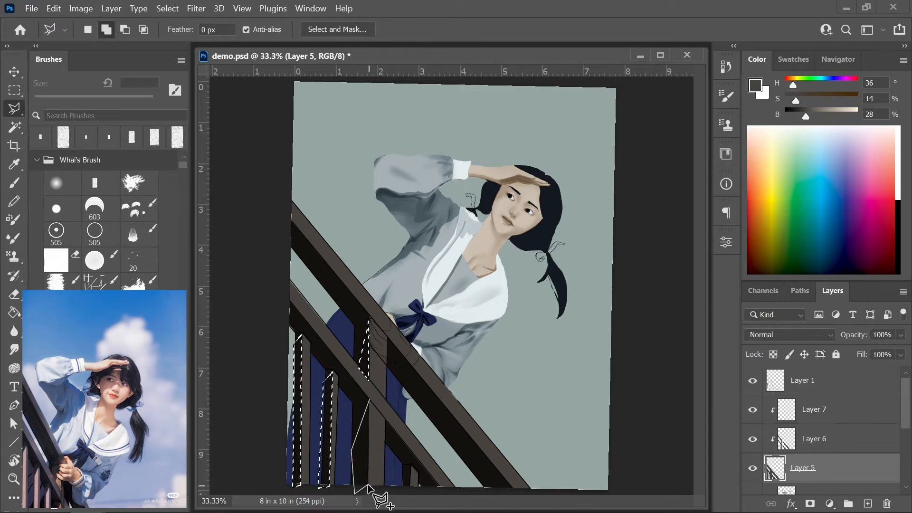
pyautogui.click(370, 399)
pyautogui.click(368, 403)
pyautogui.click(351, 453)
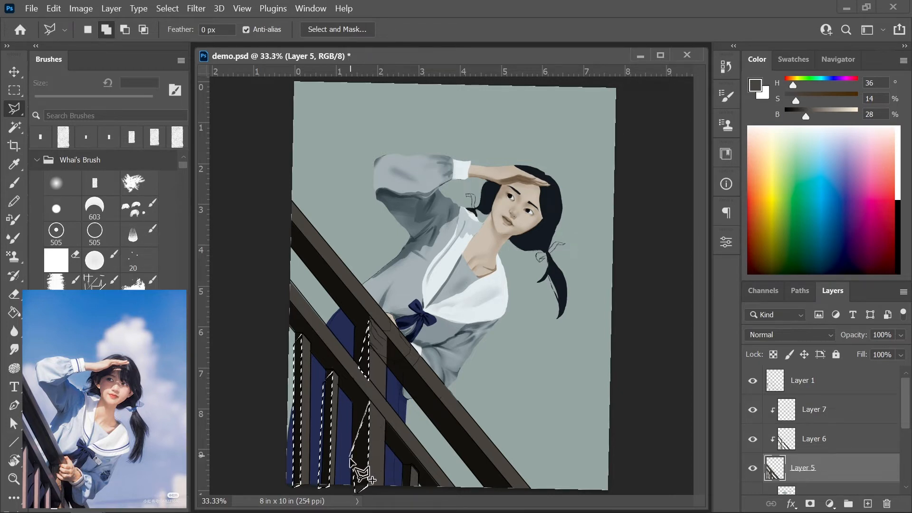
pyautogui.click(352, 489)
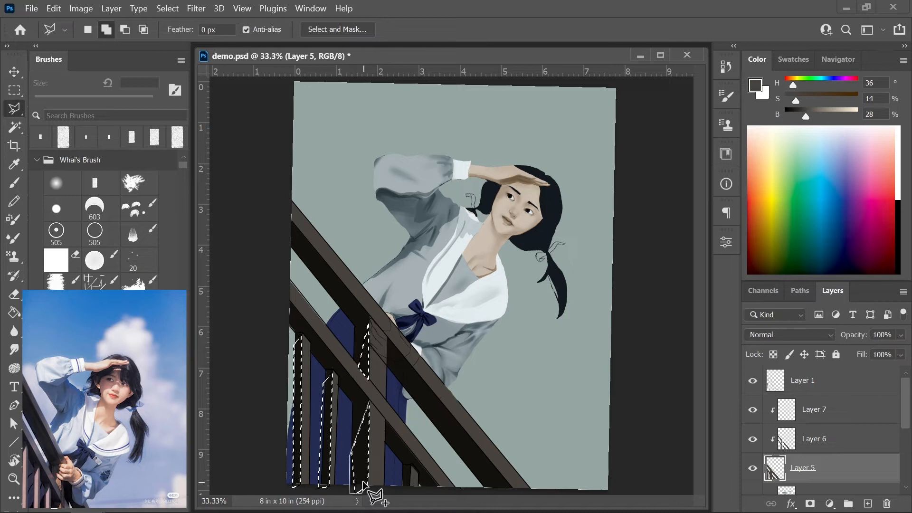
pyautogui.click(369, 403)
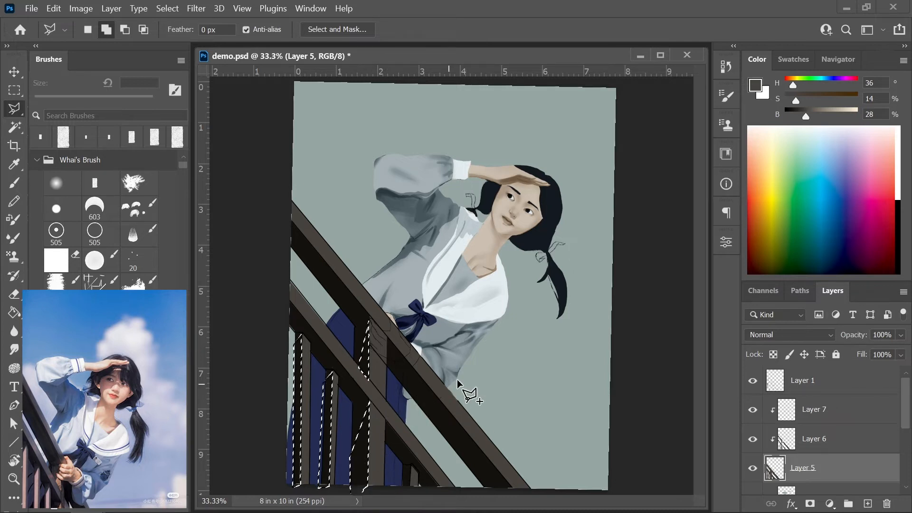
# Add the left face of the short baluster to the right of the main post to the selection.
pyautogui.keyDown('shift'); pyautogui.click(410, 466); pyautogui.keyUp('shift')
pyautogui.click(400, 476)
pyautogui.click(399, 489)
pyautogui.click(410, 488)
pyautogui.click(410, 466)
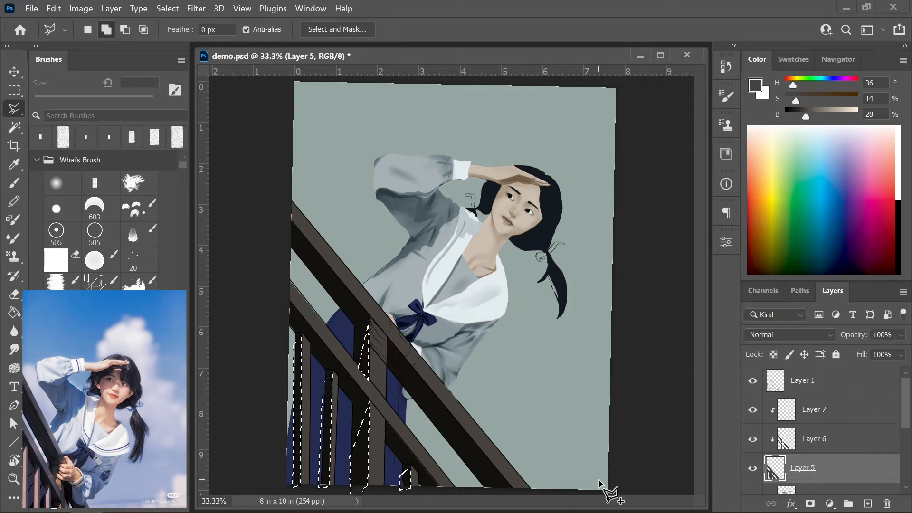
# Fill the selected faces on the topmost clipped railing layer with a lighter brown of hue 51 and brightness 42%, and deselect.
pyautogui.click(841, 416)
pyautogui.click(795, 81)
pyautogui.click(815, 113)
pyautogui.hotkey('alt', 'BackSpace')
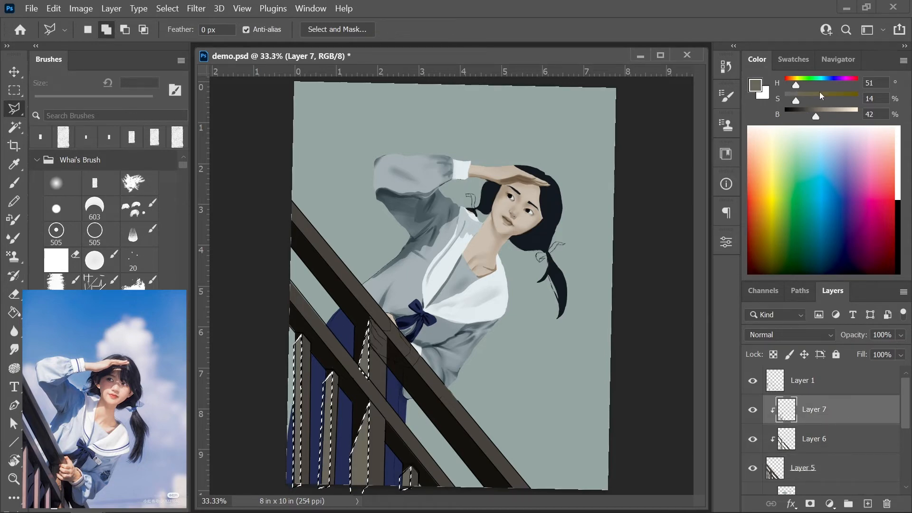
pyautogui.hotkey('ctrl', 'd')
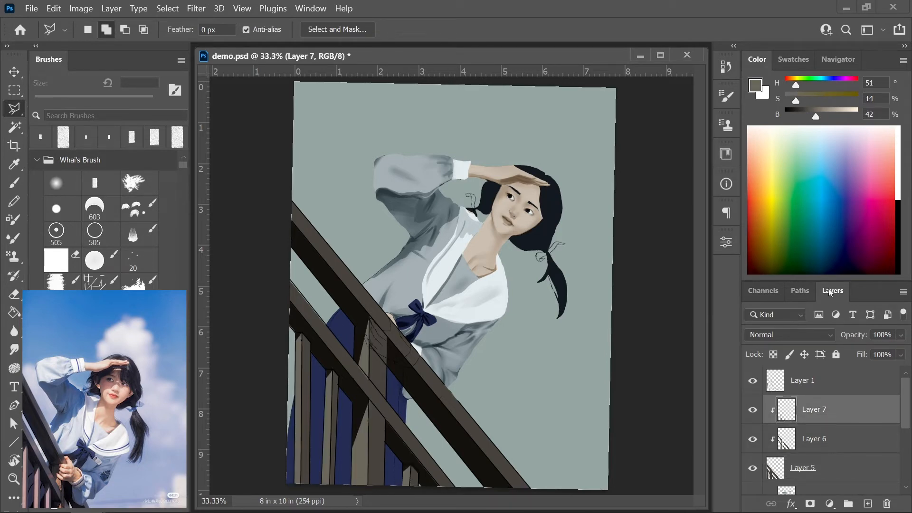
# Dock the floating document window back into the workspace and hide the sketch line layer.
pyautogui.hotkey('ctrl', '-')
pyautogui.click(423, 55)
pyautogui.click(866, 7)
pyautogui.moveTo(352, 56); pyautogui.dragTo(363, 49)
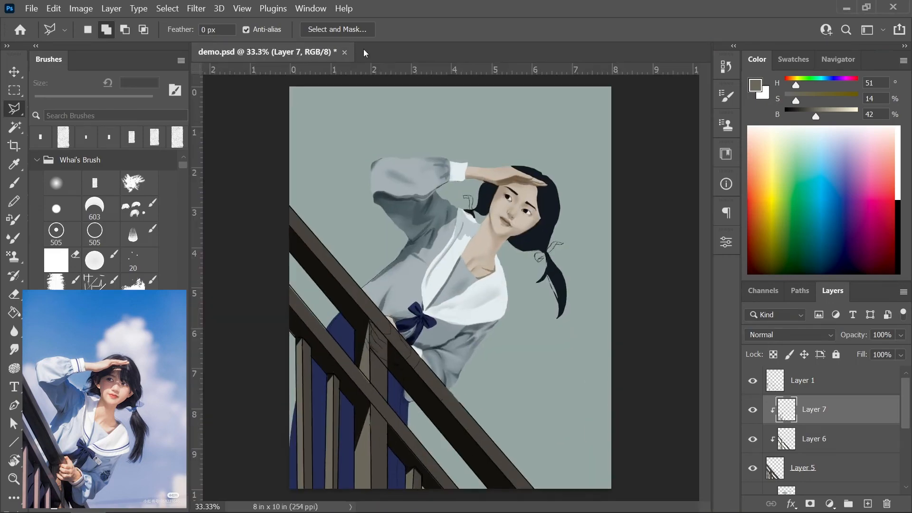
pyautogui.click(754, 382)
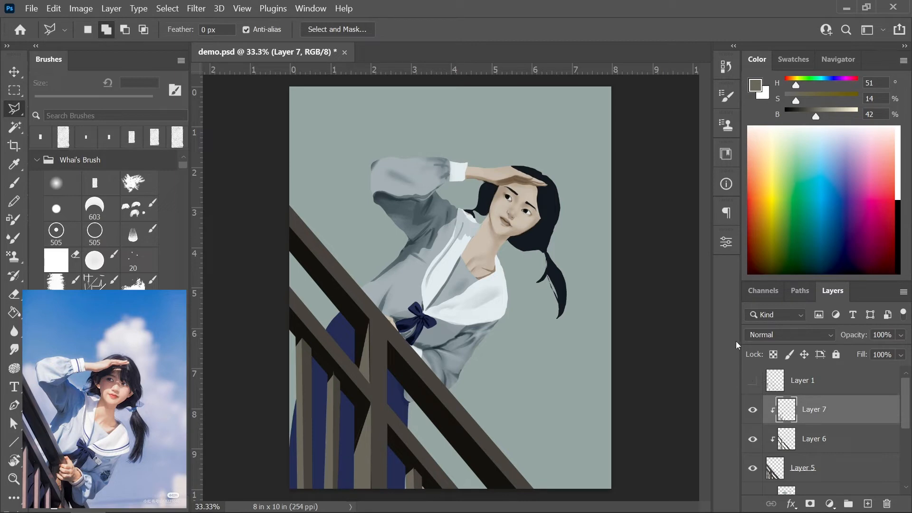
# Add a new layer directly below the railing layer, clip it to the figure, and name it เงา 3.
pyautogui.moveTo(902, 398); pyautogui.dragTo(903, 435)
pyautogui.click(875, 414)
pyautogui.click(867, 504)
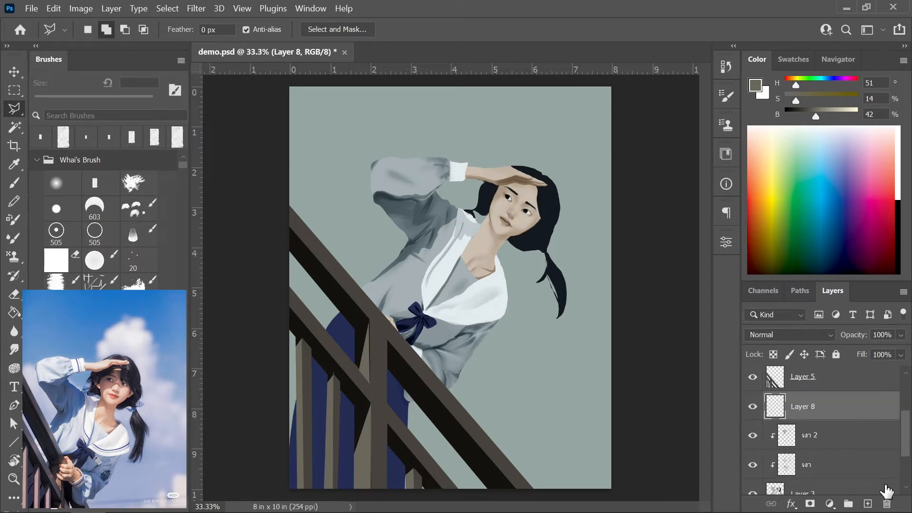
pyautogui.rightClick(812, 406)
pyautogui.click(692, 290)
pyautogui.rightClick(826, 401)
pyautogui.doubleClick(813, 406)
pyautogui.write('เงา')
pyautogui.doubleClick(814, 409)
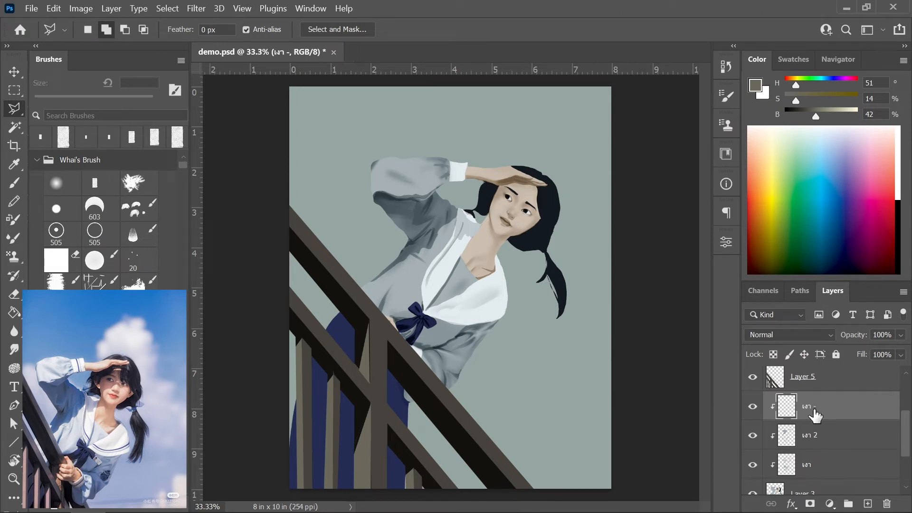
pyautogui.write('3')
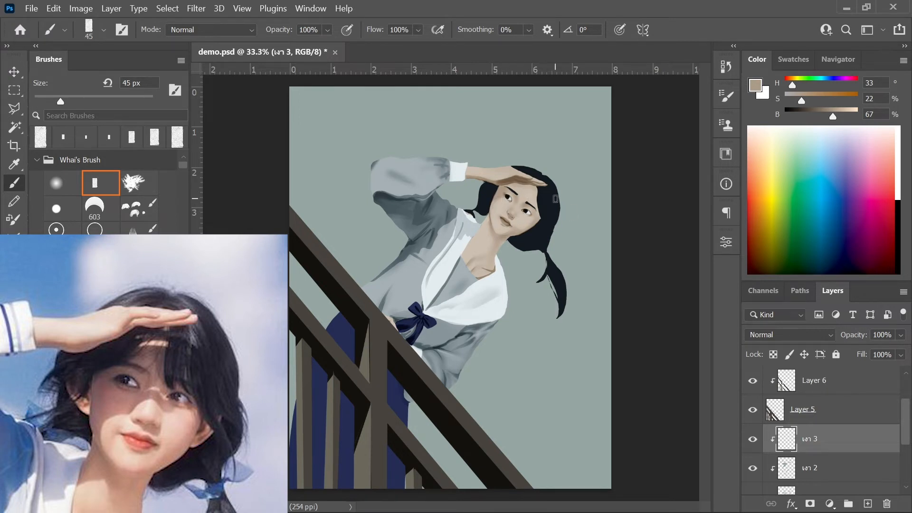
# Outline the cast shadow's edge over the cheek and nose bridge to the eye with a 15 px beige brush.
pyautogui.hotkey('ctrl', '+')
pyautogui.hotkey('ctrl', '+')
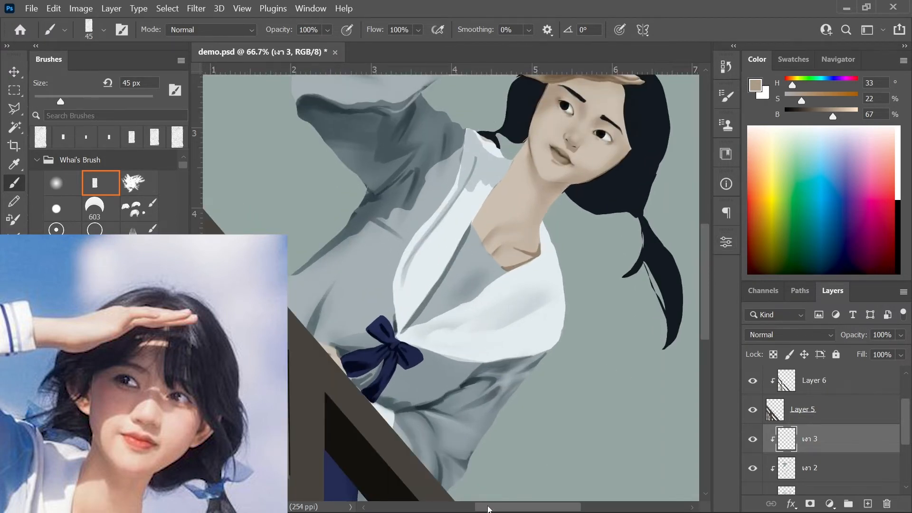
pyautogui.moveTo(488, 508); pyautogui.dragTo(508, 509)
pyautogui.scroll(5, 708, 278)
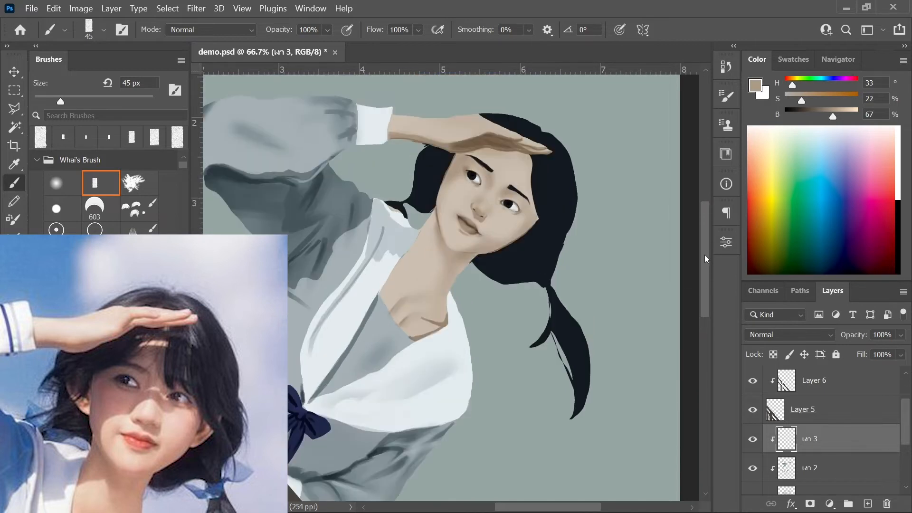
pyautogui.keyDown('alt'); pyautogui.scroll(2, 485, 209); pyautogui.keyUp('alt')
pyautogui.keyDown('alt'); pyautogui.scroll(1, 584, 188); pyautogui.keyUp('alt')
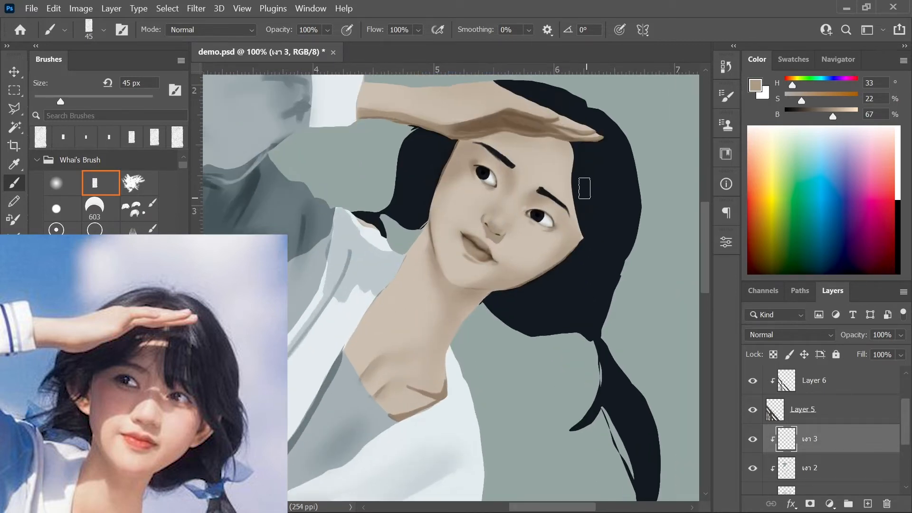
pyautogui.press('[')
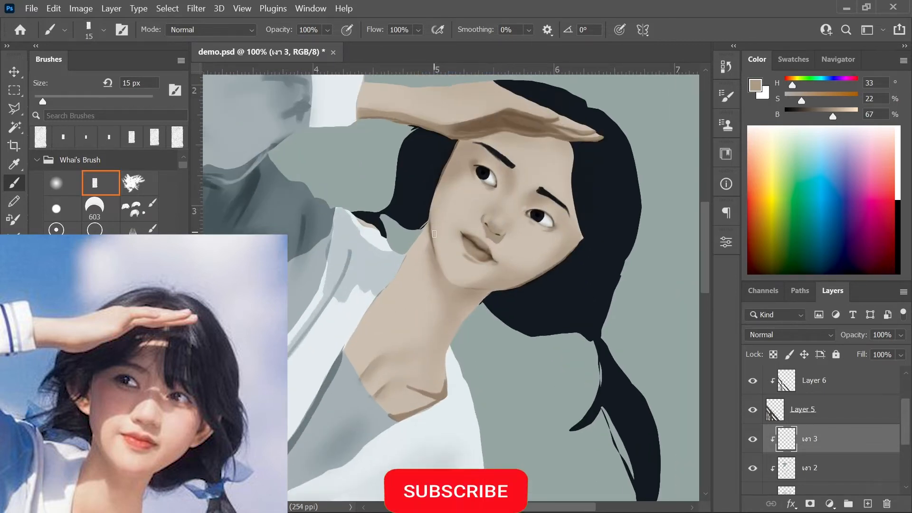
pyautogui.moveTo(433, 226)
pyautogui.mouseDown()
pyautogui.moveTo(449, 207)
pyautogui.moveTo(489, 206)
pyautogui.mouseUp()
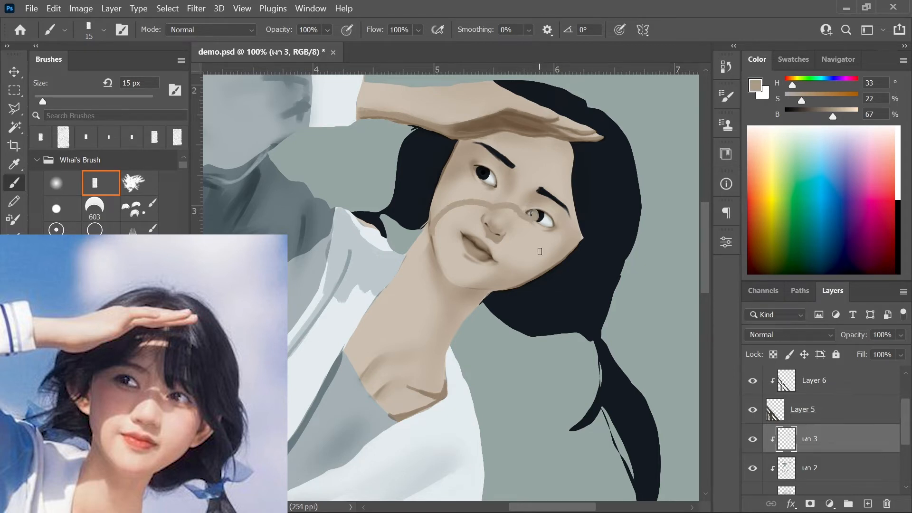
# Set the เงา 3 layer to Multiply and brush the shadow edge across the forehead beneath the raised hand.
pyautogui.click(824, 337)
pyautogui.click(765, 202)
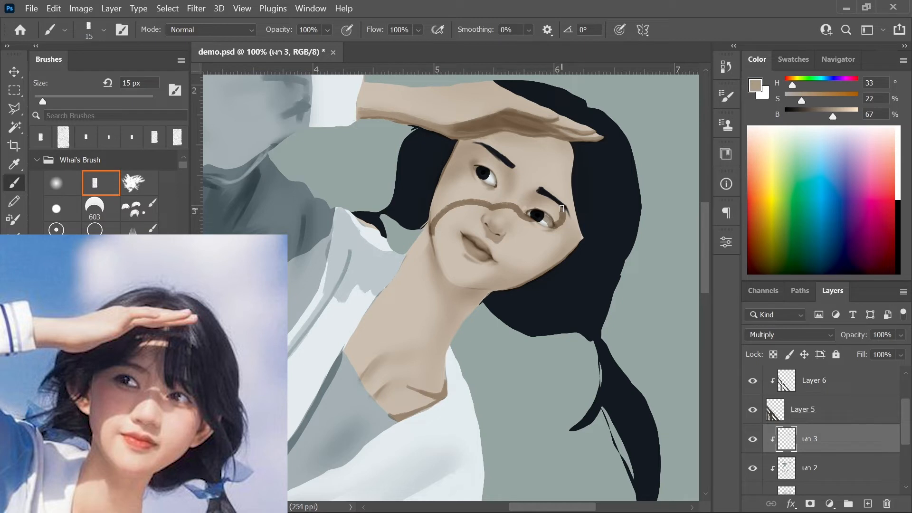
pyautogui.moveTo(502, 138); pyautogui.dragTo(573, 174)
pyautogui.moveTo(506, 133); pyautogui.dragTo(578, 172)
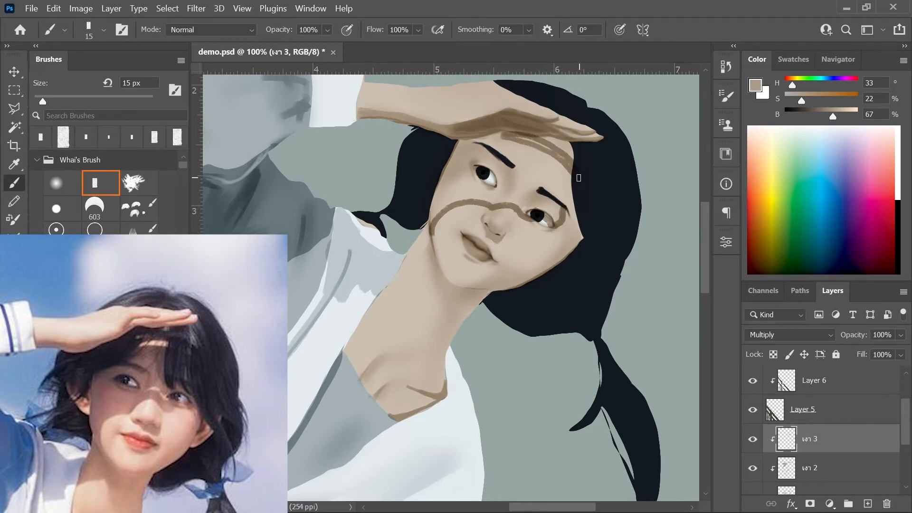
# Brush the cast shadow along the temple and forehead at 25 px, and outline the lit patch across the nose bridge at 15 px.
pyautogui.press(']')
pyautogui.moveTo(460, 140)
pyautogui.mouseDown()
pyautogui.moveTo(437, 197)
pyautogui.moveTo(460, 165)
pyautogui.moveTo(492, 147)
pyautogui.moveTo(525, 148)
pyautogui.moveTo(482, 151)
pyautogui.moveTo(503, 145)
pyautogui.mouseUp()
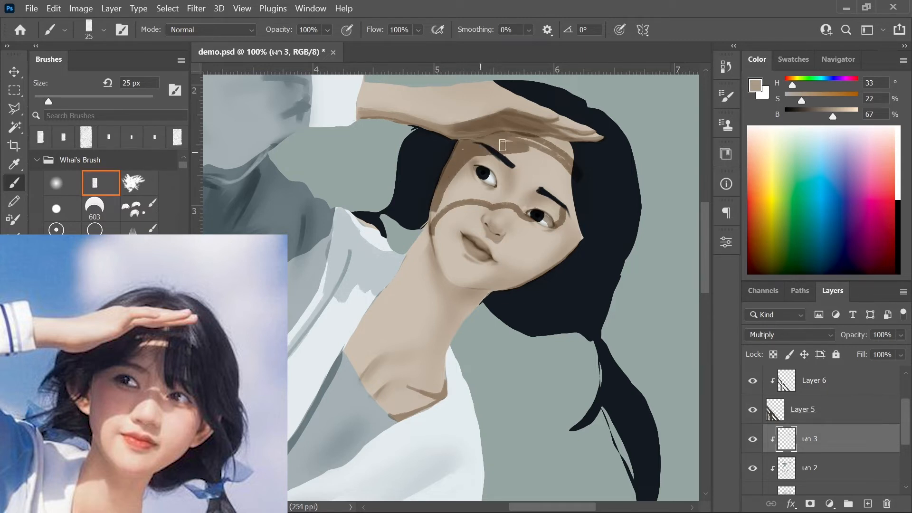
pyautogui.press('[')
pyautogui.moveTo(499, 189)
pyautogui.mouseDown()
pyautogui.moveTo(529, 211)
pyautogui.moveTo(508, 199)
pyautogui.mouseUp()
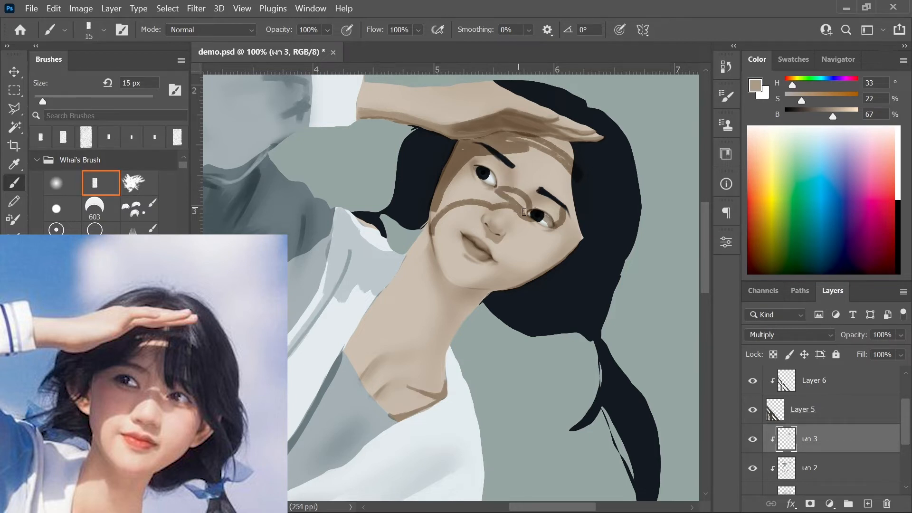
pyautogui.moveTo(562, 220); pyautogui.dragTo(549, 211)
# Fill the cast shadow over the forehead and around both eyes with a 45 px brush, keeping the nose-bridge patch lit.
pyautogui.press(']')
pyautogui.press(']')
pyautogui.moveTo(467, 158)
pyautogui.mouseDown()
pyautogui.moveTo(431, 219)
pyautogui.moveTo(500, 142)
pyautogui.moveTo(437, 200)
pyautogui.moveTo(483, 183)
pyautogui.moveTo(491, 201)
pyautogui.moveTo(470, 199)
pyautogui.moveTo(532, 187)
pyautogui.moveTo(540, 205)
pyautogui.moveTo(557, 208)
pyautogui.moveTo(540, 169)
pyautogui.moveTo(564, 193)
pyautogui.moveTo(566, 212)
pyautogui.mouseUp()
pyautogui.moveTo(571, 176); pyautogui.dragTo(573, 219)
# Paint a cast shadow down the side of the neck below the jaw with a 10 px hard brush.
pyautogui.press('[')
pyautogui.press('[')
pyautogui.press('[')
pyautogui.press('[')
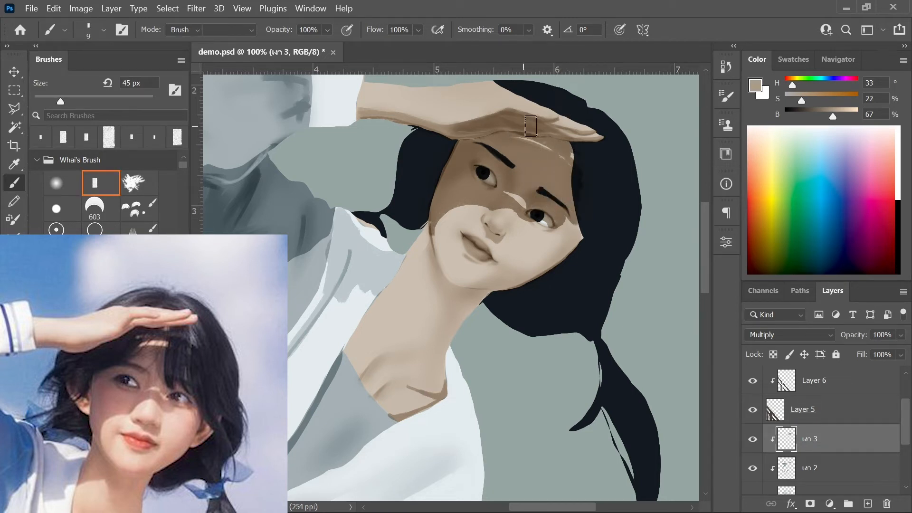
pyautogui.press('e')
pyautogui.press('b')
pyautogui.press(']')
pyautogui.moveTo(429, 225)
pyautogui.mouseDown()
pyautogui.moveTo(427, 247)
pyautogui.moveTo(401, 268)
pyautogui.mouseUp()
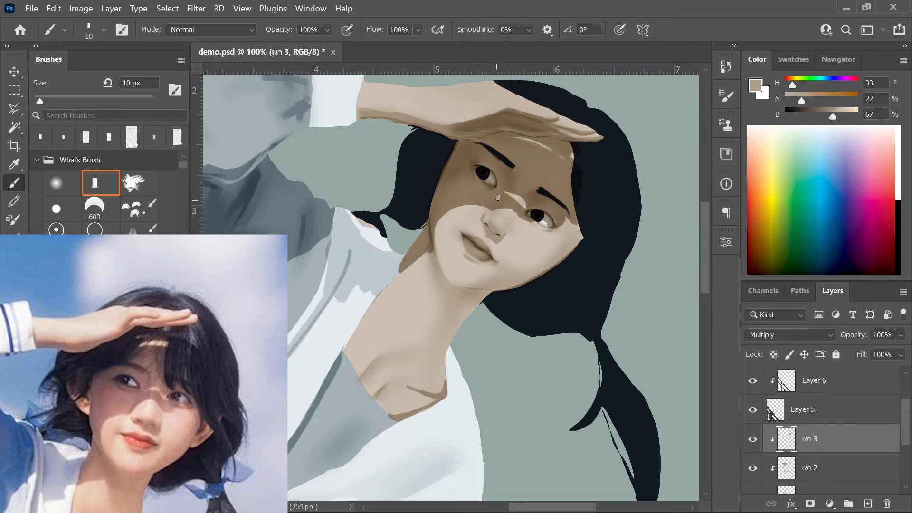
# Rotate the canvas so the face stands upright and brush the shadow across the neck under the chin at 15 px.
pyautogui.press(']')
pyautogui.hotkey('ctrl', '-')
pyautogui.press('r')
pyautogui.moveTo(600, 246); pyautogui.dragTo(529, 155)
pyautogui.hotkey('ctrl', '+')
pyautogui.moveTo(409, 279)
pyautogui.mouseDown()
pyautogui.moveTo(430, 289)
pyautogui.moveTo(408, 323)
pyautogui.moveTo(467, 272)
pyautogui.mouseUp()
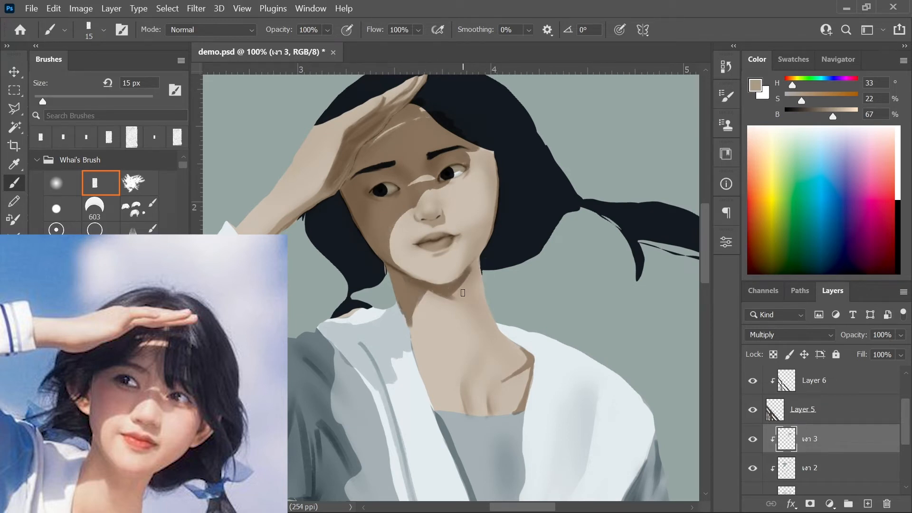
# Soften the neck shadow beneath the chin with the soft round brush at about 40 px.
pyautogui.press('[')
pyautogui.press('[')
pyautogui.hotkey('ctrl', '-')
pyautogui.click(61, 183)
pyautogui.press(']')
pyautogui.press(']')
pyautogui.press(']')
pyautogui.press(']')
pyautogui.press(']')
pyautogui.press(']')
pyautogui.press(']')
pyautogui.press(']')
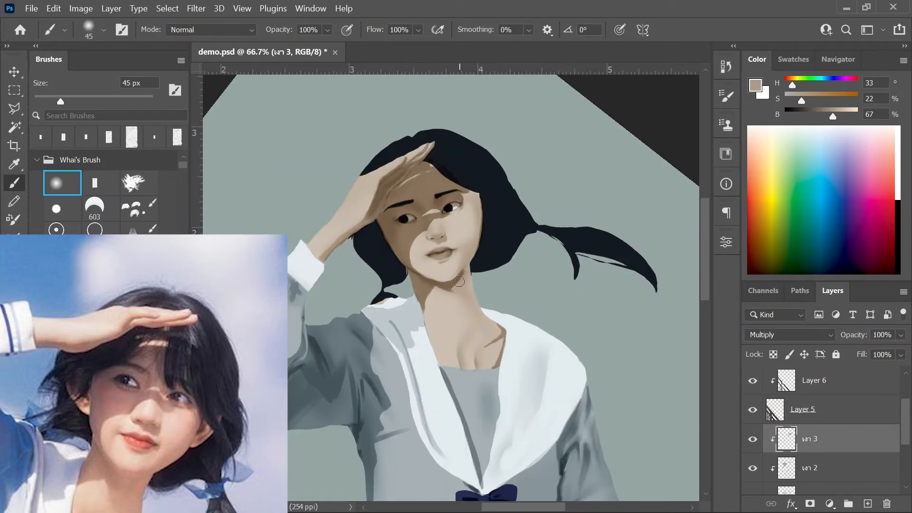
pyautogui.press('[')
pyautogui.press('[')
pyautogui.press('[')
pyautogui.press('[')
pyautogui.press(']')
pyautogui.press(']')
pyautogui.press(']')
pyautogui.press('[')
pyautogui.press('[')
# Blend the edge of the chin shadow into the neck with the Smudge tool at 25 px.
pyautogui.press('r')
pyautogui.press('[')
pyautogui.press('[')
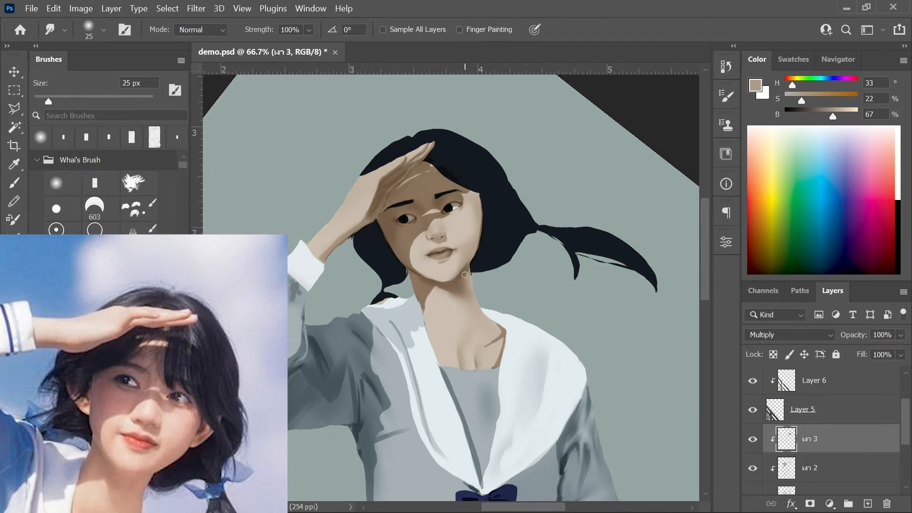
pyautogui.press('b')
pyautogui.hotkey('ctrl', '-')
pyautogui.hotkey('ctrl', '-')
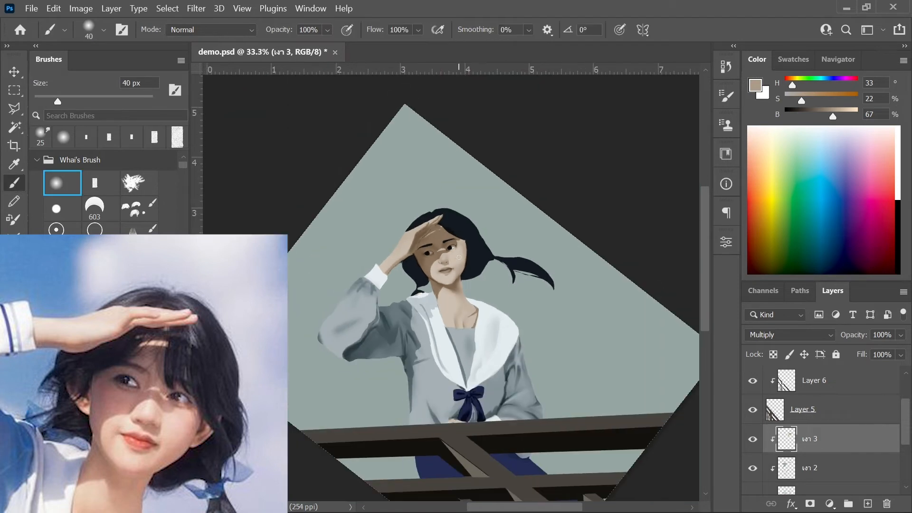
# On the เงา layer, sample the collar's light grey tones and softly shade the collar beside the neck at 40 px.
pyautogui.hotkey('ctrl', '+')
pyautogui.hotkey('ctrl', '+')
pyautogui.scroll(-1, 826, 437)
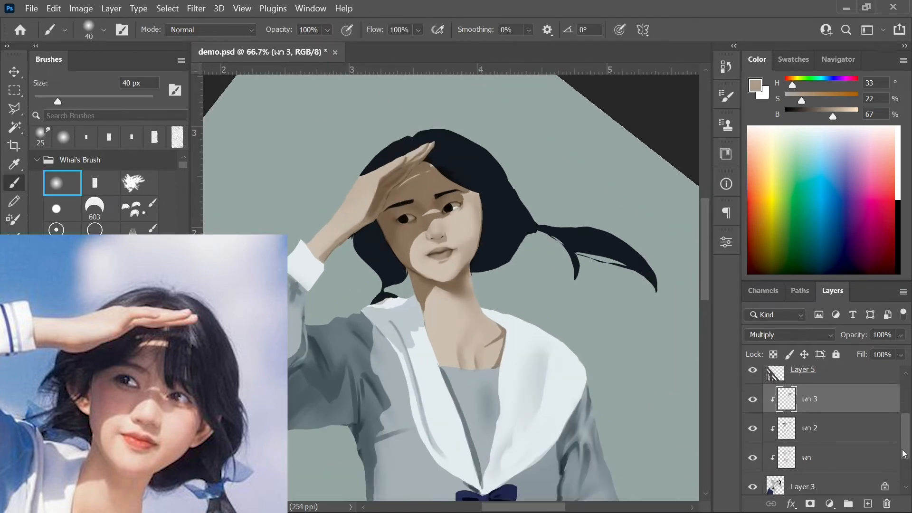
pyautogui.click(826, 458)
pyautogui.keyDown('alt'); pyautogui.click(418, 332); pyautogui.keyUp('alt')
pyautogui.keyDown('alt'); pyautogui.click(400, 293); pyautogui.keyUp('alt')
pyautogui.press(']')
pyautogui.keyDown('alt'); pyautogui.click(411, 306); pyautogui.keyUp('alt')
pyautogui.press('[')
pyautogui.press('[')
pyautogui.press('[')
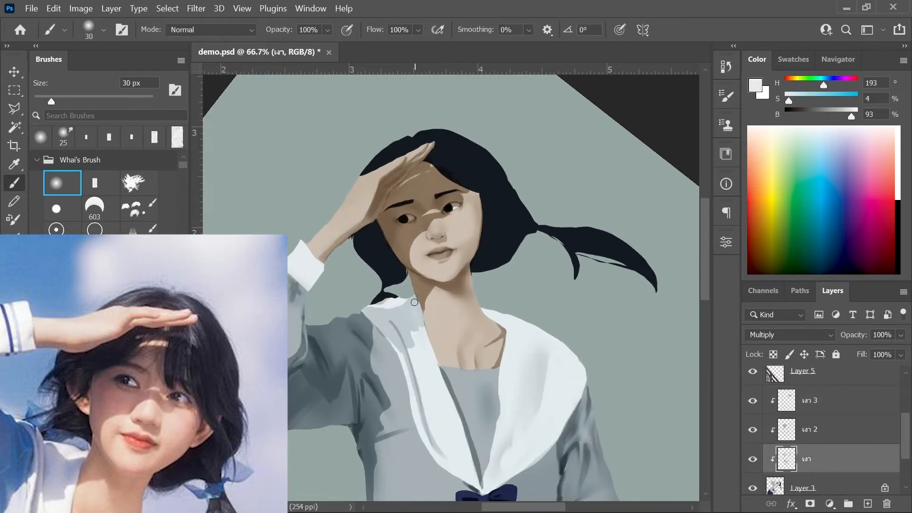
pyautogui.keyDown('alt'); pyautogui.click(420, 295); pyautogui.keyUp('alt')
pyautogui.press(']')
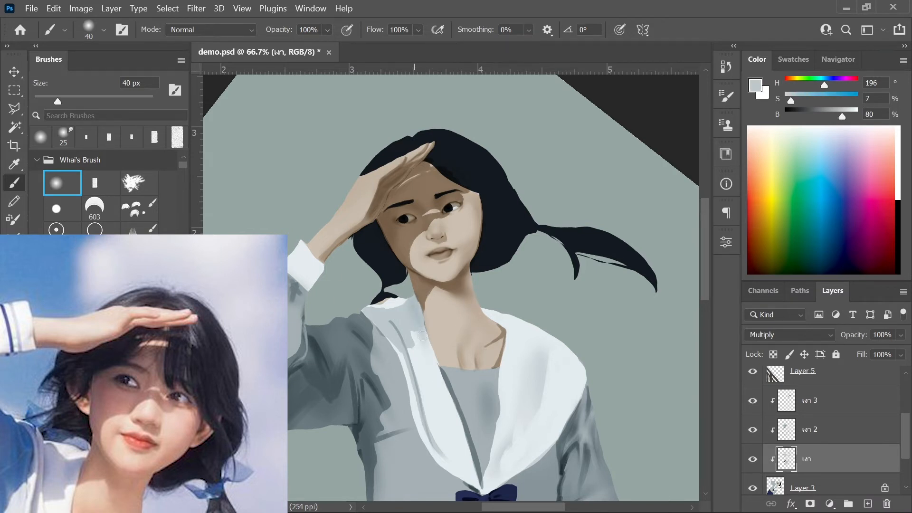
pyautogui.hotkey('ctrl', '-')
pyautogui.hotkey('ctrl', '-')
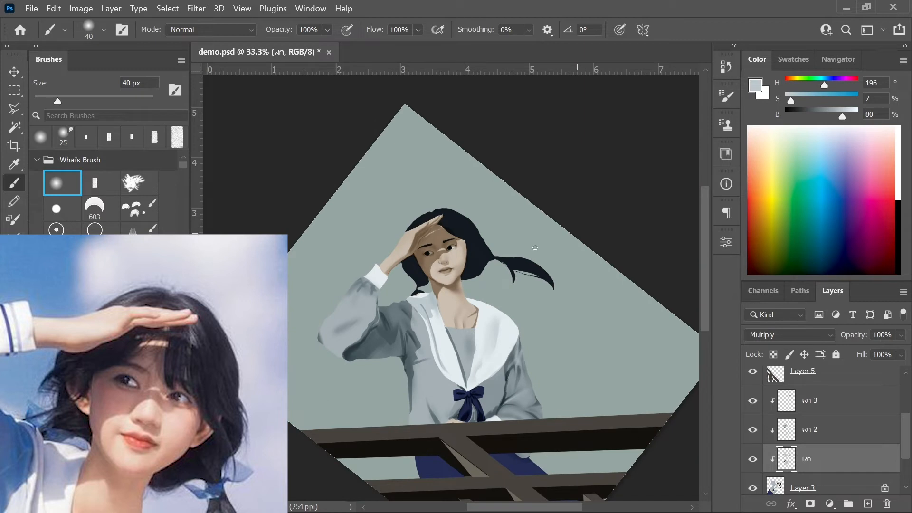
# Sample the light skin tone and smudge the neckline shadow beside the collar on the เงา 2 layer at 20 px.
pyautogui.hotkey('ctrl', '+')
pyautogui.hotkey('ctrl', '+')
pyautogui.hotkey('ctrl', '+')
pyautogui.keyDown('alt'); pyautogui.click(414, 227); pyautogui.keyUp('alt')
pyautogui.press('[')
pyautogui.press('[')
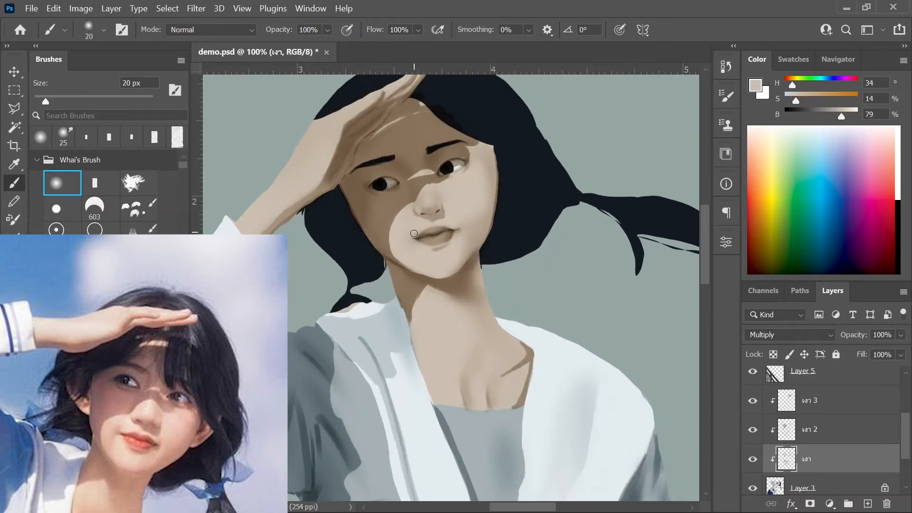
pyautogui.press('r')
pyautogui.hotkey('alt', ']')
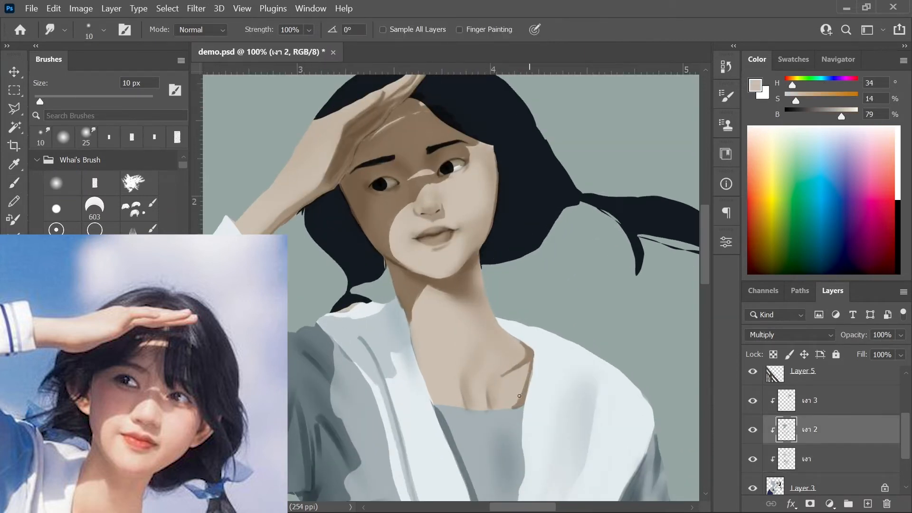
pyautogui.press(']')
pyautogui.moveTo(527, 368); pyautogui.dragTo(518, 399)
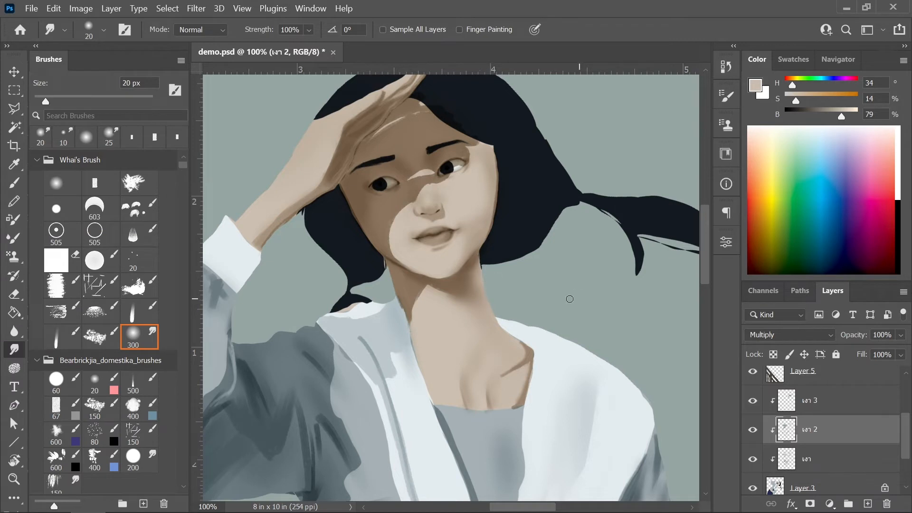
# Start the collar's shadow beside the neck on the เงา 2 layer with an 8 px hard brush and a sampled grey-blue.
pyautogui.click(833, 408)
pyautogui.press('[')
pyautogui.press('[')
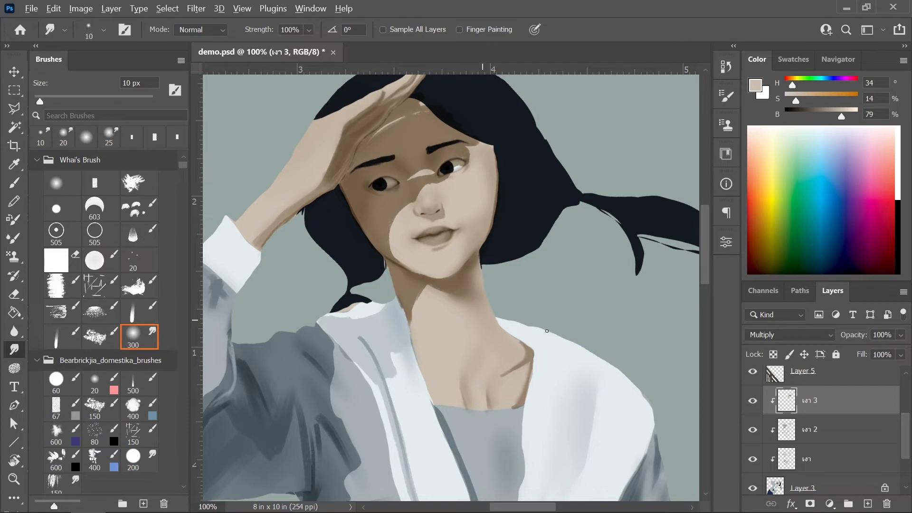
pyautogui.click(87, 186)
pyautogui.click(14, 182)
pyautogui.press('b')
pyautogui.press('.')
pyautogui.press('[')
pyautogui.press('[')
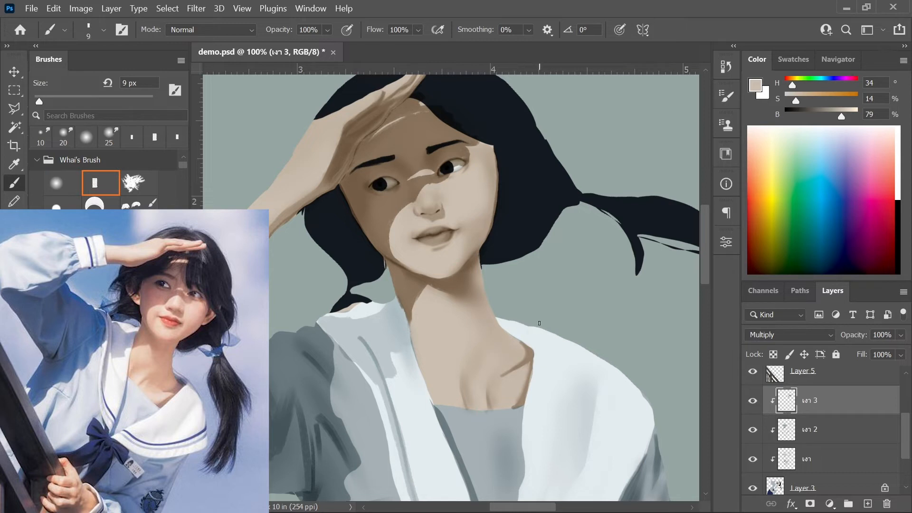
pyautogui.click(515, 337)
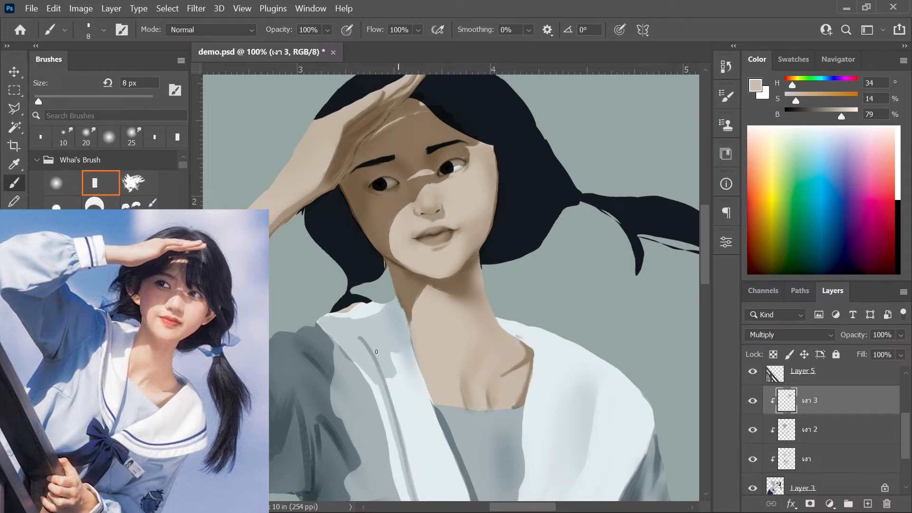
pyautogui.hotkey('alt', '[')
pyautogui.keyDown('alt'); pyautogui.click(517, 336); pyautogui.keyUp('alt')
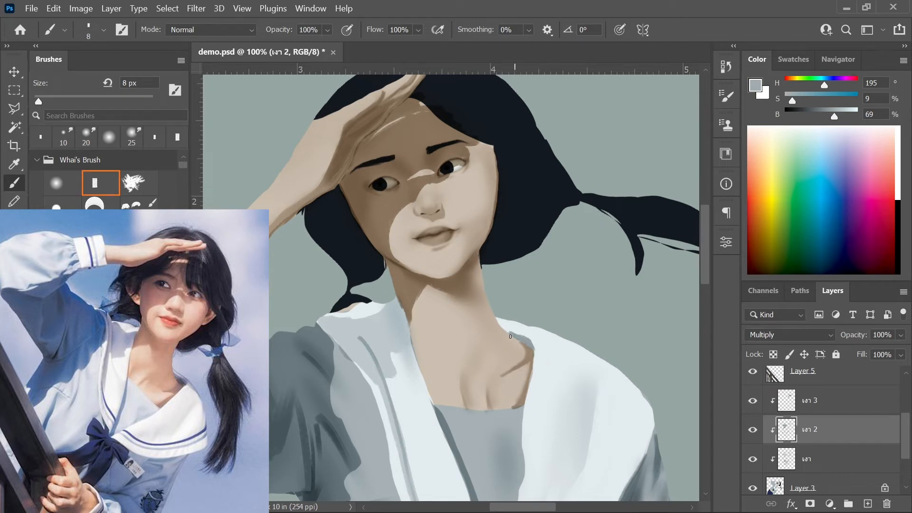
# Extend the grey-blue shadow along the collar's back edge over the shoulder with a larger hard brush.
pyautogui.press(']')
pyautogui.press(']')
pyautogui.press(']')
pyautogui.moveTo(511, 330); pyautogui.dragTo(575, 342)
pyautogui.hotkey('ctrl', '-')
pyautogui.press('[')
pyautogui.press('[')
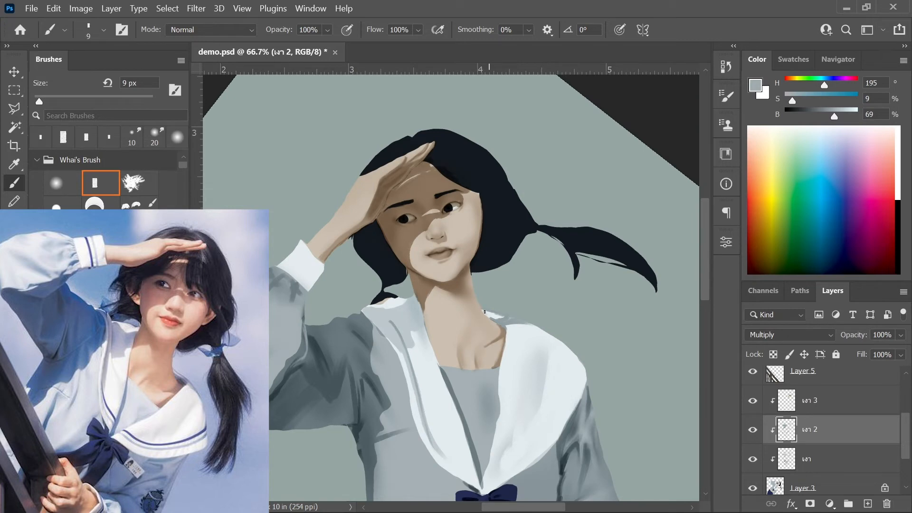
# Lighten the collar shadow beside the neck with a 25 px soft eraser and blend it with a 35 px soft brush.
pyautogui.press(',')
pyautogui.hotkey('ctrl', '-')
pyautogui.hotkey('ctrl', '+')
pyautogui.hotkey('ctrl', '+')
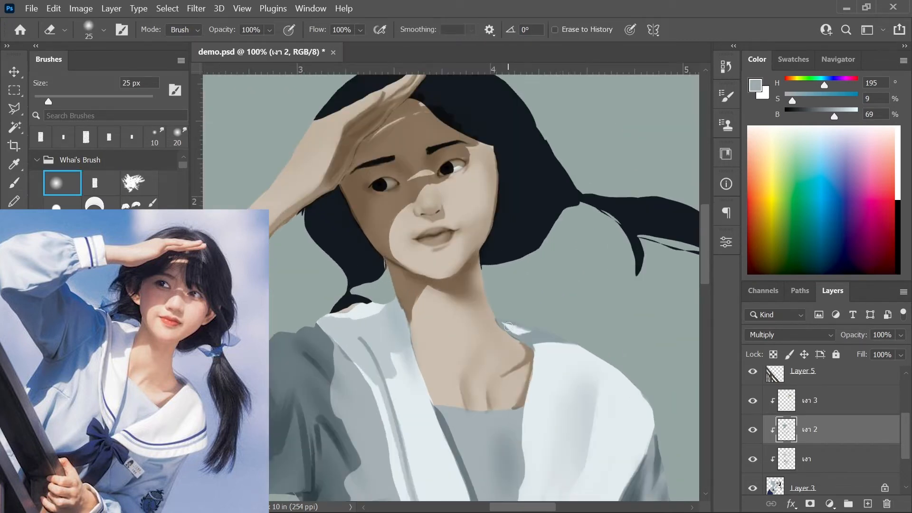
pyautogui.click(62, 183)
pyautogui.press(']')
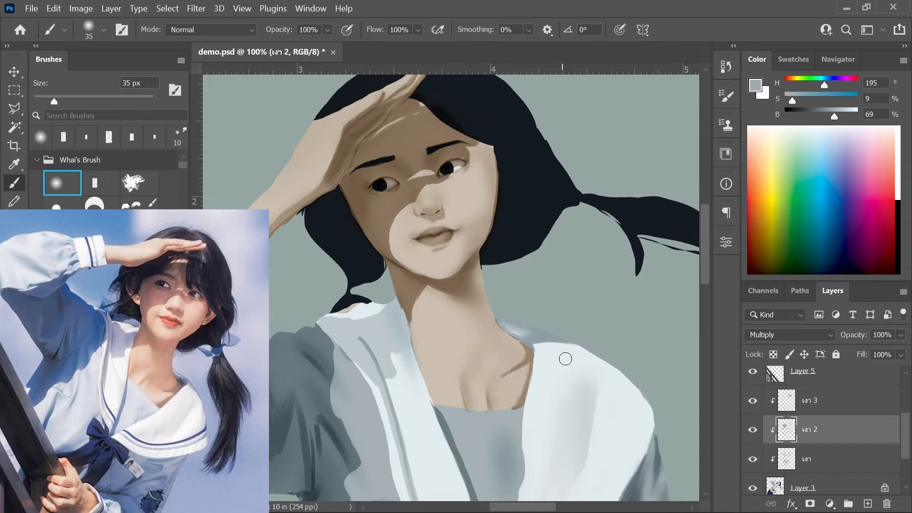
# Clean up the collar shadow next to the neck with a 15 px soft eraser and an 8 px hard eraser.
pyautogui.press('e')
pyautogui.press('[')
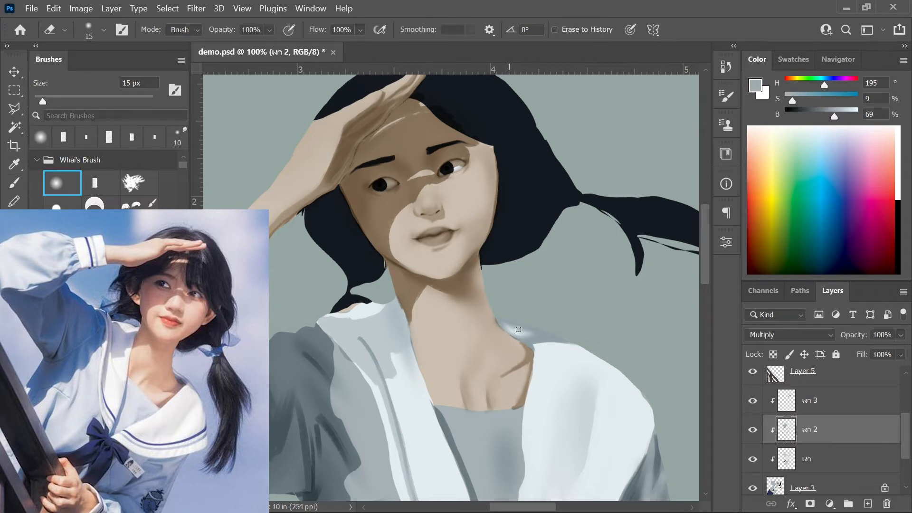
pyautogui.click(95, 183)
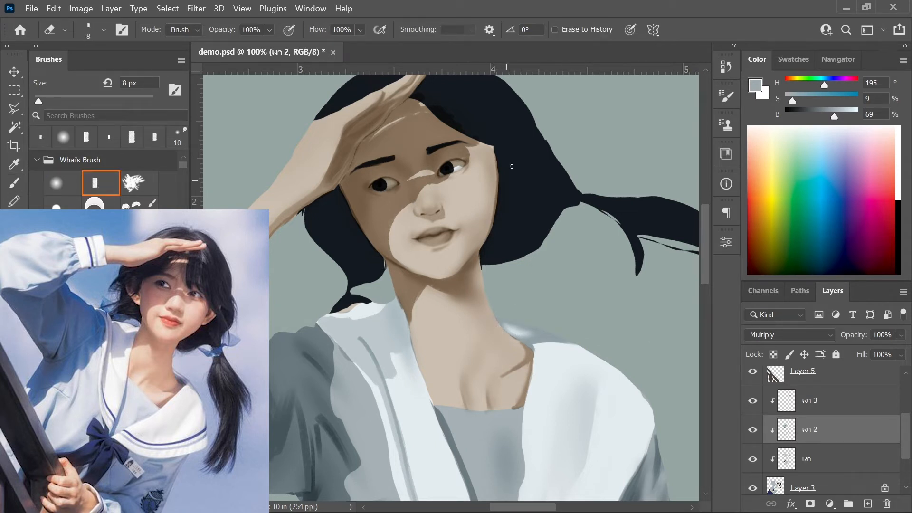
pyautogui.hotkey('ctrl', '-')
pyautogui.hotkey('ctrl', '-')
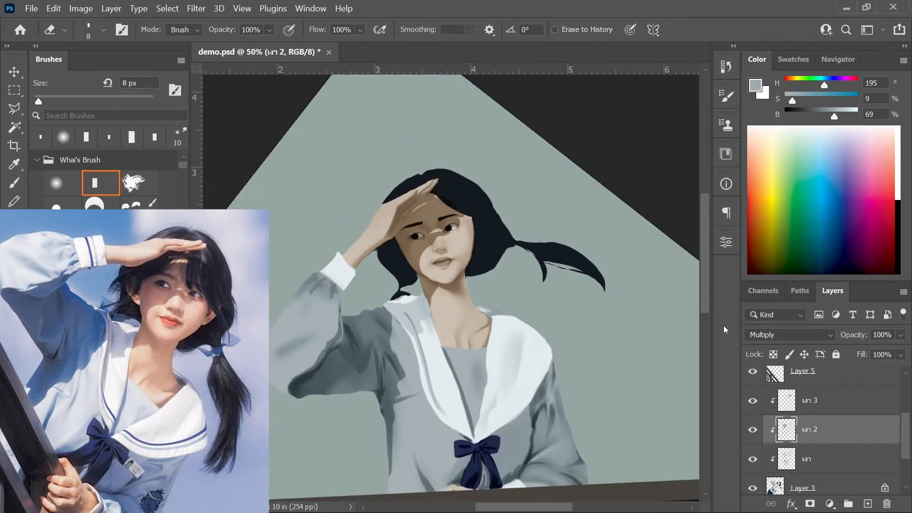
pyautogui.hotkey('ctrl', '-')
pyautogui.hotkey('ctrl', '-')
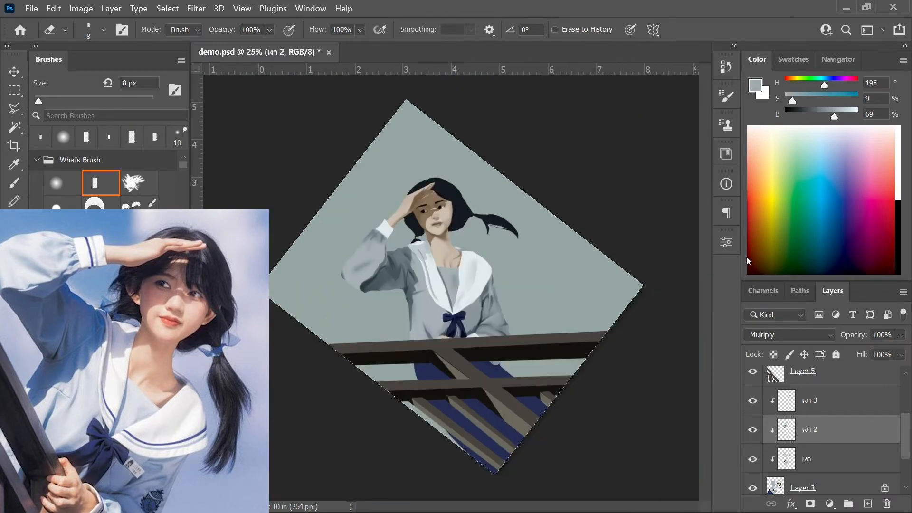
# Hide the railing layer and draw the first long pleat lines down the skirt on the เงา layer at 15 px.
pyautogui.click(835, 462)
pyautogui.hotkey('ctrl', '+')
pyautogui.hotkey('ctrl', '+')
pyautogui.press('b')
pyautogui.click(751, 373)
pyautogui.moveTo(704, 325); pyautogui.dragTo(705, 363)
pyautogui.press('[')
pyautogui.press('[')
pyautogui.press('[')
pyautogui.press('[')
pyautogui.moveTo(415, 305)
pyautogui.mouseDown()
pyautogui.moveTo(503, 487)
pyautogui.moveTo(484, 472)
pyautogui.mouseUp()
pyautogui.moveTo(454, 397); pyautogui.dragTo(508, 499)
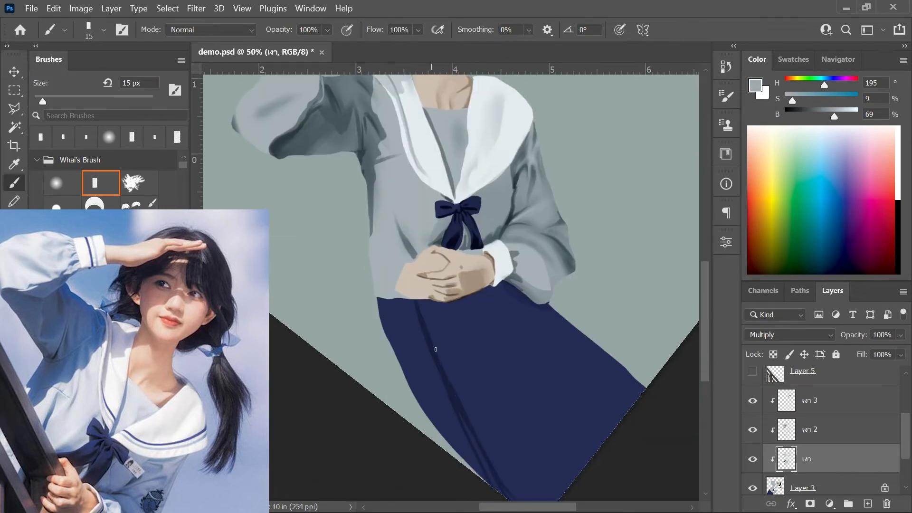
# Thicken the skirt's first pleat shadow and add two more pleat lines from the waist to the hem at 10 px.
pyautogui.press(']')
pyautogui.press(']')
pyautogui.moveTo(436, 350); pyautogui.dragTo(499, 491)
pyautogui.press('[')
pyautogui.press('[')
pyautogui.moveTo(461, 301); pyautogui.dragTo(568, 484)
pyautogui.moveTo(485, 292); pyautogui.dragTo(599, 401)
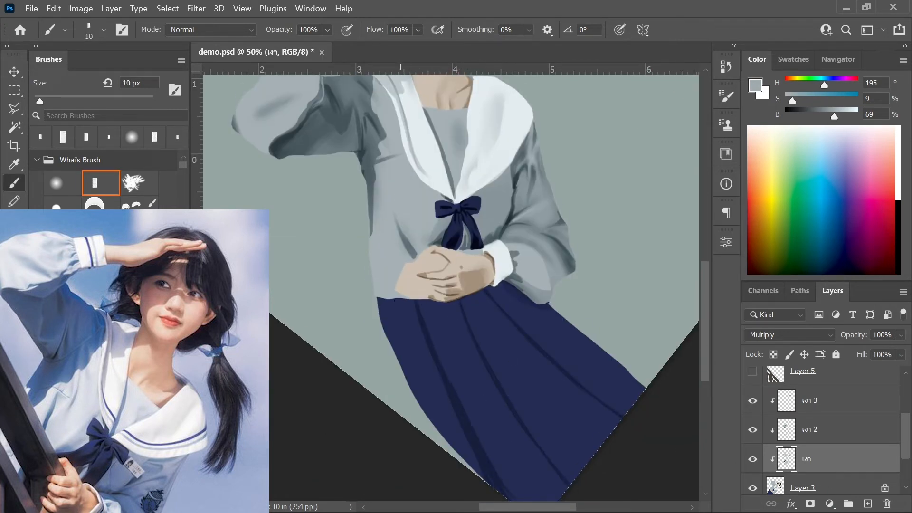
# Show the railing layer again, select the เงา 2 layer, and fit the whole painting upright in view.
pyautogui.click(751, 372)
pyautogui.click(752, 374)
pyautogui.click(752, 372)
pyautogui.hotkey('alt', ']')
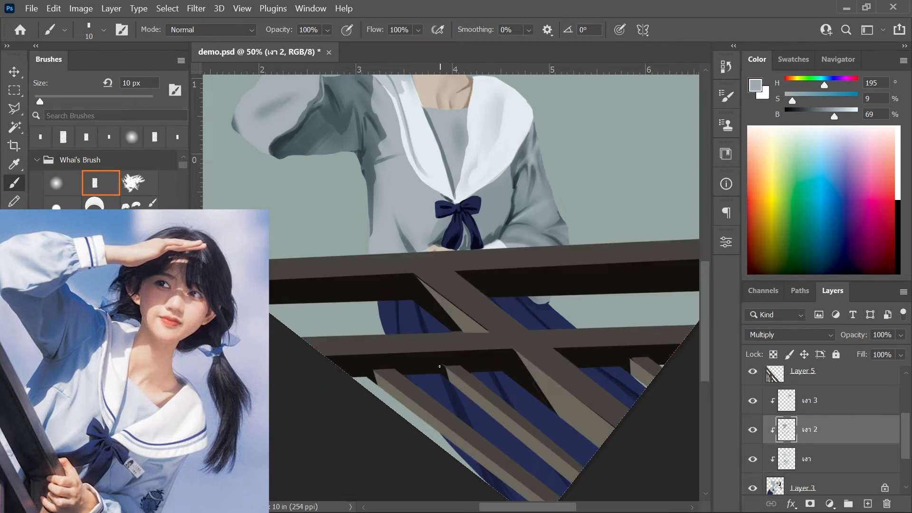
pyautogui.press(']')
pyautogui.hotkey('ctrl', '0')
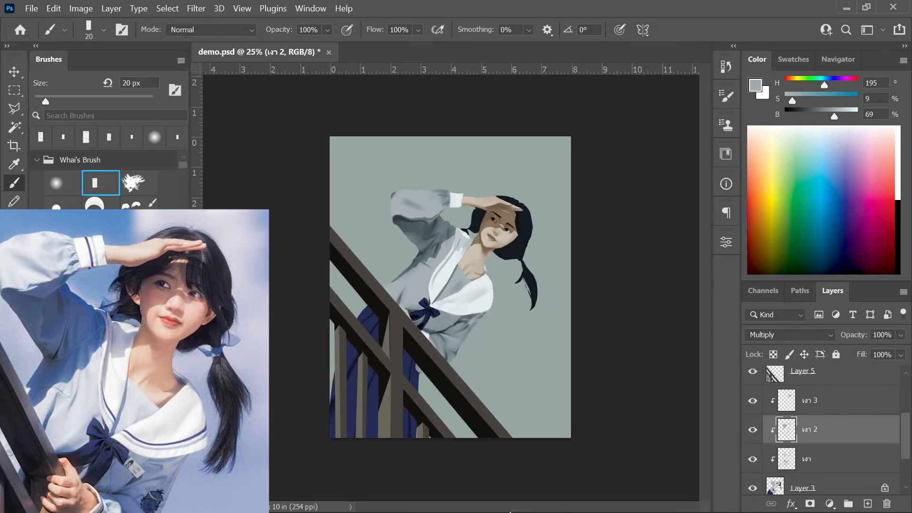
# Select Layer 3 and outline the hair beside the face and the ponytail with the Lasso tool.
pyautogui.hotkey('alt', ']')
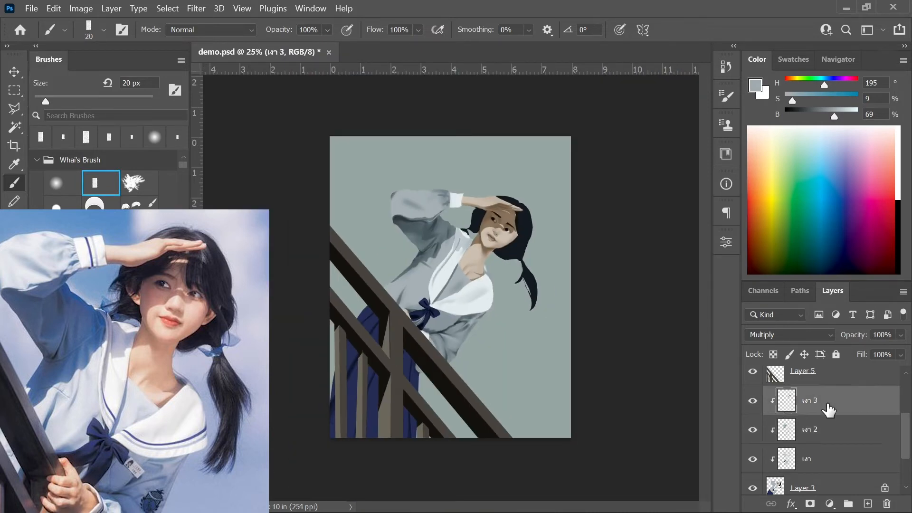
pyautogui.scroll(-2, 837, 434)
pyautogui.click(837, 433)
pyautogui.hotkey('ctrl', '=')
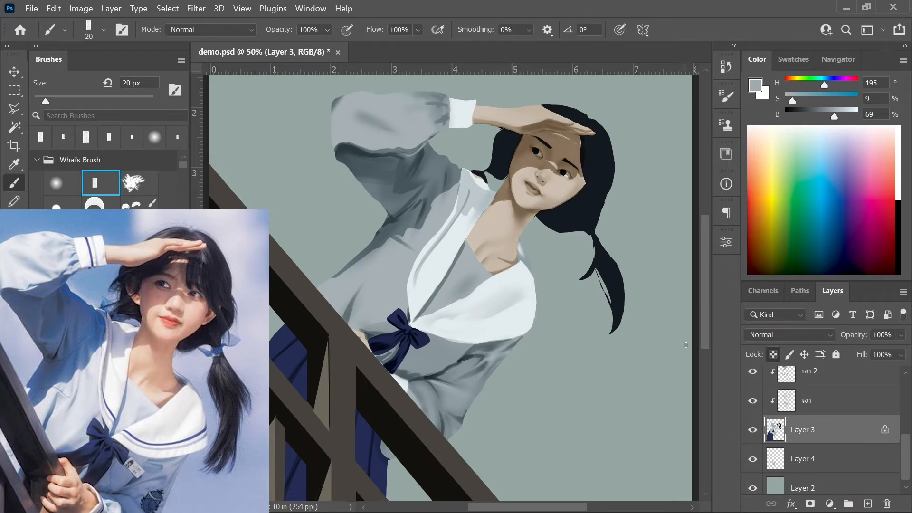
pyautogui.click(17, 111)
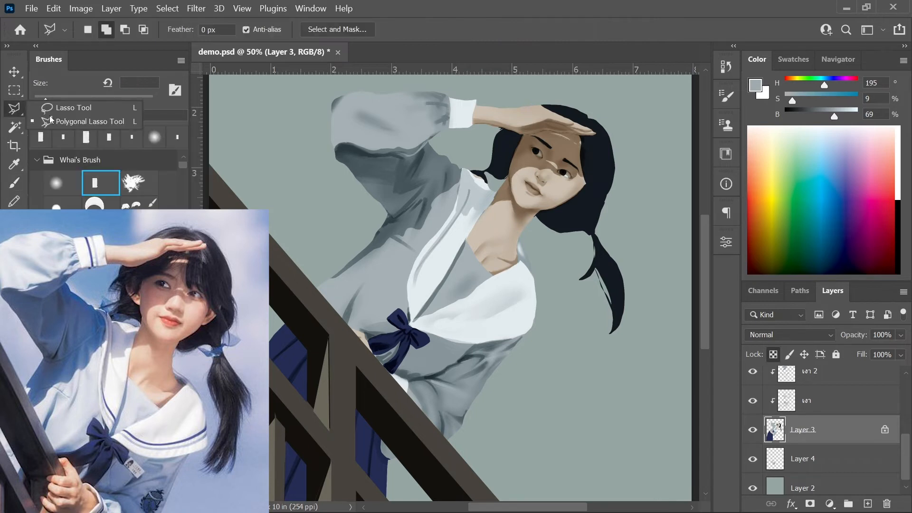
pyautogui.click(14, 109)
pyautogui.click(53, 108)
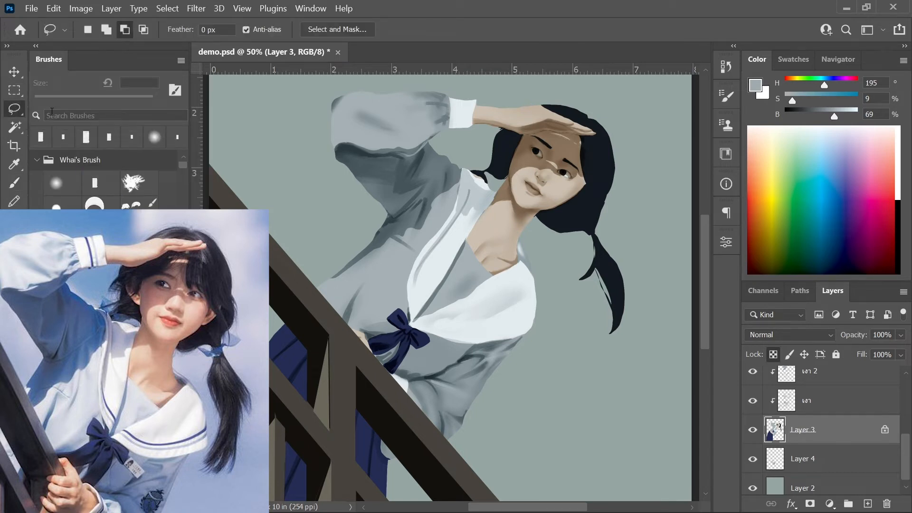
pyautogui.moveTo(580, 147)
pyautogui.mouseDown()
pyautogui.moveTo(585, 236)
pyautogui.moveTo(622, 354)
pyautogui.moveTo(652, 272)
pyautogui.moveTo(609, 111)
pyautogui.moveTo(587, 118)
pyautogui.moveTo(597, 136)
pyautogui.moveTo(579, 131)
pyautogui.mouseUp()
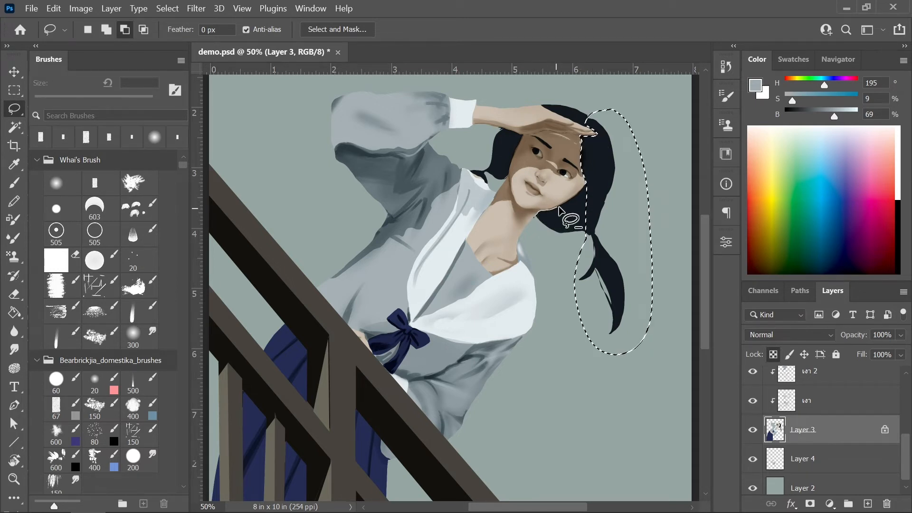
# Extend the Lasso selection on Layer 3 to include the crown, the hair on both sides of the face and below the jaw.
pyautogui.moveTo(572, 199)
pyautogui.mouseDown()
pyautogui.moveTo(594, 184)
pyautogui.moveTo(565, 261)
pyautogui.mouseUp()
pyautogui.moveTo(488, 176)
pyautogui.mouseDown()
pyautogui.moveTo(488, 133)
pyautogui.moveTo(498, 128)
pyautogui.moveTo(522, 137)
pyautogui.moveTo(512, 186)
pyautogui.mouseUp()
pyautogui.click(107, 29)
pyautogui.hotkey('ctrl', '+')
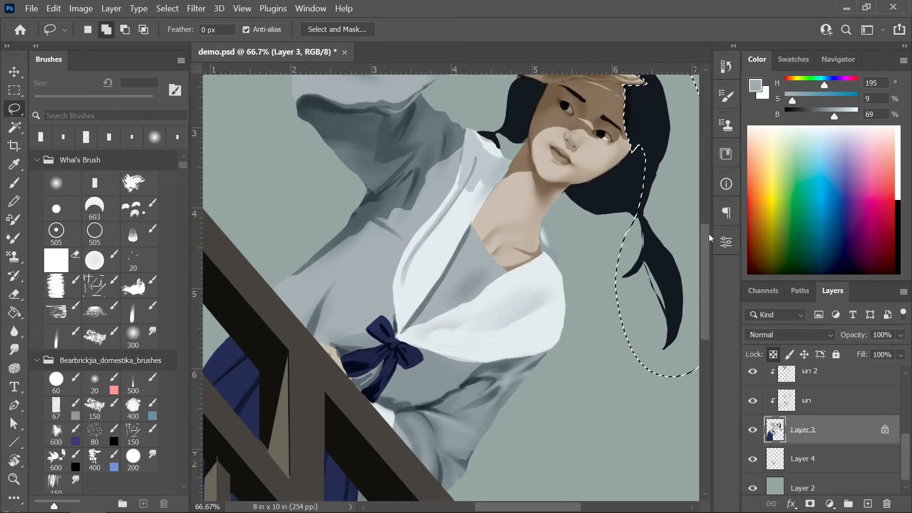
pyautogui.scroll(5, 527, 206)
pyautogui.moveTo(537, 227)
pyautogui.mouseDown()
pyautogui.moveTo(498, 251)
pyautogui.moveTo(544, 203)
pyautogui.mouseUp()
pyautogui.moveTo(636, 186)
pyautogui.mouseDown()
pyautogui.moveTo(572, 164)
pyautogui.moveTo(642, 199)
pyautogui.mouseUp()
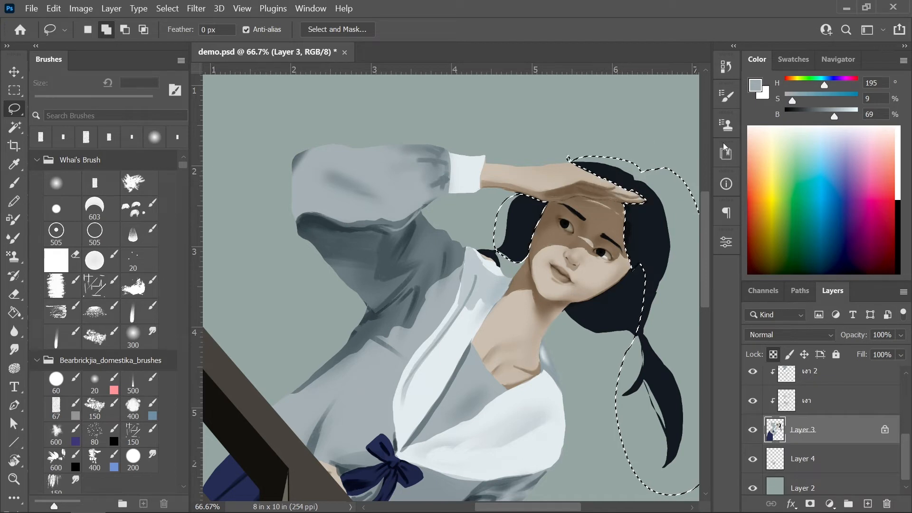
pyautogui.moveTo(565, 311)
pyautogui.mouseDown()
pyautogui.moveTo(649, 302)
pyautogui.moveTo(617, 345)
pyautogui.moveTo(564, 312)
pyautogui.mouseUp()
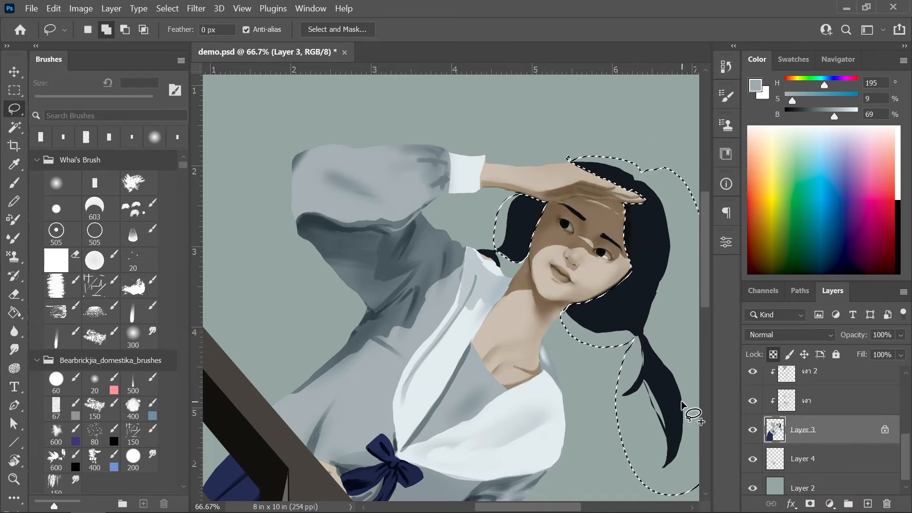
# Paint near-black shadow strands (H 213, S 35, B 6) inside the hair selection with a bristle brush, at 40 px and 30 px.
pyautogui.click(101, 285)
pyautogui.press(']')
pyautogui.click(794, 116)
pyautogui.moveTo(794, 116); pyautogui.dragTo(790, 117)
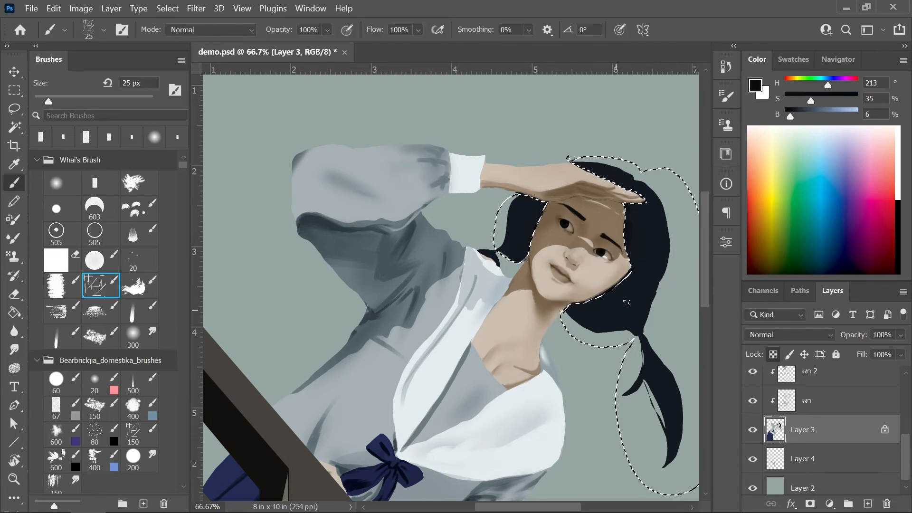
pyautogui.press(']')
pyautogui.press(']')
pyautogui.press(']')
pyautogui.moveTo(612, 301); pyautogui.dragTo(584, 316)
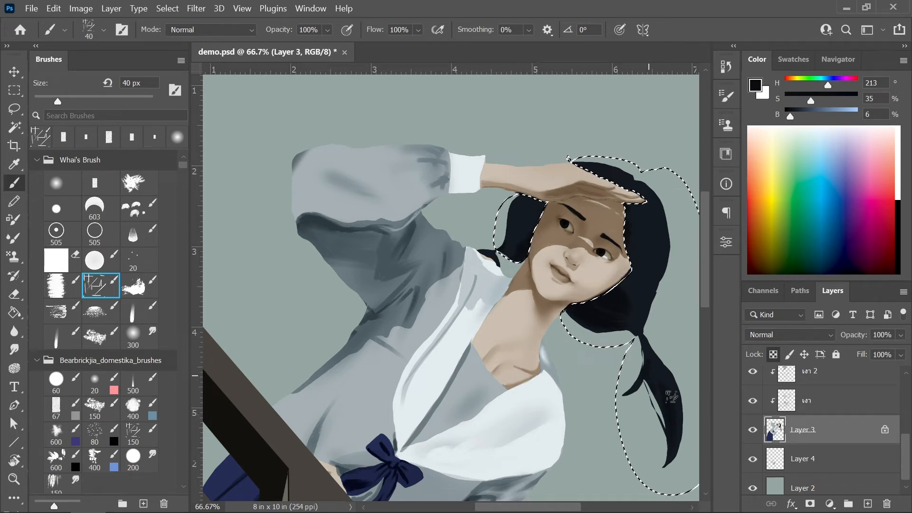
pyautogui.press('[')
pyautogui.press('[')
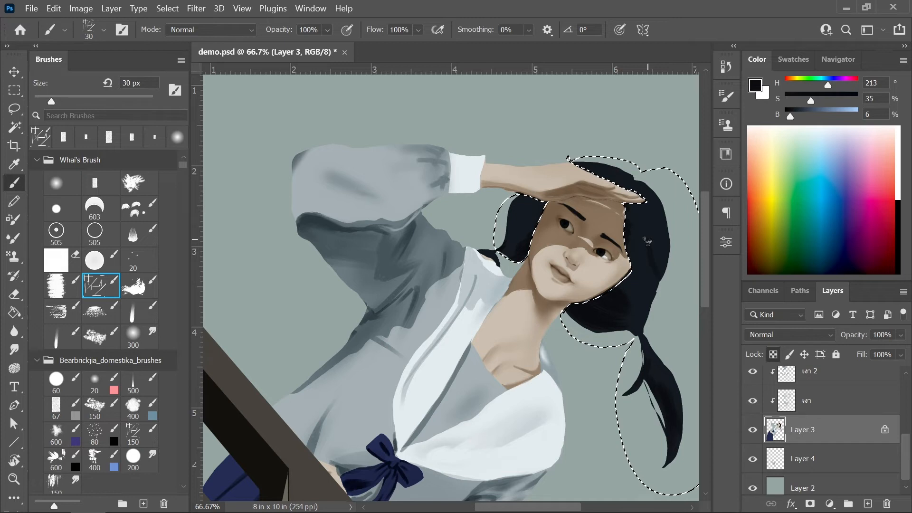
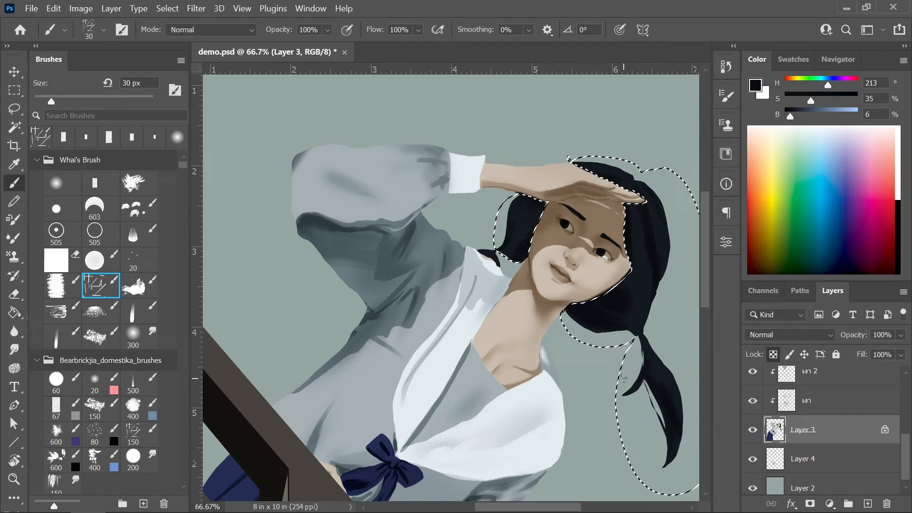
# Brush lighter blue-grey strands (H 213, S 30, B 25) over the side hair, ponytail and small bunch at 30 px.
pyautogui.hotkey('ctrl', '-')
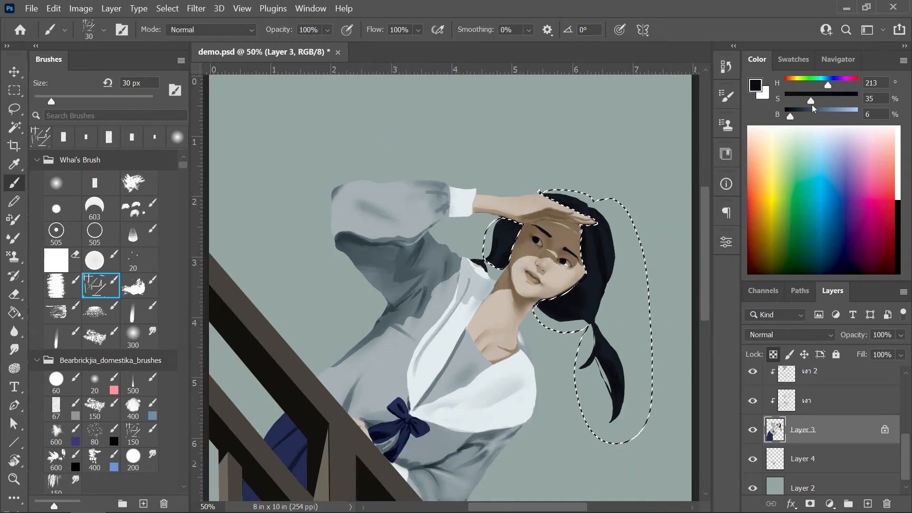
pyautogui.moveTo(791, 116); pyautogui.dragTo(800, 116)
pyautogui.moveTo(811, 100); pyautogui.dragTo(803, 116)
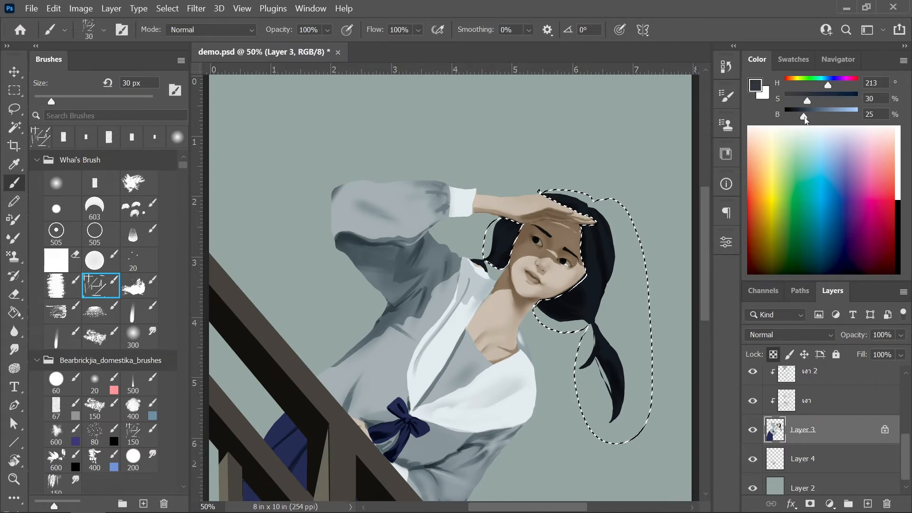
pyautogui.moveTo(579, 295); pyautogui.dragTo(585, 284)
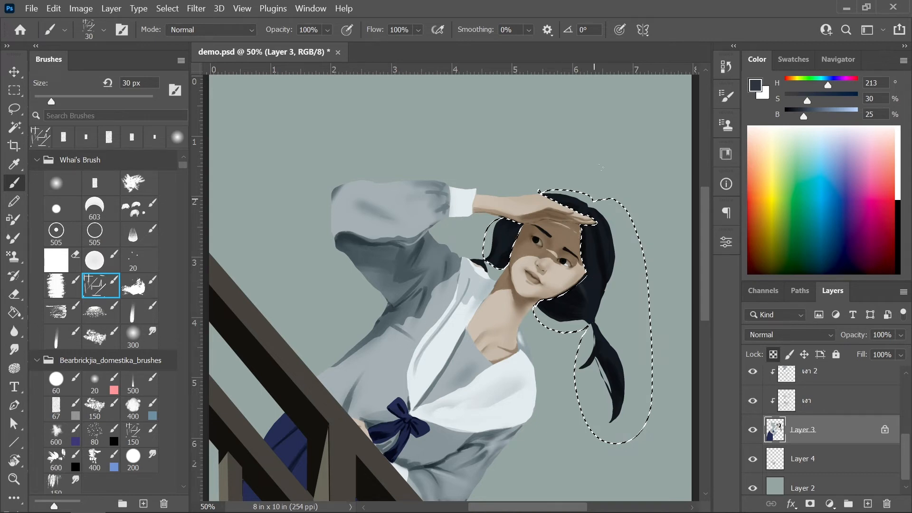
pyautogui.moveTo(588, 226); pyautogui.dragTo(592, 242)
pyautogui.moveTo(603, 343); pyautogui.dragTo(608, 355)
pyautogui.moveTo(598, 325); pyautogui.dragTo(614, 360)
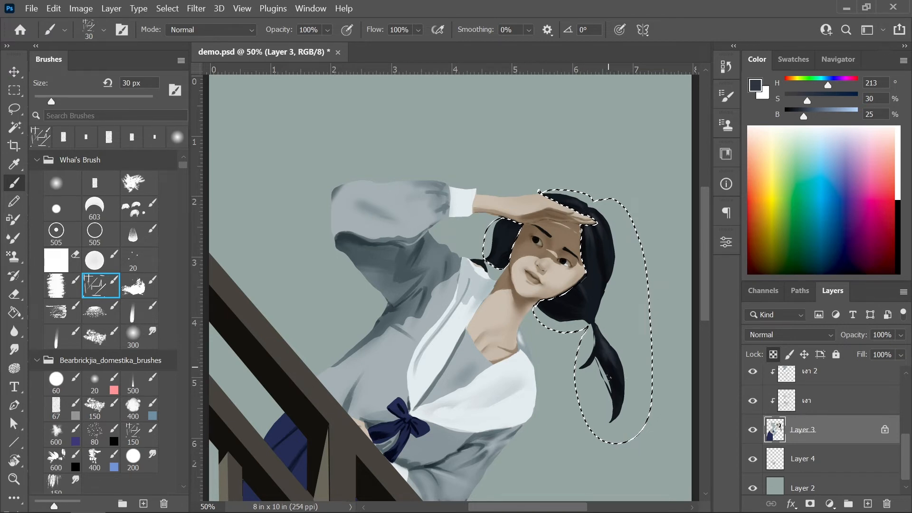
pyautogui.moveTo(582, 281)
pyautogui.mouseDown()
pyautogui.moveTo(591, 311)
pyautogui.moveTo(587, 242)
pyautogui.moveTo(591, 316)
pyautogui.moveTo(589, 243)
pyautogui.moveTo(590, 316)
pyautogui.moveTo(591, 245)
pyautogui.moveTo(597, 284)
pyautogui.mouseUp()
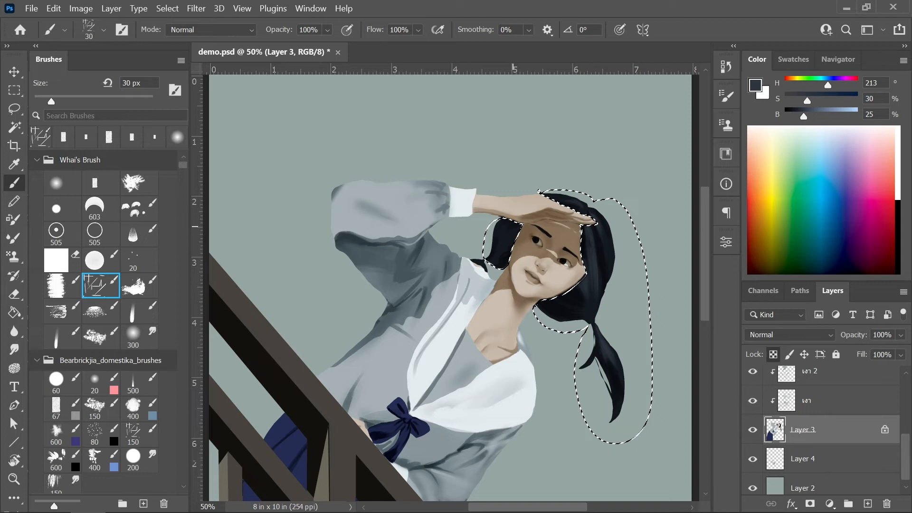
pyautogui.moveTo(496, 231); pyautogui.dragTo(505, 220)
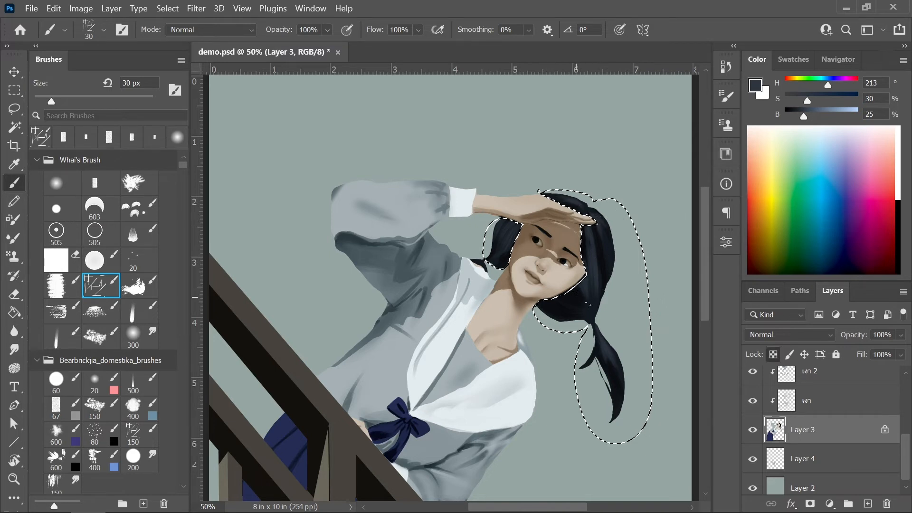
# Deepen the shadows in the side hair with dark tones sampled from the hair, enlarging the brush to 45 px.
pyautogui.keyDown('alt'); pyautogui.click(566, 296); pyautogui.keyUp('alt')
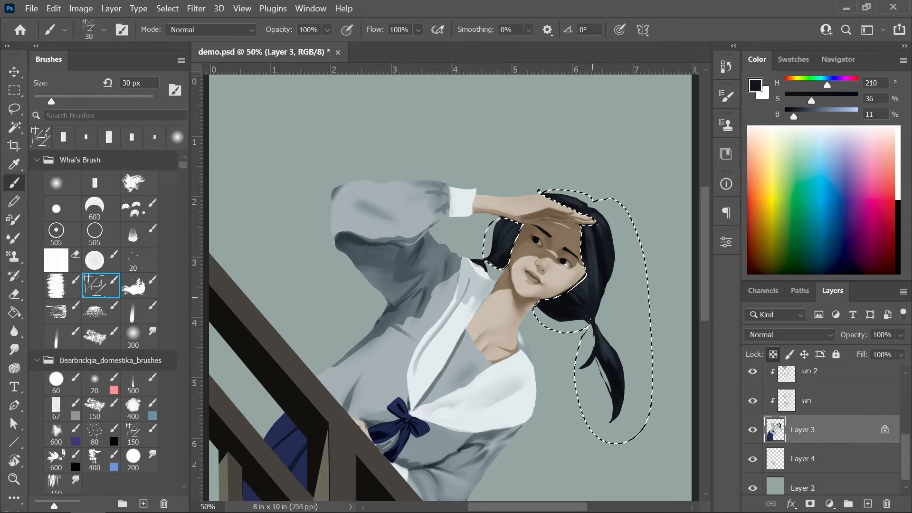
pyautogui.keyDown('alt'); pyautogui.click(564, 308); pyautogui.keyUp('alt')
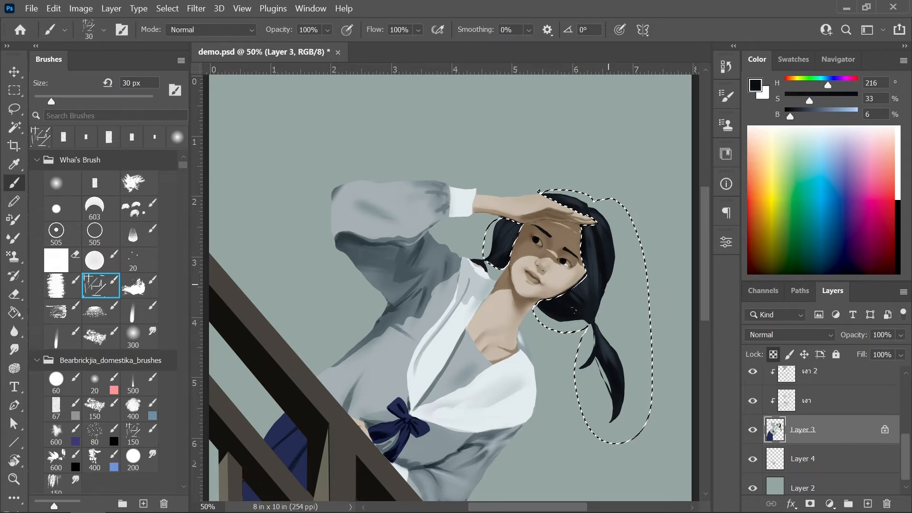
pyautogui.press(']')
pyautogui.press(']')
pyautogui.press(']')
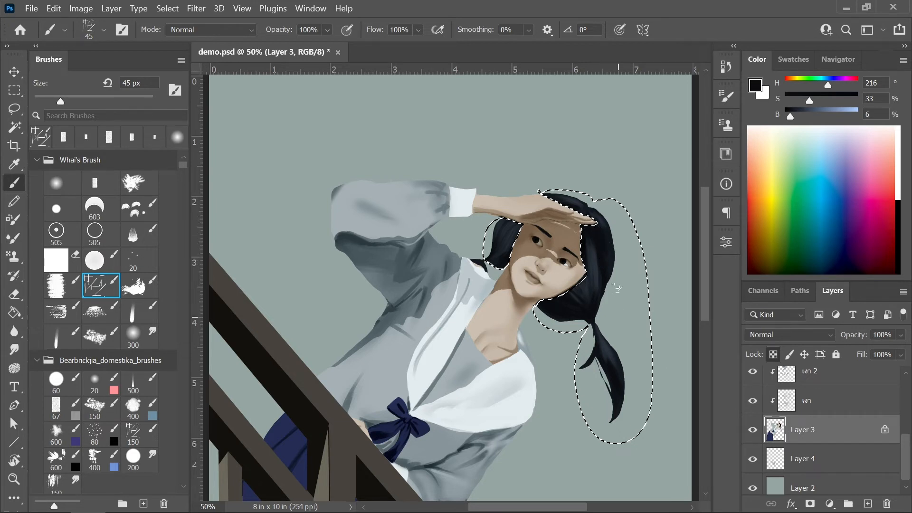
pyautogui.moveTo(602, 264); pyautogui.dragTo(597, 288)
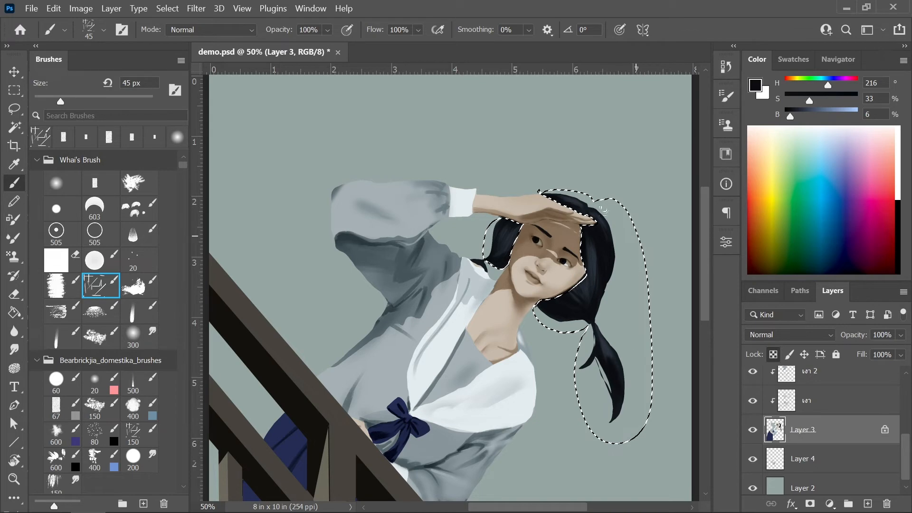
pyautogui.hotkey('ctrl', '-')
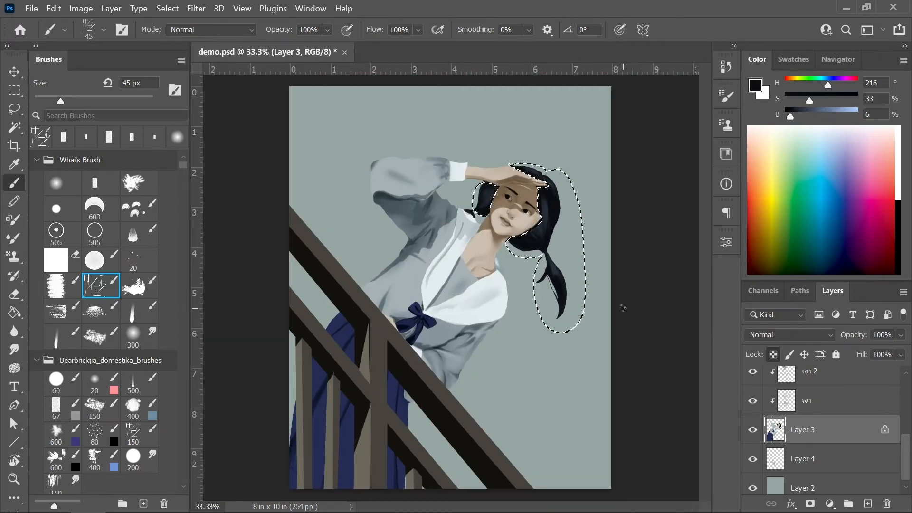
# Paint thin grey highlight strands (H 217, S 15, B 48) on the crown, side hair and ponytail at 9 px.
pyautogui.hotkey('ctrl', '+')
pyautogui.keyDown('alt'); pyautogui.click(595, 172); pyautogui.keyUp('alt')
pyautogui.moveTo(807, 101)
pyautogui.mouseDown()
pyautogui.moveTo(796, 101)
pyautogui.moveTo(819, 114)
pyautogui.mouseUp()
pyautogui.press('[')
pyautogui.press('[')
pyautogui.press('[')
pyautogui.press('[')
pyautogui.press('[')
pyautogui.moveTo(588, 161); pyautogui.dragTo(591, 159)
pyautogui.moveTo(595, 126); pyautogui.dragTo(604, 136)
pyautogui.moveTo(560, 110); pyautogui.dragTo(571, 116)
pyautogui.moveTo(584, 193); pyautogui.dragTo(583, 209)
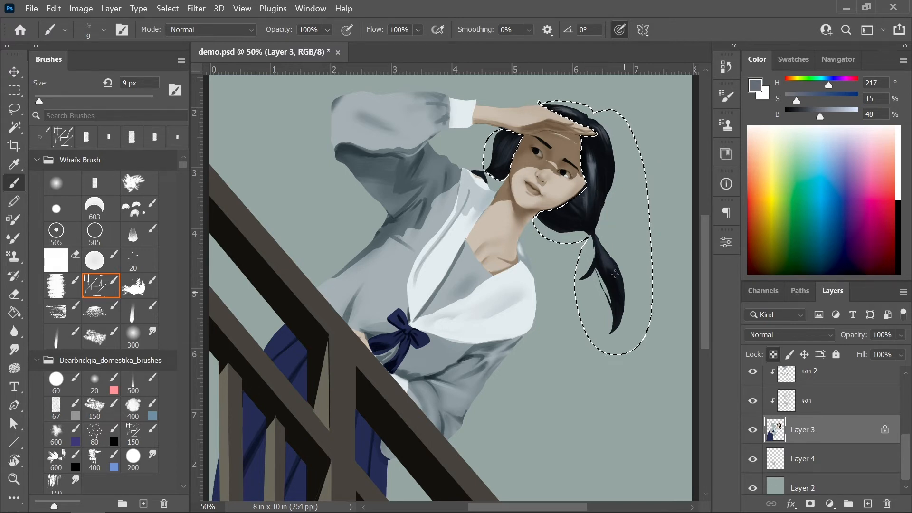
# Add brighter highlights to the crown and ponytail at 15 px with the colour's brightness raised to 86%.
pyautogui.press(']')
pyautogui.press(']')
pyautogui.click(846, 111)
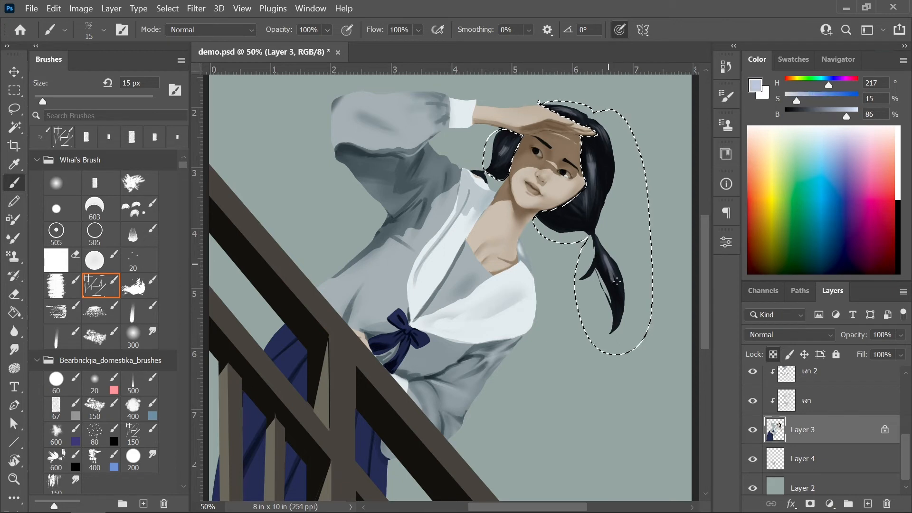
pyautogui.moveTo(595, 127)
pyautogui.mouseDown()
pyautogui.moveTo(604, 140)
pyautogui.moveTo(561, 109)
pyautogui.mouseUp()
# Blend the hair highlights with dark tones sampled from the ponytail, reducing the brush to 9 px.
pyautogui.keyDown('alt'); pyautogui.click(613, 285); pyautogui.keyUp('alt')
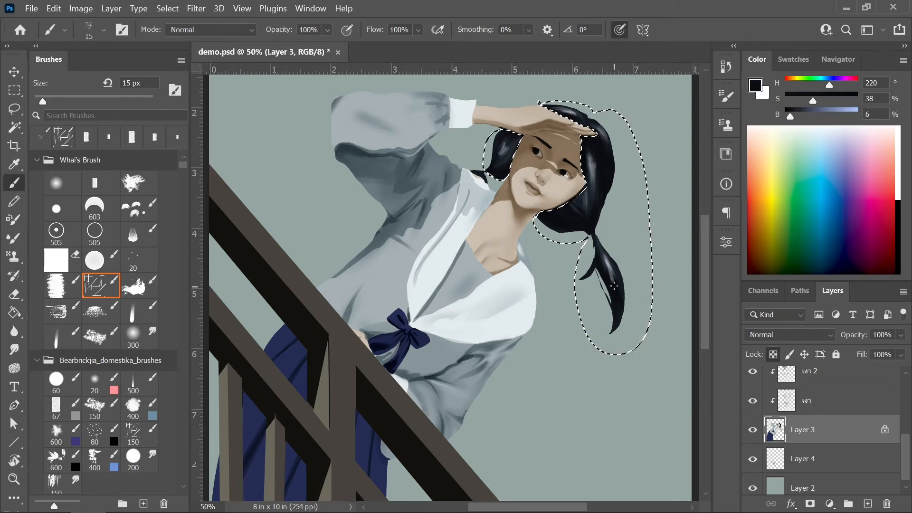
pyautogui.keyDown('alt'); pyautogui.click(603, 258); pyautogui.keyUp('alt')
pyautogui.press('[')
pyautogui.press('[')
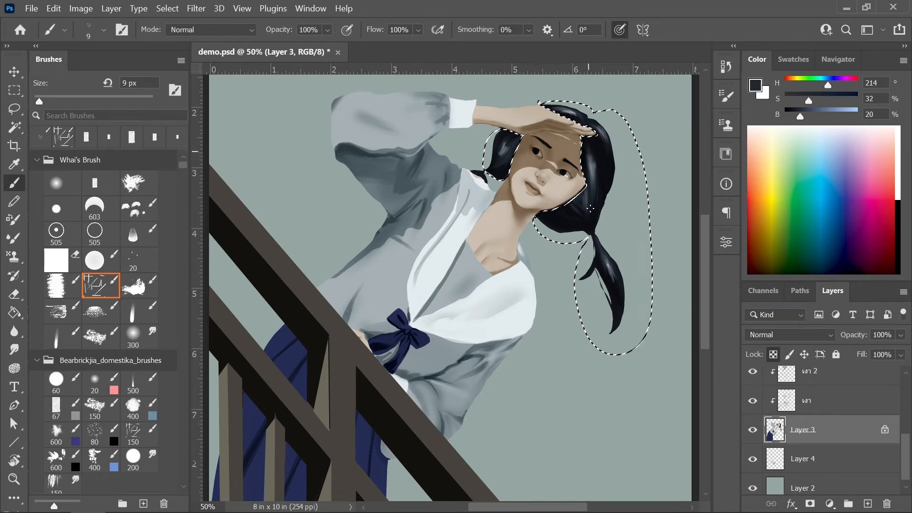
pyautogui.moveTo(501, 155); pyautogui.dragTo(505, 148)
# Deselect the hair, unlock Layer 3's transparent pixels and draw loose black strands along the ponytail at 9 px.
pyautogui.press('d')
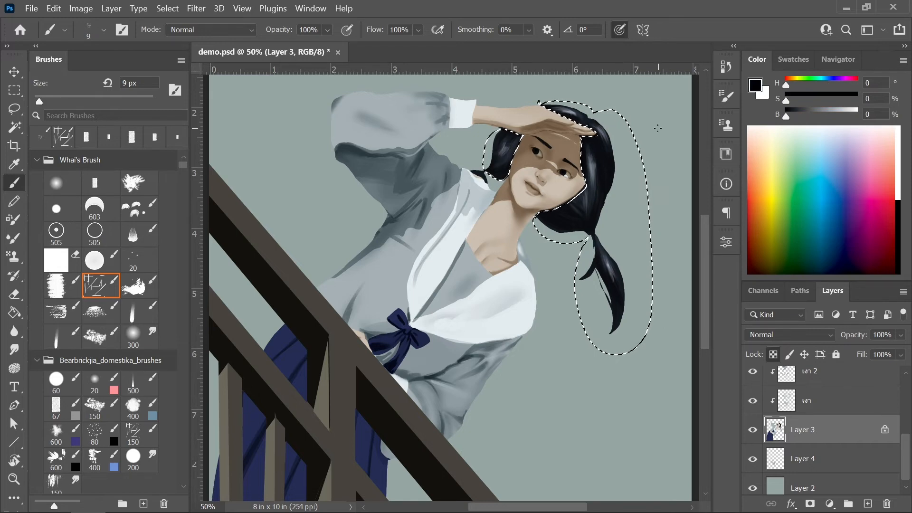
pyautogui.hotkey('ctrl', '-')
pyautogui.hotkey('ctrl', 'd')
pyautogui.click(884, 430)
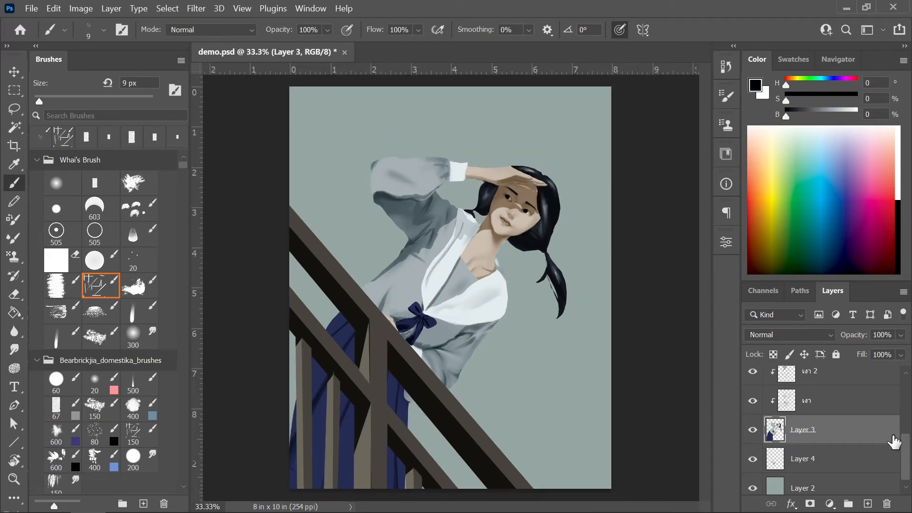
pyautogui.hotkey('ctrl', '+')
pyautogui.hotkey('ctrl', '+')
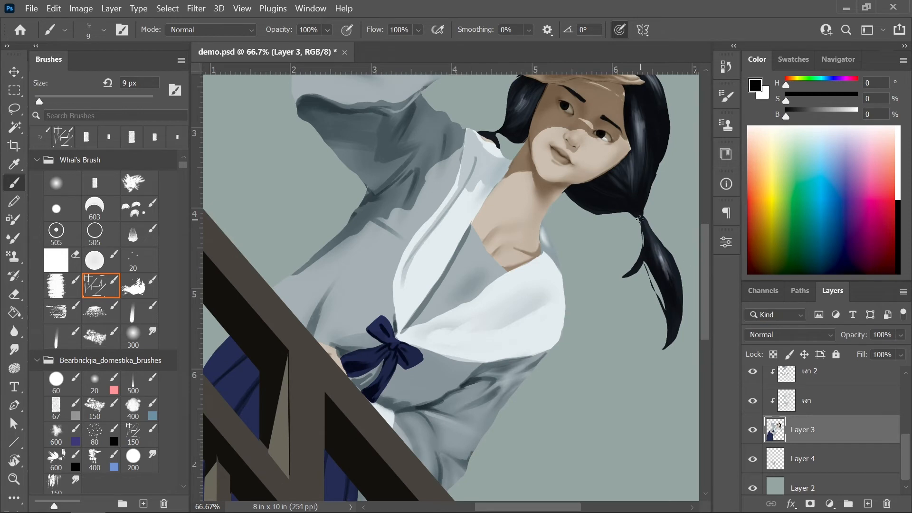
pyautogui.moveTo(642, 223)
pyautogui.mouseDown()
pyautogui.moveTo(641, 251)
pyautogui.moveTo(649, 238)
pyautogui.moveTo(639, 257)
pyautogui.moveTo(635, 249)
pyautogui.mouseUp()
pyautogui.moveTo(638, 217)
pyautogui.mouseDown()
pyautogui.moveTo(635, 264)
pyautogui.moveTo(639, 240)
pyautogui.mouseUp()
pyautogui.moveTo(655, 280); pyautogui.dragTo(664, 309)
# Thicken the ponytail with black strands at 20 px, filling its inner gap and shaping the short lock and outer edge.
pyautogui.press(']')
pyautogui.press(']')
pyautogui.press(']')
pyautogui.moveTo(653, 260)
pyautogui.mouseDown()
pyautogui.moveTo(645, 285)
pyautogui.moveTo(618, 277)
pyautogui.mouseUp()
pyautogui.moveTo(640, 216)
pyautogui.mouseDown()
pyautogui.moveTo(615, 278)
pyautogui.moveTo(626, 277)
pyautogui.moveTo(615, 280)
pyautogui.moveTo(656, 295)
pyautogui.moveTo(664, 326)
pyautogui.mouseUp()
pyautogui.hotkey('ctrl', 'z')
pyautogui.moveTo(656, 289); pyautogui.dragTo(668, 342)
pyautogui.moveTo(682, 267); pyautogui.dragTo(683, 307)
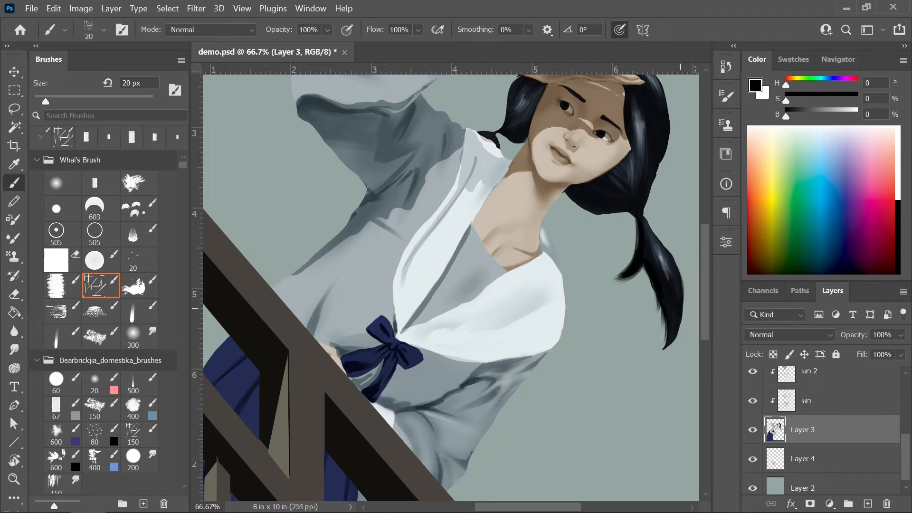
# Extend the ponytail's tip and upper outer edge with wispy strands in a dark tone sampled from the hair.
pyautogui.keyDown('alt'); pyautogui.click(674, 309); pyautogui.keyUp('alt')
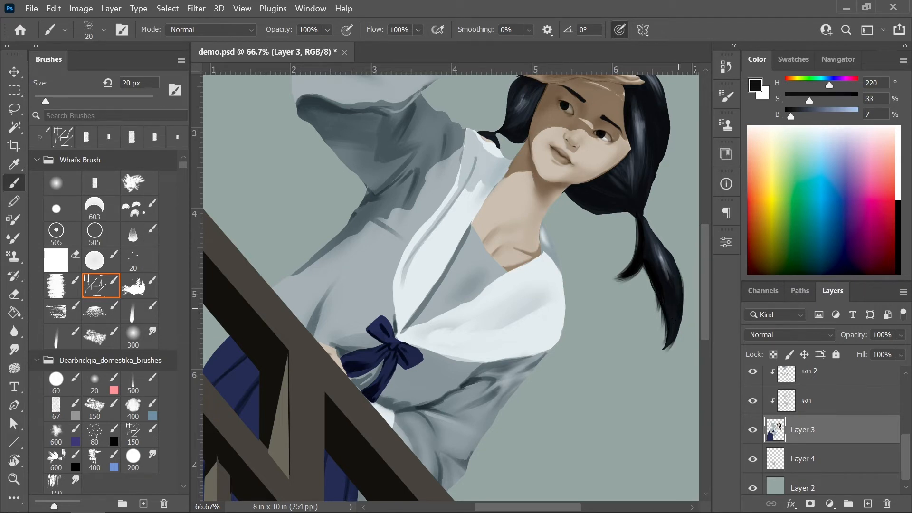
pyautogui.moveTo(660, 345)
pyautogui.mouseDown()
pyautogui.moveTo(678, 313)
pyautogui.moveTo(659, 348)
pyautogui.mouseUp()
pyautogui.moveTo(647, 220); pyautogui.dragTo(678, 261)
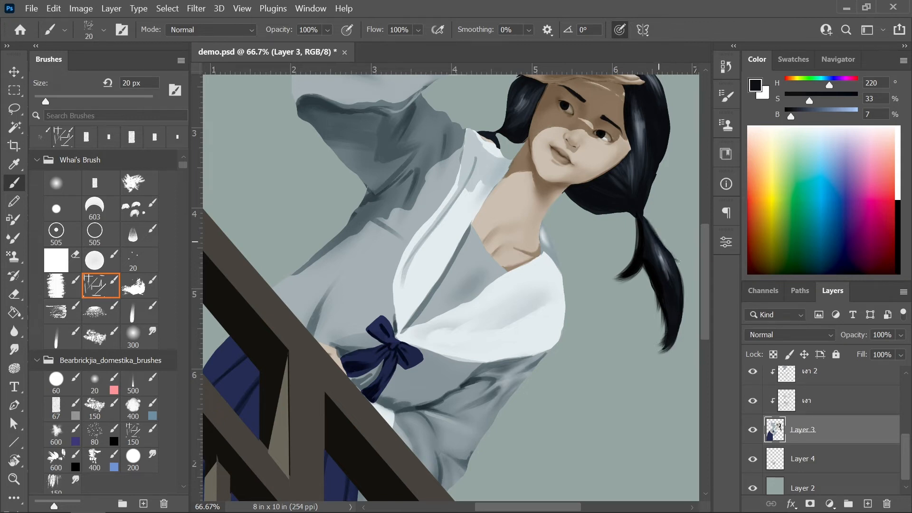
pyautogui.keyDown('alt'); pyautogui.click(653, 231); pyautogui.keyUp('alt')
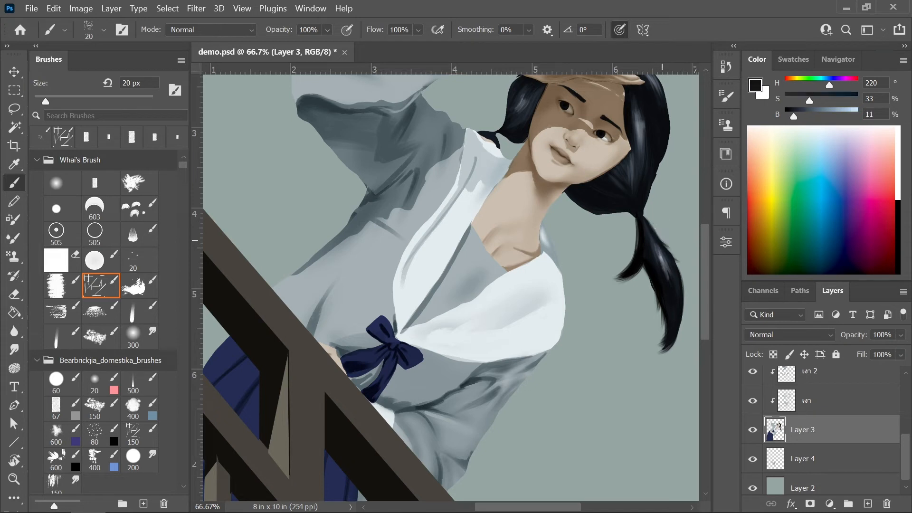
pyautogui.moveTo(678, 262); pyautogui.dragTo(682, 281)
pyautogui.hotkey('ctrl', 'z')
pyautogui.hotkey('ctrl', 'z')
# Add a soft highlight to the upper ponytail with the grey sampled from its existing shine at 20 px.
pyautogui.keyDown('alt'); pyautogui.click(671, 314); pyautogui.keyUp('alt')
pyautogui.keyDown('alt'); pyautogui.click(664, 258); pyautogui.keyUp('alt')
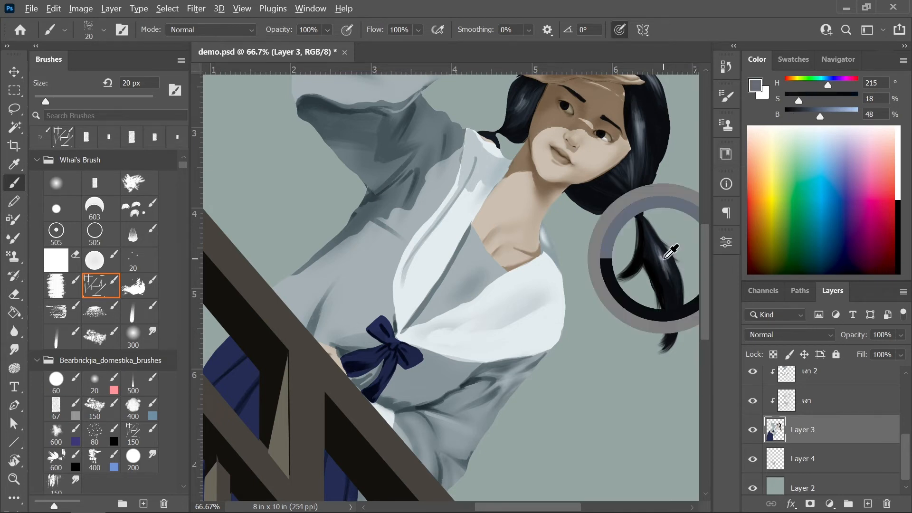
pyautogui.moveTo(651, 236); pyautogui.dragTo(656, 250)
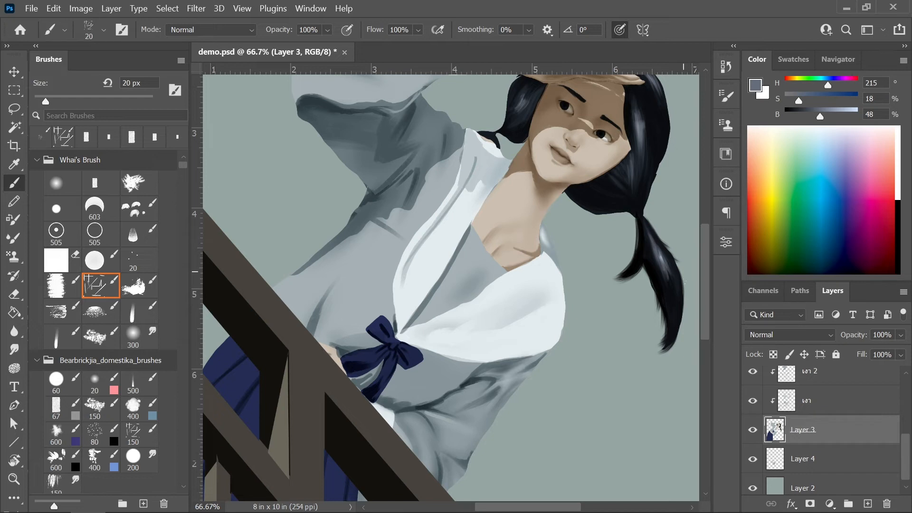
# Soften the hair's outline at the crown, small bunch and beside the face with fine sampled dark strands, starting at 10 px.
pyautogui.keyDown('alt'); pyautogui.click(650, 247); pyautogui.keyUp('alt')
pyautogui.press('[')
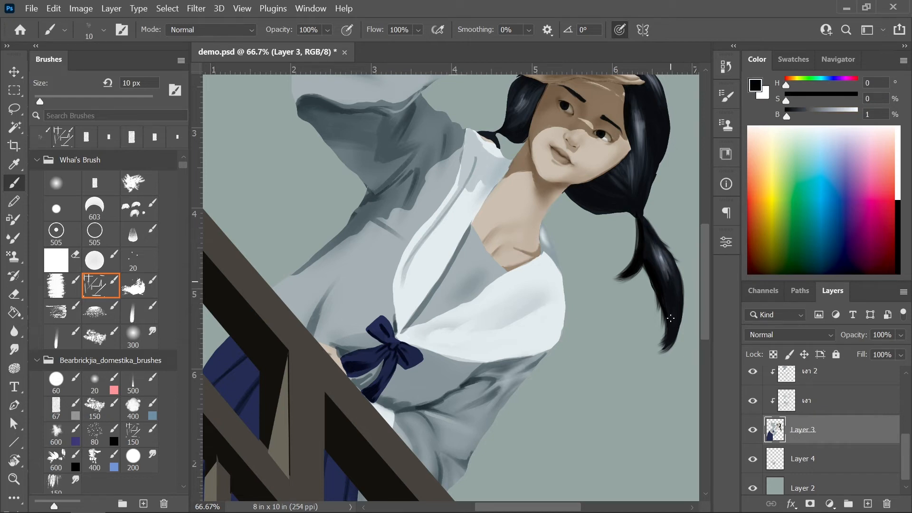
pyautogui.keyDown('alt'); pyautogui.click(660, 169); pyautogui.keyUp('alt')
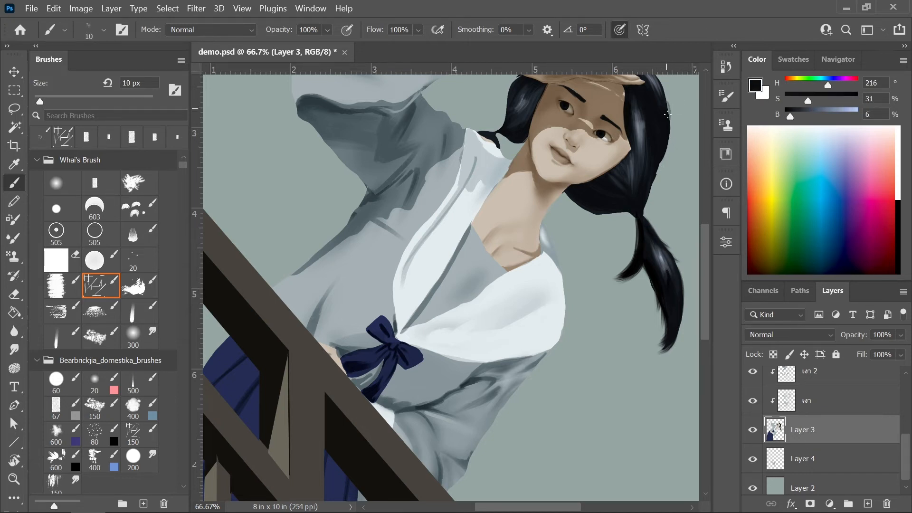
pyautogui.scroll(3, 628, 211)
pyautogui.moveTo(607, 213)
pyautogui.mouseDown()
pyautogui.moveTo(629, 210)
pyautogui.moveTo(668, 252)
pyautogui.mouseUp()
pyautogui.moveTo(649, 208)
pyautogui.mouseDown()
pyautogui.moveTo(670, 263)
pyautogui.moveTo(570, 182)
pyautogui.mouseUp()
pyautogui.moveTo(518, 216)
pyautogui.mouseDown()
pyautogui.moveTo(508, 256)
pyautogui.moveTo(509, 240)
pyautogui.moveTo(493, 284)
pyautogui.mouseUp()
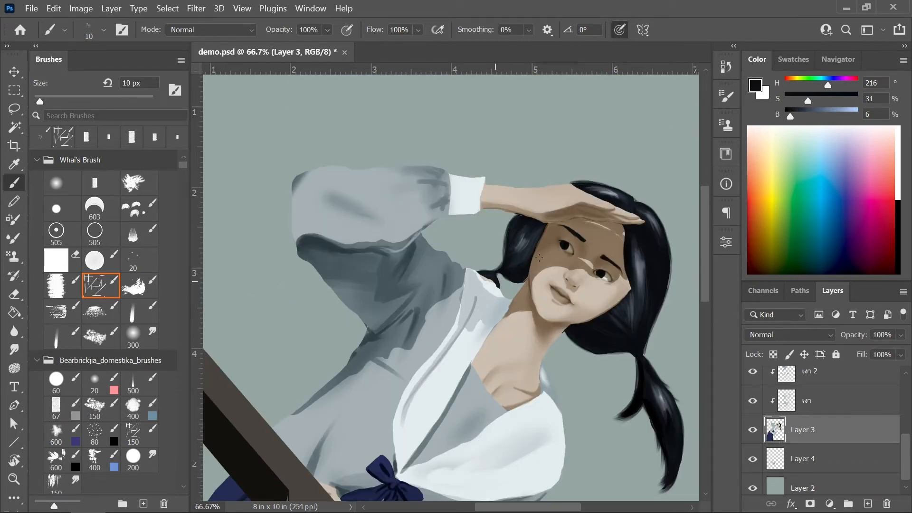
pyautogui.press(']')
pyautogui.moveTo(623, 227); pyautogui.dragTo(624, 282)
# Add a layer clipped above Layer 3 and paint dark fringe strands across the forehead below the hand.
pyautogui.press('[')
pyautogui.press('[')
pyautogui.click(868, 504)
pyautogui.press(']')
pyautogui.moveTo(585, 223)
pyautogui.mouseDown()
pyautogui.moveTo(595, 206)
pyautogui.moveTo(606, 226)
pyautogui.mouseUp()
pyautogui.moveTo(561, 220)
pyautogui.mouseDown()
pyautogui.moveTo(601, 223)
pyautogui.moveTo(607, 220)
pyautogui.moveTo(555, 221)
pyautogui.moveTo(608, 214)
pyautogui.moveTo(624, 230)
pyautogui.mouseUp()
pyautogui.press('z')
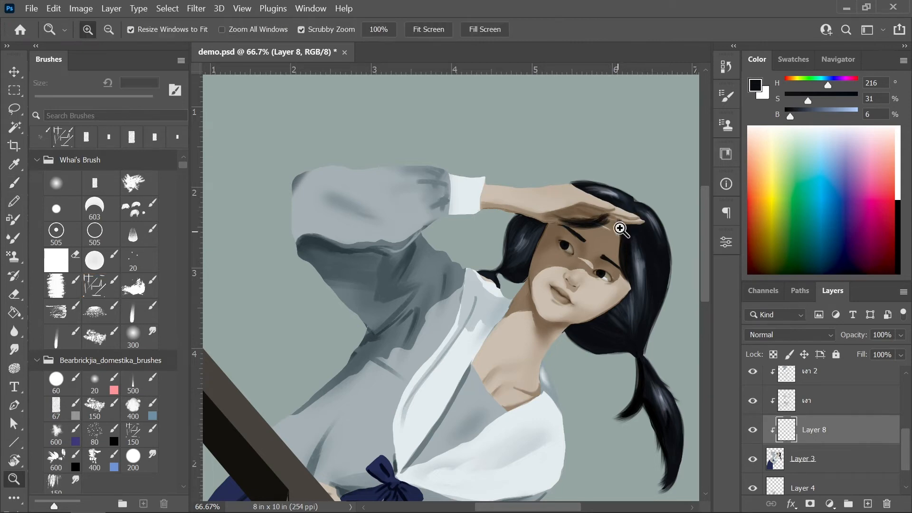
# Clean up the fringe strands along the lower edge of the hand with the Eraser, at 10 to 20 px.
pyautogui.press('e')
pyautogui.hotkey('ctrl', '+')
pyautogui.press(']')
pyautogui.press(']')
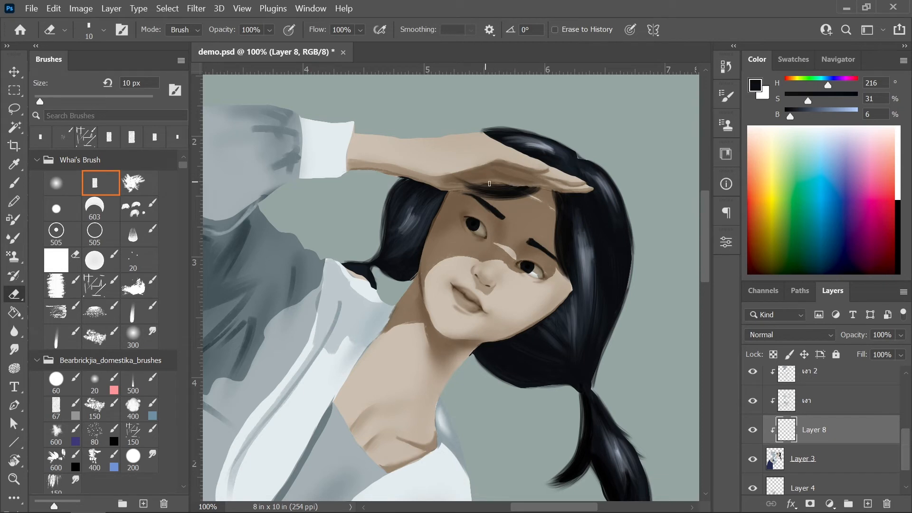
pyautogui.press(']')
pyautogui.hotkey('ctrl', '-')
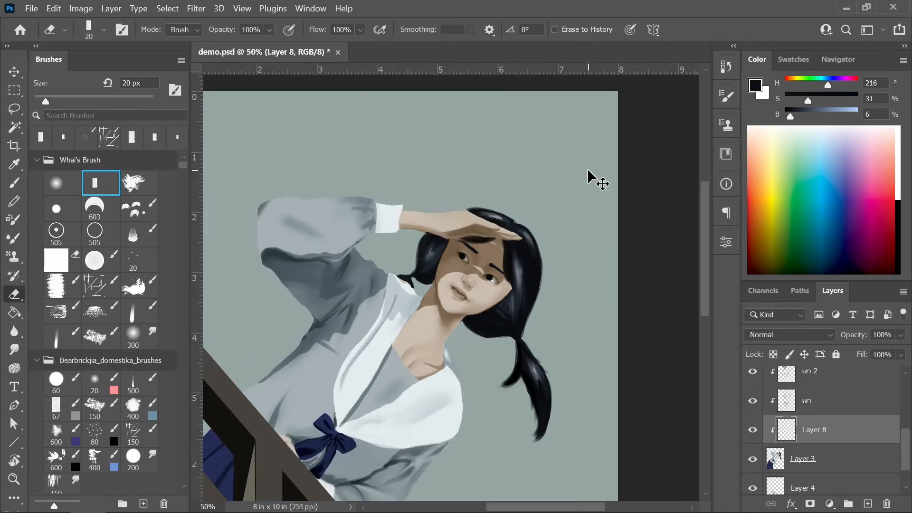
# Switch to the fine dotted strand brush at 15 px and rename Layer 8 as ผม.
pyautogui.press('b')
pyautogui.click(139, 260)
pyautogui.press('[')
pyautogui.hotkey('ctrl', '+')
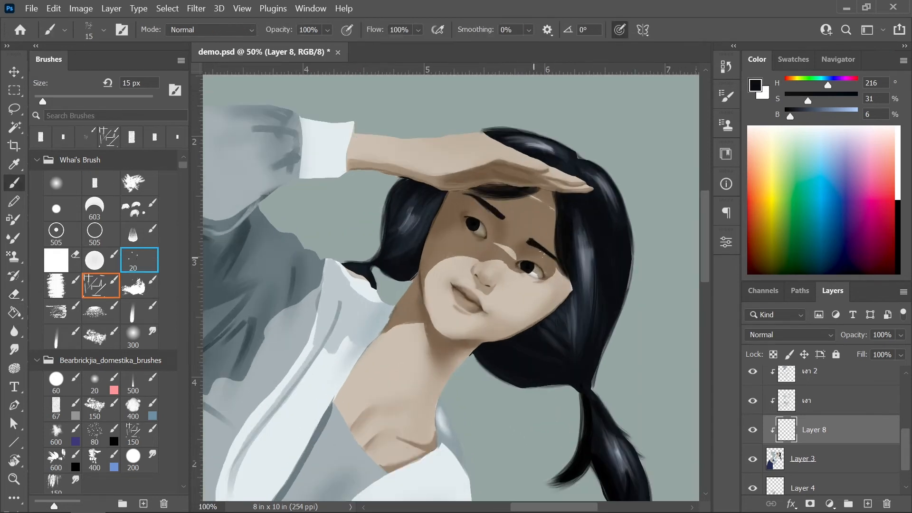
pyautogui.doubleClick(814, 430)
pyautogui.press('BackSpace')
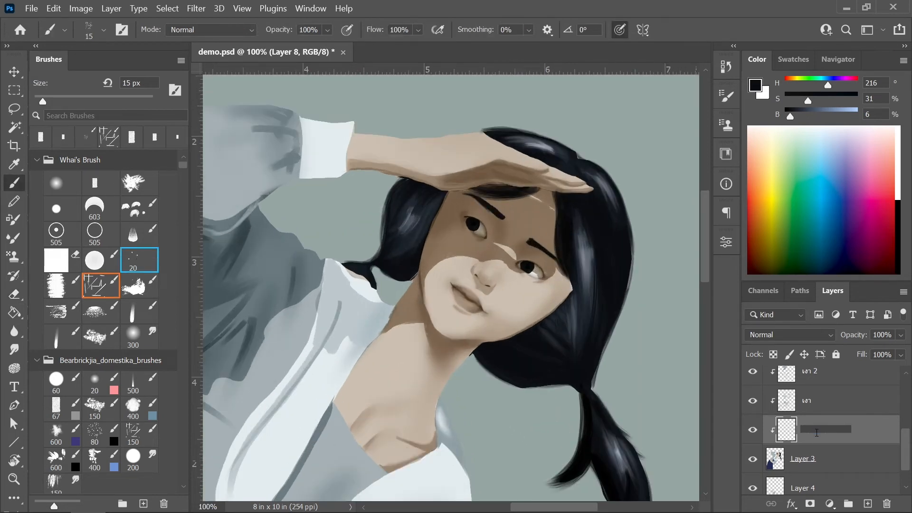
pyautogui.write('ผม')
pyautogui.press('Return')
# Try to move the ผม layer beneath Layer 3, and undo the move.
pyautogui.hotkey('ctrl', '[')
pyautogui.press('[')
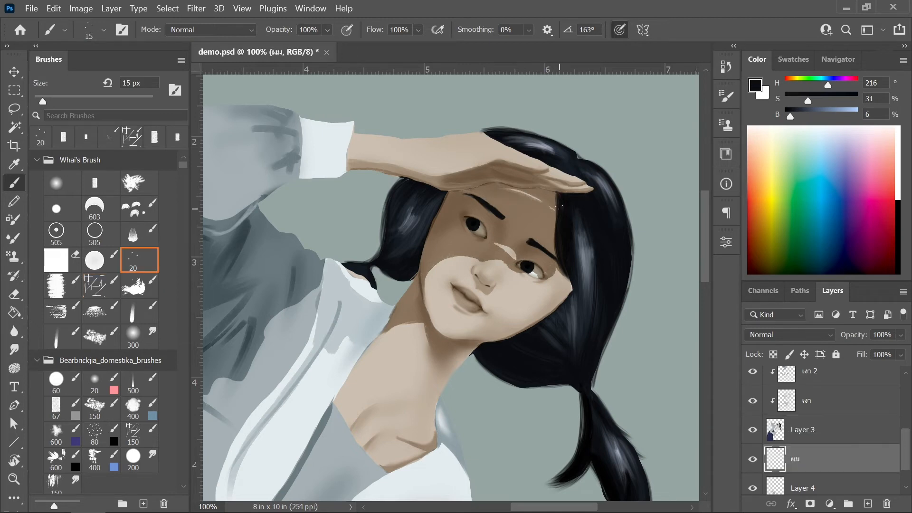
pyautogui.hotkey('ctrl', 'z')
# Paint a fine dark strand down the cheek on the ผม layer with the dotted strand brush at 20 px.
pyautogui.press('[')
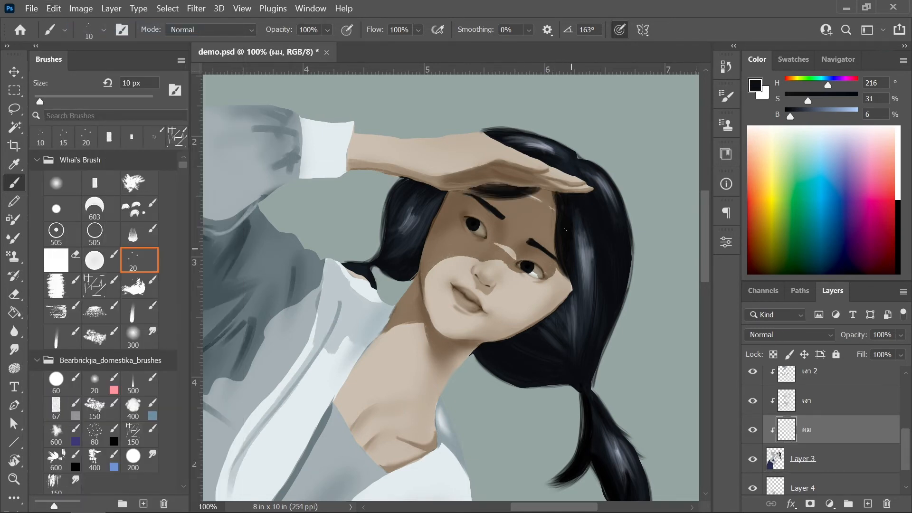
pyautogui.press(']')
pyautogui.press(']')
pyautogui.moveTo(558, 273); pyautogui.dragTo(549, 312)
pyautogui.hotkey('ctrl', '-')
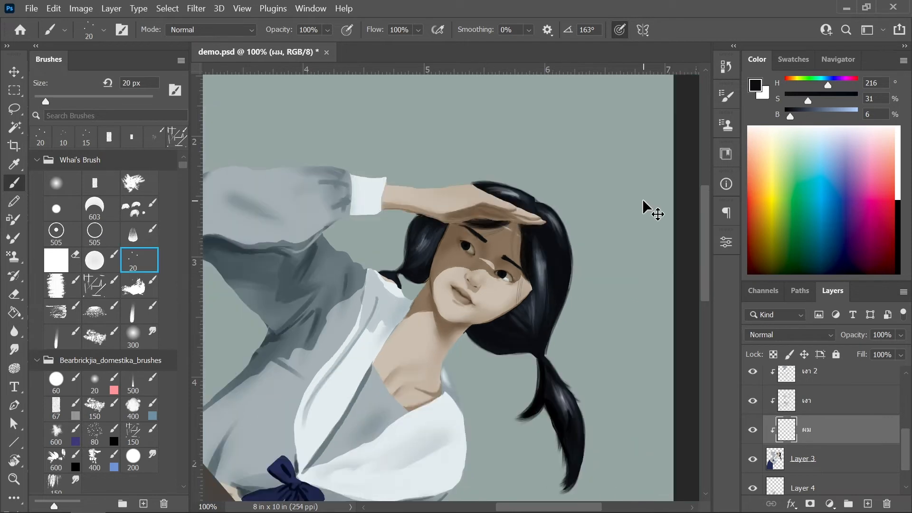
# Undo the latest changes and restack the layers so that Layer 5 sits directly above เงา 3.
pyautogui.keyDown('ctrl'); pyautogui.click(534, 236); pyautogui.keyUp('ctrl')
pyautogui.hotkey('ctrl', 'z')
pyautogui.hotkey('ctrl', 'z')
pyautogui.hotkey('ctrl', 'z')
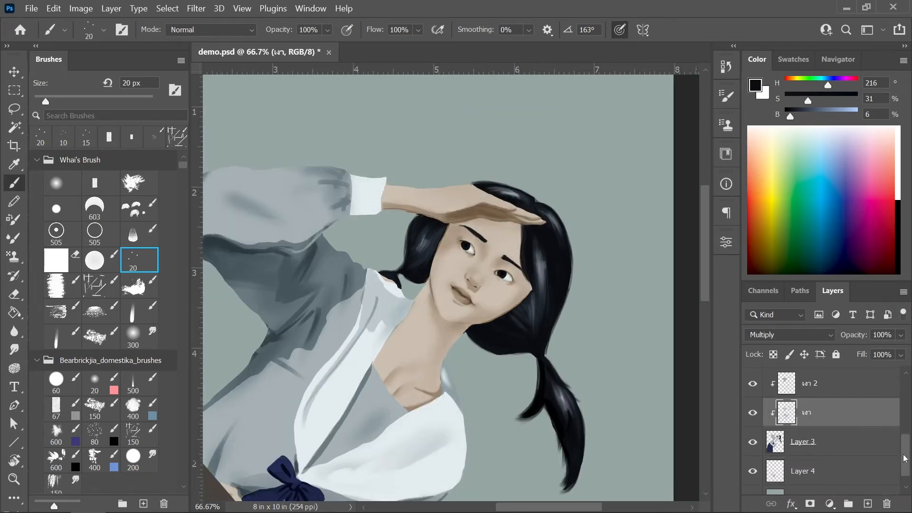
pyautogui.moveTo(905, 453)
pyautogui.mouseDown()
pyautogui.moveTo(906, 423)
pyautogui.moveTo(906, 440)
pyautogui.mouseUp()
pyautogui.click(834, 451)
pyautogui.moveTo(863, 398); pyautogui.dragTo(853, 488)
pyautogui.moveTo(905, 442); pyautogui.dragTo(905, 424)
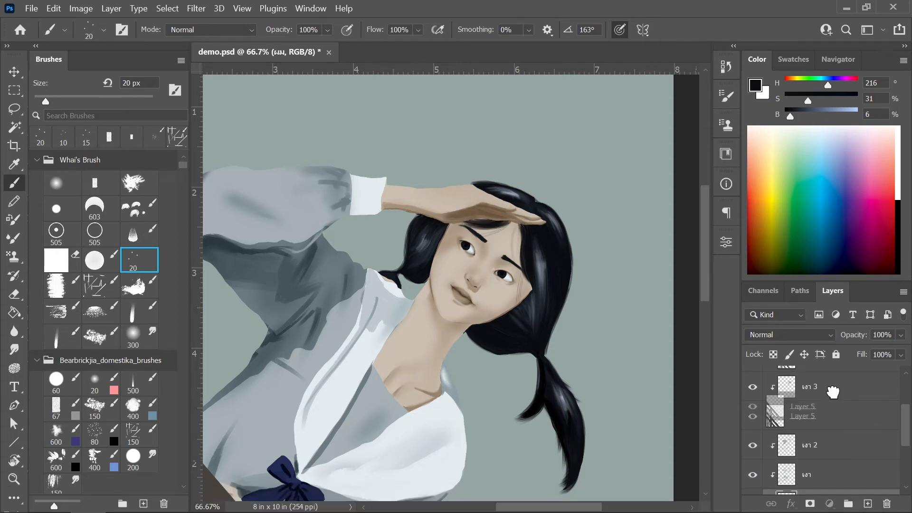
pyautogui.moveTo(832, 415); pyautogui.dragTo(828, 385)
# Add loose dark strands beside the cheek and over the forehead on the ผม layer with the textured hair brush at 20 px.
pyautogui.click(101, 285)
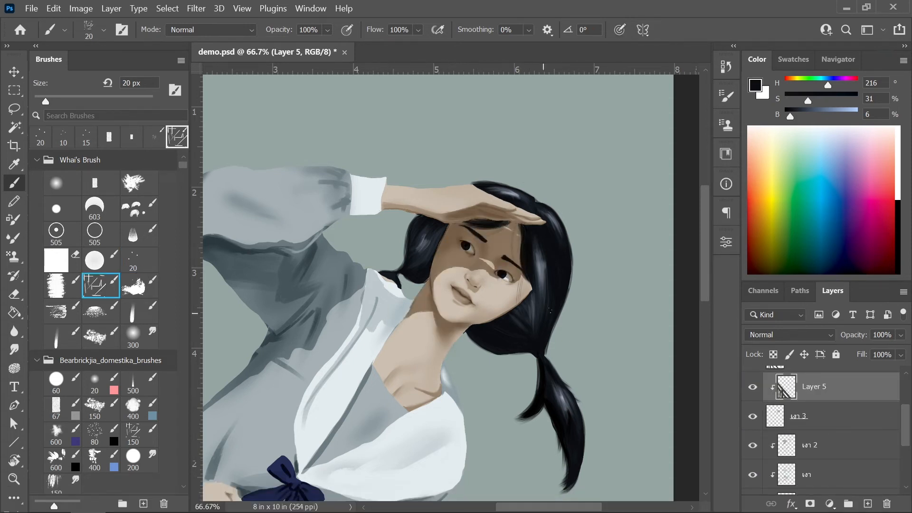
pyautogui.hotkey('alt', '[')
pyautogui.hotkey('alt', '[')
pyautogui.hotkey('alt', '[')
pyautogui.hotkey('alt', '[')
pyautogui.moveTo(525, 276); pyautogui.dragTo(536, 317)
pyautogui.press('r')
pyautogui.moveTo(556, 180); pyautogui.dragTo(444, 140)
pyautogui.moveTo(492, 224); pyautogui.dragTo(504, 234)
# Try out fringe strands under the hand at 15 px, undo the unwanted ones and add one across the forehead toward the eye.
pyautogui.press('[')
pyautogui.moveTo(430, 219); pyautogui.dragTo(407, 257)
pyautogui.hotkey('ctrl', 'z')
pyautogui.hotkey('ctrl', 'z')
pyautogui.moveTo(433, 212); pyautogui.dragTo(408, 254)
pyautogui.moveTo(432, 216); pyautogui.dragTo(409, 248)
pyautogui.hotkey('ctrl', 'z')
pyautogui.hotkey('ctrl', 'z')
pyautogui.moveTo(476, 217); pyautogui.dragTo(506, 239)
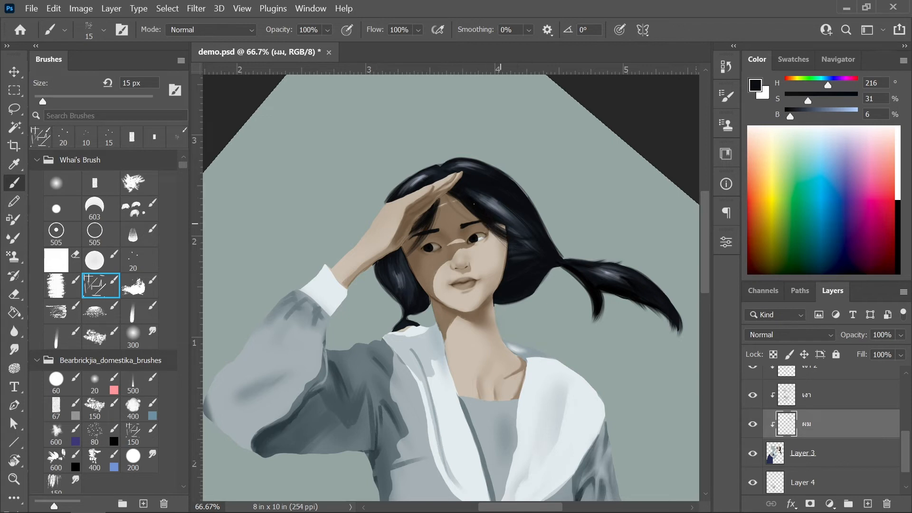
# Draw thin flyaway strands around the crown and outer hair outline on Layer 3 with the dotted strand brush at 20 px.
pyautogui.click(139, 255)
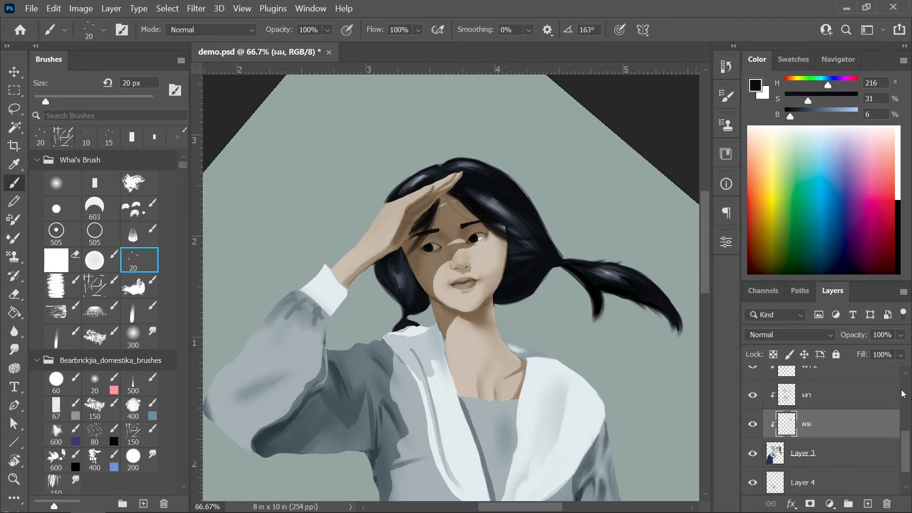
pyautogui.click(853, 457)
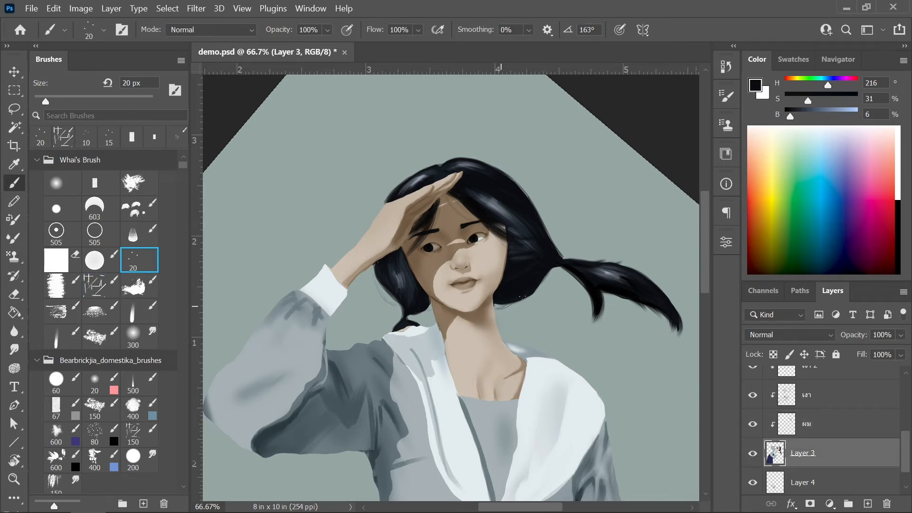
pyautogui.moveTo(614, 296); pyautogui.dragTo(641, 315)
pyautogui.moveTo(455, 159)
pyautogui.mouseDown()
pyautogui.moveTo(546, 226)
pyautogui.moveTo(544, 197)
pyautogui.mouseUp()
pyautogui.hotkey('ctrl', 'z')
pyautogui.hotkey('ctrl', 'z')
pyautogui.moveTo(572, 247); pyautogui.dragTo(518, 180)
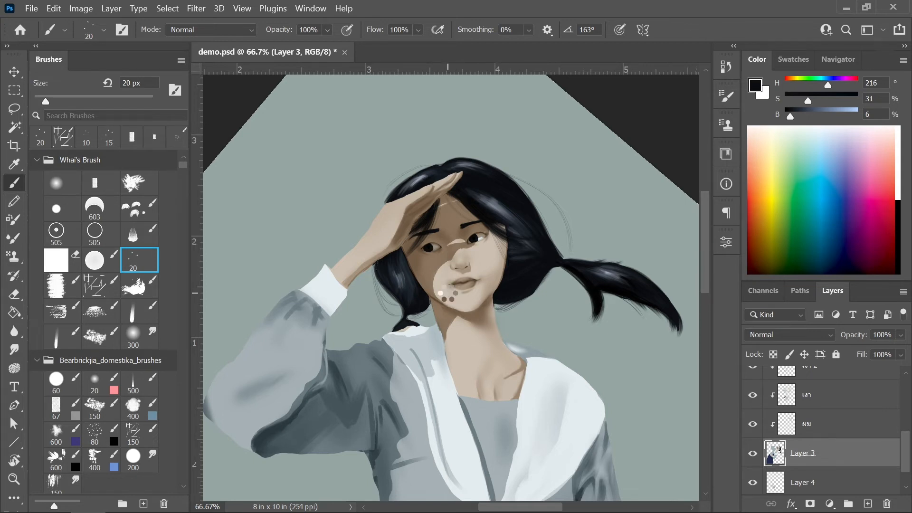
# Flip the canvas horizontally to check the portrait in mirror view, and restore its orientation.
pyautogui.hotkey('ctrl', 'shift', 'h')
pyautogui.hotkey('ctrl', 'shift', 'h')
pyautogui.hotkey('ctrl', 'shift', 'h')
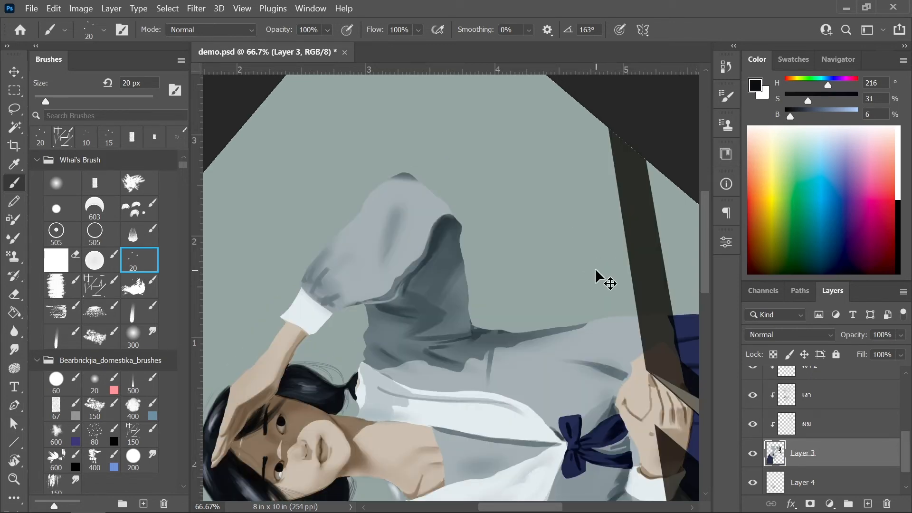
pyautogui.hotkey('ctrl', 'shift', 'h')
pyautogui.hotkey('ctrl', 'z')
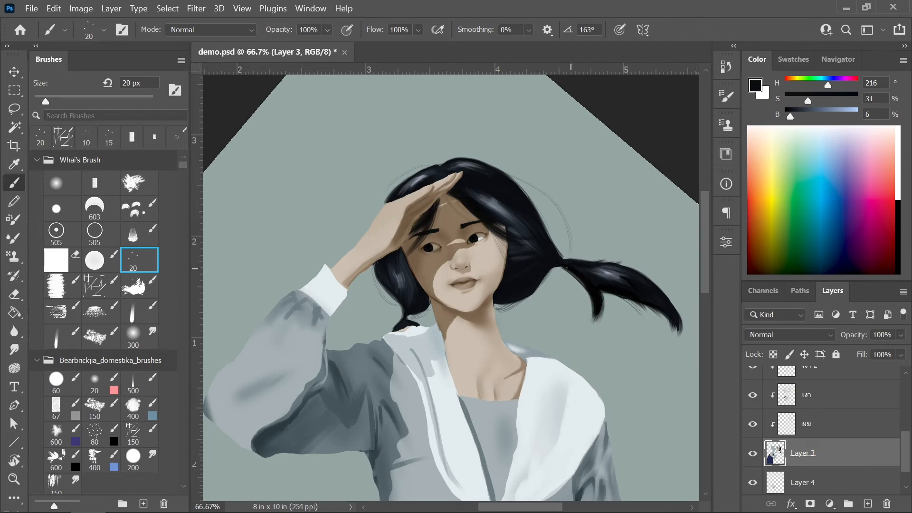
# Draw a thin loose strand along the upper edge of the ponytail and check the hair against the whole figure.
pyautogui.moveTo(567, 260); pyautogui.dragTo(622, 264)
pyautogui.hotkey('ctrl', '-')
pyautogui.hotkey('ctrl', '-')
pyautogui.hotkey('ctrl', '-')
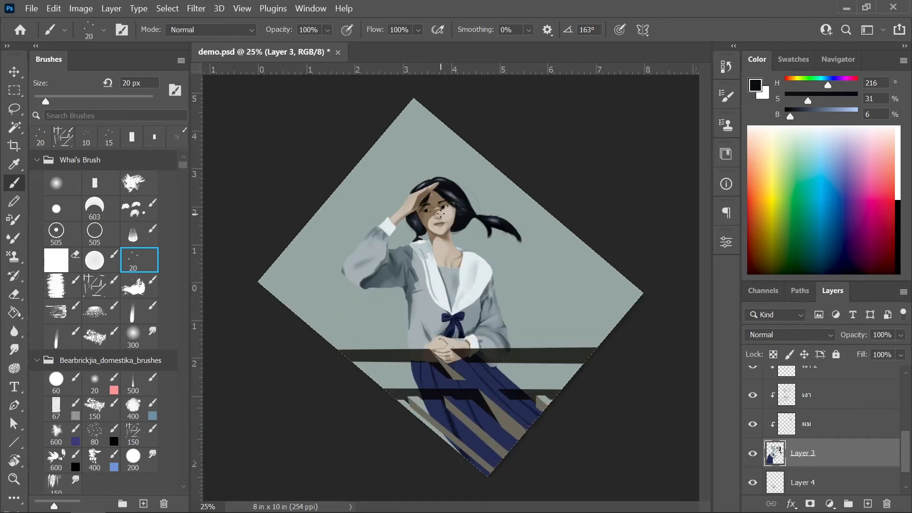
pyautogui.hotkey('ctrl', '+')
pyautogui.hotkey('ctrl', '+')
pyautogui.hotkey('ctrl', '+')
pyautogui.moveTo(704, 290); pyautogui.dragTo(706, 250)
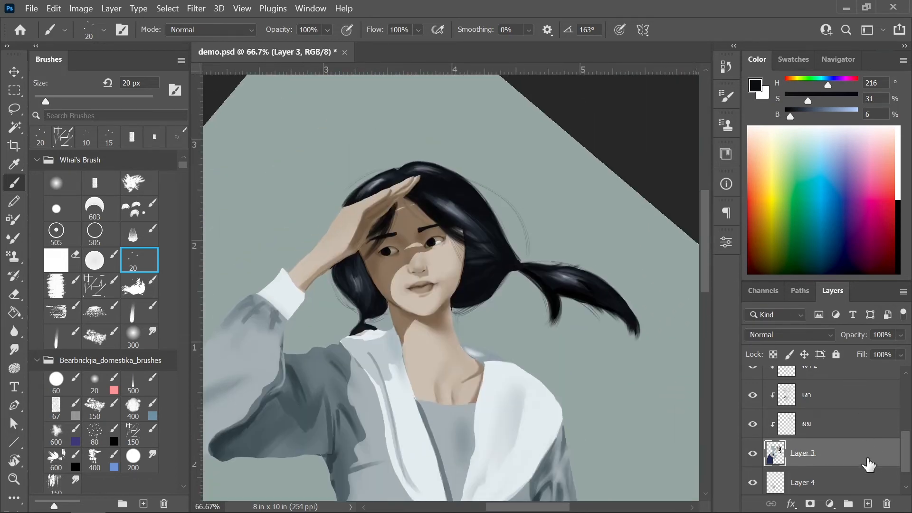
# Release Layer 5 from its clipping mask and clip Layer 6 and Layer 7 above it.
pyautogui.click(95, 189)
pyautogui.scroll(4, 848, 422)
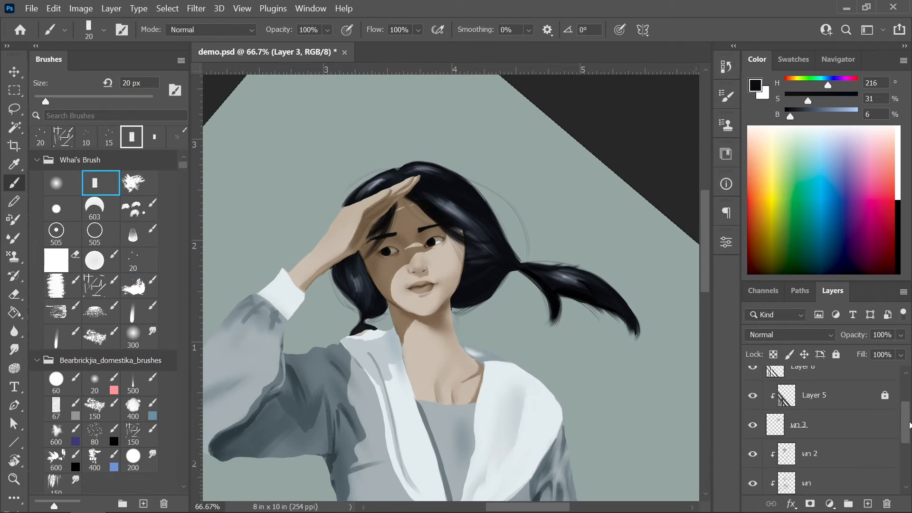
pyautogui.rightClick(838, 420)
pyautogui.click(717, 288)
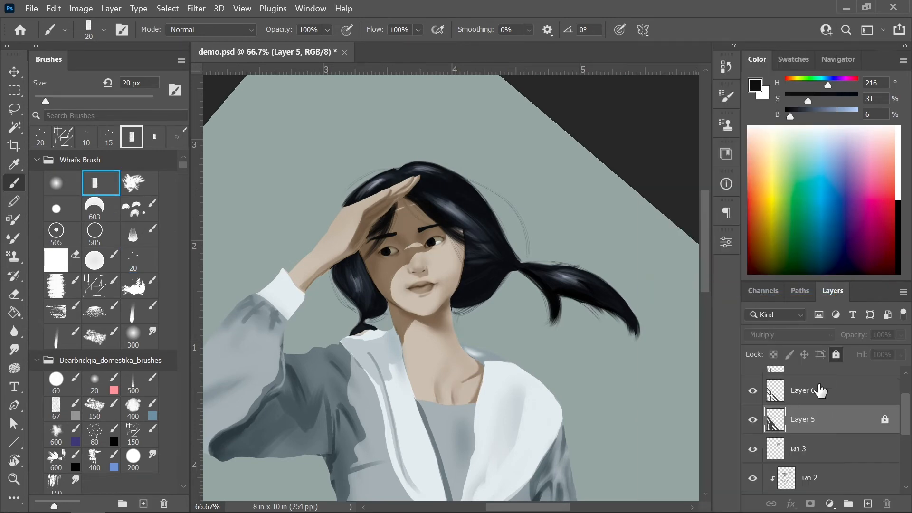
pyautogui.rightClick(818, 388)
pyautogui.click(688, 289)
pyautogui.hotkey('ctrl', 'shift', 'alt', 'n')
pyautogui.rightClick(803, 387)
pyautogui.click(675, 289)
pyautogui.scroll(-2, 822, 413)
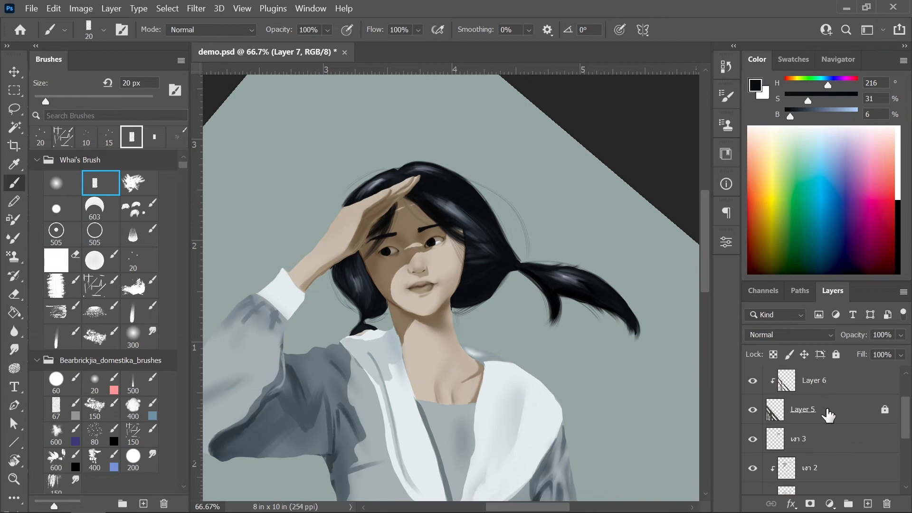
# Clip the เงา 3 layer to the figure again and add a new layer named โบว์ above it.
pyautogui.scroll(-1, 897, 434)
pyautogui.click(870, 420)
pyautogui.rightClick(874, 421)
pyautogui.click(804, 291)
pyautogui.hotkey('ctrl', 'shift', 'alt', 'n')
pyautogui.doubleClick(804, 418)
pyautogui.write('โป')
pyautogui.write('ว์')
pyautogui.press('Return')
# Paint a brown-orange hair tie (H 29, S 69, B 56) at the ponytail's base with the rectangular brush at 10 px.
pyautogui.moveTo(704, 280)
pyautogui.mouseDown()
pyautogui.moveTo(704, 320)
pyautogui.moveTo(706, 293)
pyautogui.mouseUp()
pyautogui.moveTo(828, 85); pyautogui.dragTo(790, 85)
pyautogui.moveTo(789, 115); pyautogui.dragTo(807, 100)
pyautogui.moveTo(807, 100); pyautogui.dragTo(821, 117)
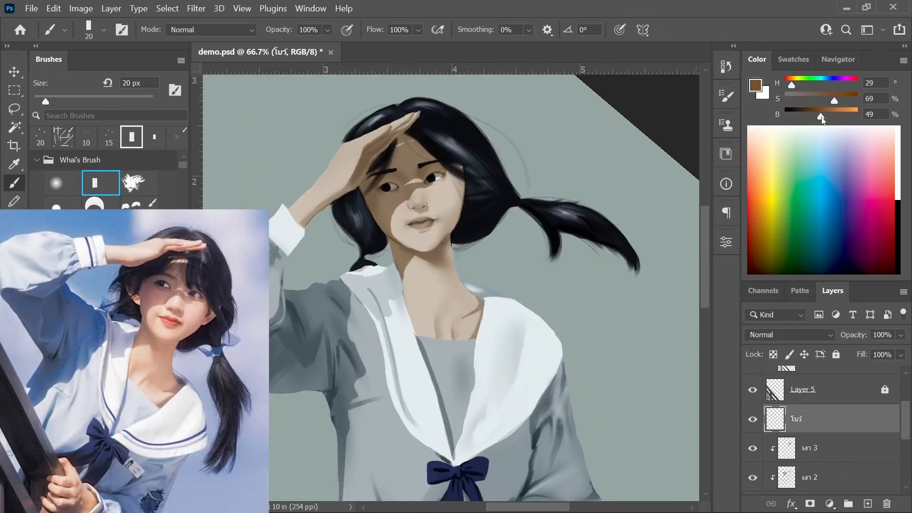
pyautogui.click(826, 118)
pyautogui.press('[')
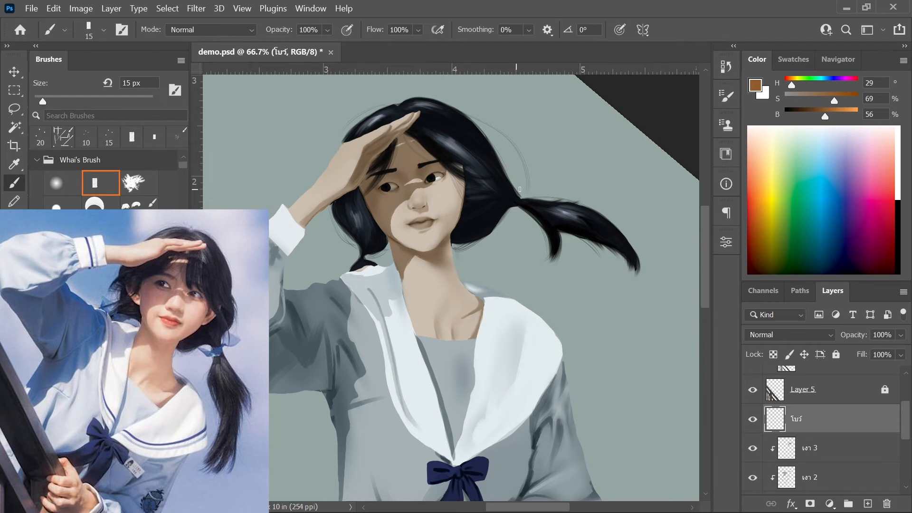
pyautogui.press('[')
pyautogui.moveTo(517, 195); pyautogui.dragTo(517, 204)
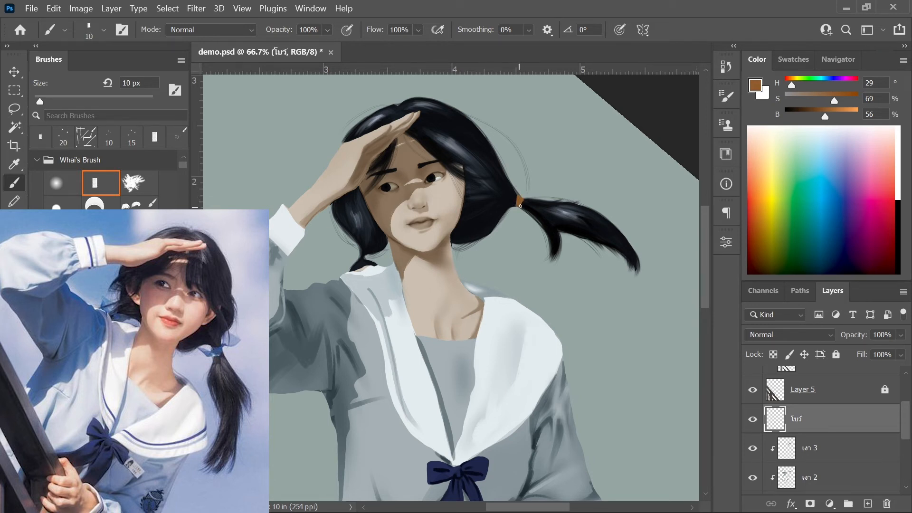
# Paint bow loops around the ponytail tie and a matching bow on the small bunch in the same brown-orange.
pyautogui.moveTo(361, 258); pyautogui.dragTo(366, 255)
pyautogui.moveTo(522, 198)
pyautogui.mouseDown()
pyautogui.moveTo(526, 173)
pyautogui.moveTo(532, 178)
pyautogui.mouseUp()
pyautogui.moveTo(516, 202); pyautogui.dragTo(513, 219)
pyautogui.moveTo(519, 194)
pyautogui.mouseDown()
pyautogui.moveTo(530, 176)
pyautogui.moveTo(522, 195)
pyautogui.mouseUp()
pyautogui.moveTo(353, 249)
pyautogui.mouseDown()
pyautogui.moveTo(350, 260)
pyautogui.moveTo(371, 259)
pyautogui.mouseUp()
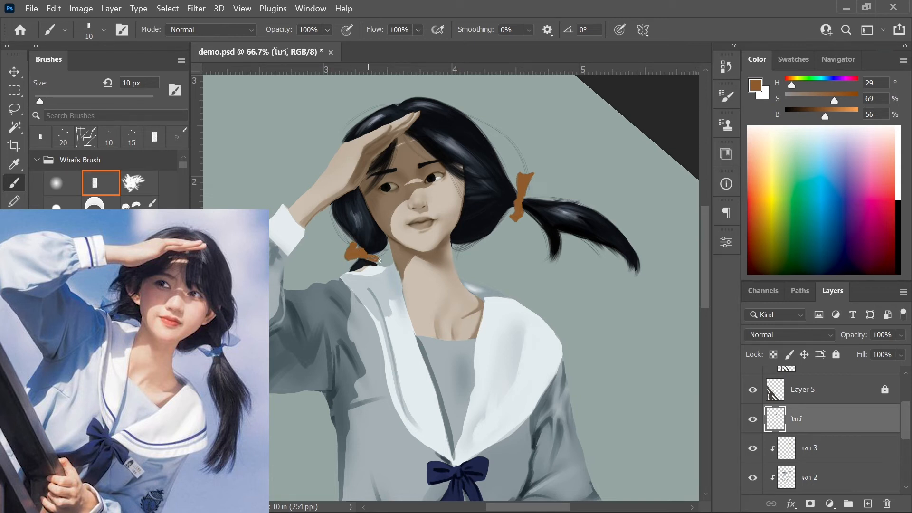
# Set the โบว์ layer to Linear Light and touch up the ponytail bow with orange sampled from it.
pyautogui.click(804, 338)
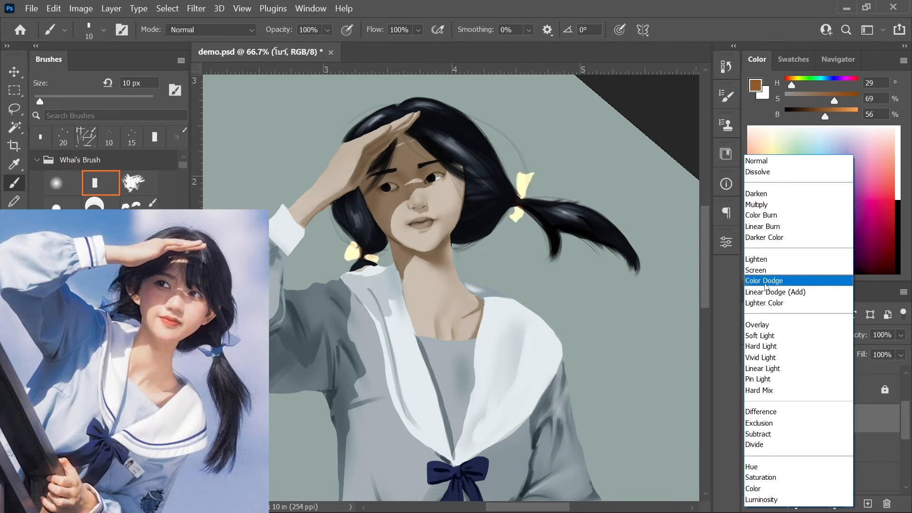
pyautogui.click(766, 369)
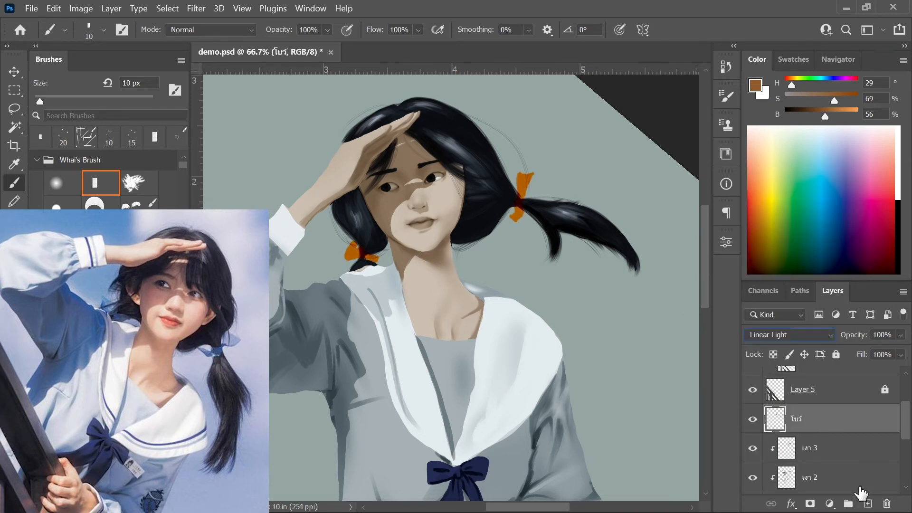
pyautogui.keyDown('alt'); pyautogui.click(524, 182); pyautogui.keyUp('alt')
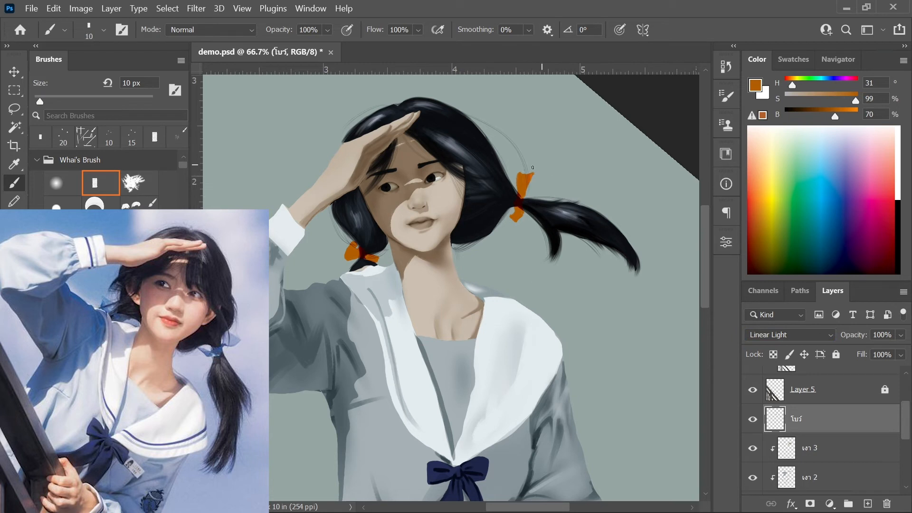
pyautogui.moveTo(521, 175); pyautogui.dragTo(522, 177)
pyautogui.scroll(-2, 387, 324)
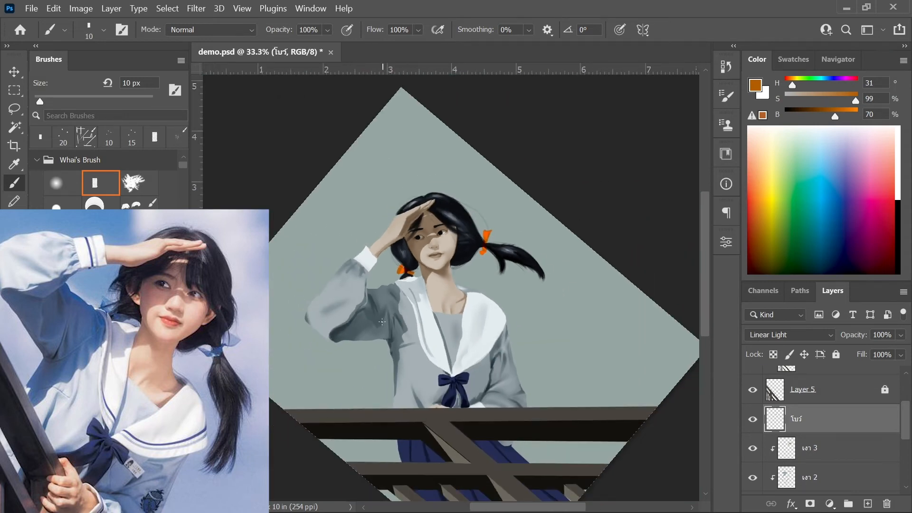
# Reset the canvas rotation and change the โบว์ layer's blend mode to Hard Light.
pyautogui.press('Escape')
pyautogui.click(788, 334)
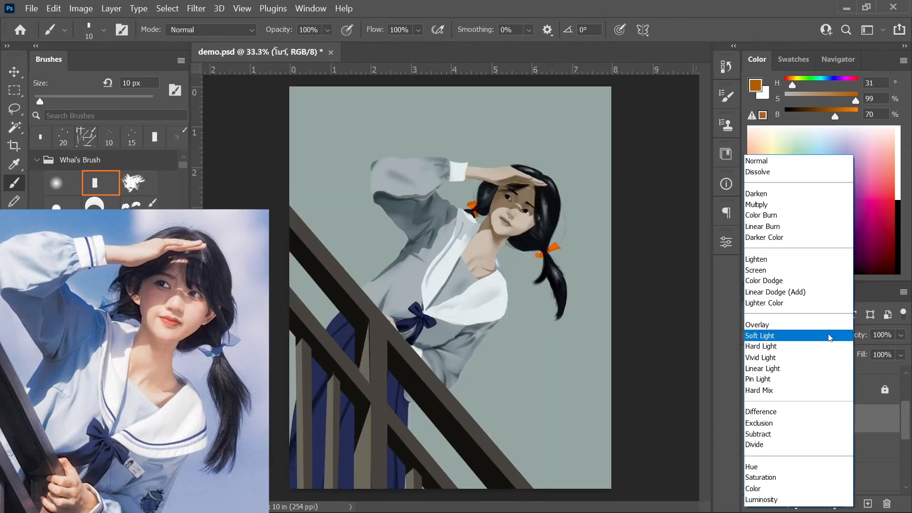
pyautogui.click(779, 346)
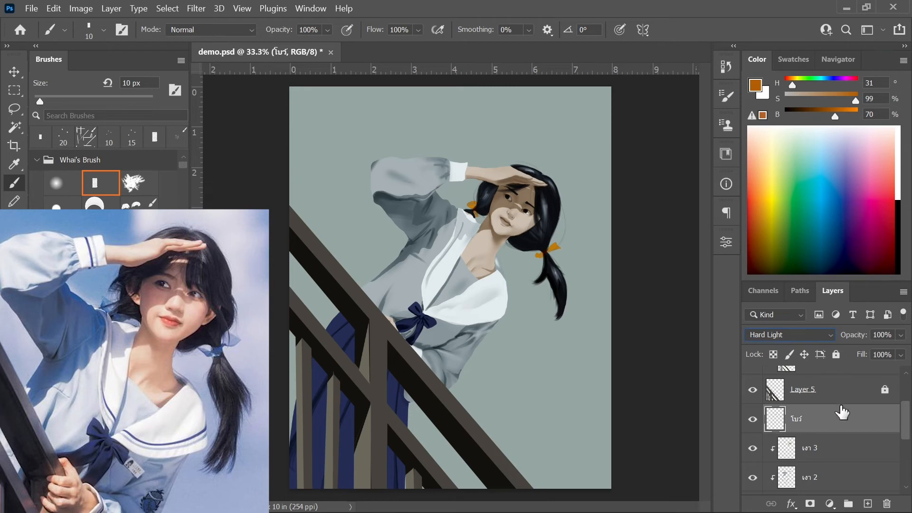
# Add a clipped layer named สี above เงา 3, set it to Overlay and choose the soft round brush.
pyautogui.click(841, 448)
pyautogui.click(867, 503)
pyautogui.rightClick(810, 449)
pyautogui.click(717, 290)
pyautogui.doubleClick(814, 448)
pyautogui.write('สี')
pyautogui.press('Return')
pyautogui.press(',')
pyautogui.click(821, 335)
pyautogui.click(779, 306)
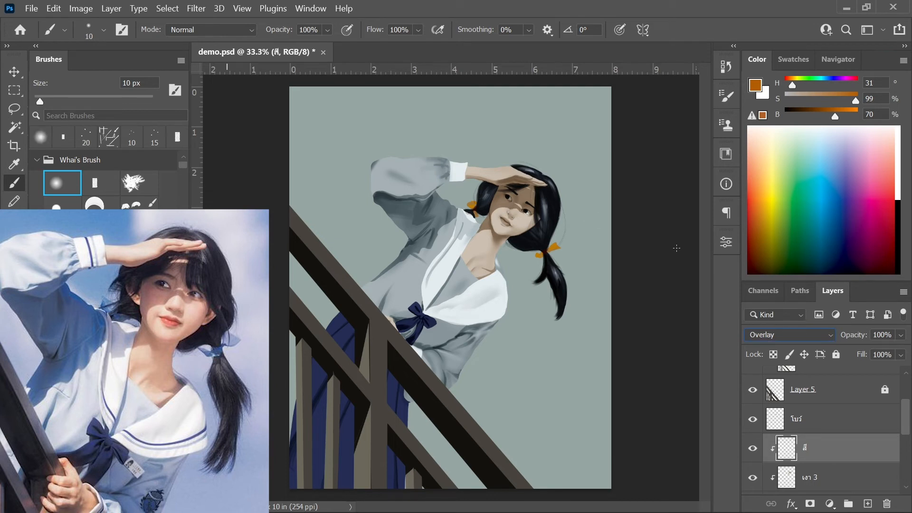
# Set the paint colour to red-orange (H 18, S 99, B 76) and rotate the canvas so the girl's face is upright.
pyautogui.moveTo(789, 88); pyautogui.dragTo(788, 87)
pyautogui.moveTo(835, 117); pyautogui.dragTo(839, 116)
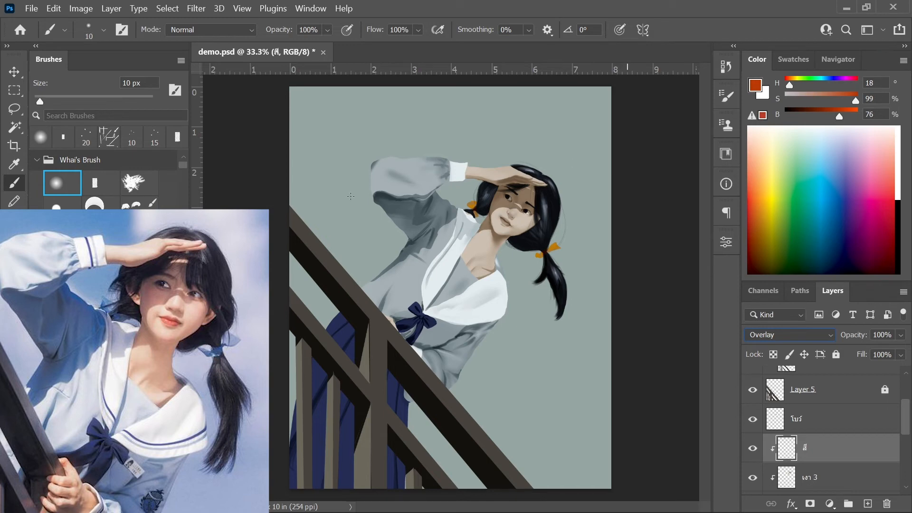
pyautogui.hotkey('ctrl', '+')
pyautogui.hotkey('ctrl', '+')
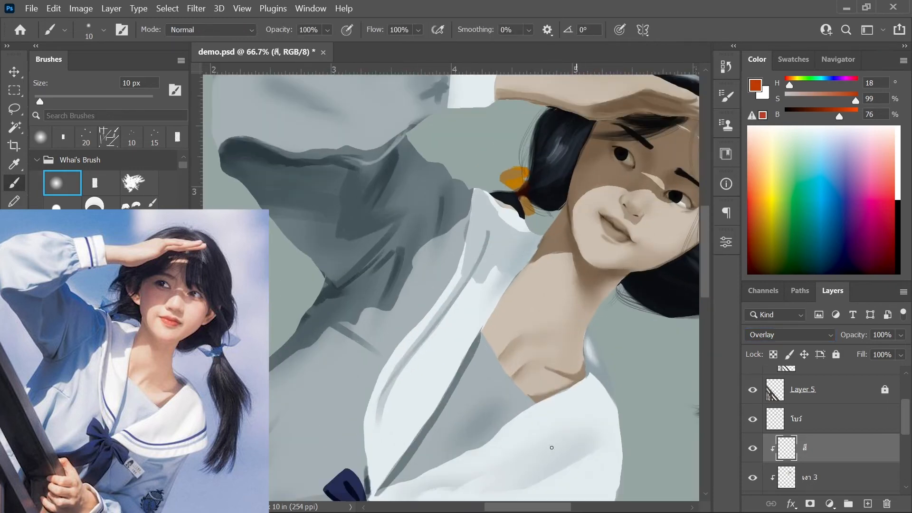
pyautogui.moveTo(545, 507); pyautogui.dragTo(579, 506)
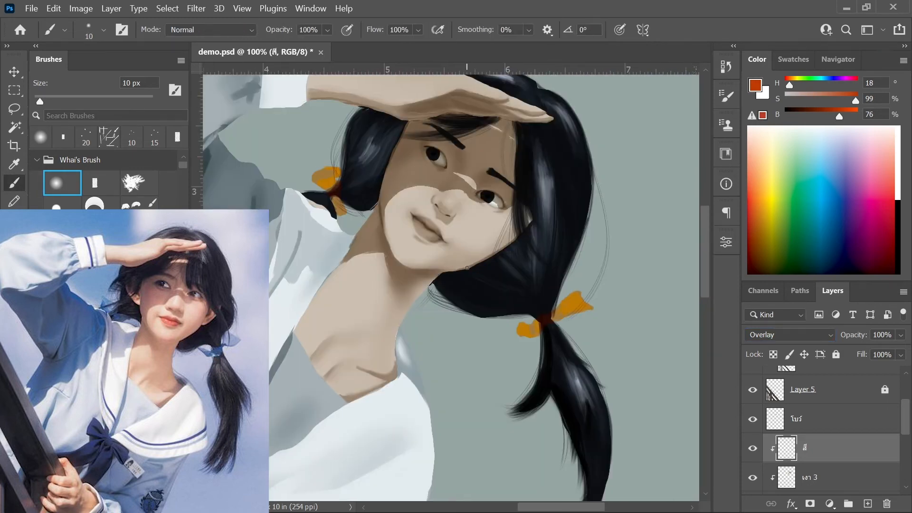
pyautogui.press('r')
pyautogui.moveTo(494, 269)
pyautogui.mouseDown()
pyautogui.moveTo(432, 152)
pyautogui.moveTo(486, 220)
pyautogui.mouseUp()
pyautogui.press('b')
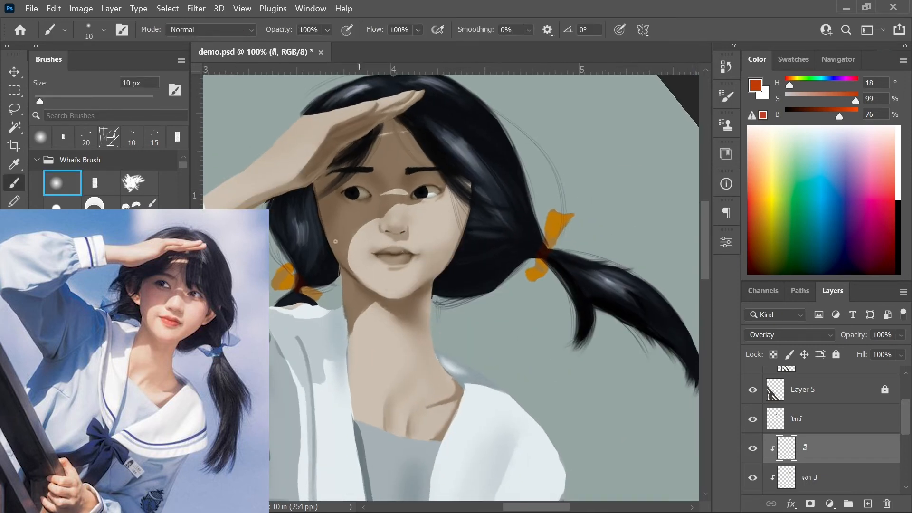
# Try tinting the lips with the saturated red-orange using a 25 px soft brush.
pyautogui.press(']')
pyautogui.press(']')
pyautogui.press(']')
pyautogui.moveTo(383, 254)
pyautogui.mouseDown()
pyautogui.moveTo(414, 258)
pyautogui.moveTo(408, 273)
pyautogui.moveTo(419, 276)
pyautogui.moveTo(428, 230)
pyautogui.moveTo(379, 257)
pyautogui.moveTo(399, 252)
pyautogui.moveTo(382, 260)
pyautogui.mouseUp()
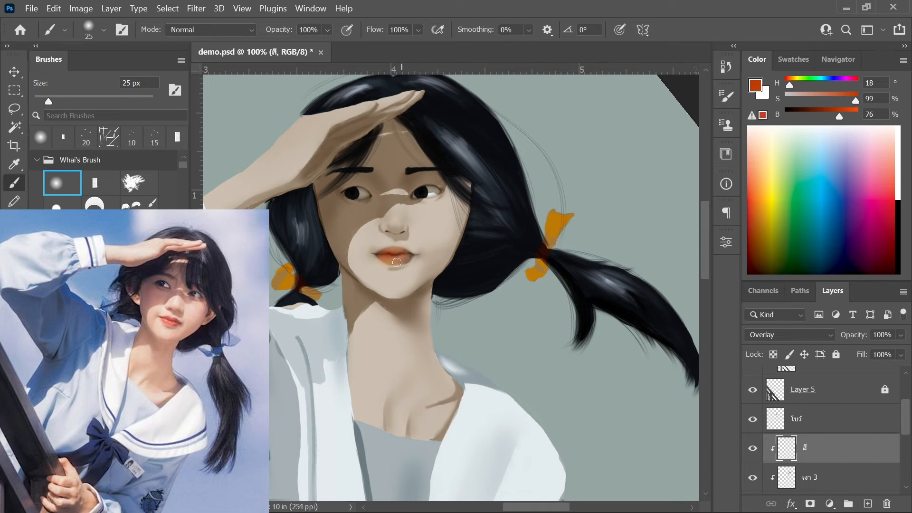
pyautogui.hotkey('ctrl', 'z')
# Mute the paint colour to H 18, S 76, B 58 and tint both lips with the 25 px soft brush.
pyautogui.moveTo(839, 117)
pyautogui.mouseDown()
pyautogui.moveTo(830, 116)
pyautogui.moveTo(848, 102)
pyautogui.moveTo(825, 116)
pyautogui.moveTo(839, 101)
pyautogui.mouseUp()
pyautogui.moveTo(387, 251)
pyautogui.mouseDown()
pyautogui.moveTo(402, 257)
pyautogui.moveTo(389, 252)
pyautogui.moveTo(398, 264)
pyautogui.moveTo(408, 255)
pyautogui.moveTo(371, 255)
pyautogui.moveTo(389, 262)
pyautogui.mouseUp()
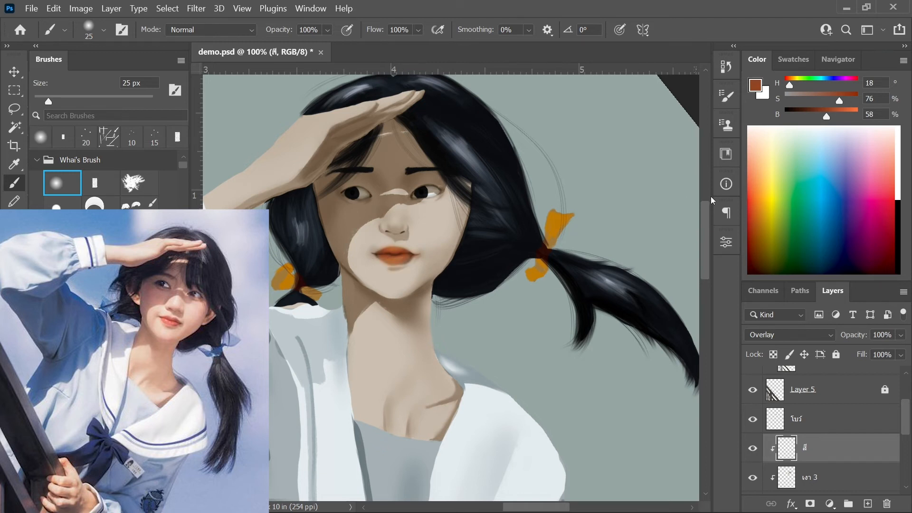
pyautogui.hotkey('ctrl', '-')
pyautogui.hotkey('ctrl', '-')
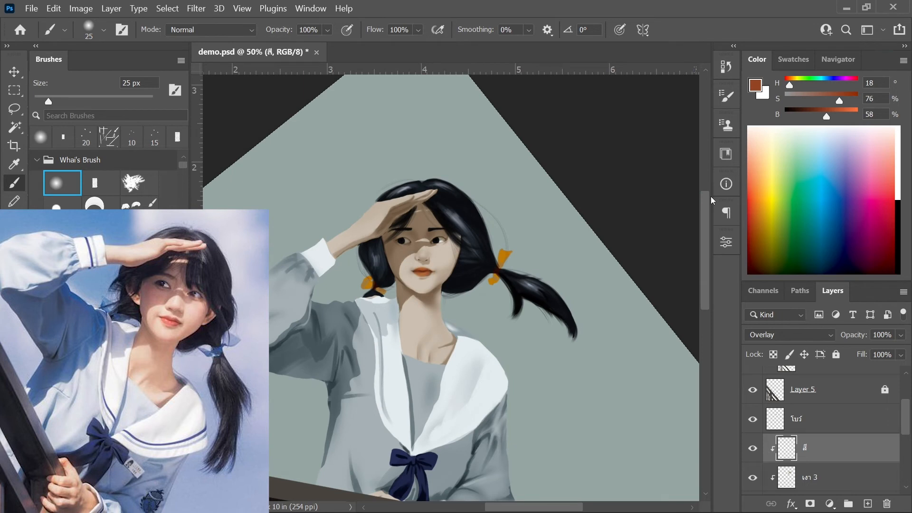
pyautogui.hotkey('ctrl', '-')
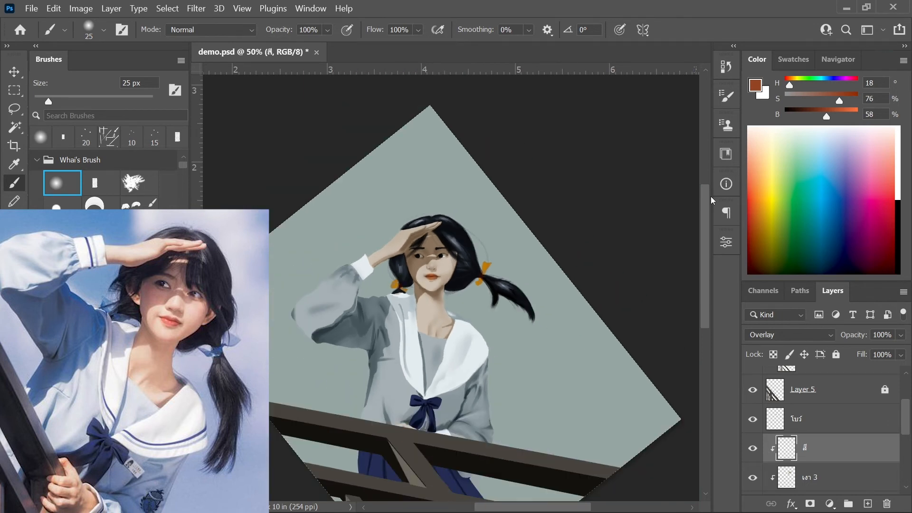
pyautogui.hotkey('ctrl', '+')
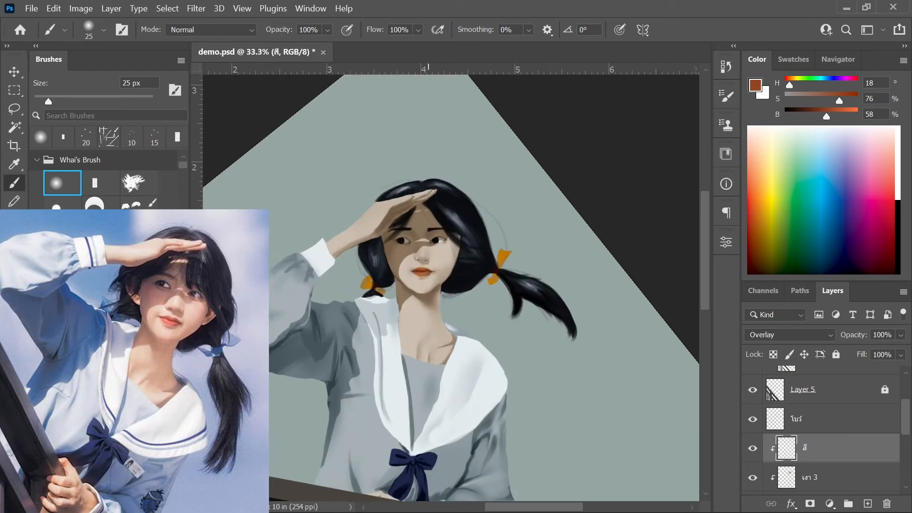
pyautogui.hotkey('ctrl', '+')
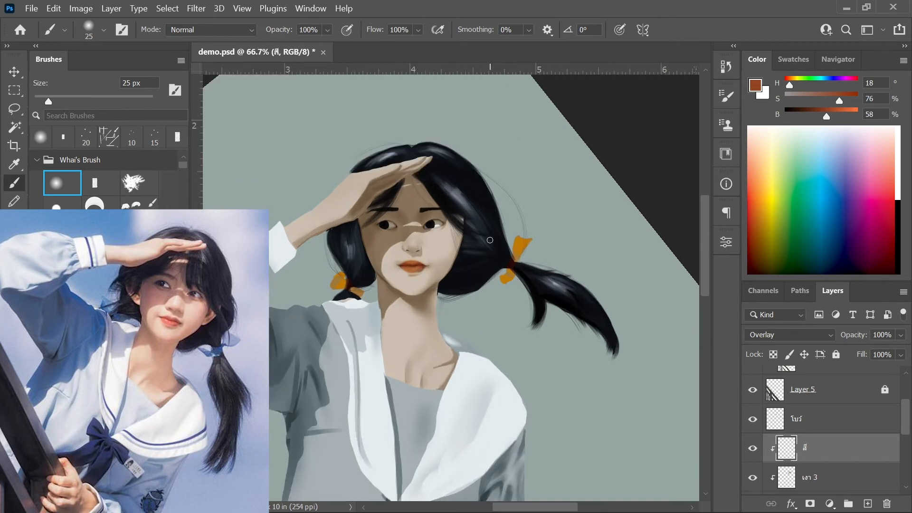
pyautogui.hotkey('ctrl', '-')
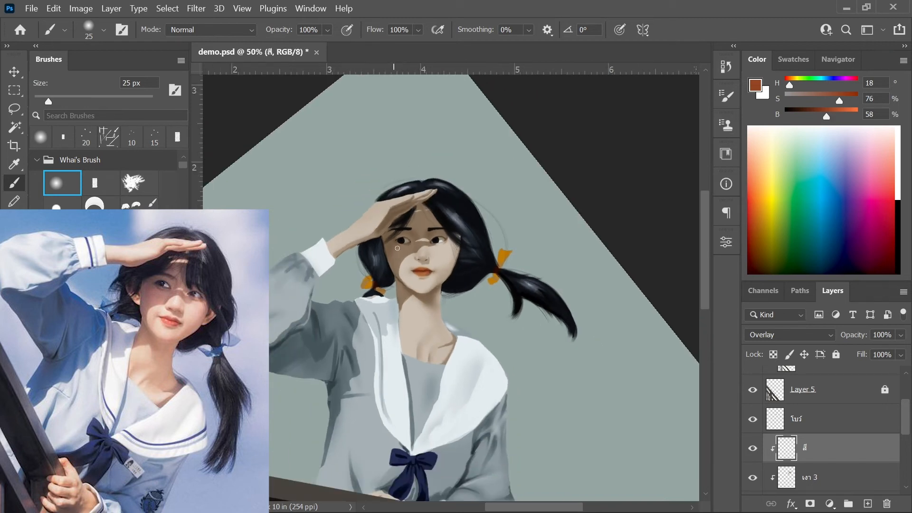
# Set the paint colour to a muted reddish brown (H 15, S 52, B 55) and enlarge the brush to 90 px.
pyautogui.moveTo(790, 86); pyautogui.dragTo(789, 85)
pyautogui.moveTo(839, 101); pyautogui.dragTo(789, 85)
pyautogui.moveTo(826, 116); pyautogui.dragTo(824, 116)
pyautogui.press(']')
pyautogui.press(']')
pyautogui.press(']')
pyautogui.press(']')
pyautogui.press(']')
pyautogui.press(']')
pyautogui.press(']')
pyautogui.press(']')
pyautogui.press(']')
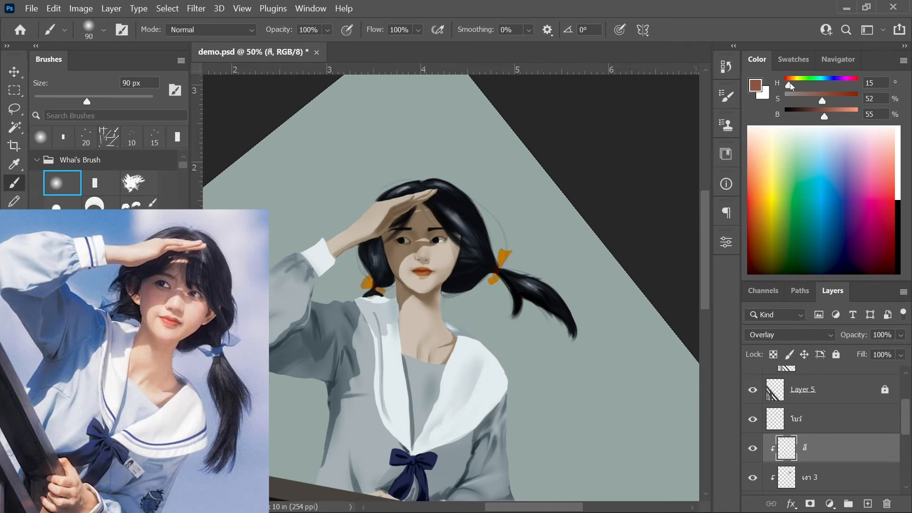
# Blush the cheeks with the muted reddish brown, adjusted to H 15, S 52, B 58, using a 90 px soft brush.
pyautogui.moveTo(789, 88); pyautogui.dragTo(791, 87)
pyautogui.click(793, 59)
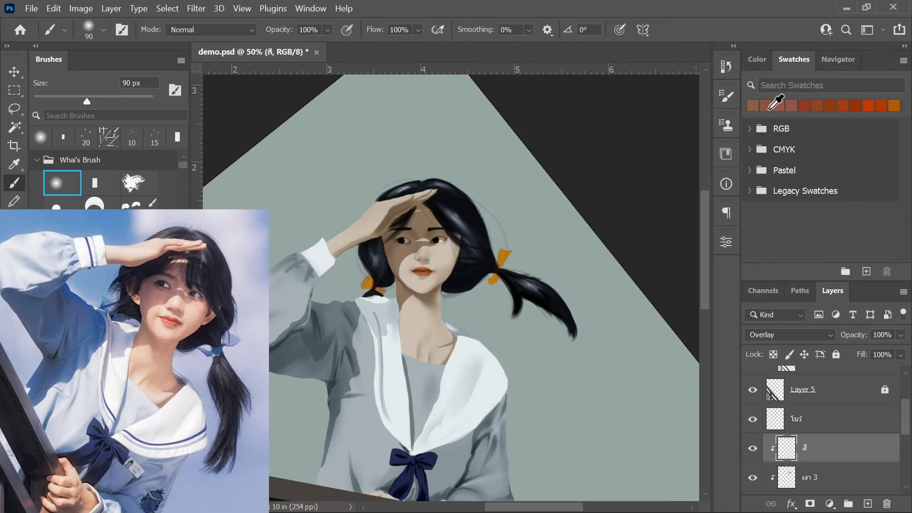
pyautogui.press(']')
pyautogui.press(']')
pyautogui.press(']')
pyautogui.press('[')
pyautogui.press('[')
pyautogui.press('[')
pyautogui.hotkey('ctrl', '-')
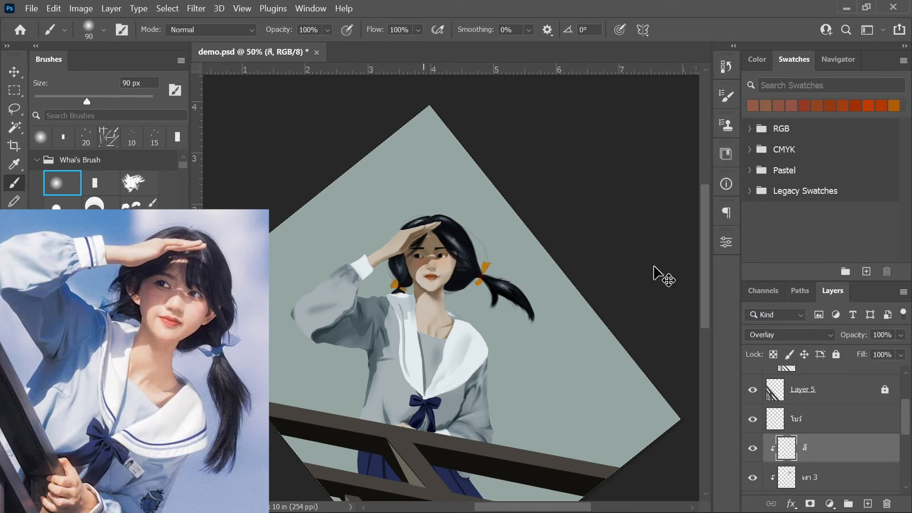
pyautogui.hotkey('ctrl', '+')
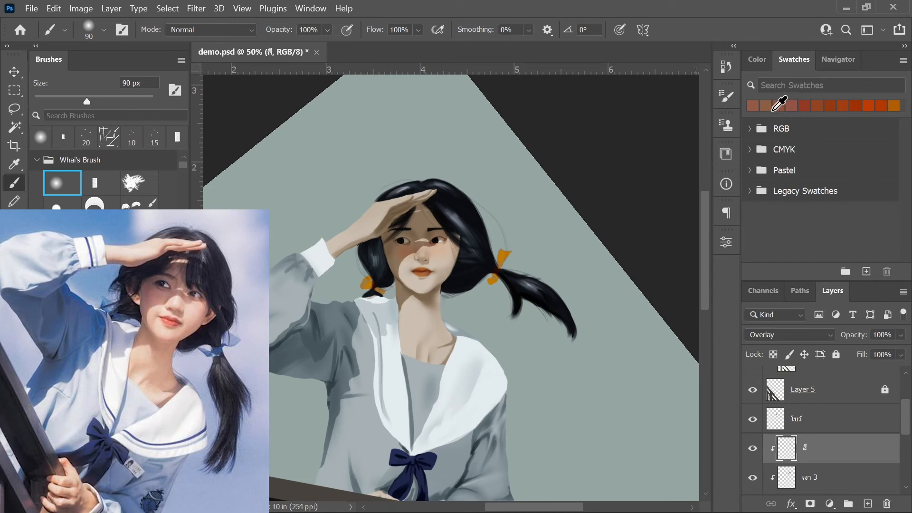
# Set the colour to H 15, S 41, B 54 and glaze the shaded forehead and eye area with a 150 px brush.
pyautogui.click(755, 59)
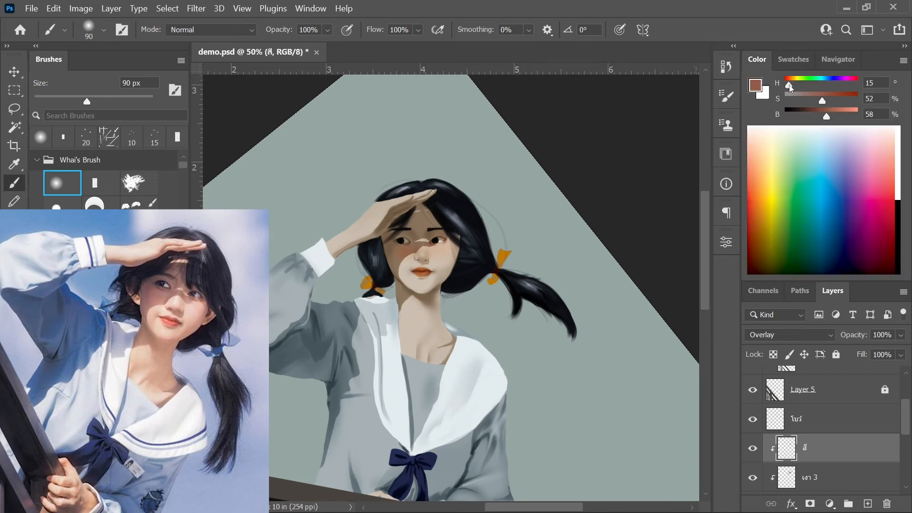
pyautogui.moveTo(826, 116); pyautogui.dragTo(824, 101)
pyautogui.press(']')
pyautogui.press(']')
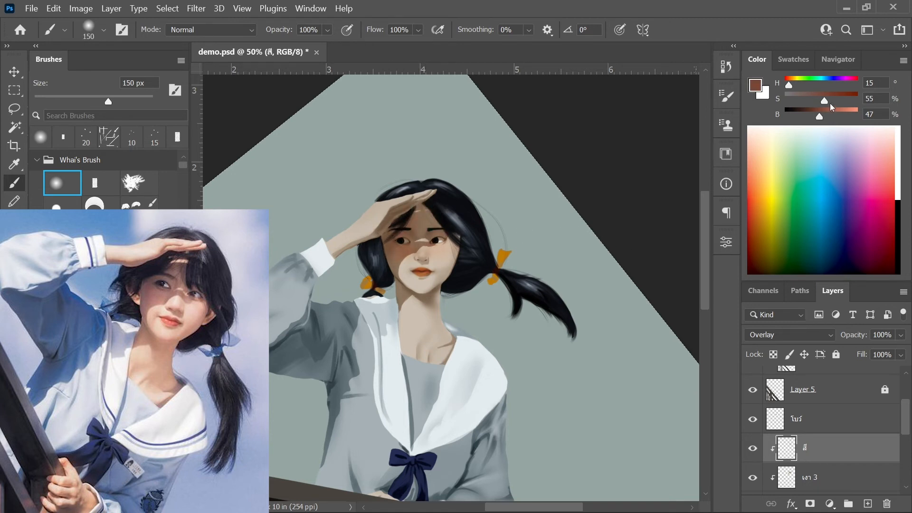
pyautogui.moveTo(824, 101)
pyautogui.mouseDown()
pyautogui.moveTo(815, 102)
pyautogui.moveTo(823, 116)
pyautogui.mouseUp()
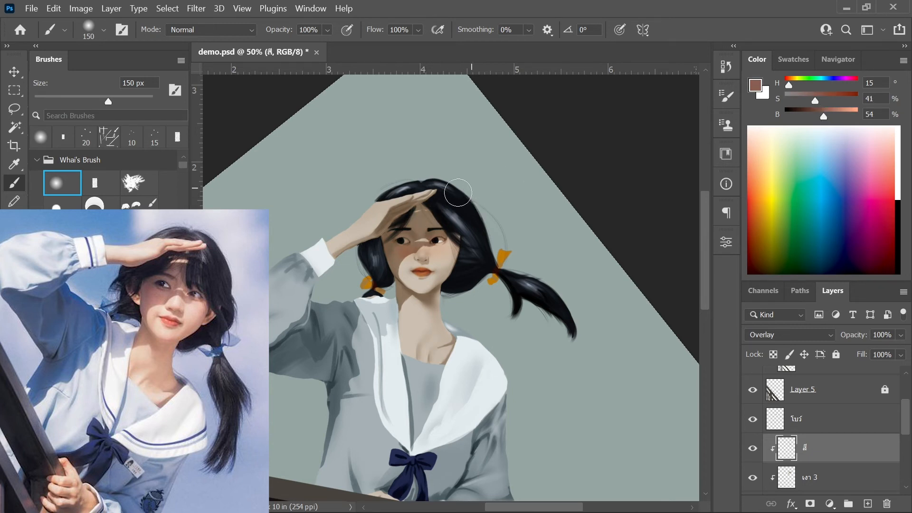
pyautogui.moveTo(425, 214)
pyautogui.mouseDown()
pyautogui.moveTo(390, 249)
pyautogui.moveTo(401, 240)
pyautogui.mouseUp()
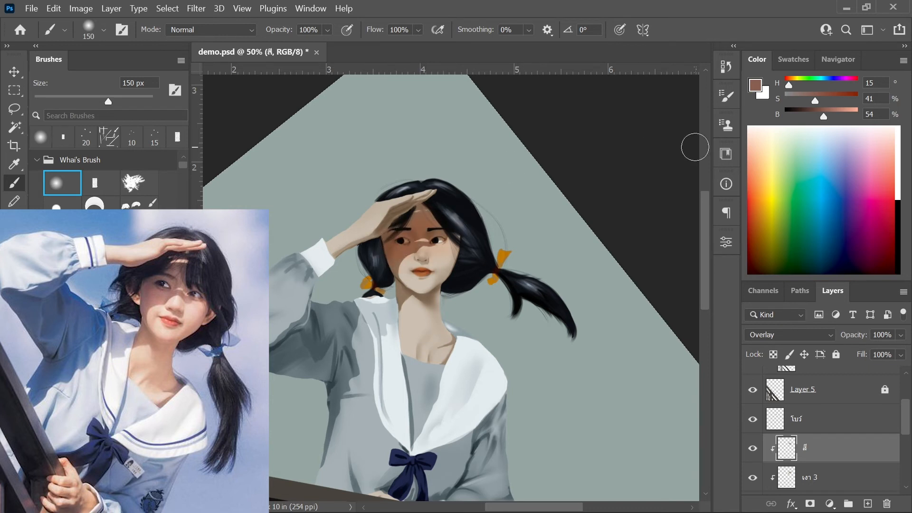
# Set the hue to 18, warm the shaded side of the neck, and erase excess tint from the face and neck.
pyautogui.click(791, 83)
pyautogui.moveTo(792, 85); pyautogui.dragTo(789, 89)
pyautogui.press('[')
pyautogui.press('[')
pyautogui.press('e')
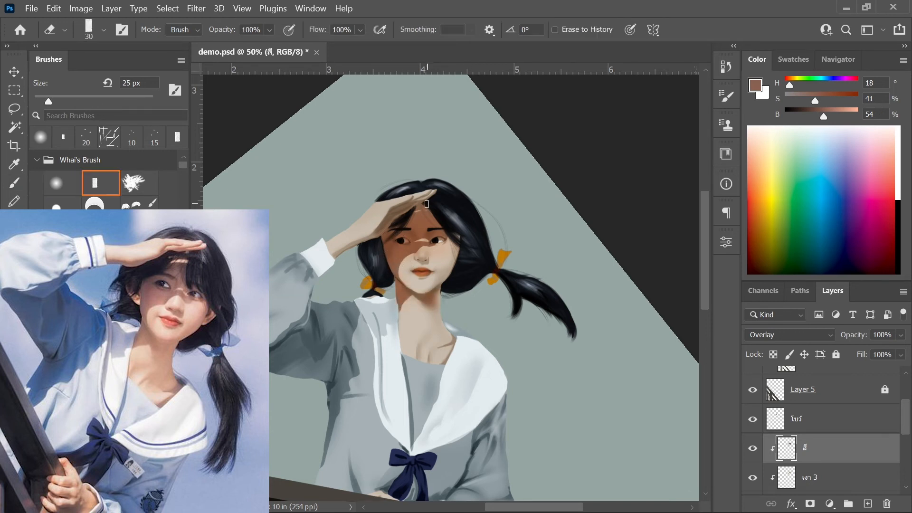
pyautogui.moveTo(450, 228)
pyautogui.mouseDown()
pyautogui.moveTo(398, 275)
pyautogui.moveTo(414, 253)
pyautogui.mouseUp()
pyautogui.moveTo(400, 285)
pyautogui.mouseDown()
pyautogui.moveTo(432, 311)
pyautogui.moveTo(396, 281)
pyautogui.mouseUp()
# Return to the soft round brush with an adjusted warm brown and glaze the lit skin of the face and neck.
pyautogui.click(791, 85)
pyautogui.click(822, 100)
pyautogui.click(820, 116)
pyautogui.click(66, 185)
pyautogui.moveTo(418, 247)
pyautogui.mouseDown()
pyautogui.moveTo(413, 240)
pyautogui.moveTo(406, 256)
pyautogui.mouseUp()
pyautogui.press('[')
# Set the paint colour to reddish H 15, S 67, B 57 with a 90 px brush for the face tint.
pyautogui.click(788, 85)
pyautogui.click(832, 100)
pyautogui.click(825, 116)
pyautogui.press('[')
pyautogui.press('[')
pyautogui.press('[')
pyautogui.press('[')
pyautogui.press('[')
pyautogui.press('[')
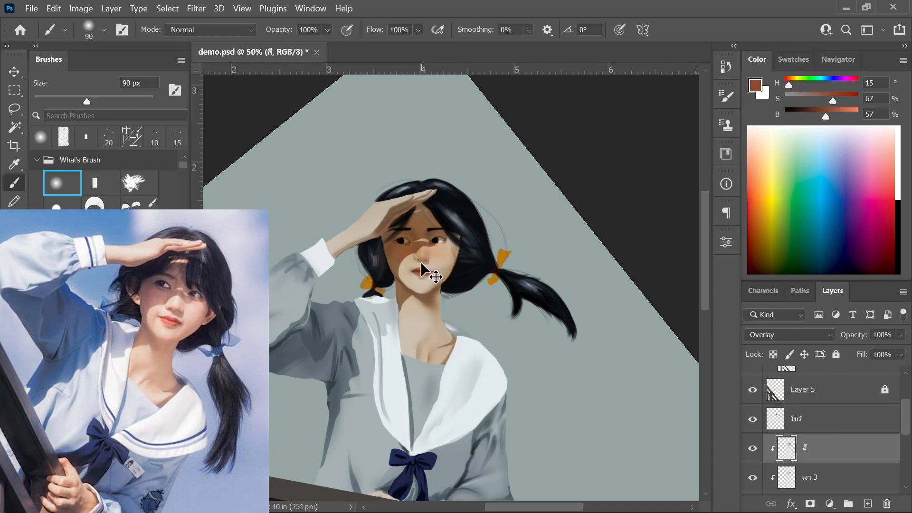
# Pick the recent brown (H 29, S 67, B 49), save the document, and warm the raised hand and lower neck.
pyautogui.hotkey('ctrl', '-')
pyautogui.click(793, 60)
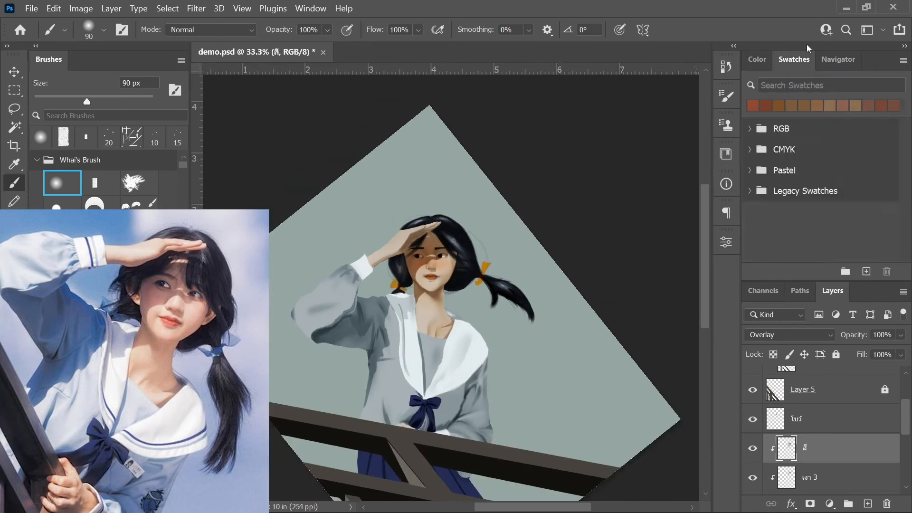
pyautogui.hotkey('ctrl', 's')
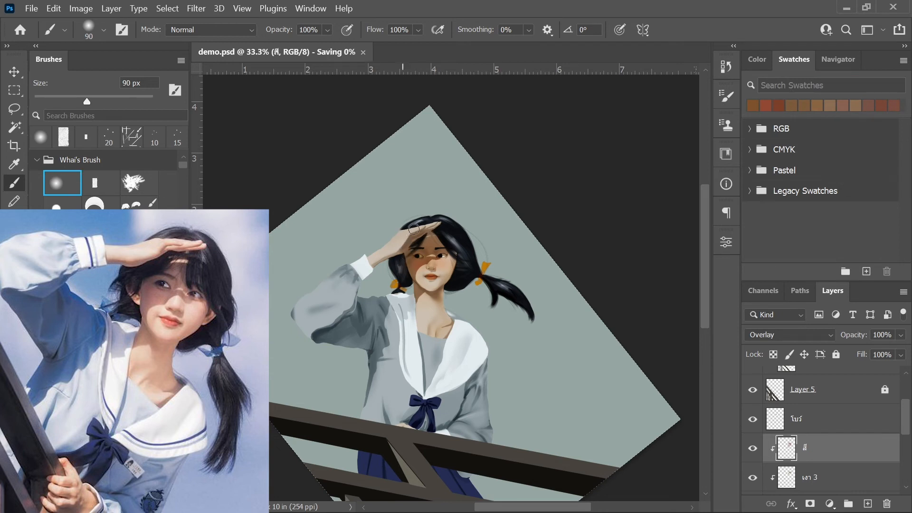
pyautogui.moveTo(417, 241)
pyautogui.mouseDown()
pyautogui.moveTo(430, 231)
pyautogui.moveTo(403, 250)
pyautogui.mouseUp()
pyautogui.press(']')
pyautogui.press(']')
pyautogui.press(']')
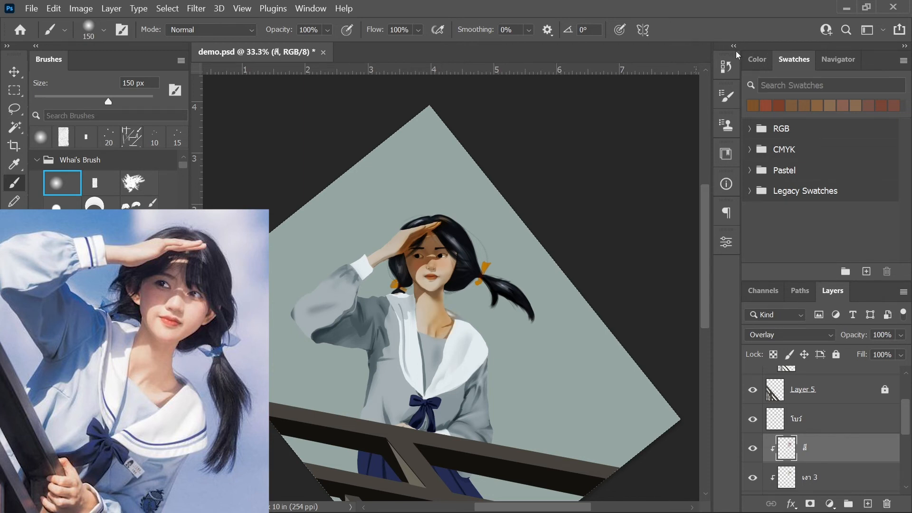
pyautogui.click(756, 59)
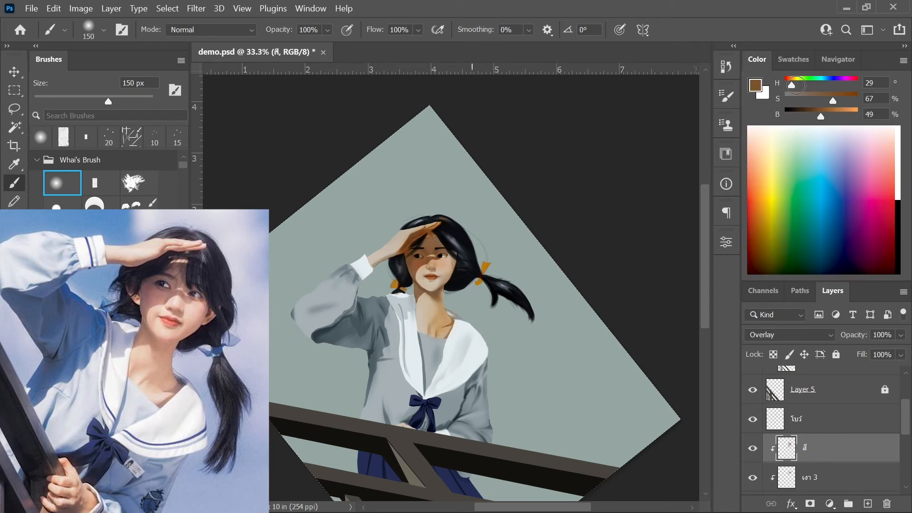
# Sample the collar's white, raise its saturation, and dab the pale blue on the collar edge beside the neck.
pyautogui.keyDown('alt'); pyautogui.click(471, 352); pyautogui.keyUp('alt')
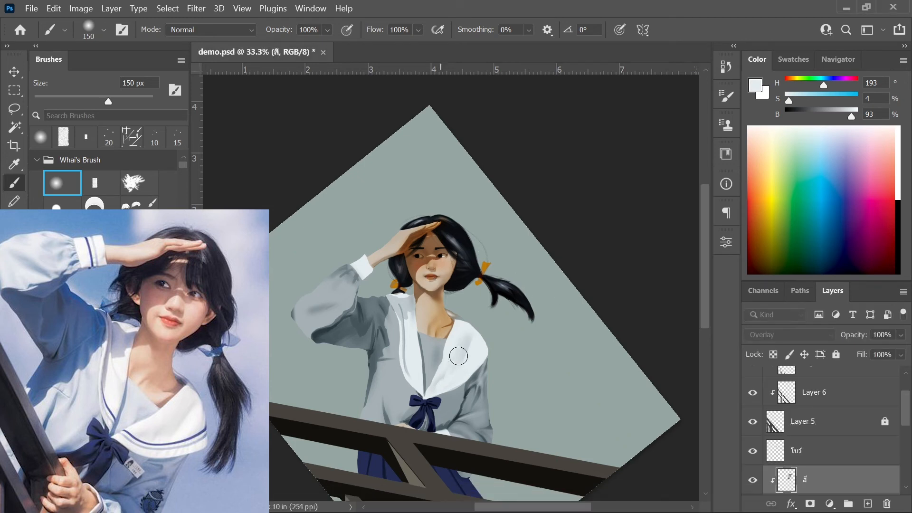
pyautogui.moveTo(789, 100); pyautogui.dragTo(801, 102)
pyautogui.press(']')
pyautogui.moveTo(453, 309); pyautogui.dragTo(463, 317)
# Set the colour to H 193, S 8, B 66, brush opacity to 54% and size to 200 px, and tint the collar.
pyautogui.moveTo(850, 116); pyautogui.dragTo(831, 117)
pyautogui.click(791, 100)
pyautogui.click(327, 30)
pyautogui.click(321, 46)
pyautogui.press(']')
pyautogui.click(474, 334)
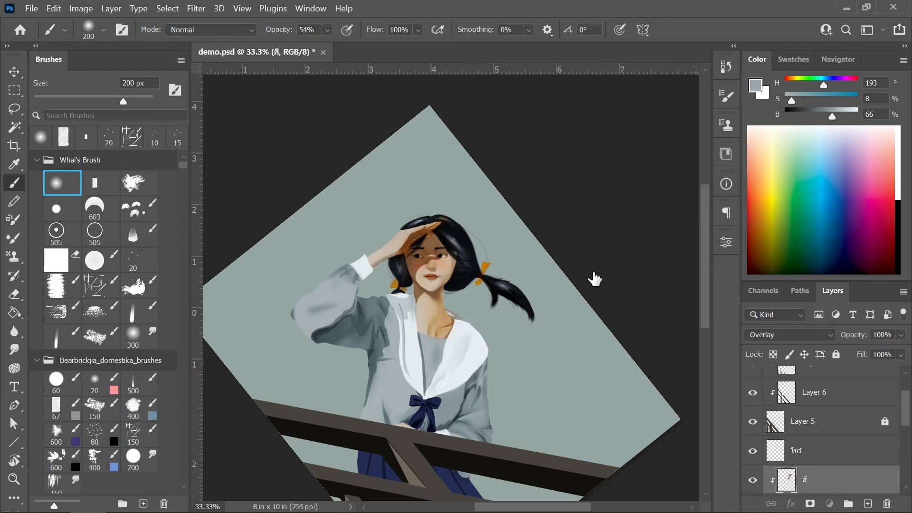
# Set the saturation to 19%, glaze the sleeves and blouse in muted blue with a larger brush, and hide the Layer 5 railing.
pyautogui.moveTo(791, 101); pyautogui.dragTo(799, 100)
pyautogui.press(']')
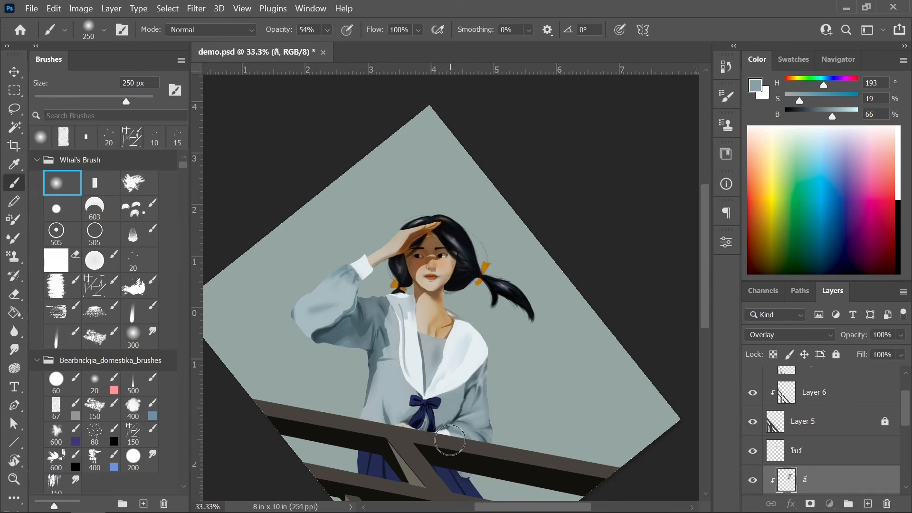
pyautogui.press(']')
pyautogui.moveTo(904, 404); pyautogui.dragTo(904, 391)
pyautogui.click(753, 468)
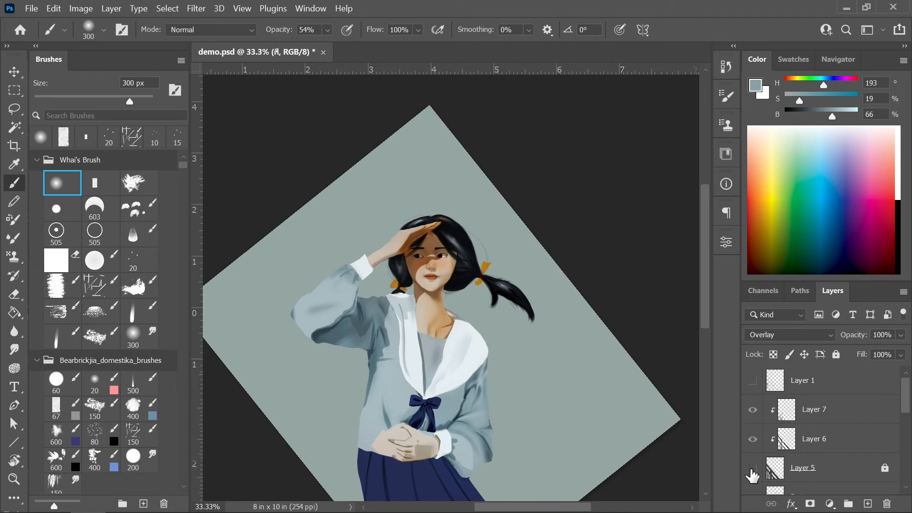
# Warm the clasped hands at the waist with the recent brown swatch, reducing the brush to 150 px, and save the document.
pyautogui.scroll(-3, 868, 440)
pyautogui.click(793, 60)
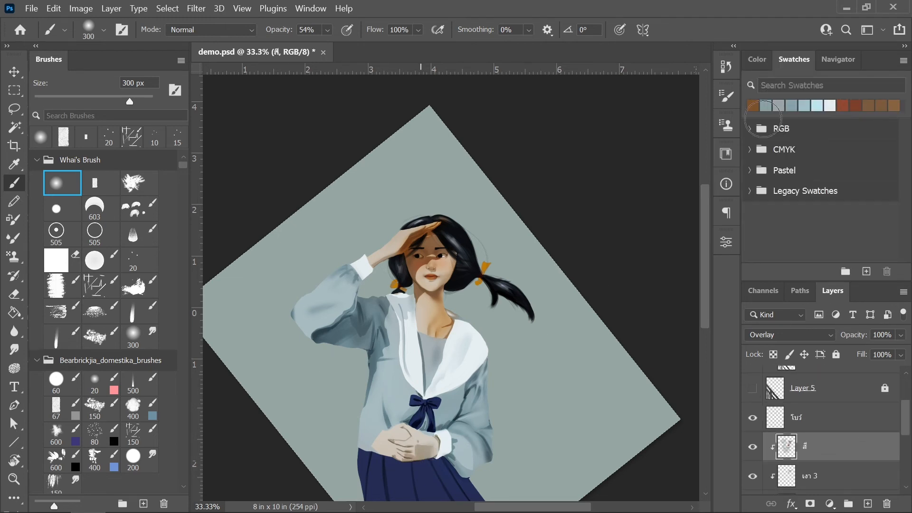
pyautogui.press('[')
pyautogui.moveTo(386, 448)
pyautogui.mouseDown()
pyautogui.moveTo(424, 452)
pyautogui.moveTo(434, 433)
pyautogui.moveTo(426, 442)
pyautogui.mouseUp()
pyautogui.press('[')
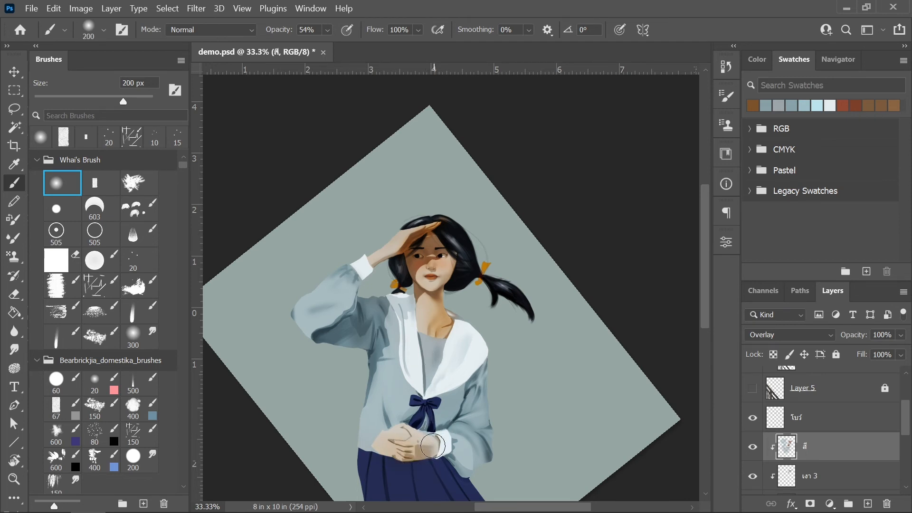
pyautogui.press('[')
pyautogui.press('[')
pyautogui.hotkey('ctrl', 's')
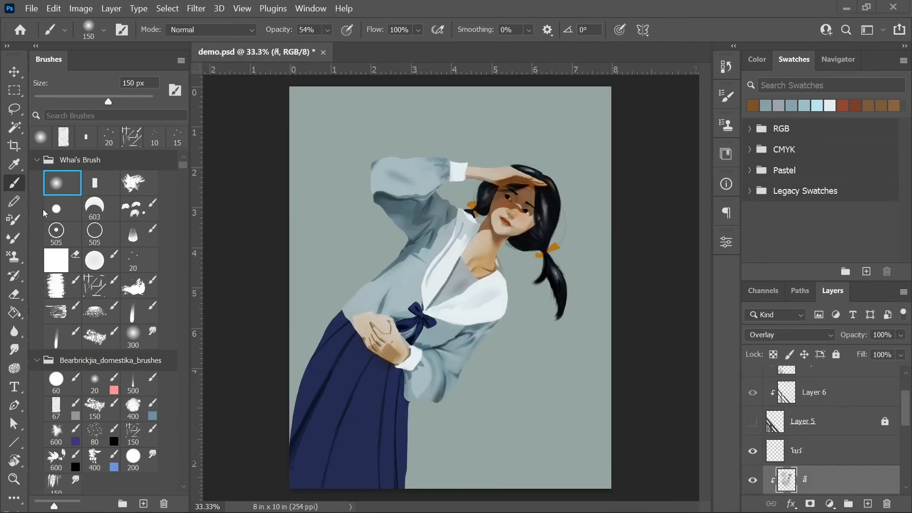
# Make Layer 3 active and choose the small rectangular brush from Whai's Brush for detailing the face.
pyautogui.press('e')
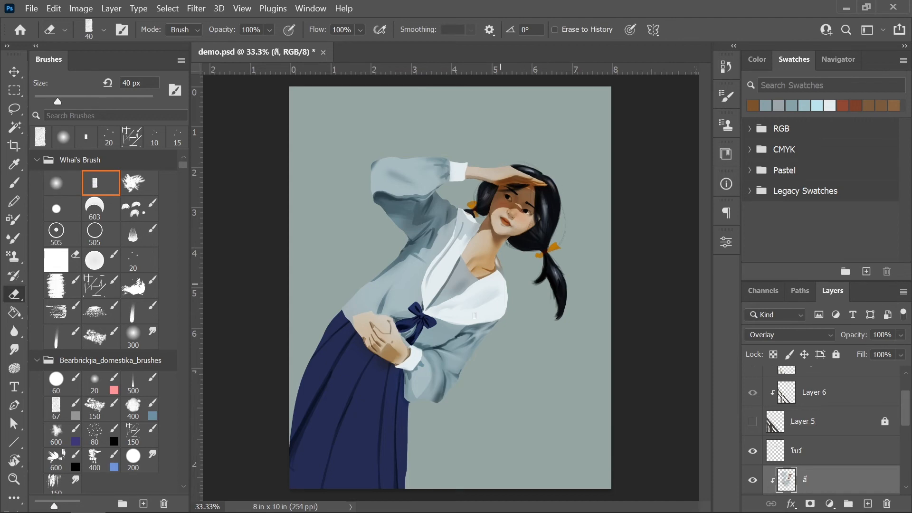
pyautogui.scroll(2, 831, 428)
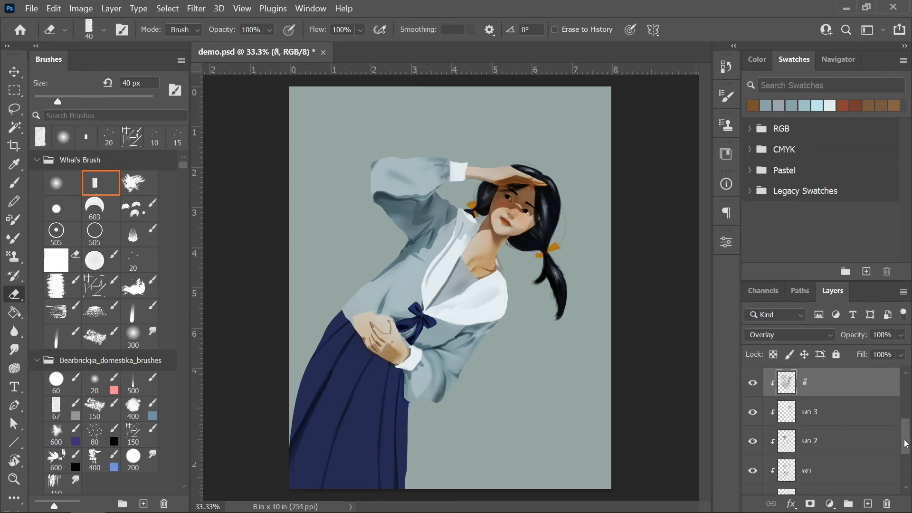
pyautogui.click(857, 451)
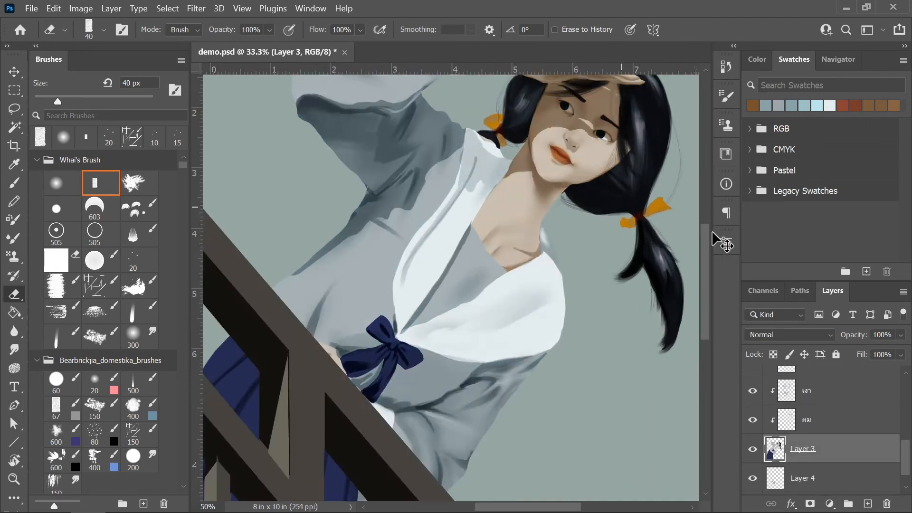
pyautogui.hotkey('ctrl', '+')
pyautogui.hotkey('ctrl', '+')
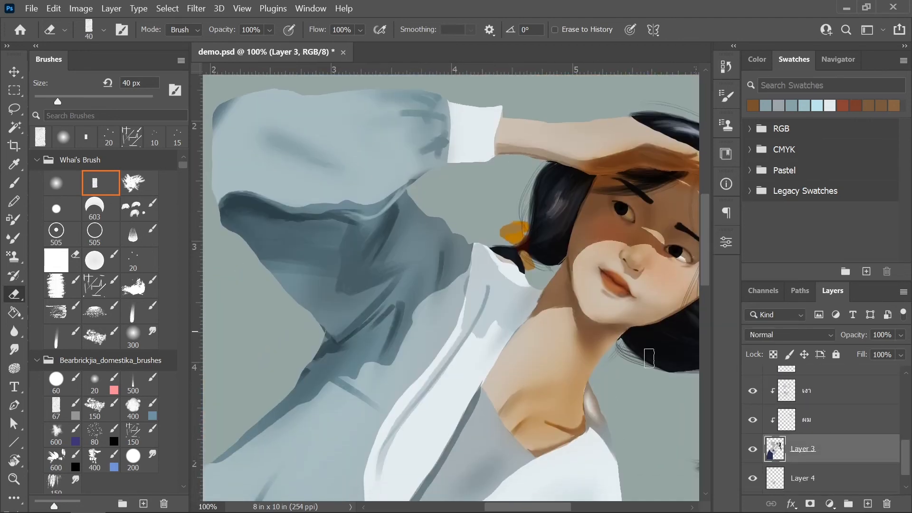
pyautogui.hotkey('ctrl', '+')
pyautogui.press('r')
pyautogui.moveTo(522, 250); pyautogui.dragTo(474, 159)
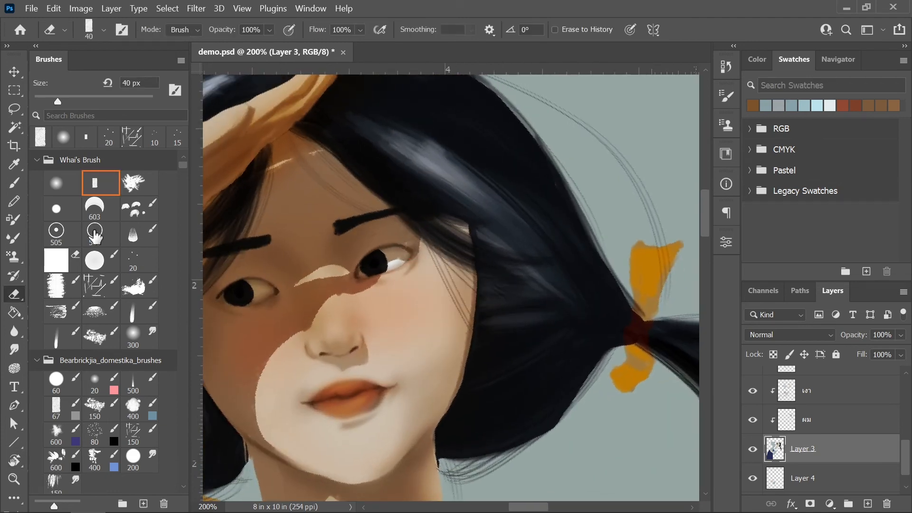
pyautogui.press('b')
pyautogui.click(97, 183)
# Draw fine near-black lashes on the eye nearest the long pigtail, reducing the brush to 1 px and raising its opacity to 83%.
pyautogui.press('[')
pyautogui.press('[')
pyautogui.press('[')
pyautogui.press('[')
pyautogui.press('[')
pyautogui.press('[')
pyautogui.press('[')
pyautogui.press('[')
pyautogui.press('[')
pyautogui.press('[')
pyautogui.press('[')
pyautogui.press('[')
pyautogui.press('[')
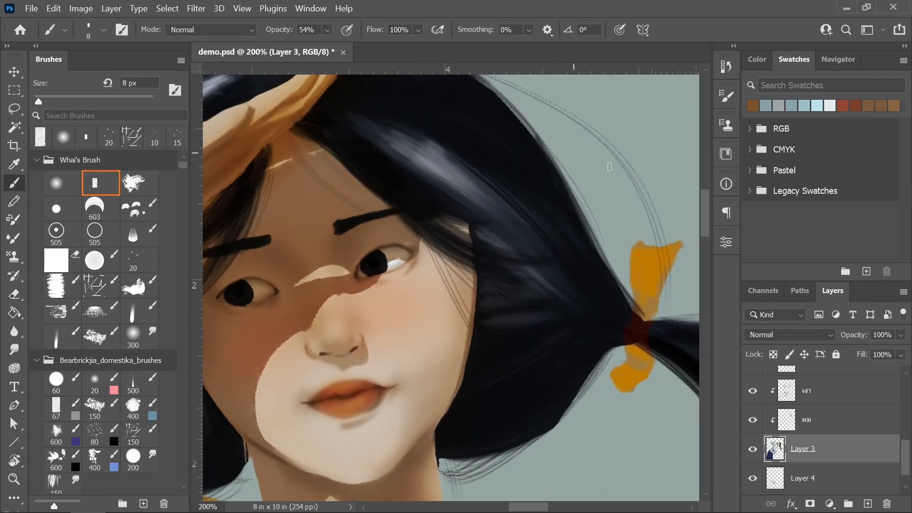
pyautogui.press('[')
pyautogui.press('[')
pyautogui.press('[')
pyautogui.press('[')
pyautogui.press('[')
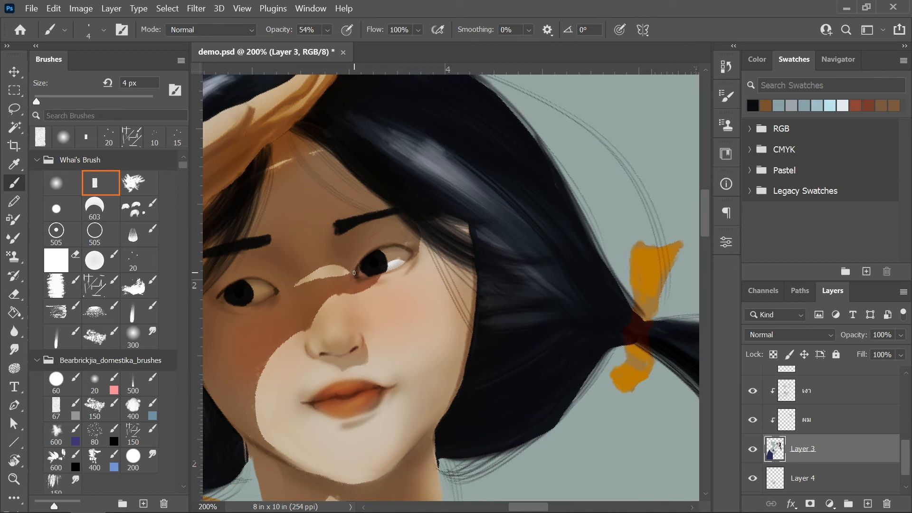
pyautogui.moveTo(354, 273); pyautogui.dragTo(370, 288)
pyautogui.click(327, 29)
pyautogui.moveTo(342, 45); pyautogui.dragTo(361, 49)
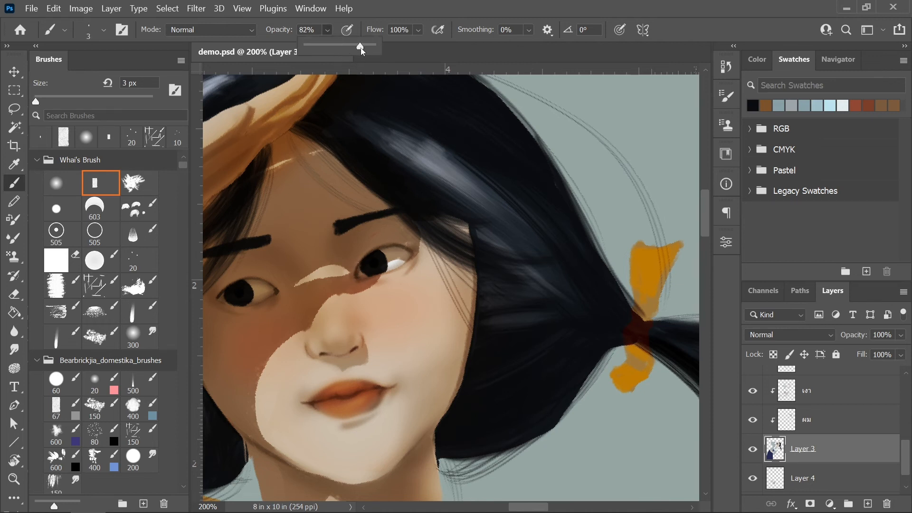
pyautogui.click(356, 274)
pyautogui.moveTo(355, 277); pyautogui.dragTo(355, 269)
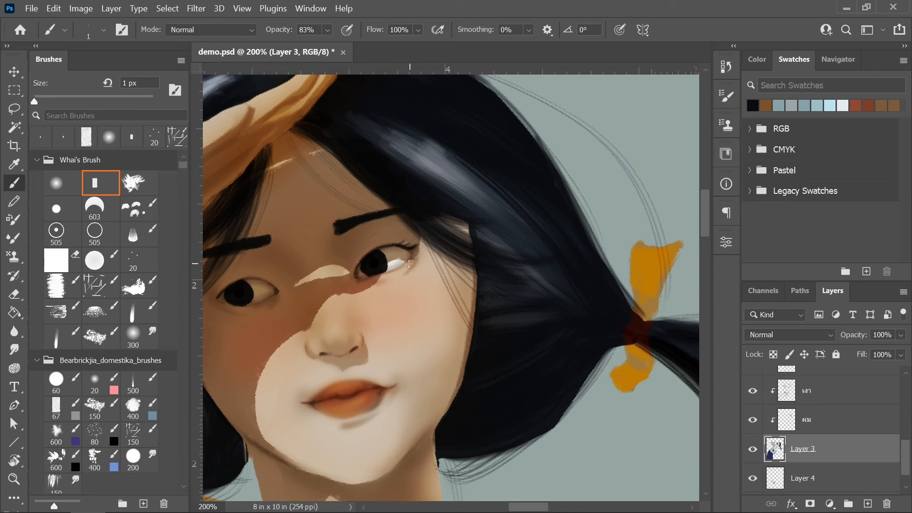
# Flip the canvas horizontally and add dark lashes to the other eye with a 3 px brush.
pyautogui.press(']')
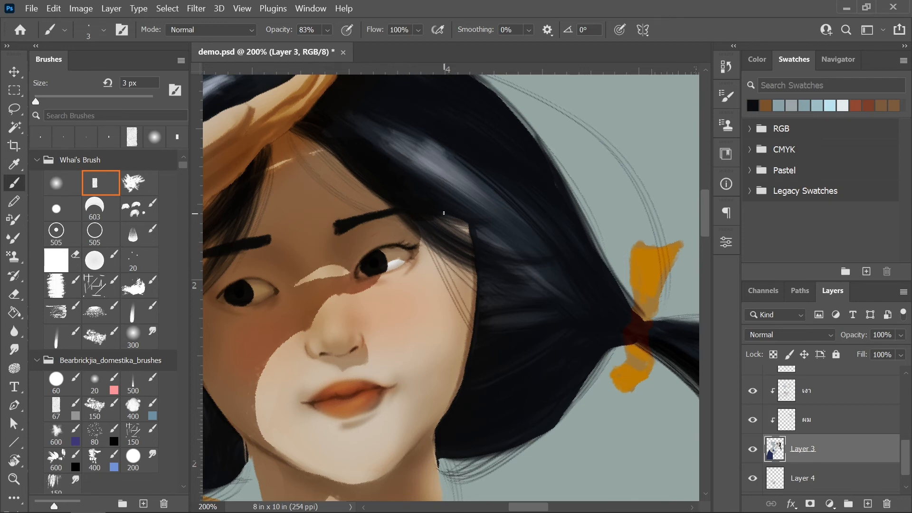
pyautogui.hotkey('ctrl', 'shift', 'h')
pyautogui.moveTo(527, 508); pyautogui.dragTo(560, 508)
pyautogui.moveTo(704, 216); pyautogui.dragTo(704, 266)
pyautogui.moveTo(561, 508); pyautogui.dragTo(477, 510)
pyautogui.press('Escape')
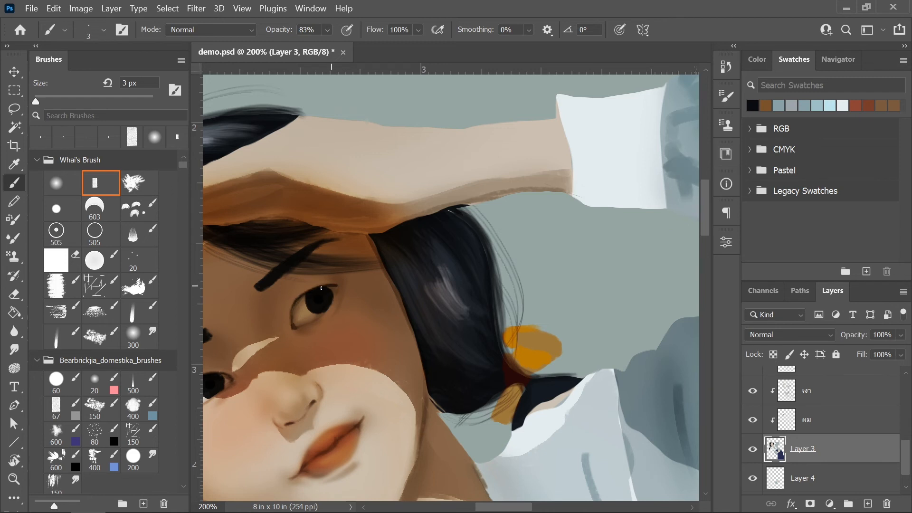
pyautogui.press(']')
pyautogui.hscroll(-3, 347, 266)
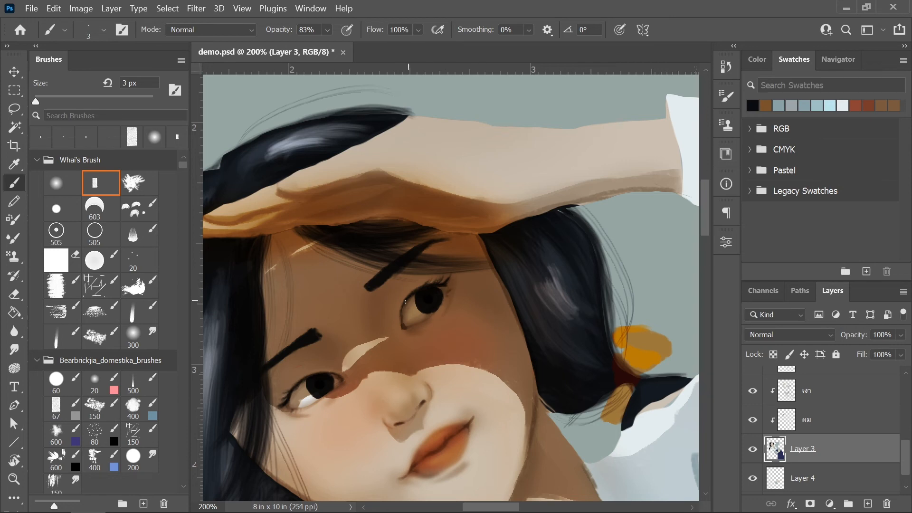
# Add a new layer directly above the overlay colour layer, clip it to the figure, and name it highlight.
pyautogui.hotkey('ctrl', '-')
pyautogui.hotkey('ctrl', '-')
pyautogui.hotkey('ctrl', '-')
pyautogui.hotkey('ctrl', '-')
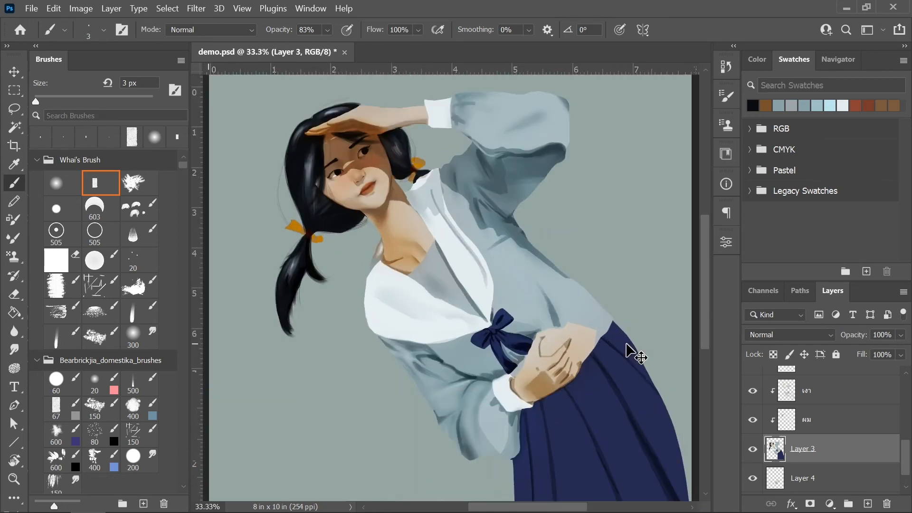
pyautogui.hotkey('ctrl', '+')
pyautogui.hotkey('ctrl', '+')
pyautogui.hotkey('ctrl', '+')
pyautogui.moveTo(625, 343); pyautogui.dragTo(748, 344)
pyautogui.scroll(3, 850, 464)
pyautogui.click(848, 416)
pyautogui.click(867, 504)
pyautogui.rightClick(811, 416)
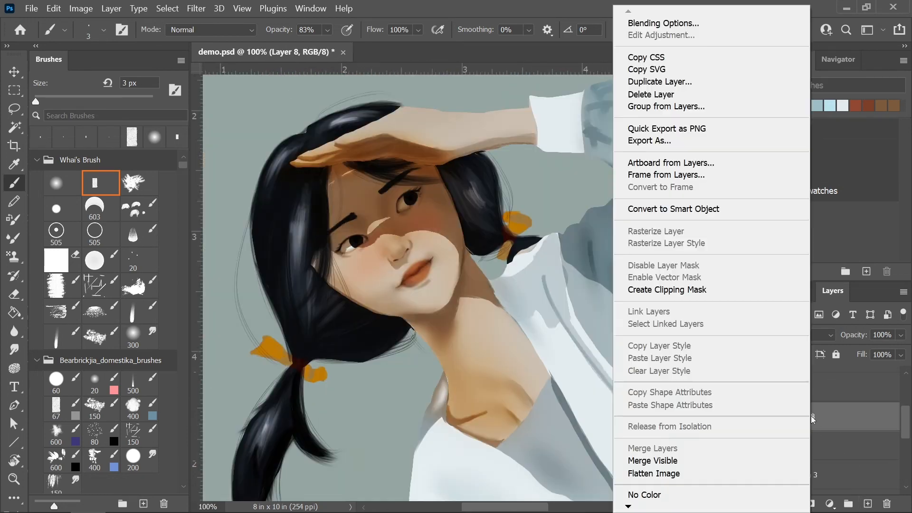
pyautogui.doubleClick(812, 416)
pyautogui.write('highlight')
pyautogui.press('Return')
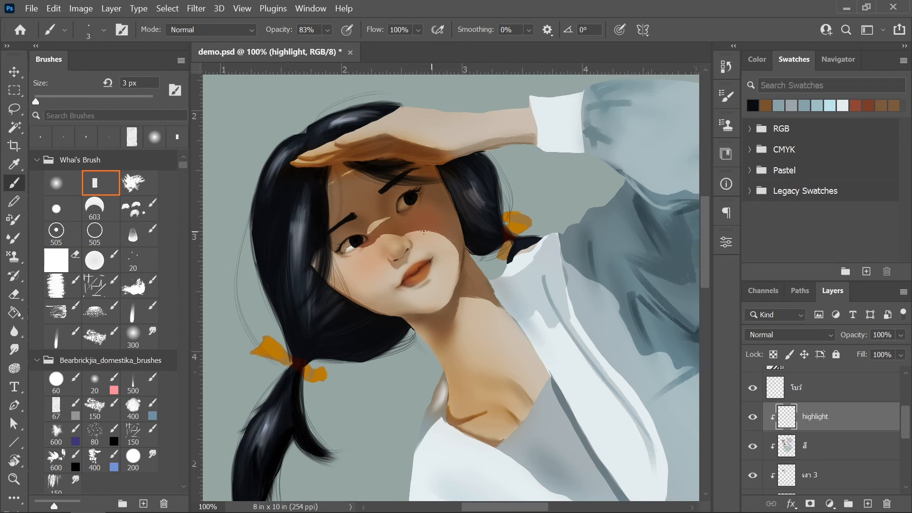
# Dab small catchlights in both eyes on the highlight layer, using the recent blue-grey and white swatches.
pyautogui.click(779, 105)
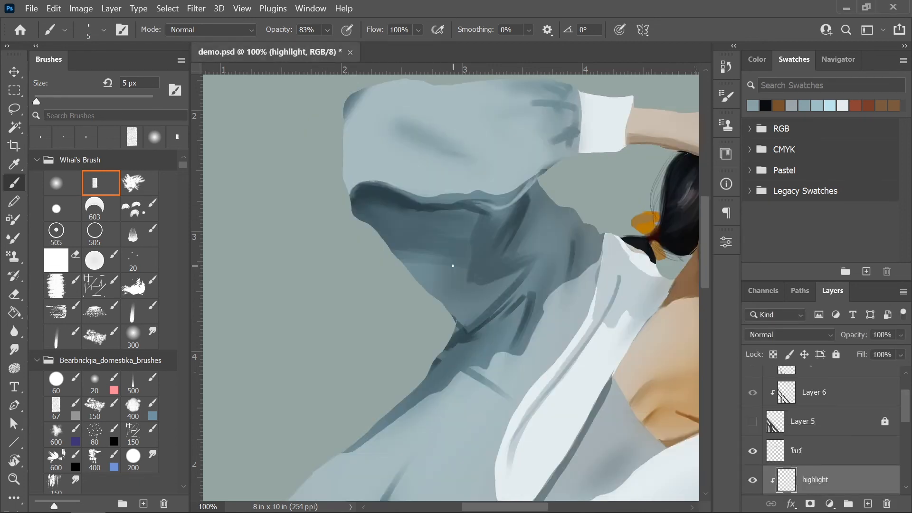
pyautogui.moveTo(519, 511); pyautogui.dragTo(562, 511)
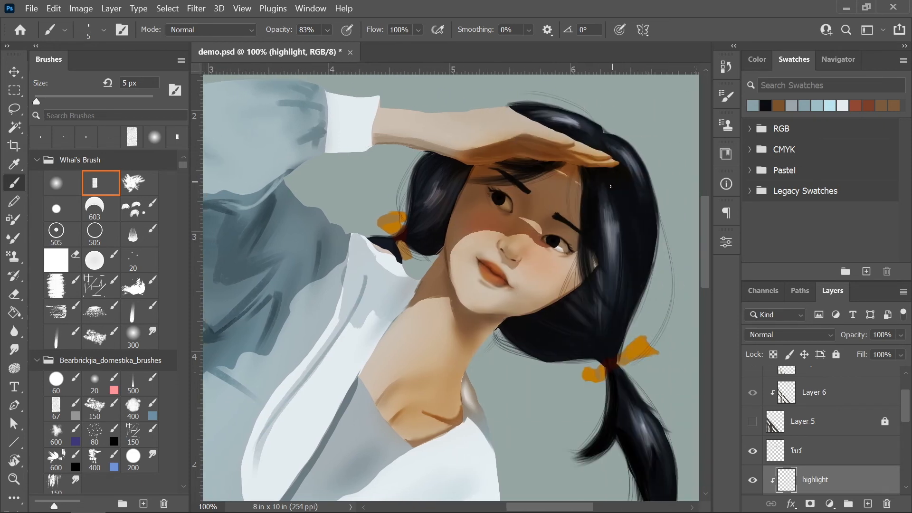
pyautogui.click(557, 245)
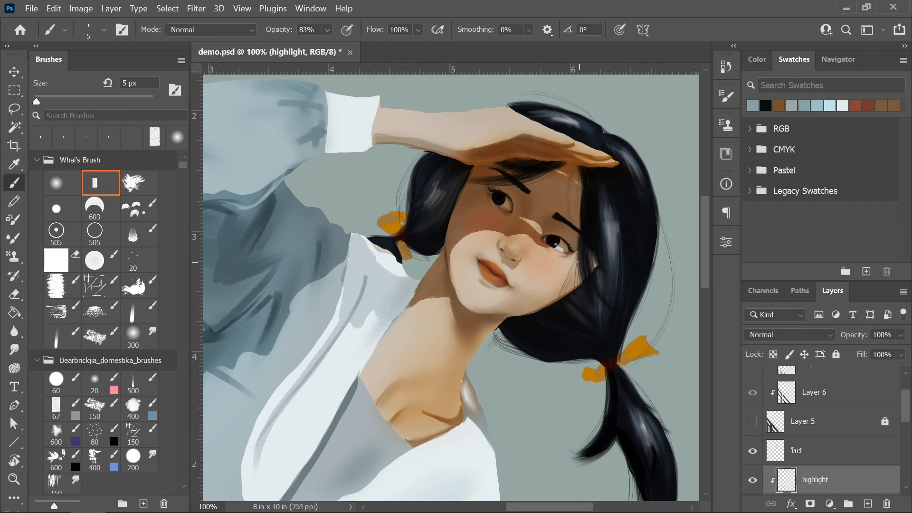
pyautogui.click(842, 105)
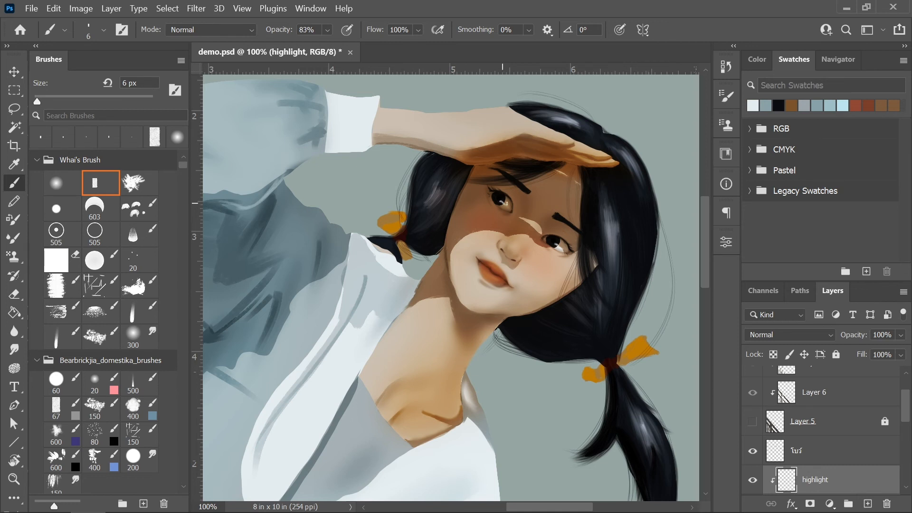
pyautogui.click(501, 201)
pyautogui.hotkey('ctrl', '-')
pyautogui.hotkey('ctrl', '-')
pyautogui.hotkey('ctrl', '-')
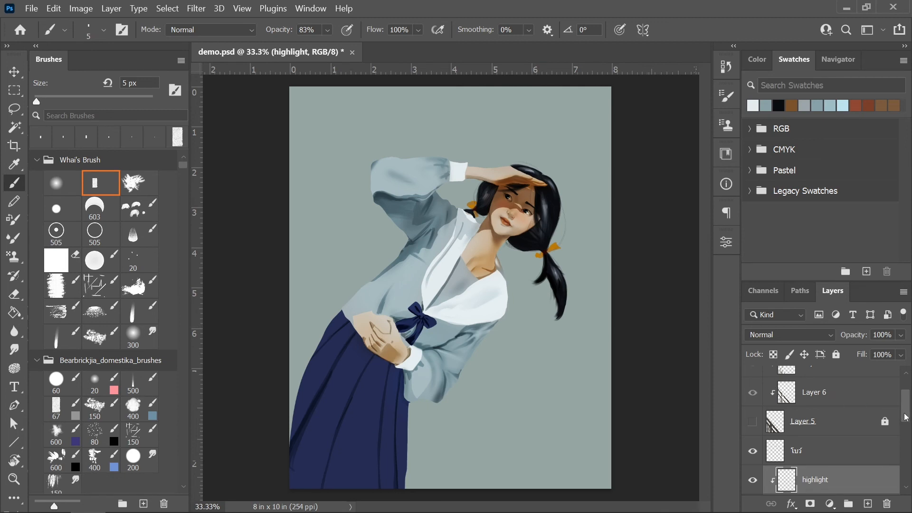
# On Layer 3, lasso the upper clasped hand and its cuff, showing the Layer 1 line art as a guide.
pyautogui.scroll(-5, 899, 429)
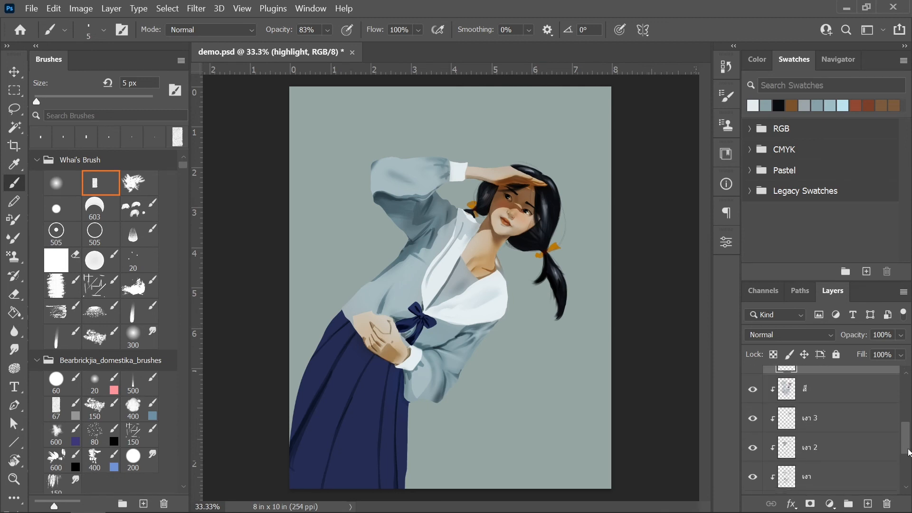
pyautogui.click(860, 454)
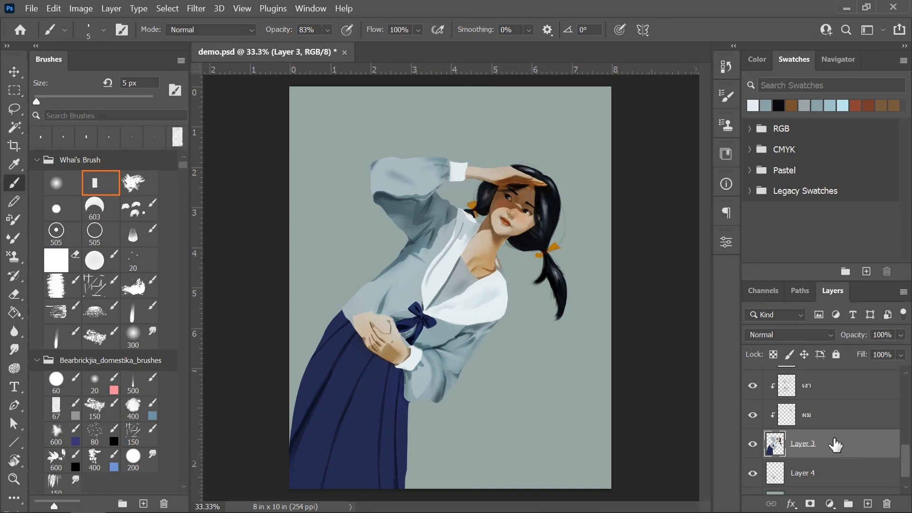
pyautogui.hotkey('ctrl', '+')
pyautogui.hotkey('ctrl', '+')
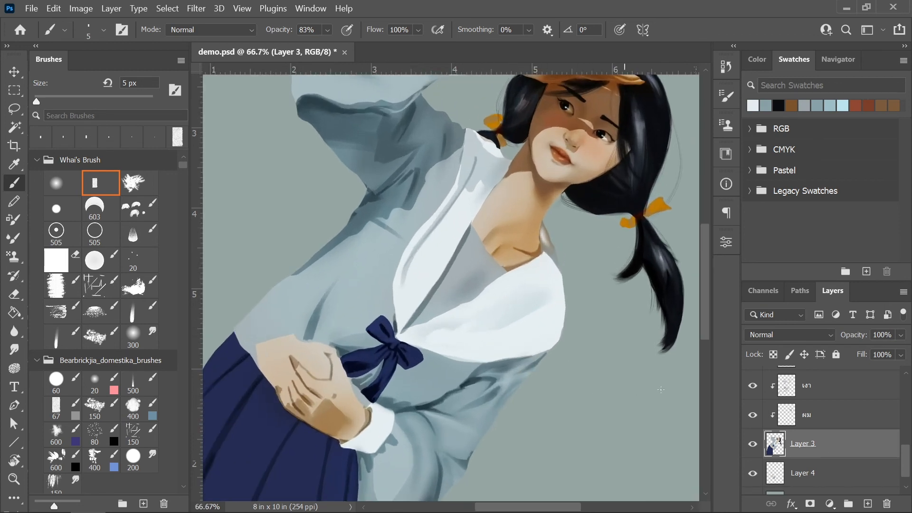
pyautogui.scroll(-3, 708, 275)
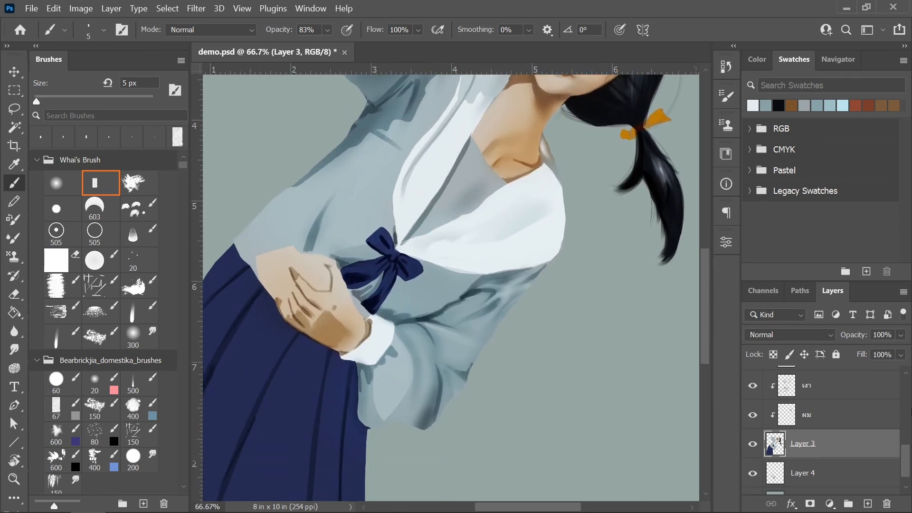
pyautogui.scroll(5, 906, 396)
pyautogui.click(753, 380)
pyautogui.click(24, 109)
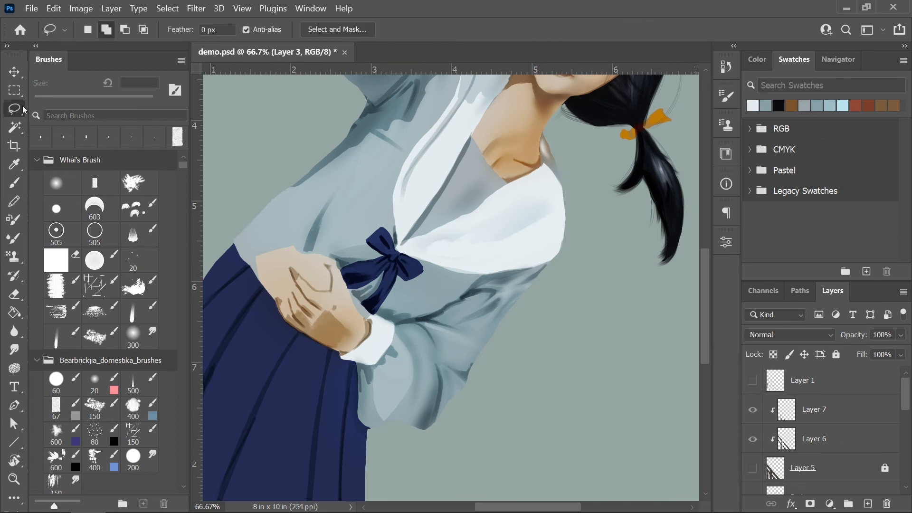
pyautogui.moveTo(324, 266)
pyautogui.mouseDown()
pyautogui.moveTo(331, 292)
pyautogui.moveTo(293, 279)
pyautogui.moveTo(309, 300)
pyautogui.moveTo(332, 302)
pyautogui.moveTo(343, 291)
pyautogui.moveTo(328, 261)
pyautogui.moveTo(311, 287)
pyautogui.mouseUp()
pyautogui.click(753, 381)
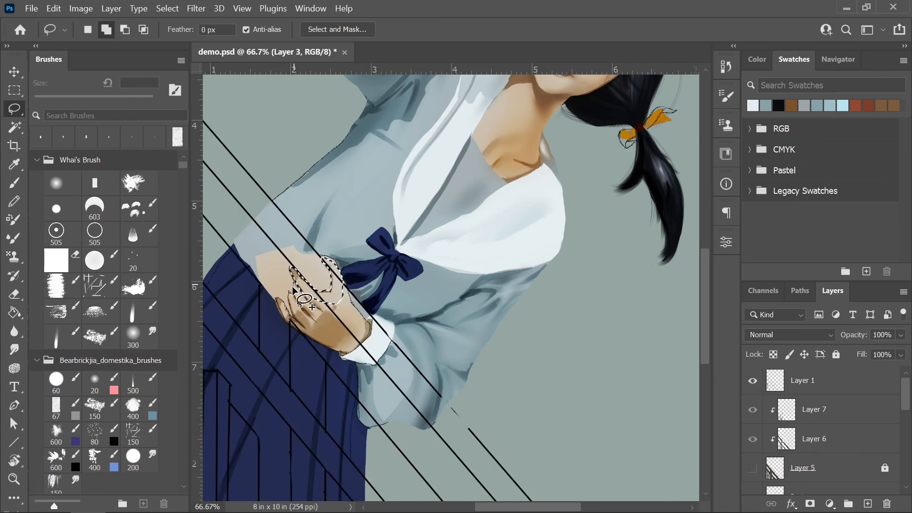
pyautogui.moveTo(289, 293)
pyautogui.mouseDown()
pyautogui.moveTo(293, 316)
pyautogui.moveTo(279, 299)
pyautogui.moveTo(277, 309)
pyautogui.moveTo(292, 327)
pyautogui.moveTo(347, 303)
pyautogui.moveTo(380, 340)
pyautogui.moveTo(340, 355)
pyautogui.moveTo(387, 351)
pyautogui.mouseUp()
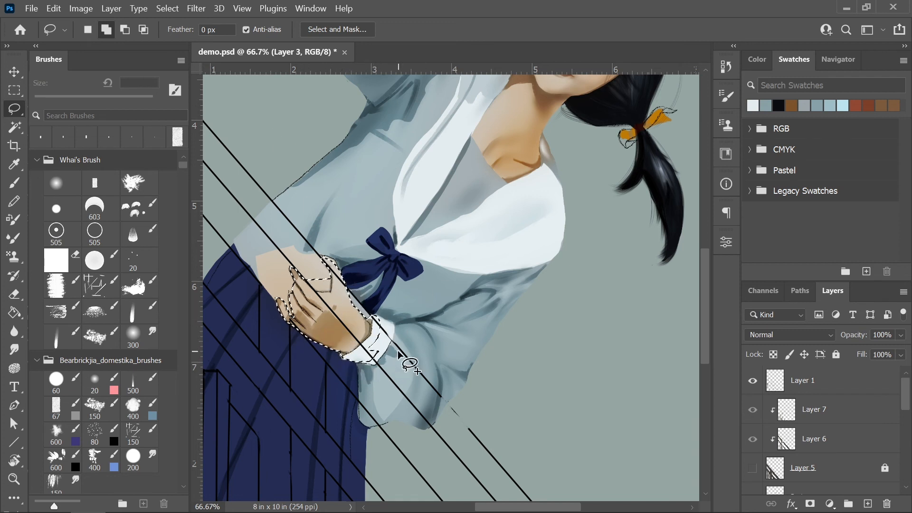
# Subtract the excess area beside the fingers from the selection and extend it over the puffed lower sleeve.
pyautogui.click(125, 29)
pyautogui.moveTo(331, 278)
pyautogui.mouseDown()
pyautogui.moveTo(326, 290)
pyautogui.moveTo(309, 285)
pyautogui.mouseUp()
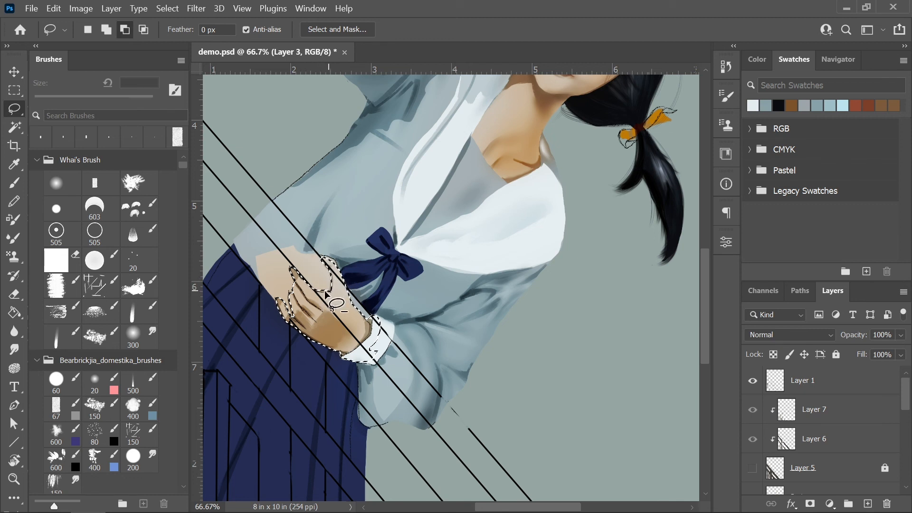
pyautogui.press('shift')
pyautogui.moveTo(372, 317)
pyautogui.mouseDown()
pyautogui.moveTo(363, 380)
pyautogui.moveTo(399, 430)
pyautogui.moveTo(411, 332)
pyautogui.moveTo(375, 318)
pyautogui.mouseUp()
pyautogui.moveTo(380, 408)
pyautogui.mouseDown()
pyautogui.moveTo(389, 423)
pyautogui.moveTo(446, 408)
pyautogui.moveTo(362, 421)
pyautogui.moveTo(360, 407)
pyautogui.mouseUp()
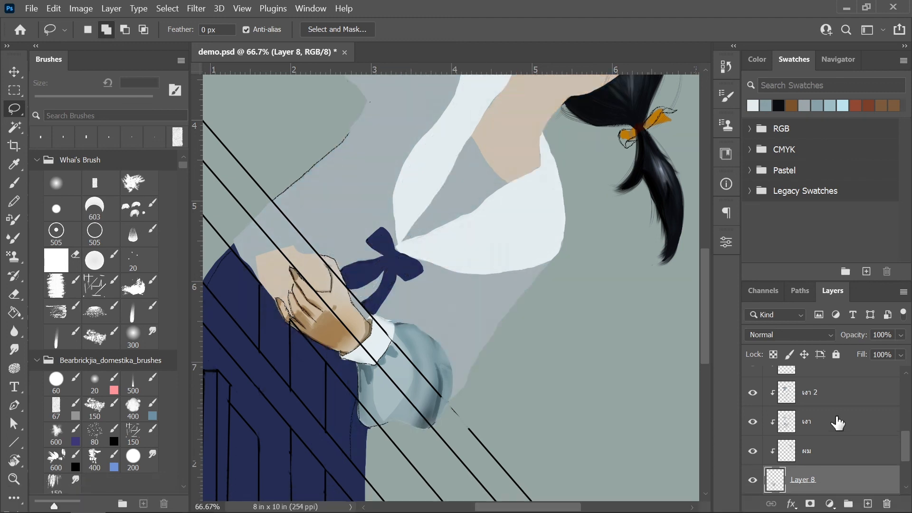
# Group the figure's layers from highlight down to Layer 3 and duplicate the group.
pyautogui.hotkey('ctrl', '-')
pyautogui.scroll(4, 818, 431)
pyautogui.click(836, 462)
pyautogui.scroll(-5, 837, 462)
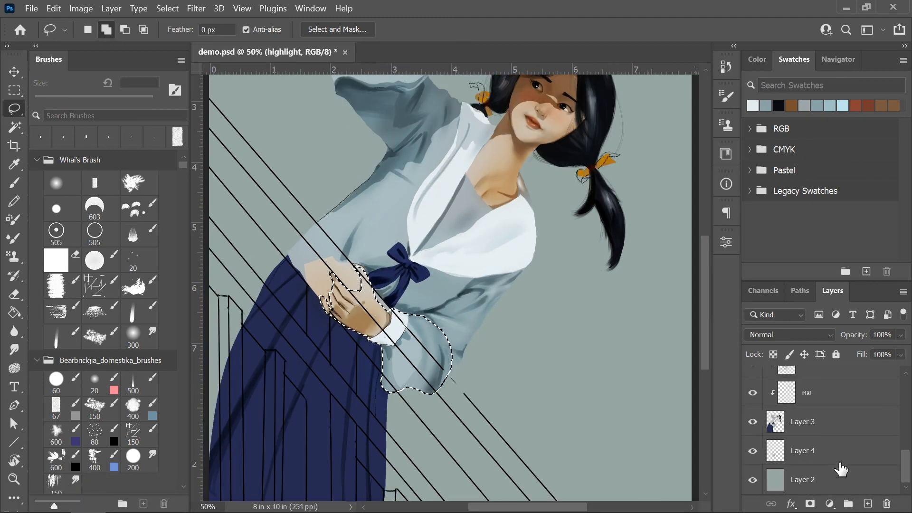
pyautogui.keyDown('shift'); pyautogui.click(846, 420); pyautogui.keyUp('shift')
pyautogui.click(848, 503)
pyautogui.click(768, 426)
pyautogui.click(767, 427)
pyautogui.moveTo(781, 427); pyautogui.dragTo(867, 503)
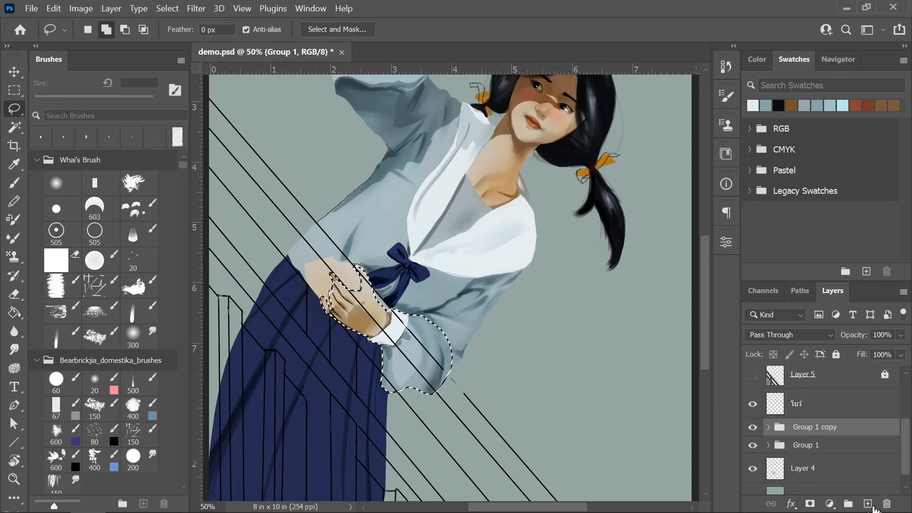
# Hide the original Group 1 and merge all layers inside Group 1 copy into one.
pyautogui.click(752, 445)
pyautogui.click(768, 427)
pyautogui.click(821, 449)
pyautogui.scroll(-4, 825, 446)
pyautogui.keyDown('shift'); pyautogui.click(826, 400); pyautogui.keyUp('shift')
pyautogui.rightClick(827, 399)
pyautogui.click(679, 445)
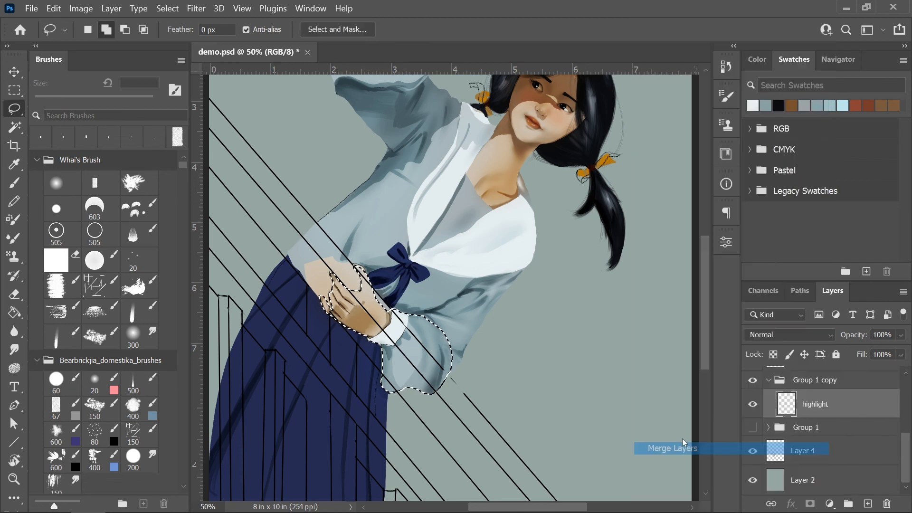
# Copy the selected hand and sleeve onto a new layer above the railing layers, show the railing, and hide the Layer 1 line art.
pyautogui.scroll(2, 852, 413)
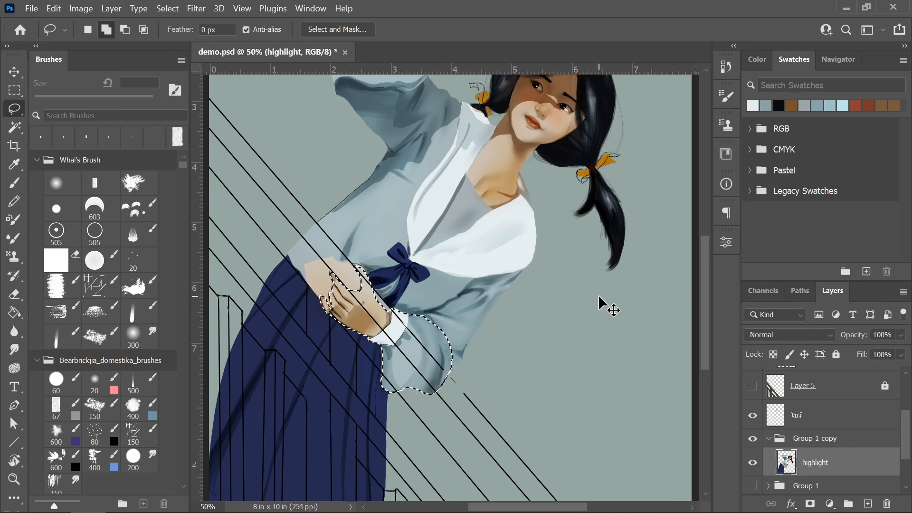
pyautogui.hotkey('ctrl', 'j')
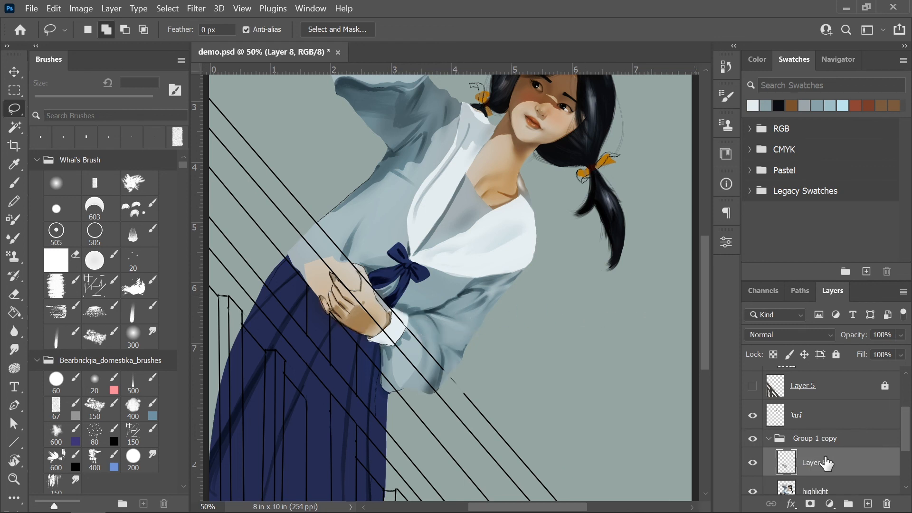
pyautogui.moveTo(824, 460); pyautogui.dragTo(825, 407)
pyautogui.click(752, 386)
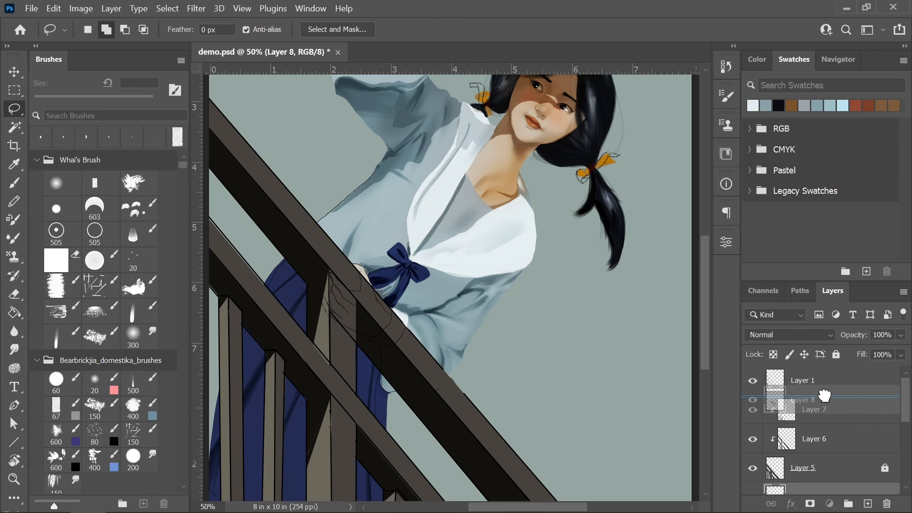
pyautogui.click(757, 382)
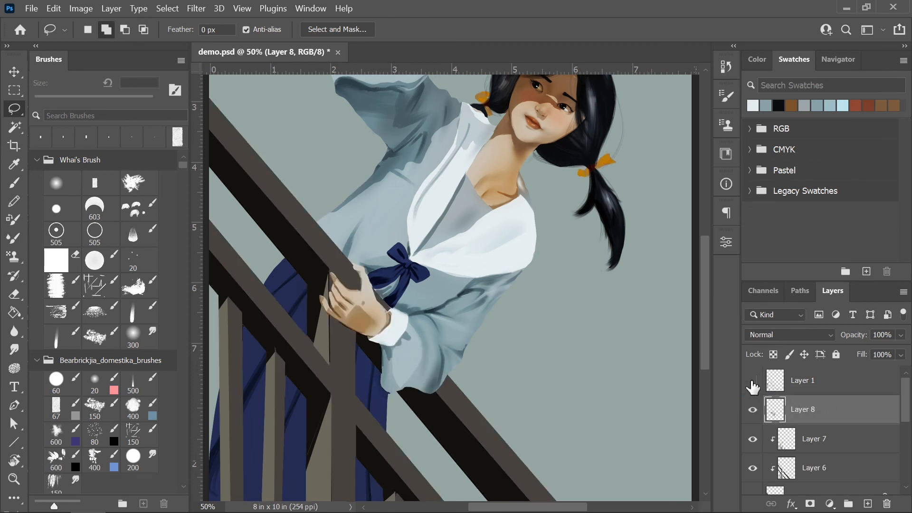
# Compare the painting with the Layer 1 line art and Layer 7 on and off, checking the hand over the railing.
pyautogui.click(752, 382)
pyautogui.click(753, 382)
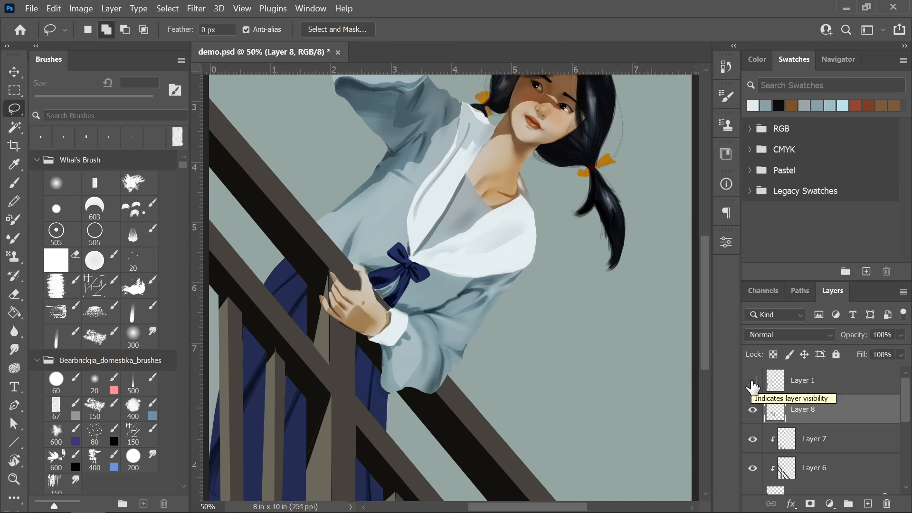
pyautogui.click(752, 382)
pyautogui.click(752, 383)
pyautogui.click(754, 439)
pyautogui.click(753, 439)
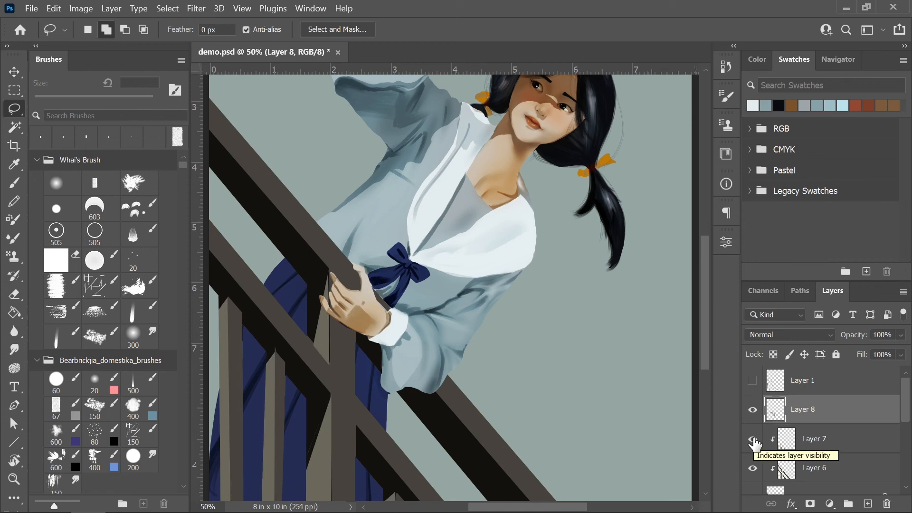
pyautogui.scroll(-4, 381, 305)
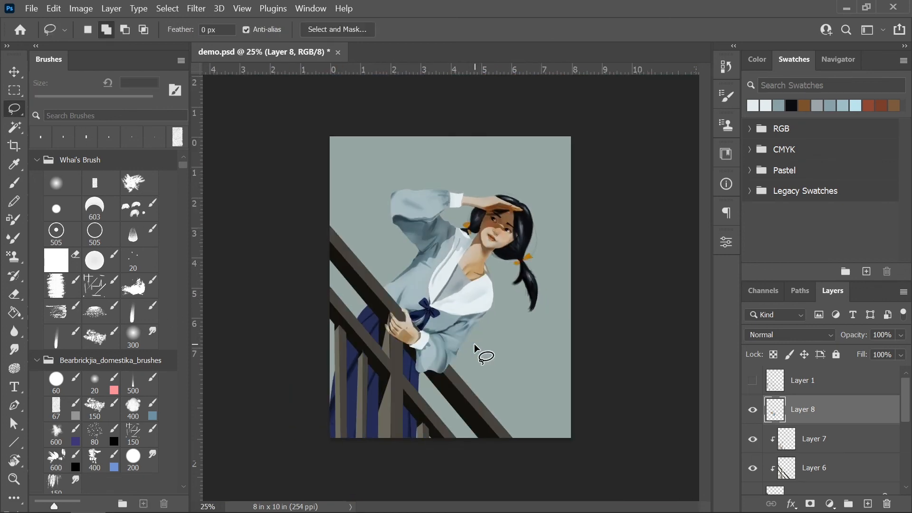
pyautogui.hotkey('ctrl', '+')
pyautogui.hotkey('ctrl', '+')
pyautogui.hotkey('ctrl', '+')
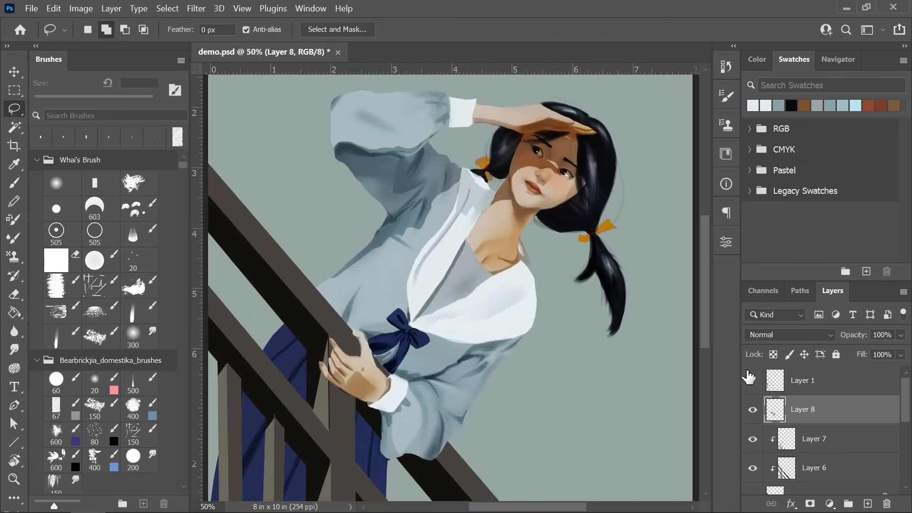
# Add a Multiply layer clipped to Layer 8 and shade the gripping hand on it with an 8 px brush.
pyautogui.press('b')
pyautogui.click(867, 503)
pyautogui.rightClick(821, 409)
pyautogui.click(674, 309)
pyautogui.click(785, 335)
pyautogui.click(759, 456)
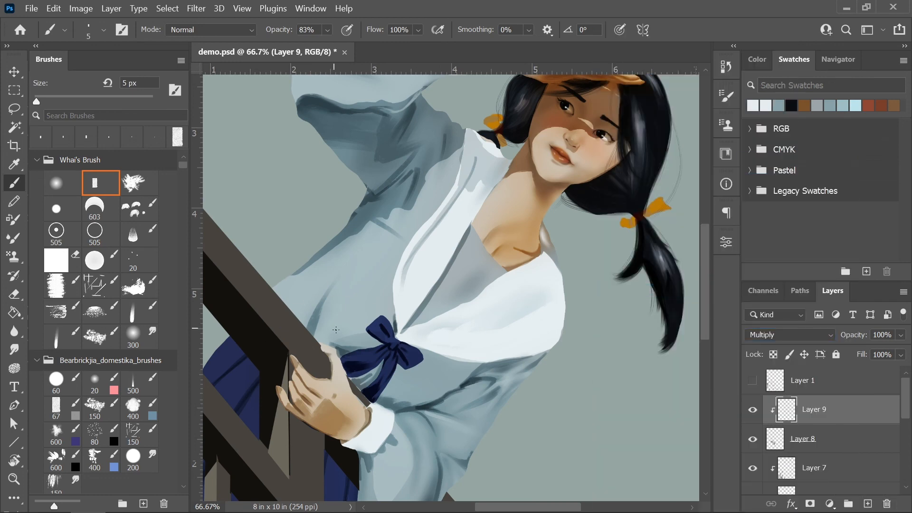
pyautogui.press(']')
pyautogui.press(']')
pyautogui.press(']')
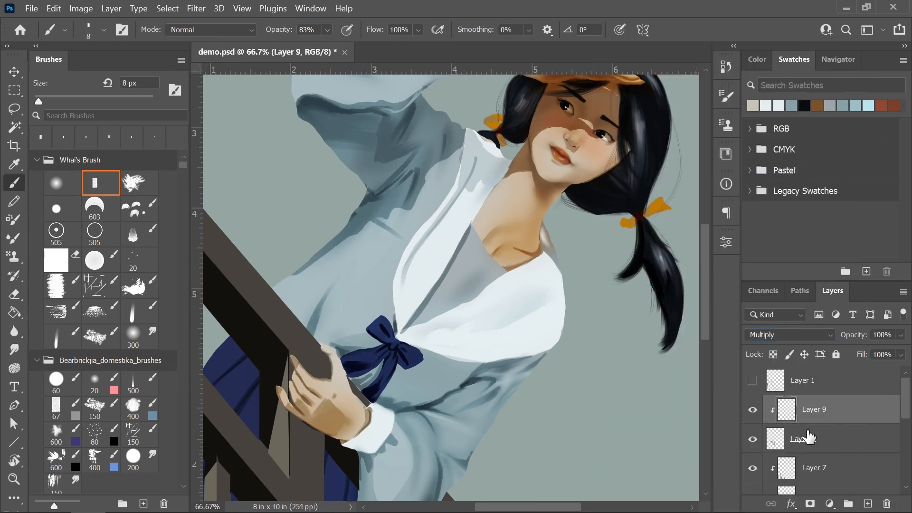
# Clean up the edges where the hand meets the railing on Layer 5 and Layer 8 with an 8 px eraser.
pyautogui.scroll(-2, 808, 436)
pyautogui.click(807, 468)
pyautogui.press('e')
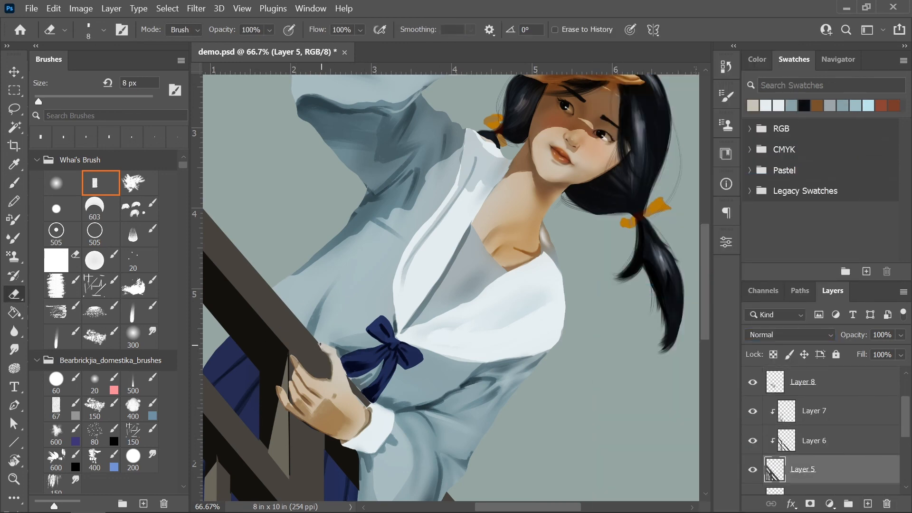
pyautogui.click(843, 392)
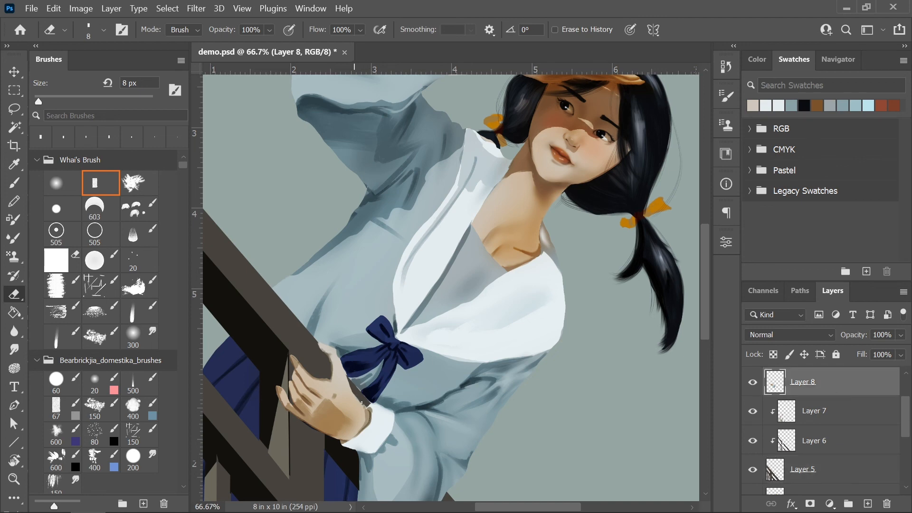
pyautogui.scroll(-2, 508, 379)
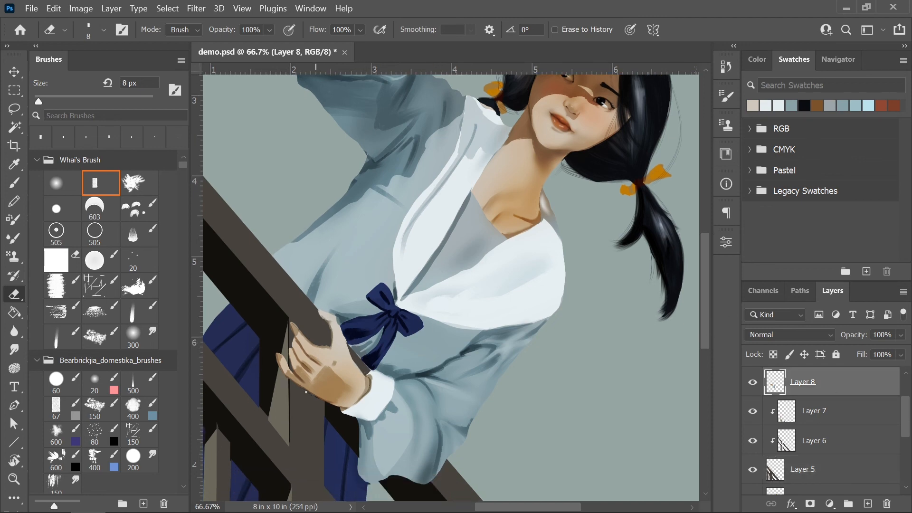
# Examine the whole figure and the overlap of the hand and sleeve with the railing.
pyautogui.hotkey('ctrl', '-')
pyautogui.hotkey('ctrl', '-')
pyautogui.hotkey('ctrl', '-')
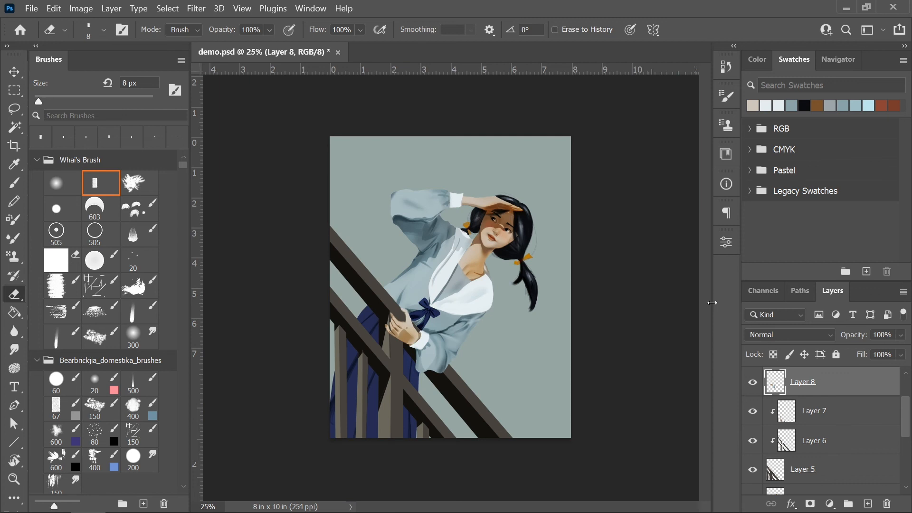
pyautogui.scroll(-1, 831, 427)
pyautogui.scroll(2, 859, 434)
pyautogui.hotkey('ctrl', '+')
pyautogui.hotkey('ctrl', '+')
pyautogui.hotkey('ctrl', '+')
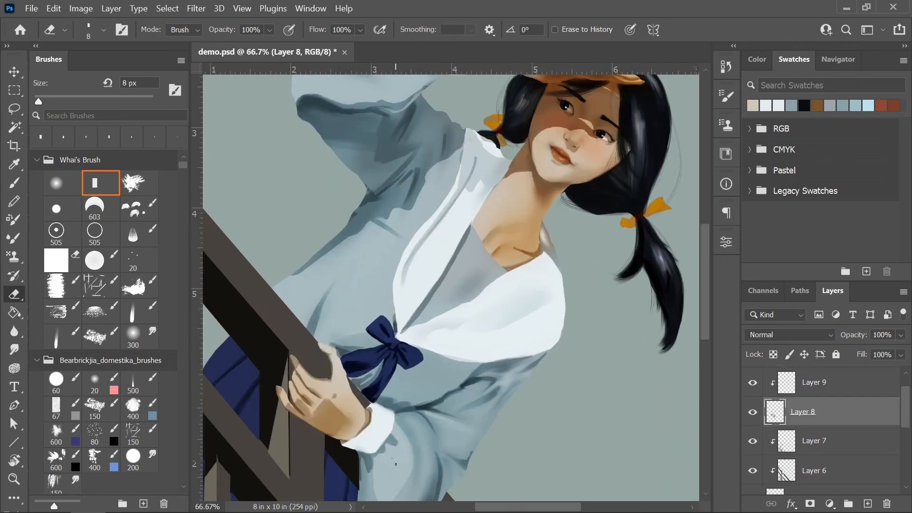
# On Layer 8, paint a small pale blue tag below the collar beside the bow with a 9 px brush.
pyautogui.press('b')
pyautogui.keyDown('alt'); pyautogui.click(395, 462); pyautogui.keyUp('alt')
pyautogui.click(393, 458)
pyautogui.click(867, 503)
pyautogui.hotkey('ctrl', 'z')
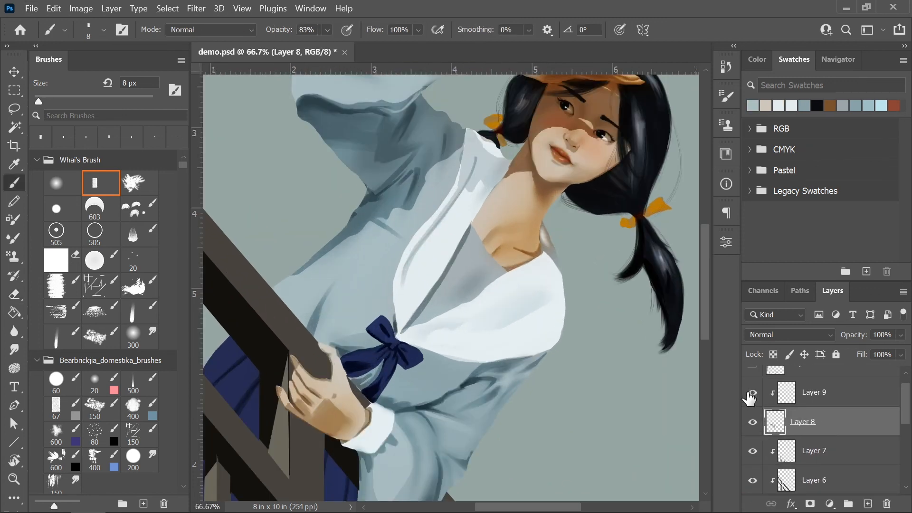
pyautogui.press(']')
pyautogui.press('[')
pyautogui.press('[')
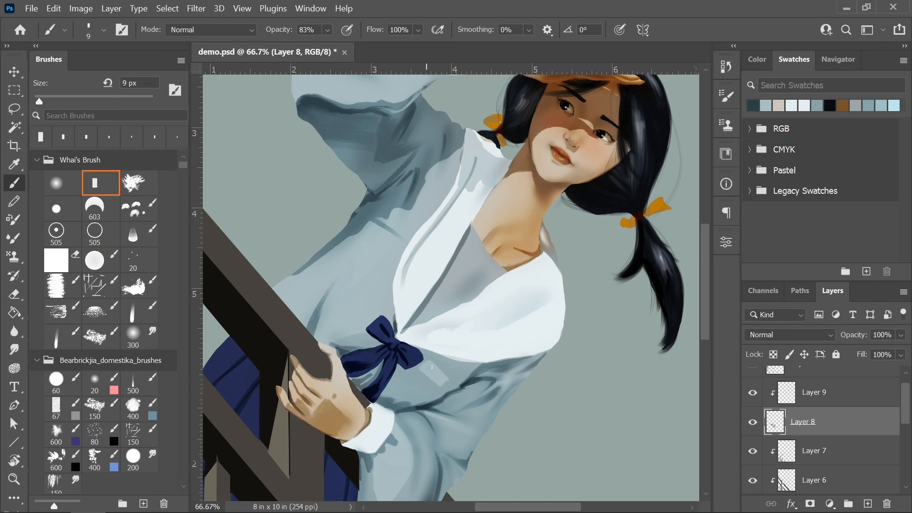
# Add dark details to the small tag beside the bow with a 6 px brush.
pyautogui.press('[')
pyautogui.press('[')
pyautogui.press('[')
pyautogui.moveTo(435, 374)
pyautogui.mouseDown()
pyautogui.moveTo(440, 381)
pyautogui.moveTo(423, 371)
pyautogui.mouseUp()
pyautogui.hotkey('ctrl', '-')
pyautogui.hotkey('ctrl', '-')
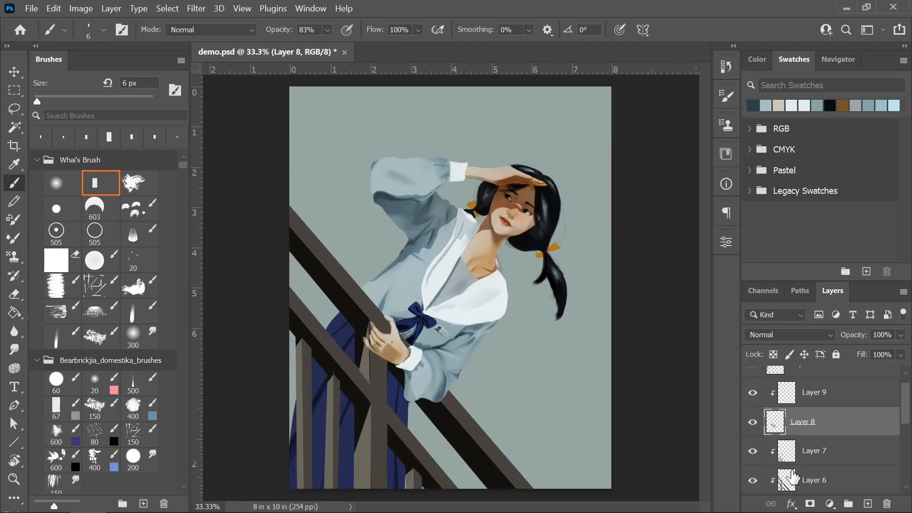
# Fill the background Layer 2 with a blue of hue 200, saturation 58% and brightness 66%.
pyautogui.scroll(-5, 834, 427)
pyautogui.click(846, 475)
pyautogui.click(757, 58)
pyautogui.moveTo(805, 116); pyautogui.dragTo(812, 116)
pyautogui.moveTo(824, 85); pyautogui.dragTo(825, 85)
pyautogui.moveTo(815, 101); pyautogui.dragTo(828, 119)
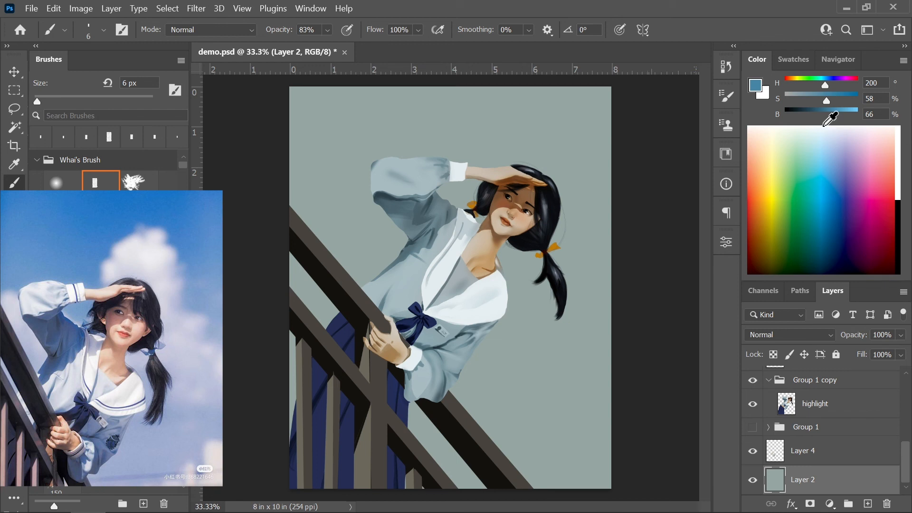
pyautogui.hotkey('alt', 'BackSpace')
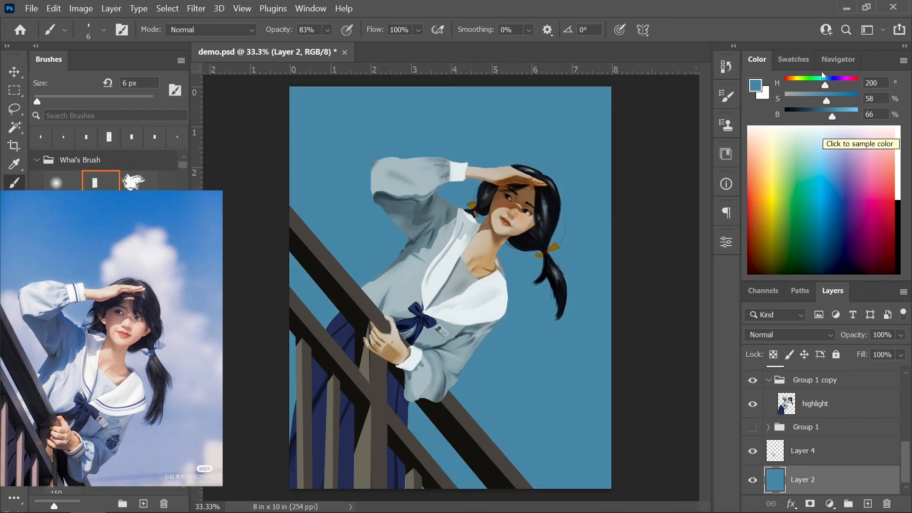
# Refill the background with softer blues, ending with hue 200, saturation 21% and brightness 69%.
pyautogui.click(838, 114)
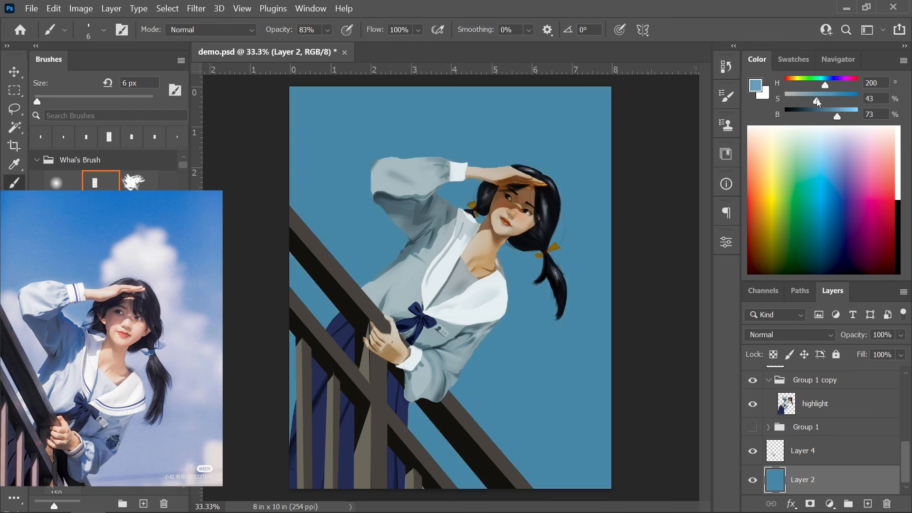
pyautogui.hotkey('alt', 'BackSpace')
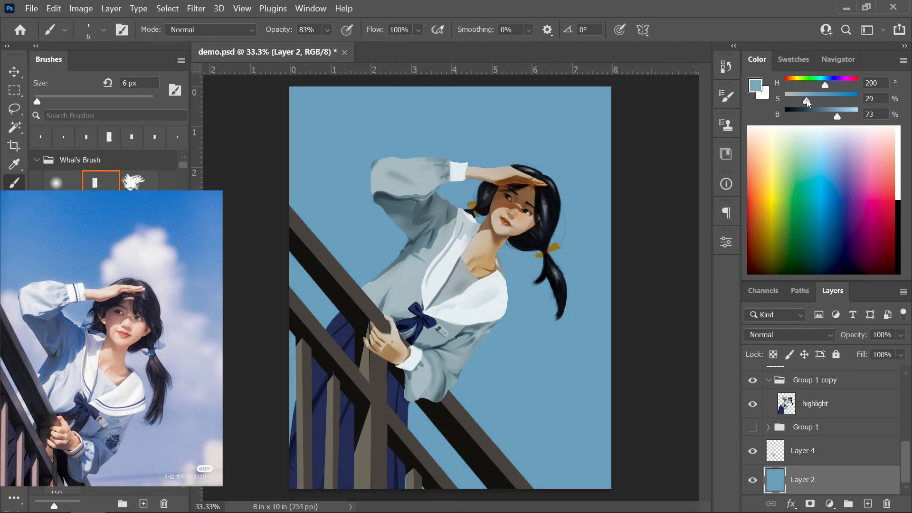
pyautogui.moveTo(832, 117); pyautogui.dragTo(840, 119)
pyautogui.hotkey('alt', 'BackSpace')
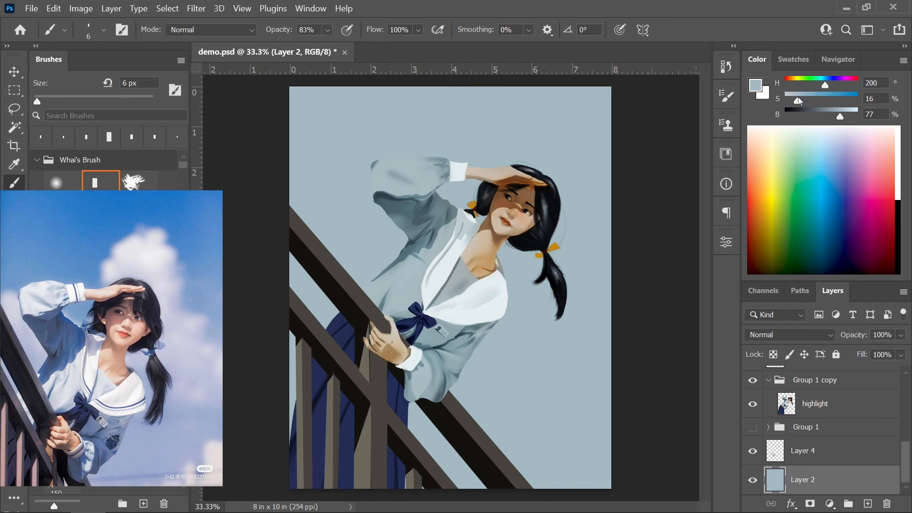
pyautogui.moveTo(840, 119); pyautogui.dragTo(836, 118)
pyautogui.hotkey('alt', 'BackSpace')
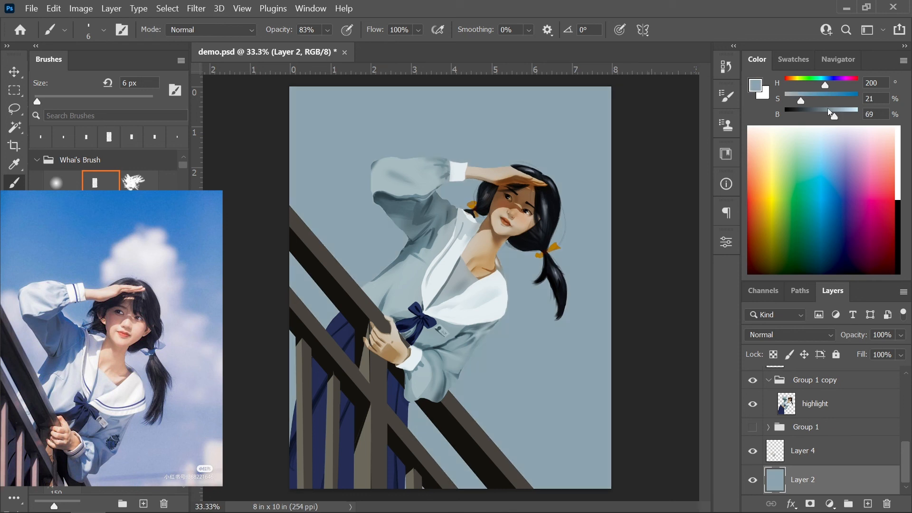
# Add a new empty layer above Layer 2 and delete Layer 4.
pyautogui.click(867, 503)
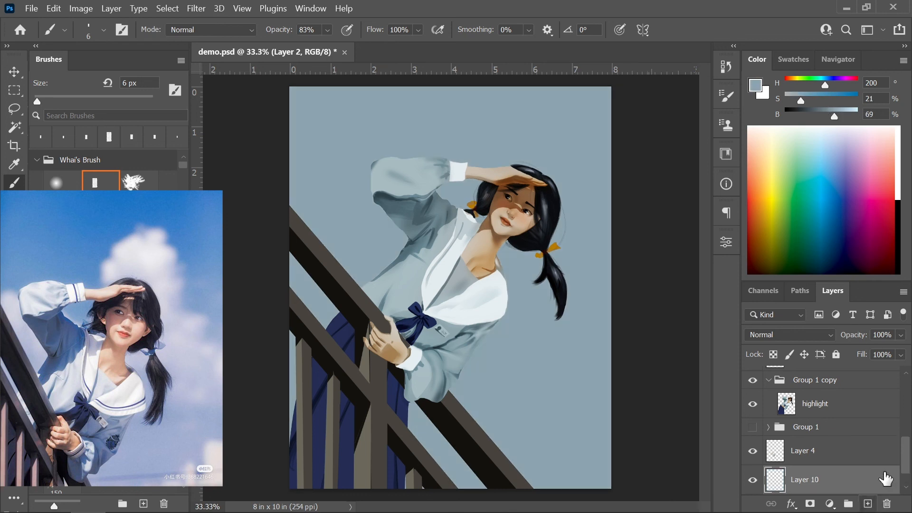
pyautogui.click(826, 457)
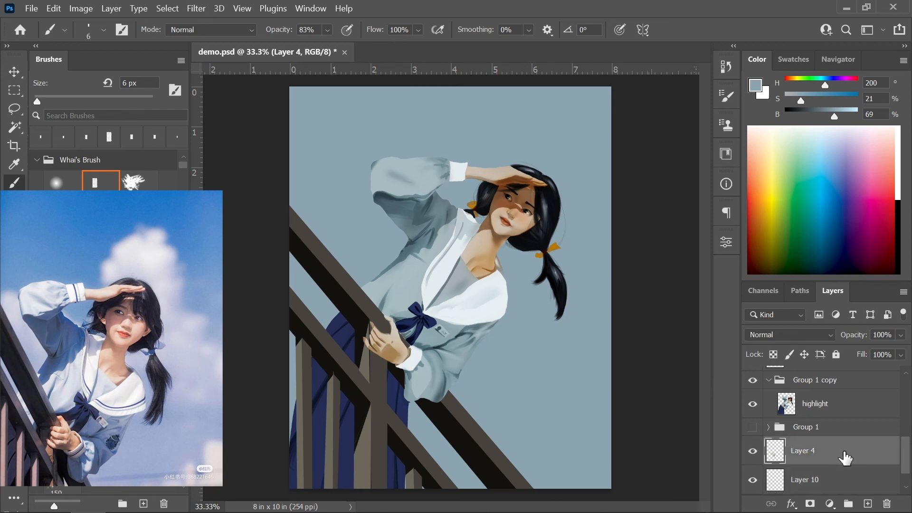
pyautogui.click(887, 503)
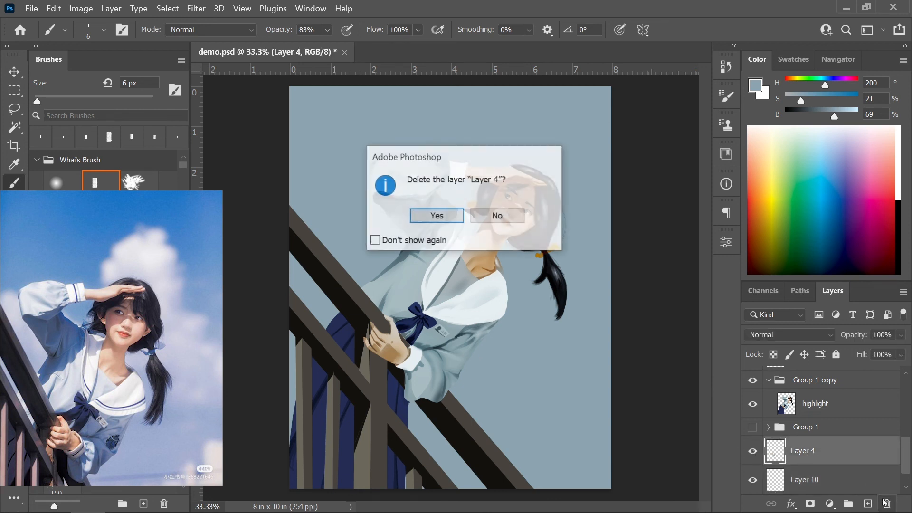
pyautogui.click(436, 216)
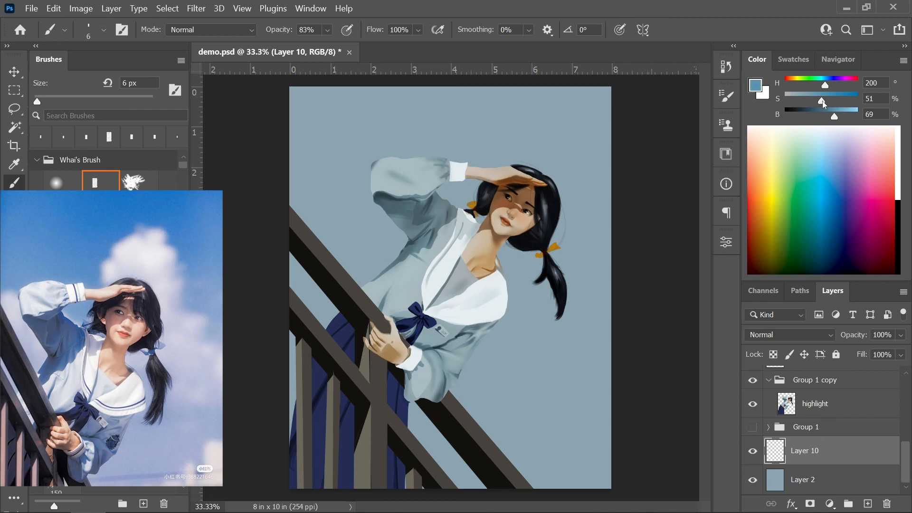
# Find the 491 px cloud brush with "clo" and paint deeper blue sky (H 200, S 53, B 65) around the canvas edges on Layer 10.
pyautogui.click(71, 116)
pyautogui.write('clo')
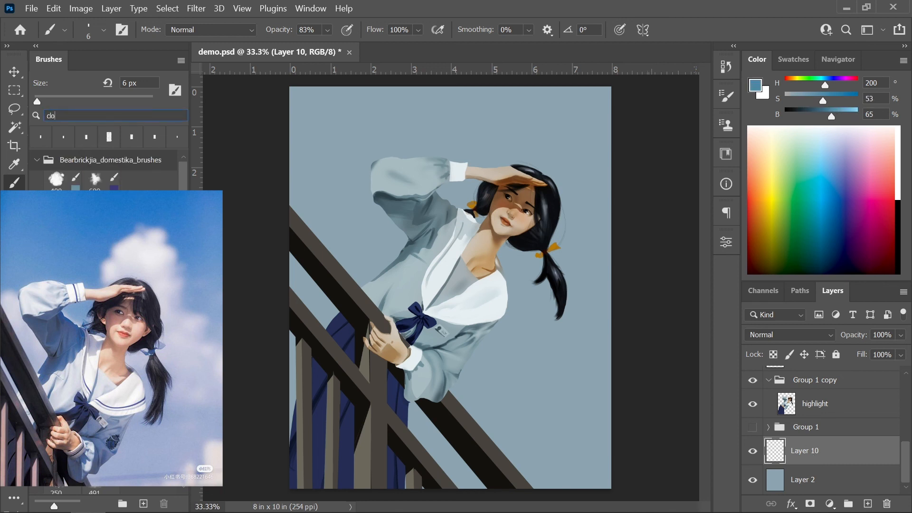
pyautogui.click(56, 178)
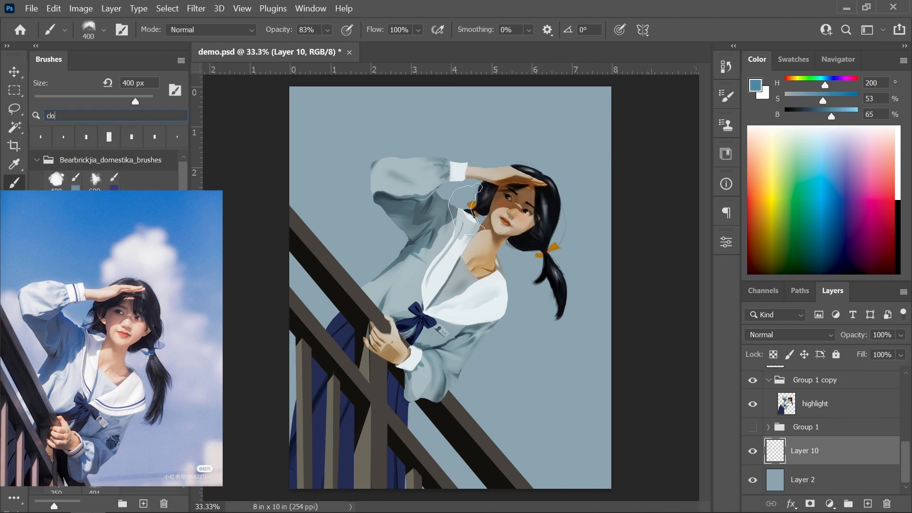
pyautogui.click(94, 490)
pyautogui.moveTo(590, 91)
pyautogui.mouseDown()
pyautogui.moveTo(629, 361)
pyautogui.moveTo(546, 495)
pyautogui.mouseUp()
pyautogui.moveTo(308, 125)
pyautogui.mouseDown()
pyautogui.moveTo(322, 97)
pyautogui.moveTo(380, 92)
pyautogui.mouseUp()
pyautogui.hotkey('ctrl', '-')
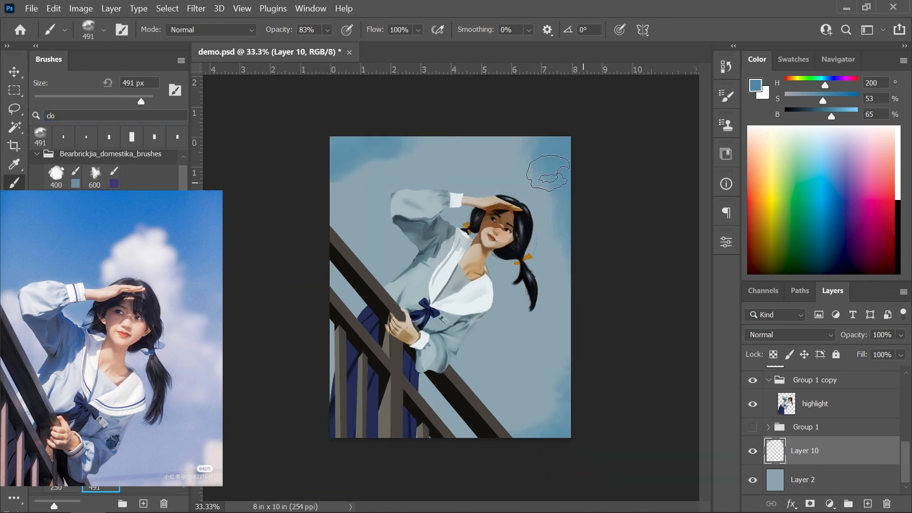
pyautogui.click(346, 182)
pyautogui.moveTo(352, 210); pyautogui.dragTo(353, 228)
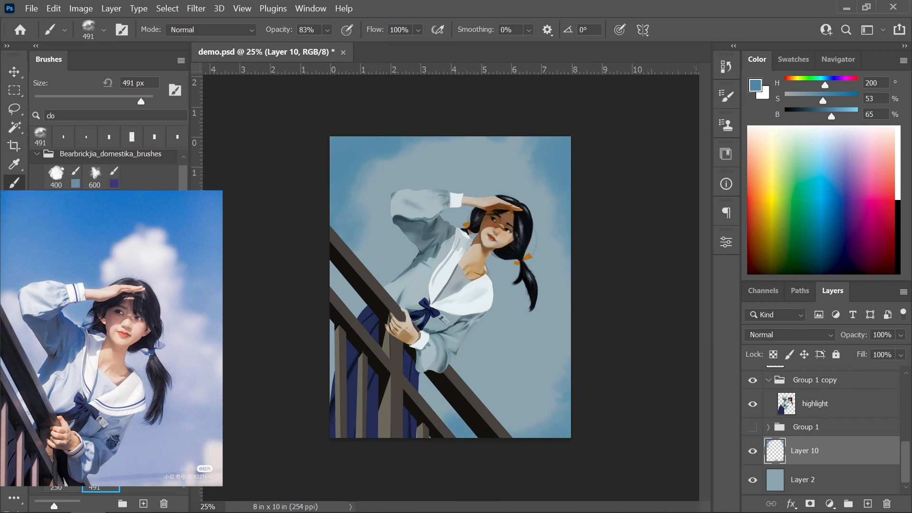
# Paint bright cloud in the lower-right sky below the railing using pale blue of hue 200, saturation 11% and brightness 94%.
pyautogui.press('.')
pyautogui.moveTo(822, 99)
pyautogui.mouseDown()
pyautogui.moveTo(807, 100)
pyautogui.moveTo(847, 115)
pyautogui.mouseUp()
pyautogui.moveTo(807, 101); pyautogui.dragTo(793, 101)
pyautogui.press(']')
pyautogui.press(']')
pyautogui.press(']')
pyautogui.press(']')
pyautogui.press(']')
pyautogui.moveTo(556, 419); pyautogui.dragTo(530, 437)
pyautogui.moveTo(519, 461)
pyautogui.mouseDown()
pyautogui.moveTo(503, 412)
pyautogui.moveTo(505, 448)
pyautogui.mouseUp()
pyautogui.click(852, 115)
pyautogui.moveTo(526, 418)
pyautogui.mouseDown()
pyautogui.moveTo(485, 432)
pyautogui.moveTo(559, 438)
pyautogui.moveTo(525, 443)
pyautogui.mouseUp()
# Lower the brush opacity to 31% and build up soft clouds behind the girl with the cloud brush at up to 500 px.
pyautogui.moveTo(326, 29); pyautogui.dragTo(285, 30)
pyautogui.press(']')
pyautogui.press(']')
pyautogui.press(']')
pyautogui.press(']')
pyautogui.press(']')
pyautogui.press(']')
pyautogui.press(']')
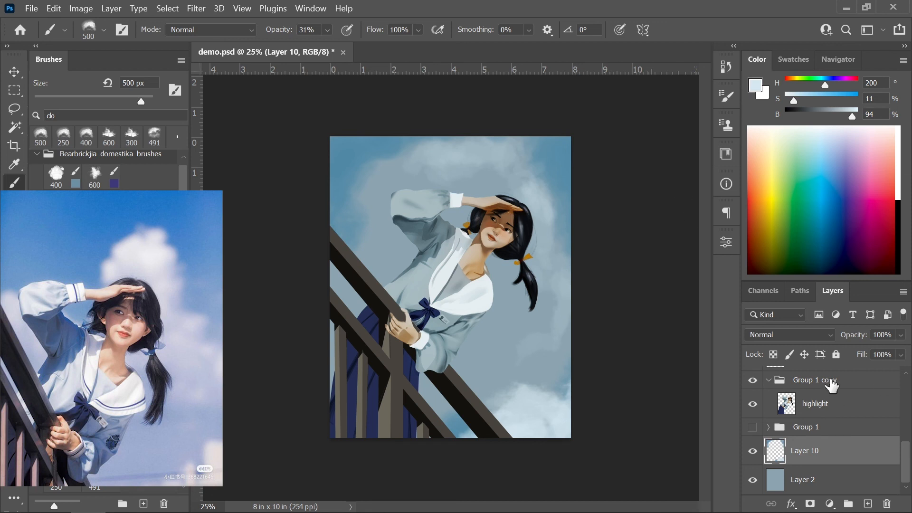
# Add a Curves adjustment layer above Layer 1 and brighten the painting with RGB curve points at inputs 200 and 57.
pyautogui.scroll(5, 831, 400)
pyautogui.click(855, 411)
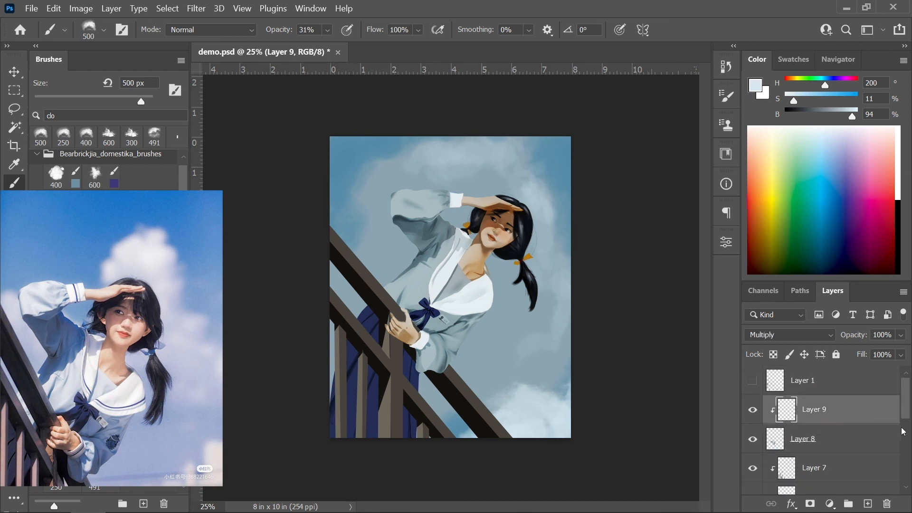
pyautogui.click(816, 387)
pyautogui.click(831, 507)
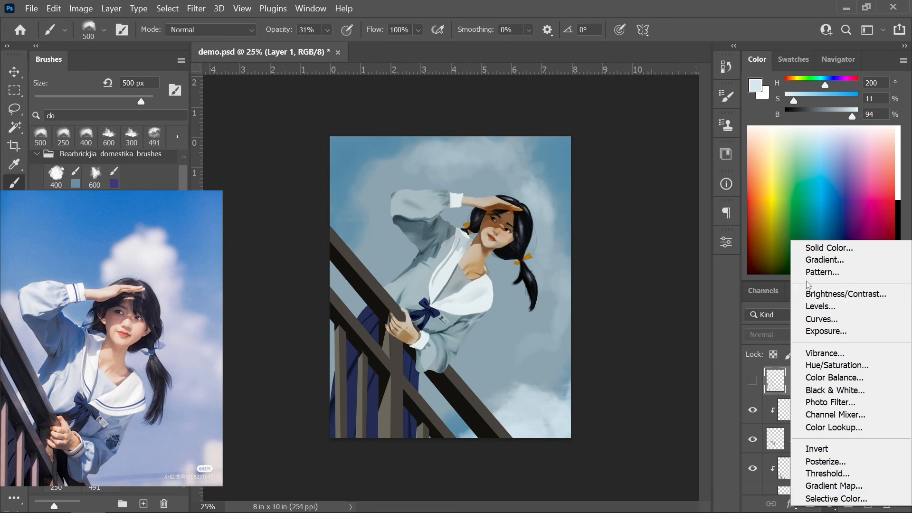
pyautogui.click(821, 320)
pyautogui.moveTo(672, 331); pyautogui.dragTo(668, 328)
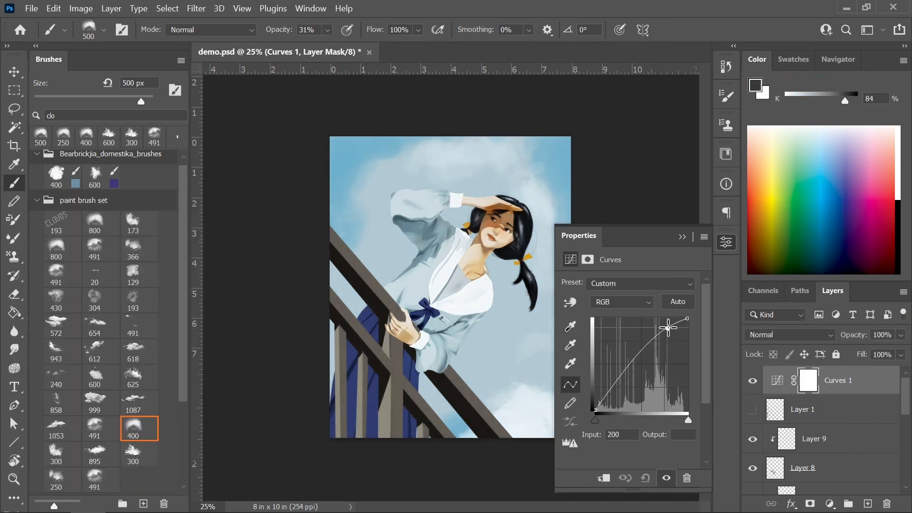
pyautogui.moveTo(617, 384); pyautogui.dragTo(617, 385)
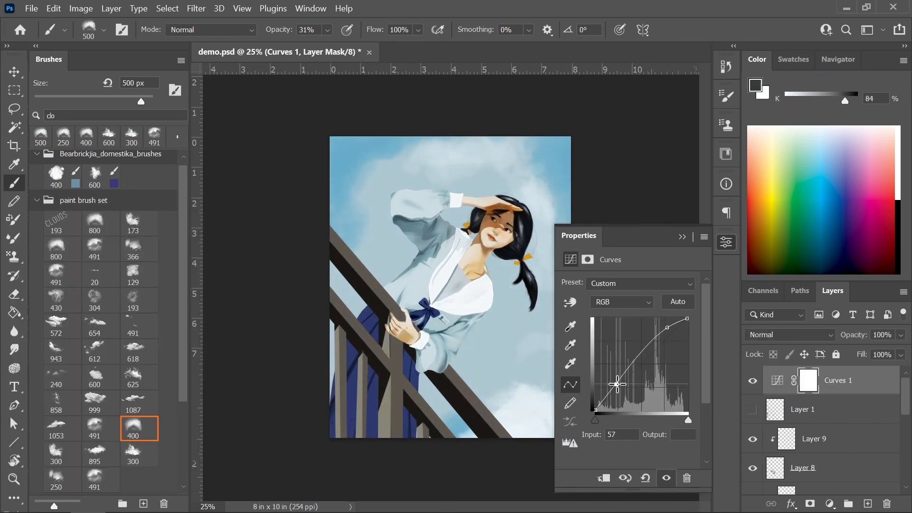
pyautogui.click(682, 236)
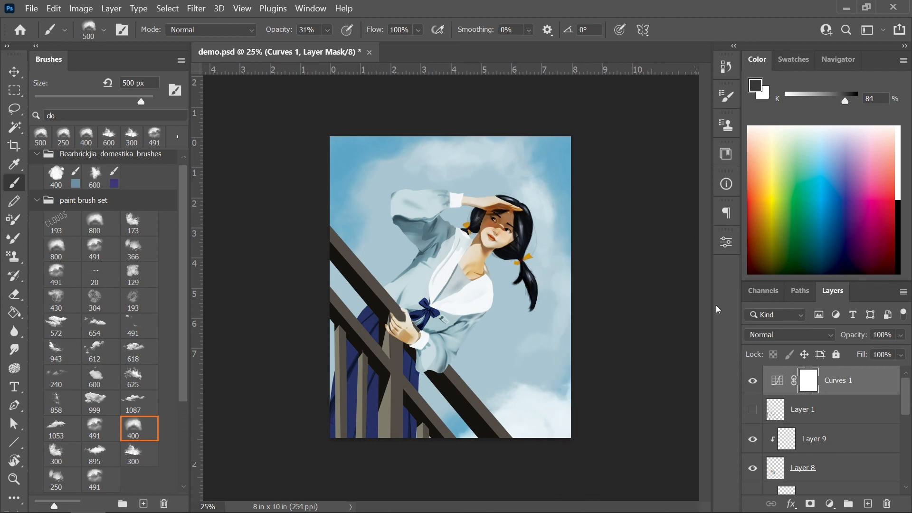
# Group the layers from Curves 1 down to highlight, duplicate the group and hide the original.
pyautogui.hotkey('ctrl', '+')
pyautogui.hotkey('ctrl', '+')
pyautogui.hotkey('ctrl', '-')
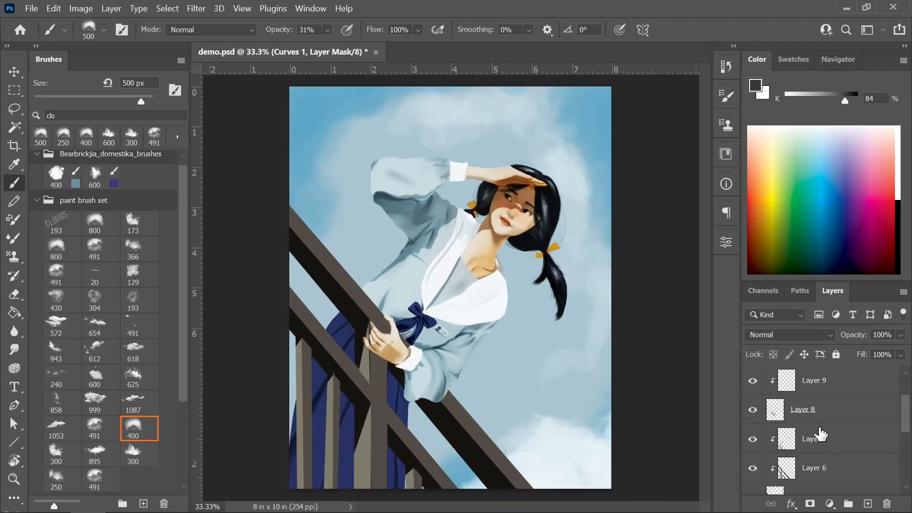
pyautogui.scroll(-8, 856, 407)
pyautogui.keyDown('shift'); pyautogui.click(855, 407); pyautogui.keyUp('shift')
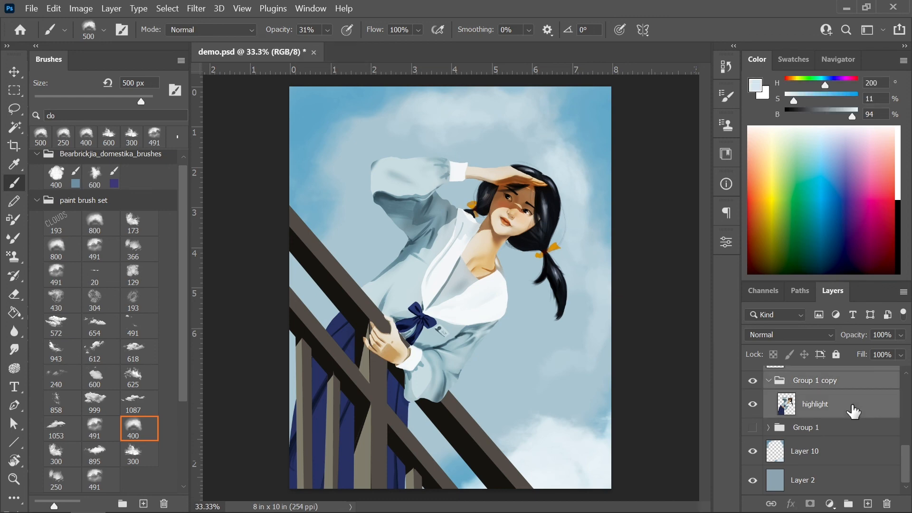
pyautogui.moveTo(855, 407); pyautogui.dragTo(850, 502)
pyautogui.moveTo(806, 379); pyautogui.dragTo(867, 503)
pyautogui.click(752, 393)
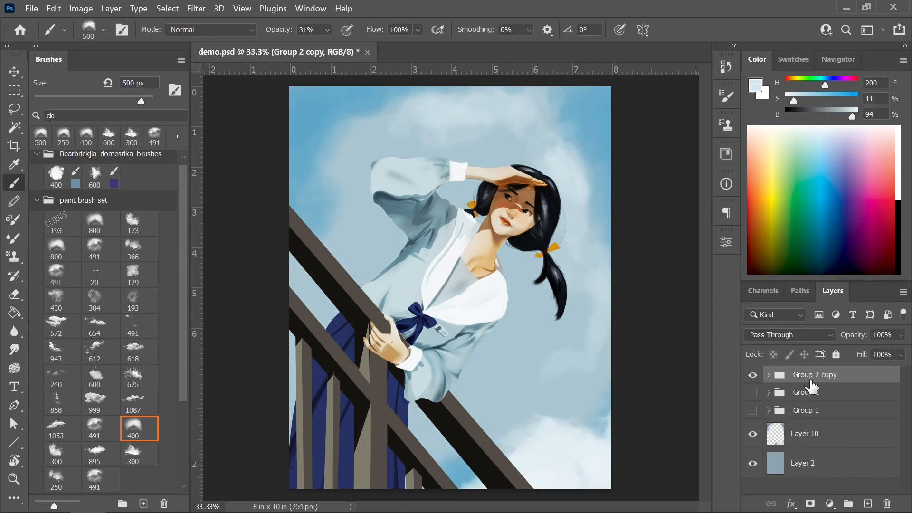
# Merge all the layers inside Group 2 copy, including the nested Group 1 copy, into a single layer.
pyautogui.click(767, 375)
pyautogui.click(826, 400)
pyautogui.scroll(-5, 855, 428)
pyautogui.keyDown('shift'); pyautogui.click(851, 411); pyautogui.keyUp('shift')
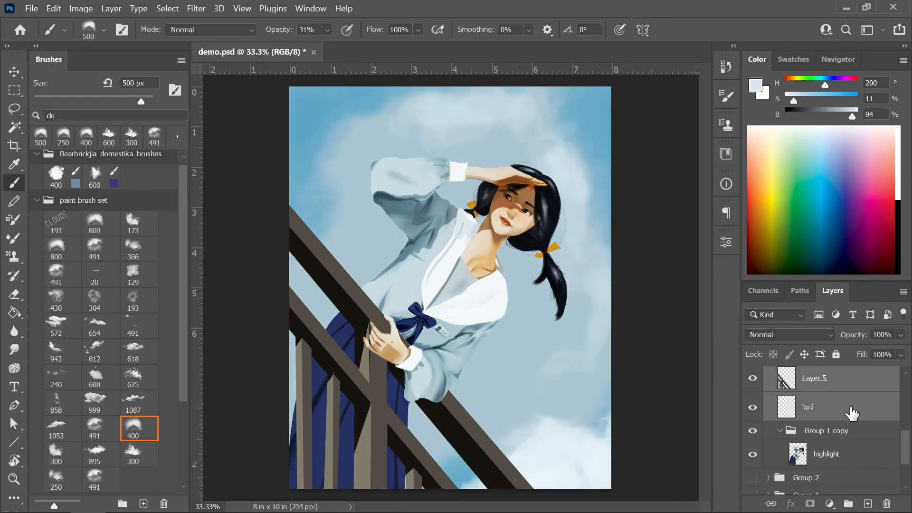
pyautogui.rightClick(855, 412)
pyautogui.click(756, 431)
pyautogui.scroll(3, 828, 413)
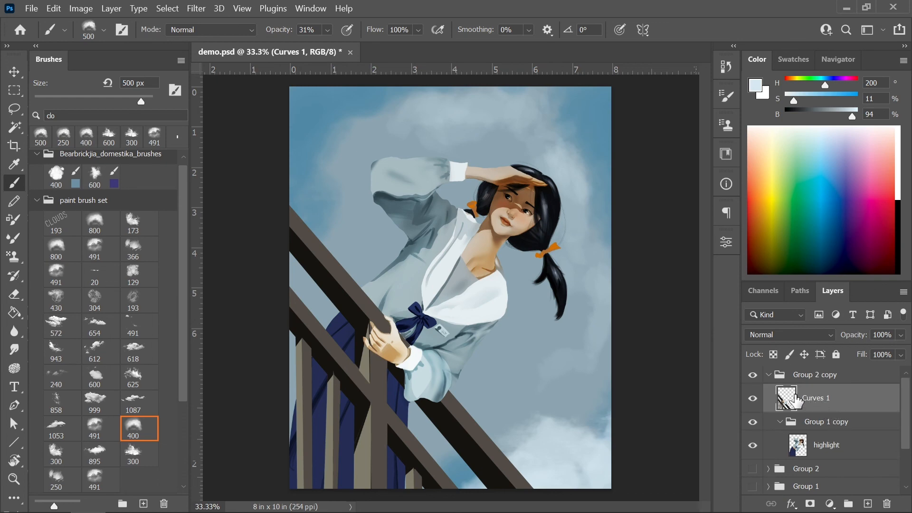
pyautogui.keyDown('shift'); pyautogui.click(826, 441); pyautogui.keyUp('shift')
pyautogui.rightClick(830, 441)
pyautogui.click(740, 431)
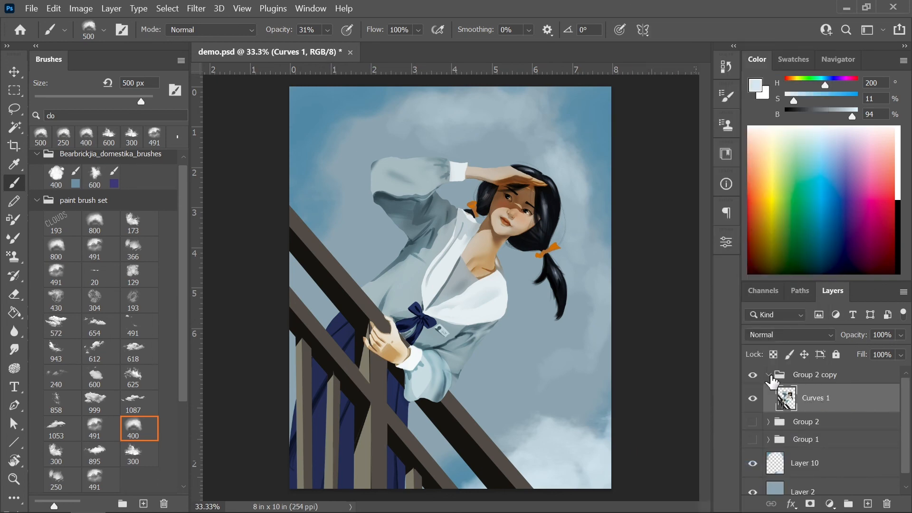
# Move the merged Curves 1 layer below Group 1, deleting its emptied group, and merge it with Layer 10 and Layer 2.
pyautogui.click(793, 438)
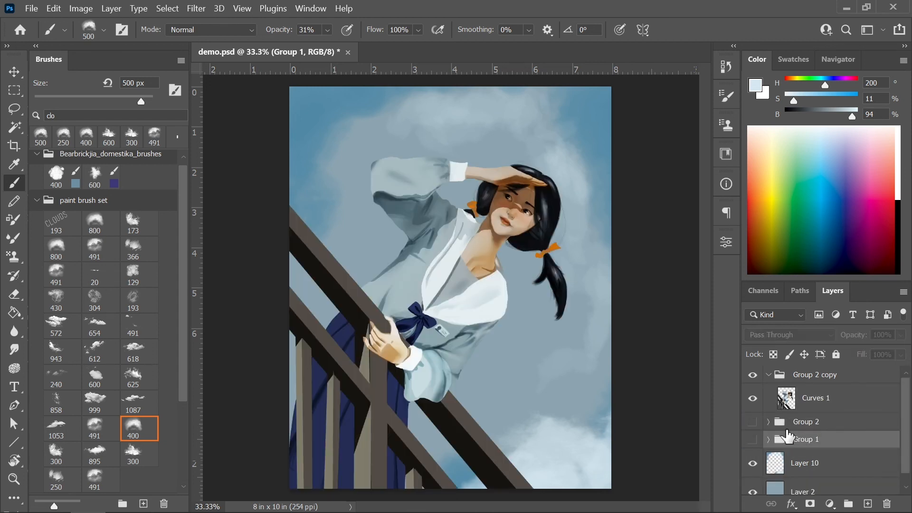
pyautogui.moveTo(818, 393); pyautogui.dragTo(793, 431)
pyautogui.click(829, 407)
pyautogui.click(886, 503)
pyautogui.keyDown('shift'); pyautogui.click(819, 450); pyautogui.keyUp('shift')
pyautogui.keyDown('shift'); pyautogui.click(823, 473); pyautogui.keyUp('shift')
pyautogui.rightClick(817, 472)
pyautogui.click(681, 445)
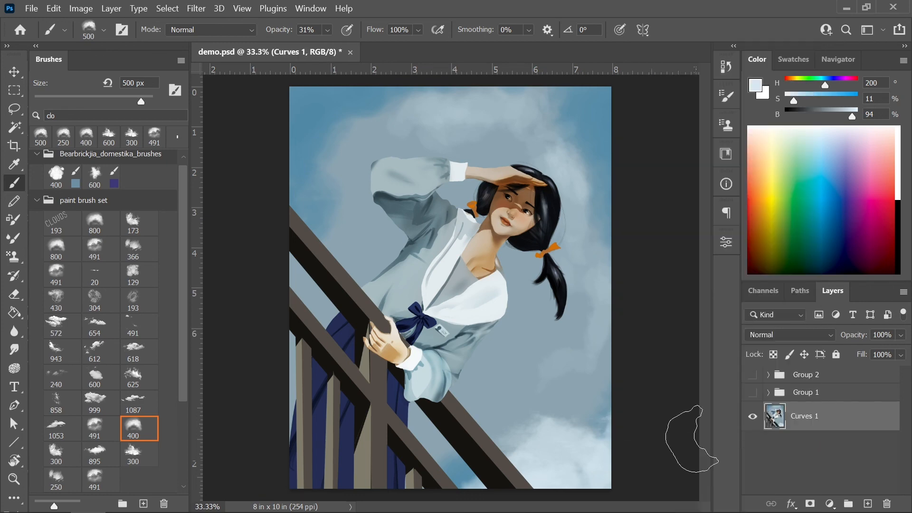
# Apply the Add Noise filter to the merged Curves 1 layer to give the painting a fine grain.
pyautogui.click(167, 8)
pyautogui.click(222, 328)
pyautogui.hotkey('ctrl', '+')
pyautogui.click(220, 12)
pyautogui.moveTo(189, 11)
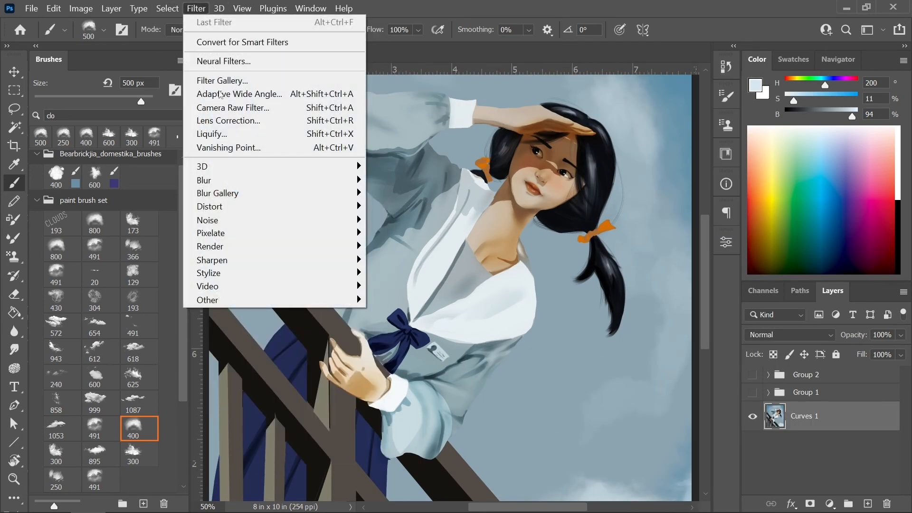
pyautogui.moveTo(341, 220)
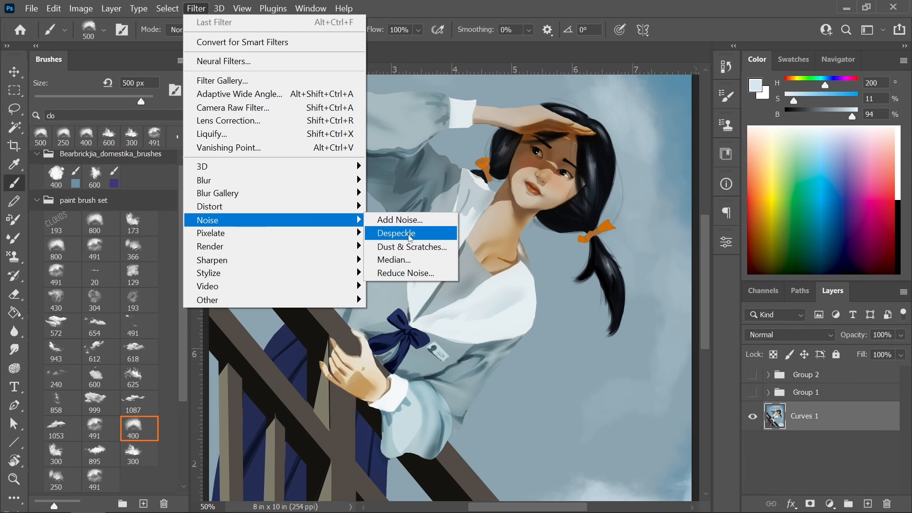
pyautogui.click(399, 220)
pyautogui.moveTo(425, 62); pyautogui.dragTo(687, 177)
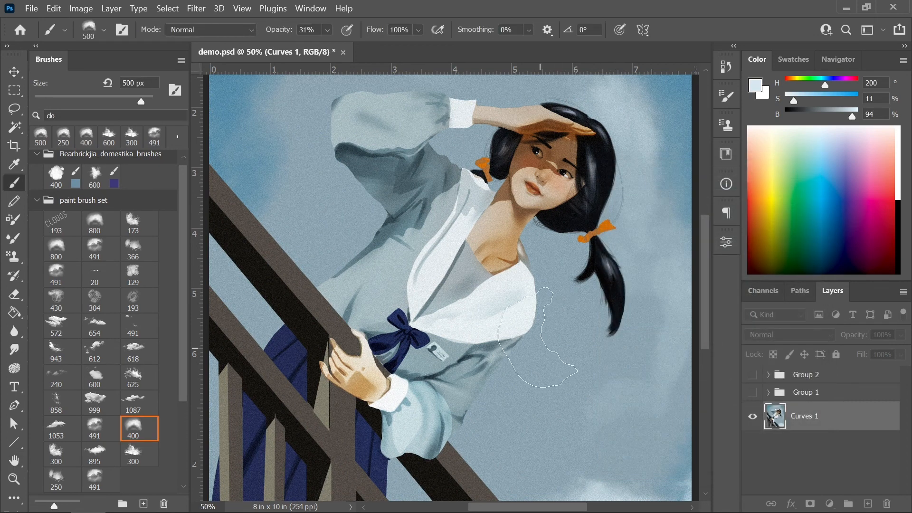
pyautogui.hotkey('ctrl', '-')
pyautogui.hotkey('ctrl', '-')
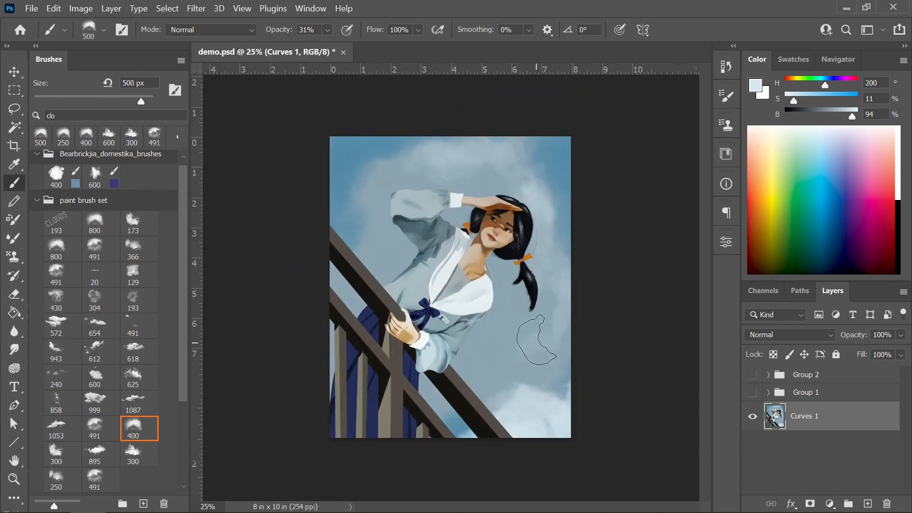
pyautogui.hotkey('ctrl', '+')
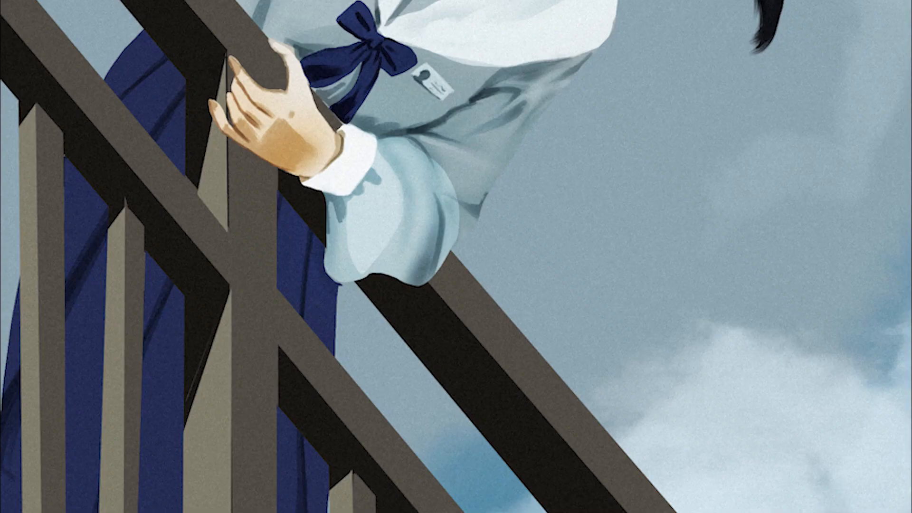